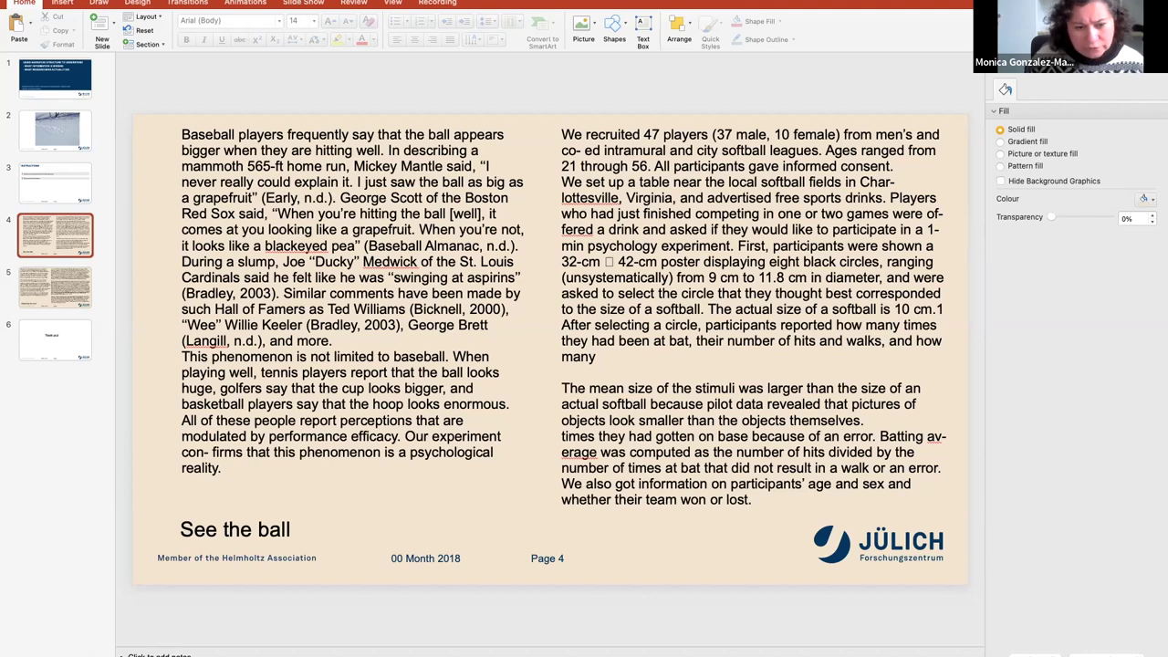
# Switch to the desktop space that holds the source paper's PDF
pyautogui.hotkey('ctrl', 'Left')
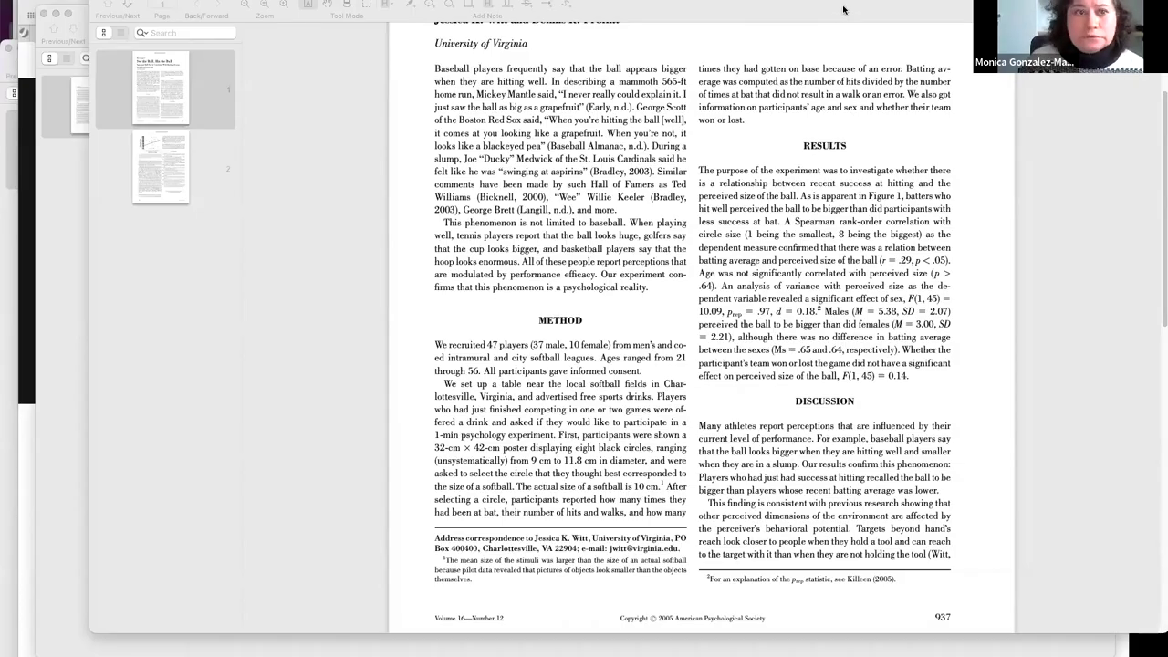
# Reposition and zoom in on the PDF page, then scroll to the Method section
pyautogui.moveTo(843, 9); pyautogui.dragTo(765, 9)
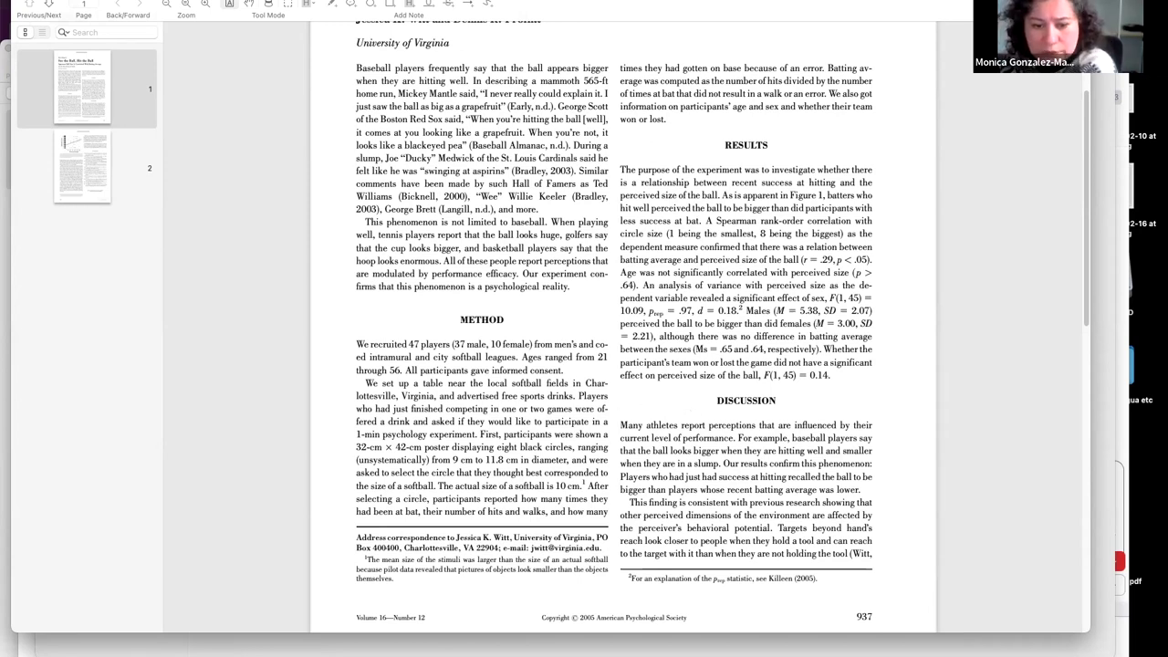
pyautogui.moveTo(455, 422); pyautogui.dragTo(510, 383)
pyautogui.click(544, 311)
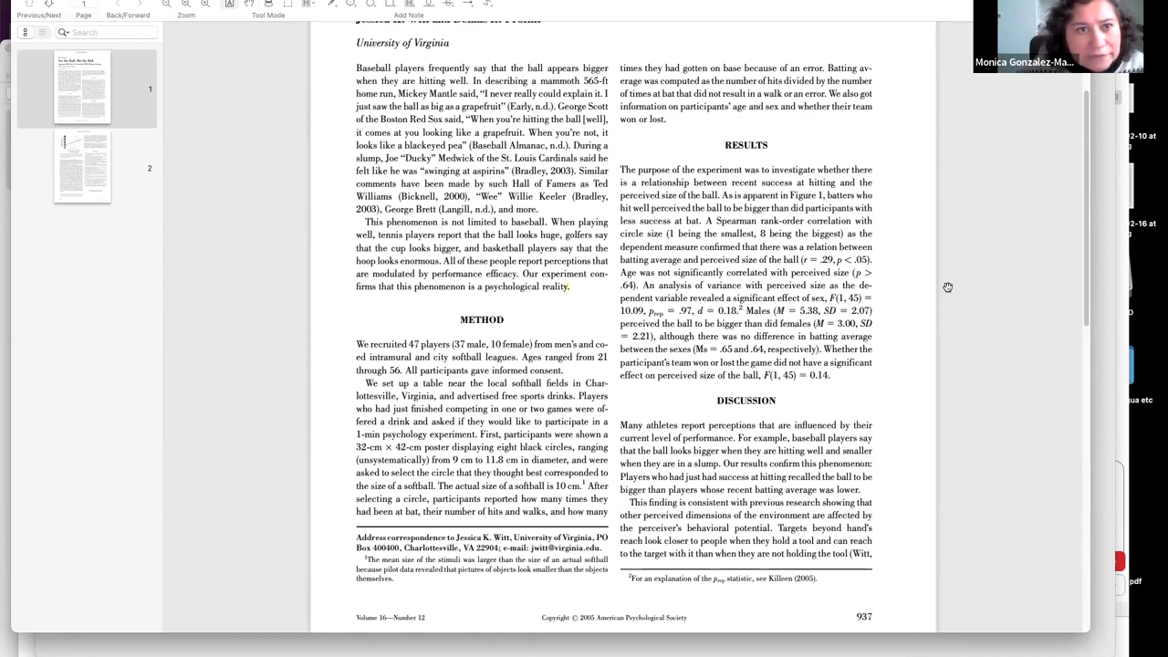
pyautogui.click(205, 4)
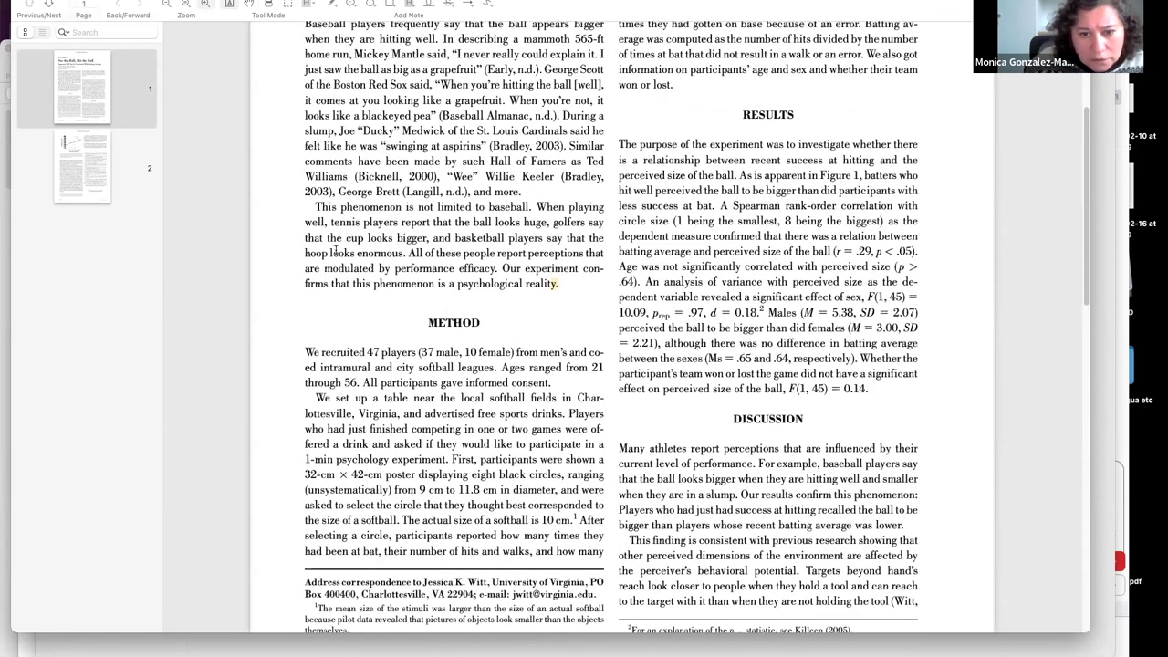
pyautogui.scroll(-1, 335, 249)
pyautogui.scroll(-1, 335, 249)
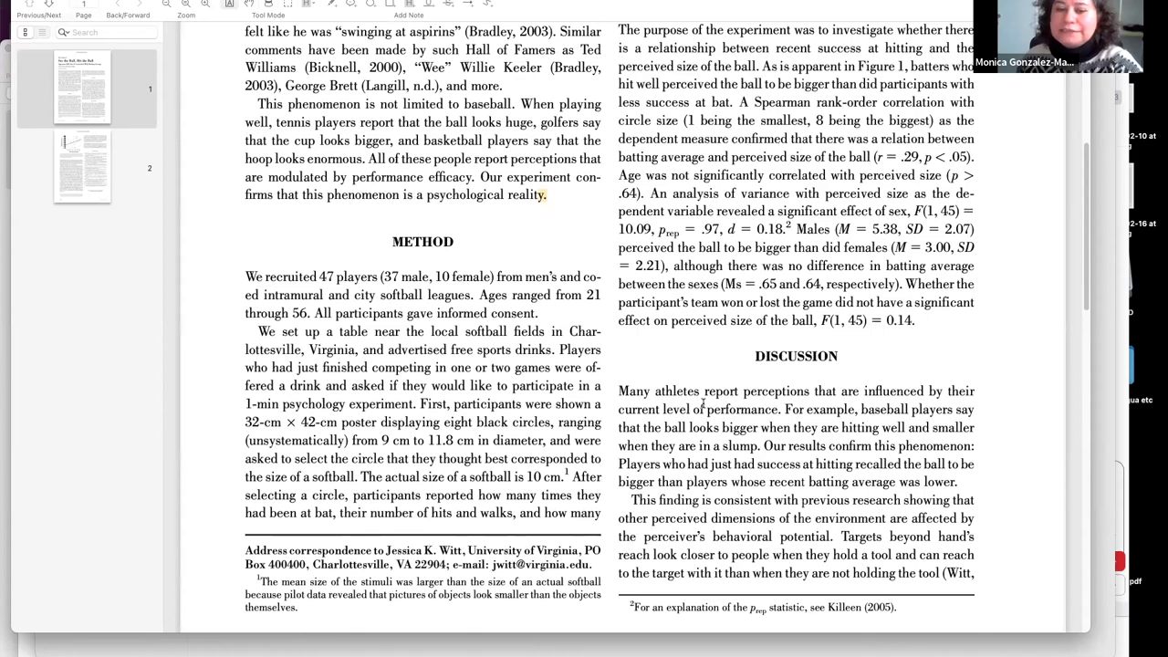
pyautogui.scroll(1, 701, 403)
pyautogui.scroll(2, 701, 403)
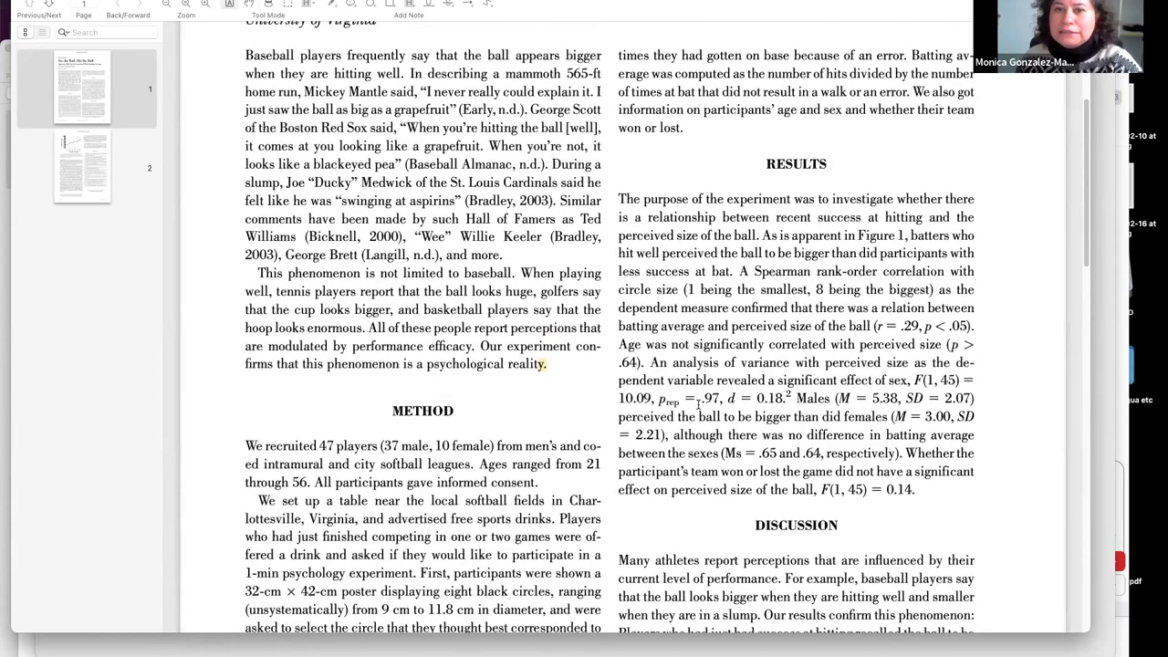
pyautogui.scroll(-1, 698, 405)
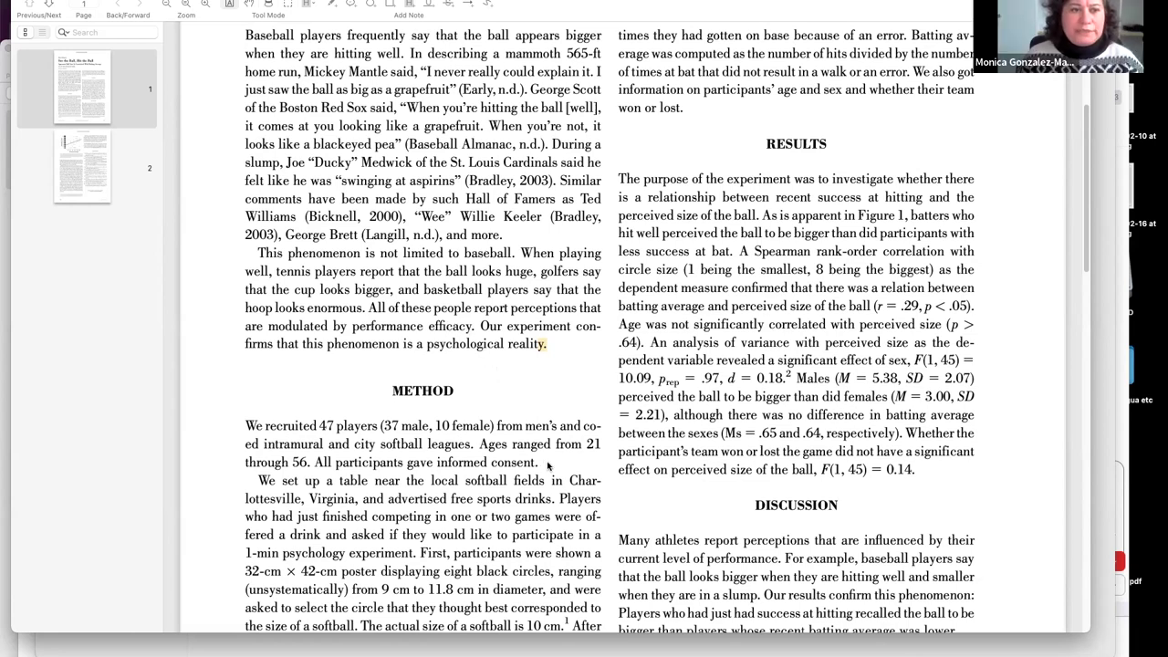
# Select the Method passage ending 'won or lost.' and return to PowerPoint
pyautogui.scroll(-2, 499, 431)
pyautogui.scroll(-2, 500, 432)
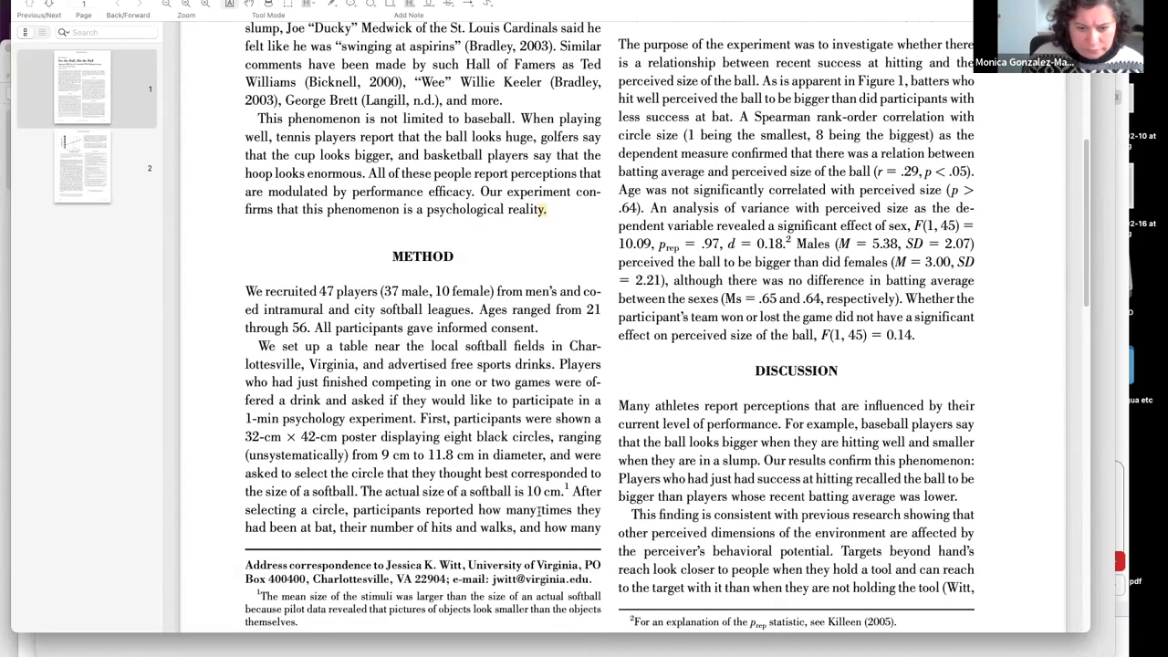
pyautogui.moveTo(542, 509); pyautogui.dragTo(704, 418)
pyautogui.scroll(4, 915, 335)
pyautogui.scroll(6, 737, 422)
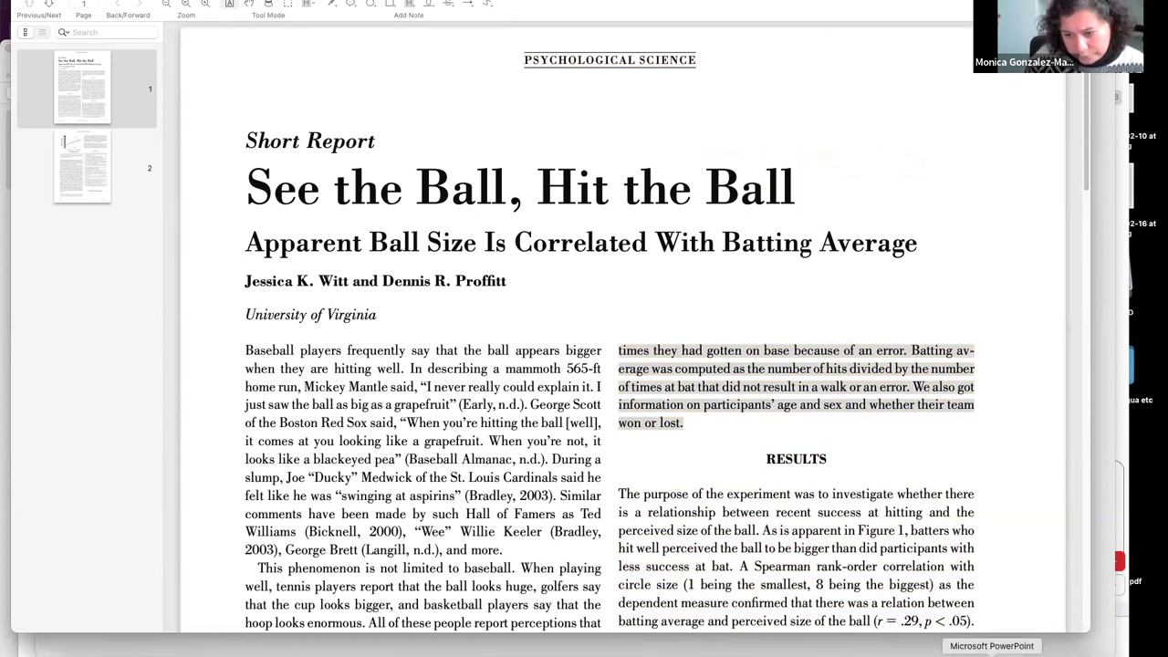
pyautogui.click(993, 652)
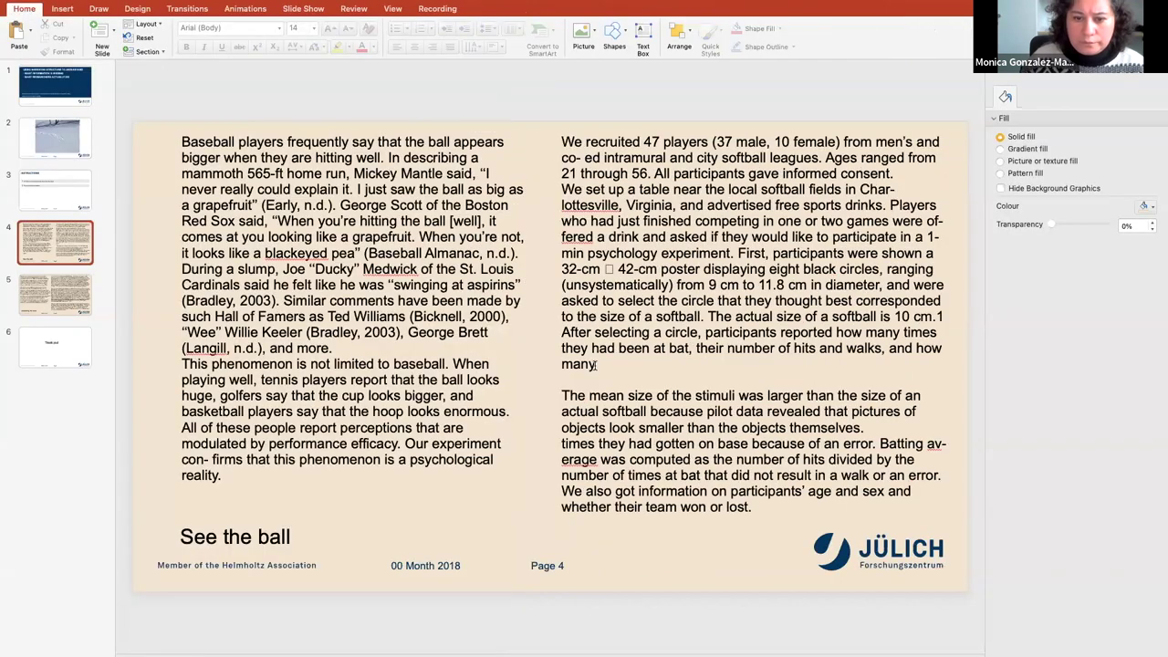
pyautogui.click(595, 364)
pyautogui.rightClick(595, 366)
pyautogui.press('Escape')
pyautogui.press('super+v')
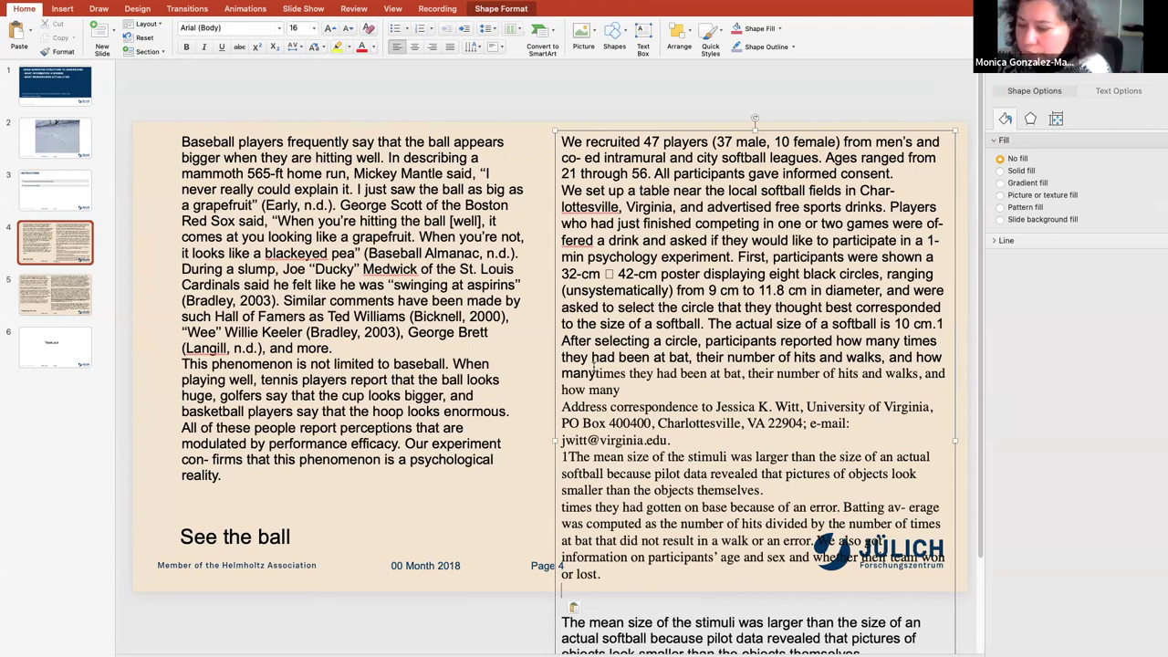
pyautogui.press('super+z')
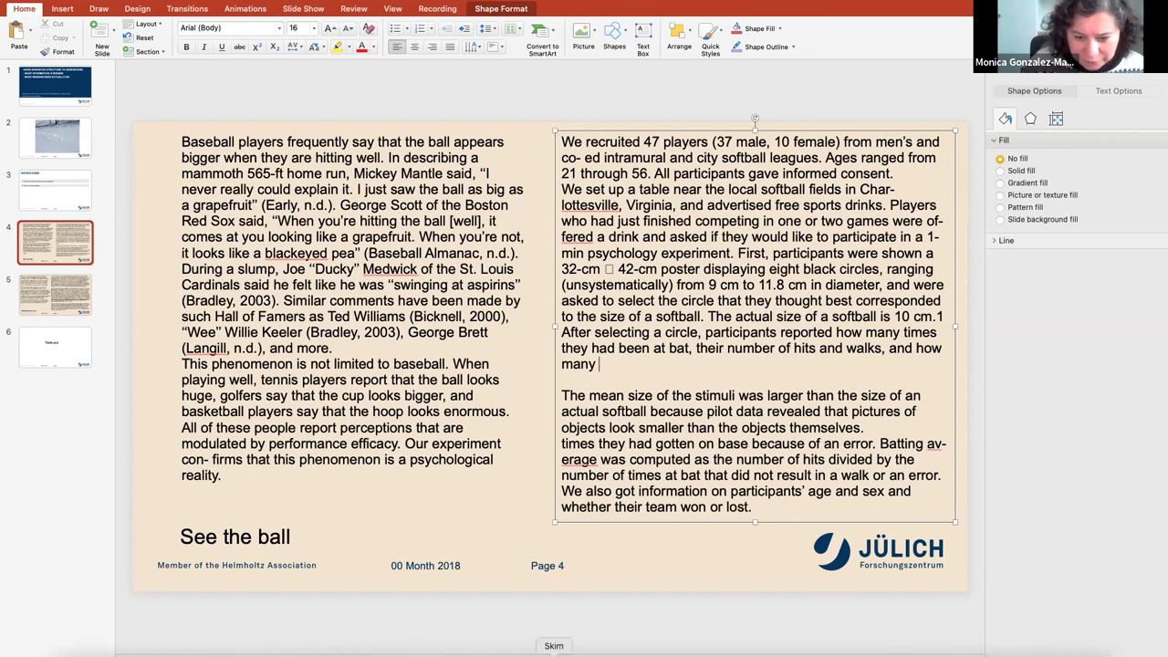
# Select the Method lines from 'times they' to 'how many', then switch to the Safari conference lobby
pyautogui.click(554, 652)
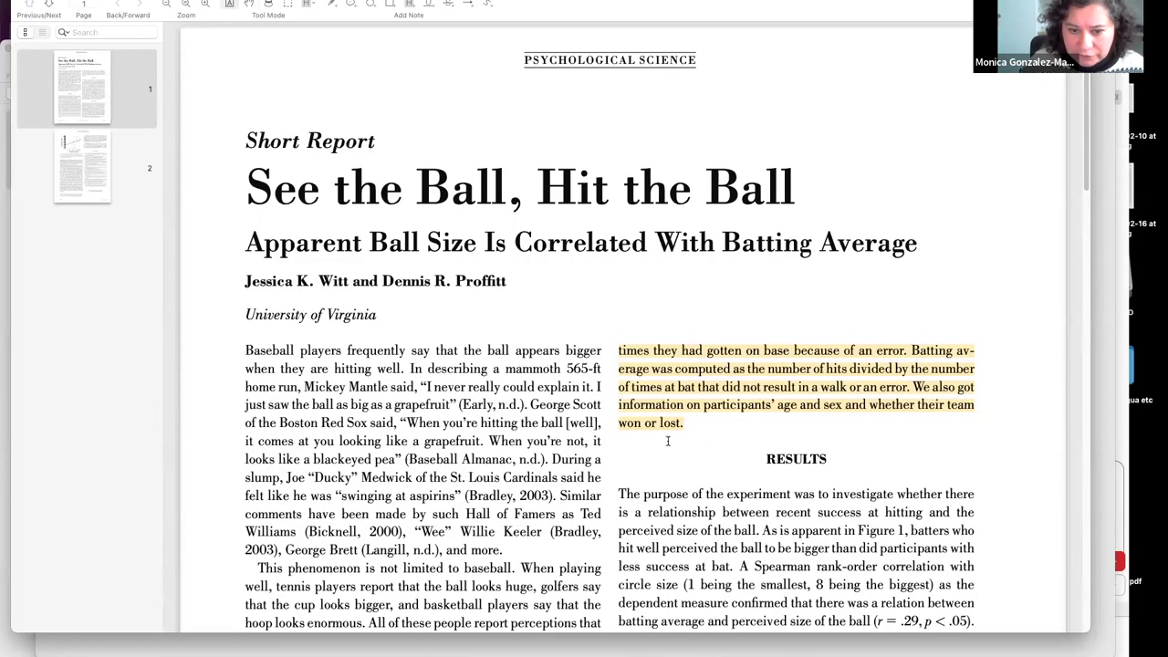
pyautogui.scroll(-5, 659, 446)
pyautogui.scroll(-5, 659, 446)
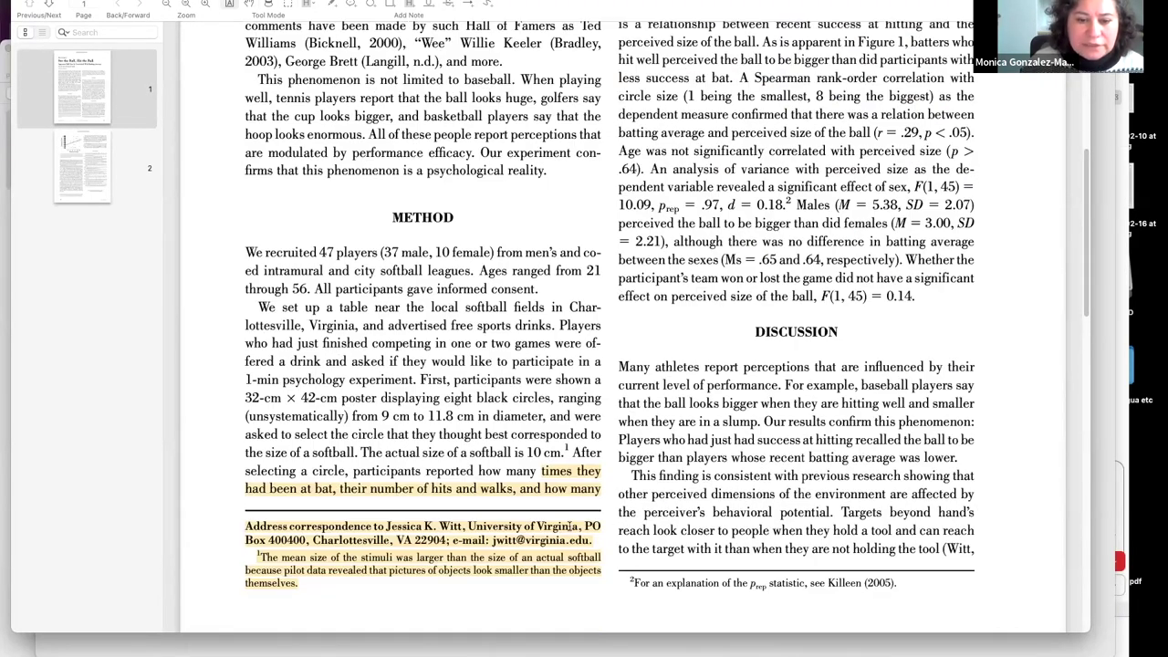
pyautogui.moveTo(570, 528); pyautogui.dragTo(601, 490)
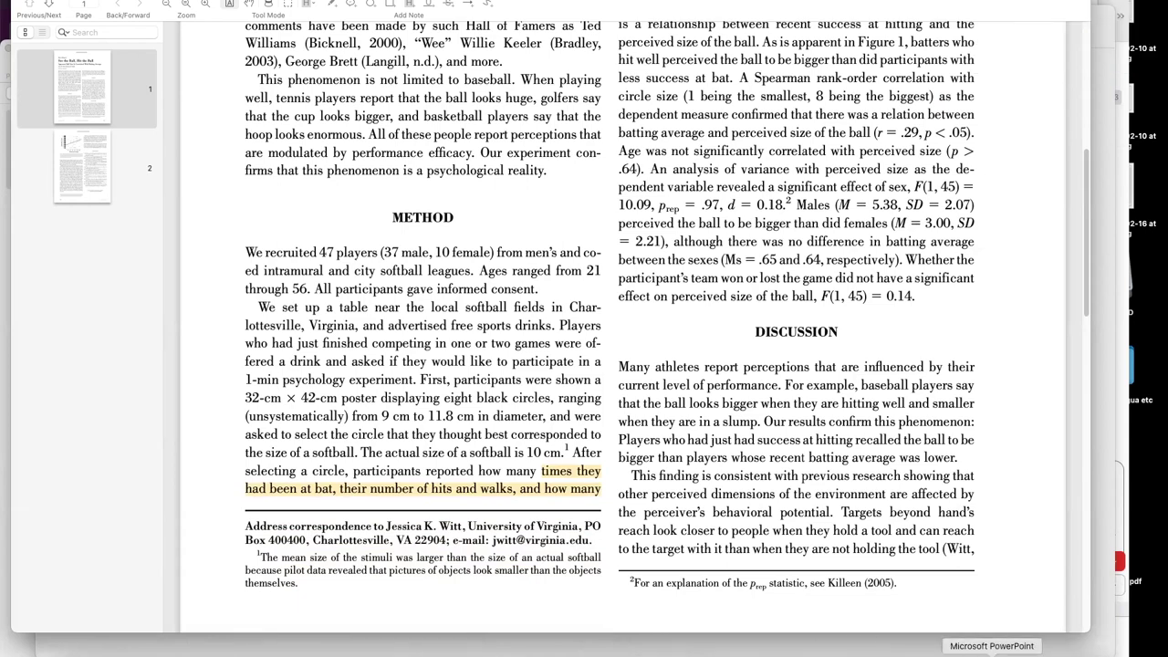
pyautogui.click(993, 651)
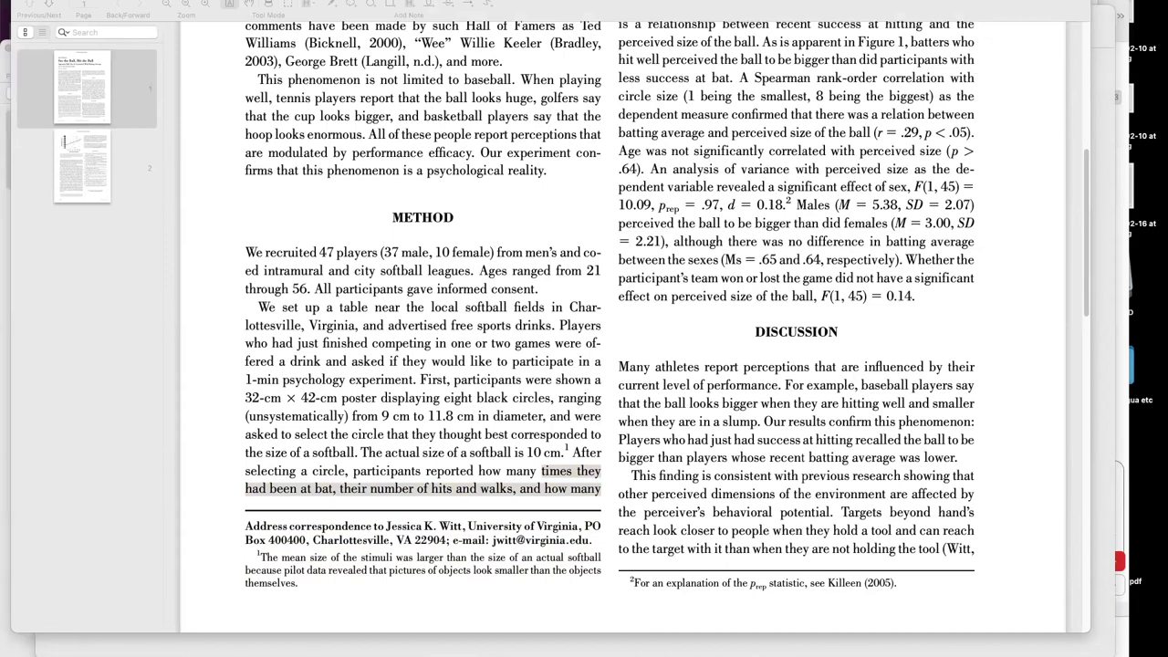
pyautogui.click(262, 654)
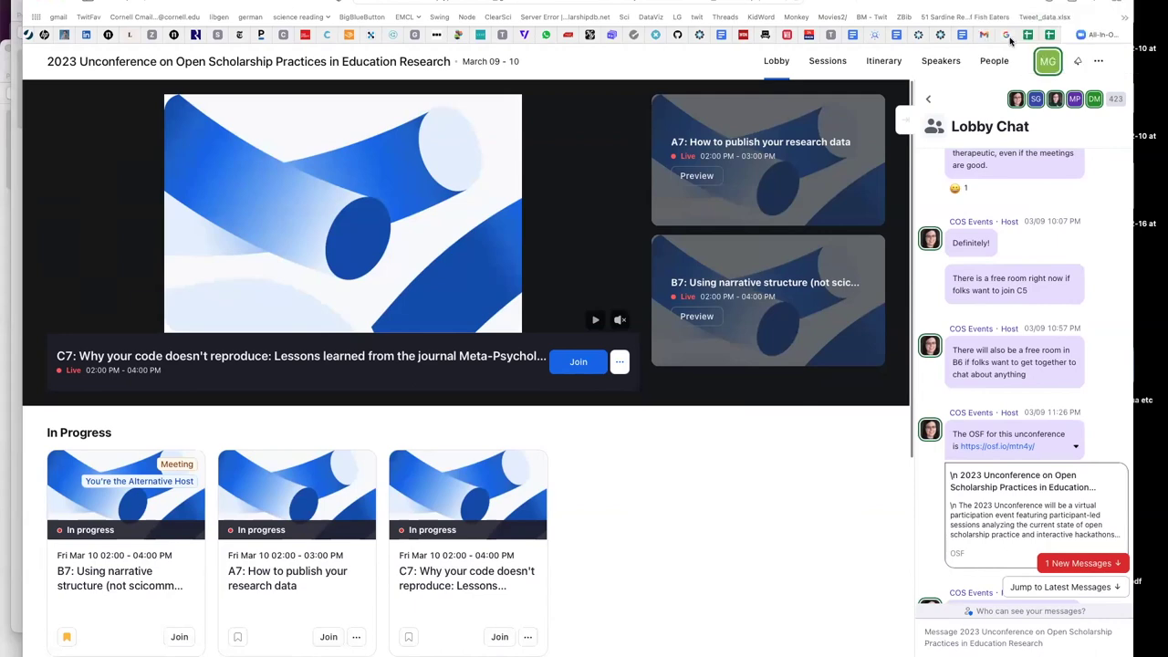
# Open the 2023 Unconference's OSF project page from the bookmark
pyautogui.click(1007, 38)
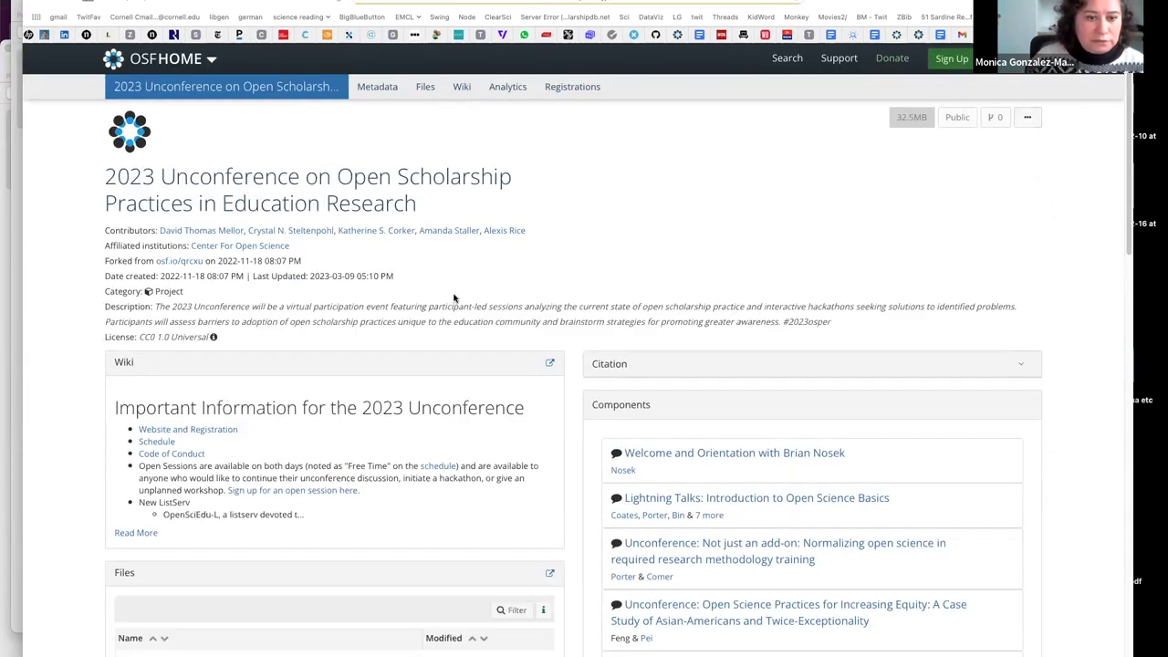
# Scroll down to the narrative-structure workshop component's Files section
pyautogui.scroll(-5, 719, 305)
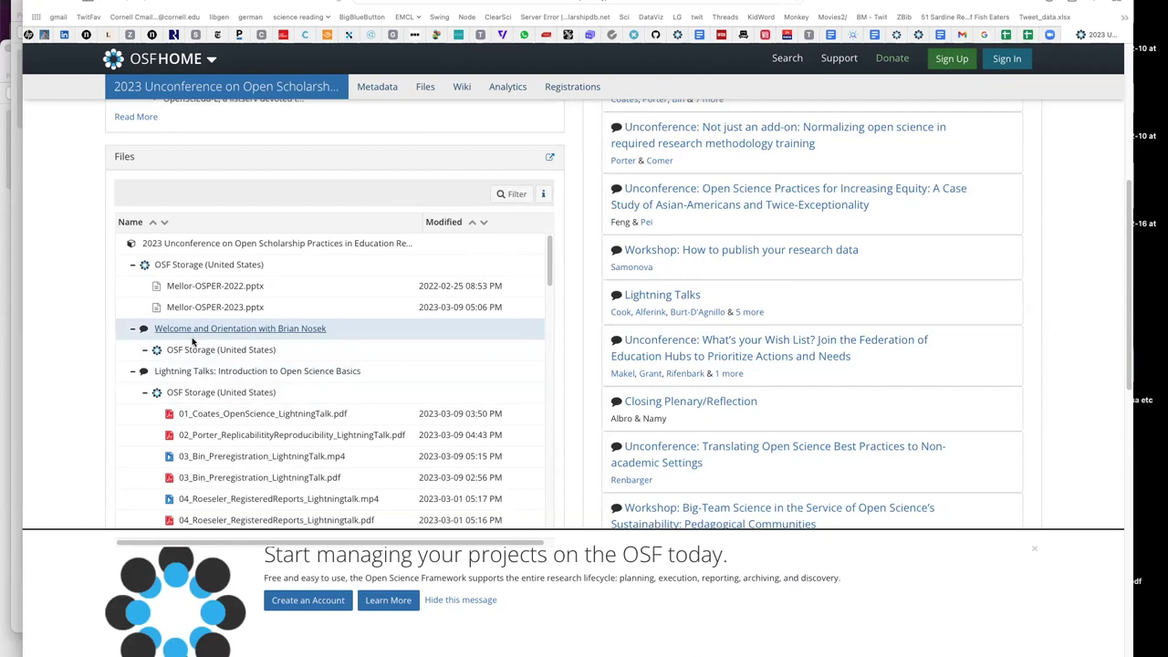
pyautogui.scroll(-5, 229, 376)
pyautogui.scroll(-2, 229, 378)
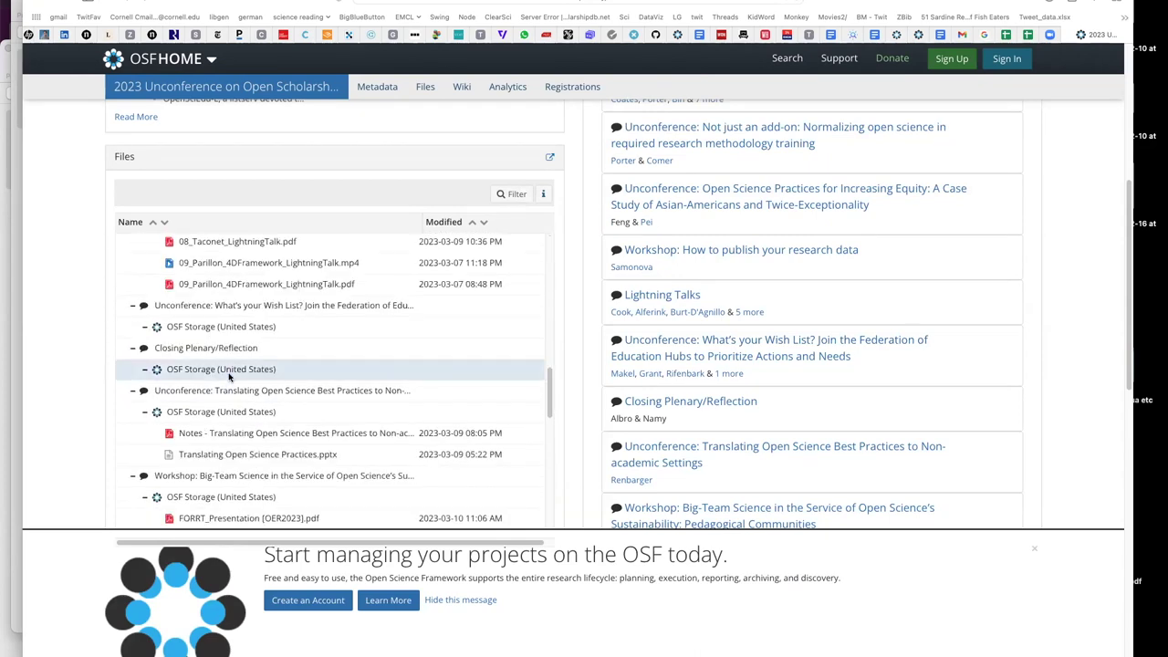
pyautogui.scroll(5, 229, 376)
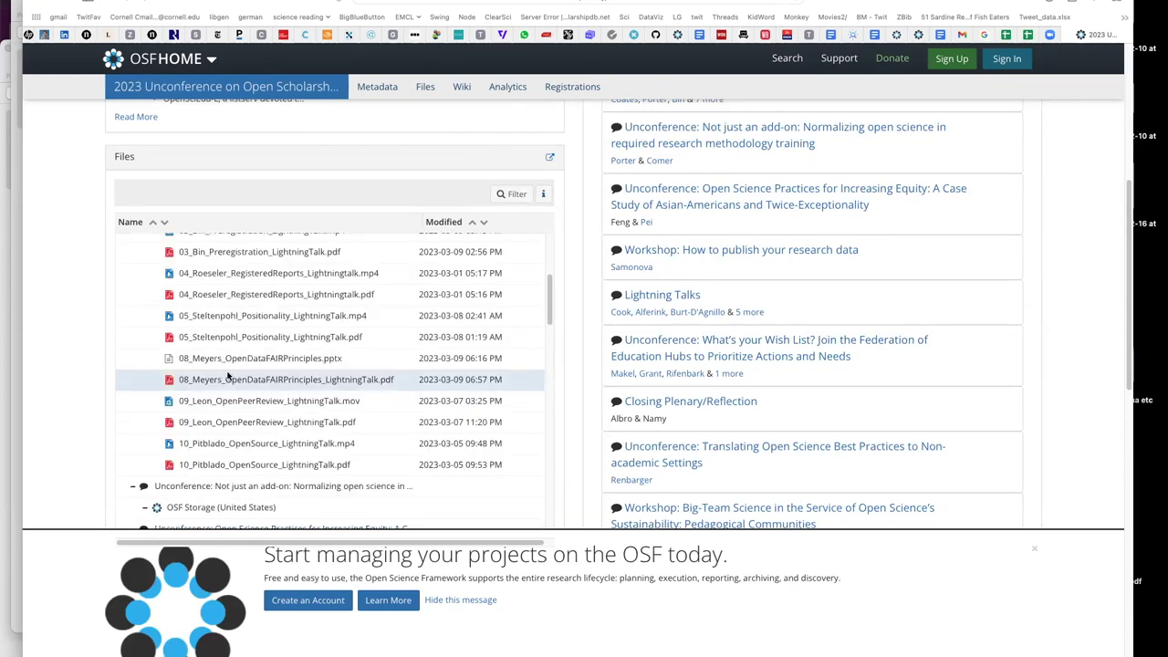
pyautogui.scroll(-5, 229, 376)
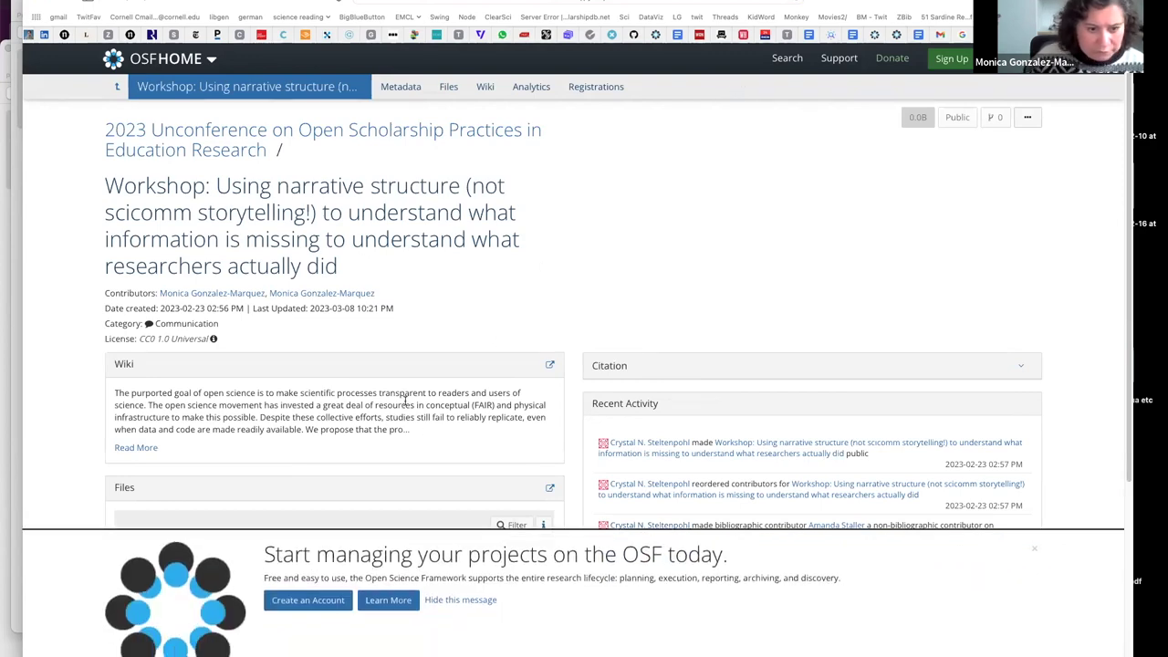
pyautogui.scroll(-3, 669, 272)
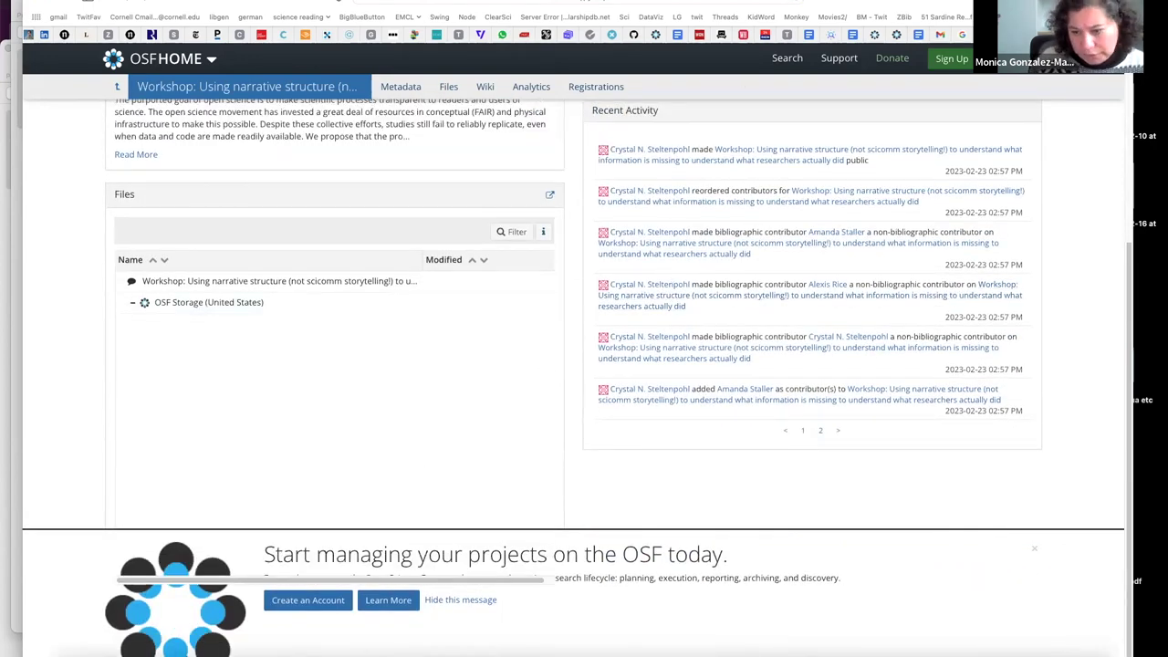
# Show Downloads in a Finder list view sorted by date last opened, with a wider name column
pyautogui.click(67, 653)
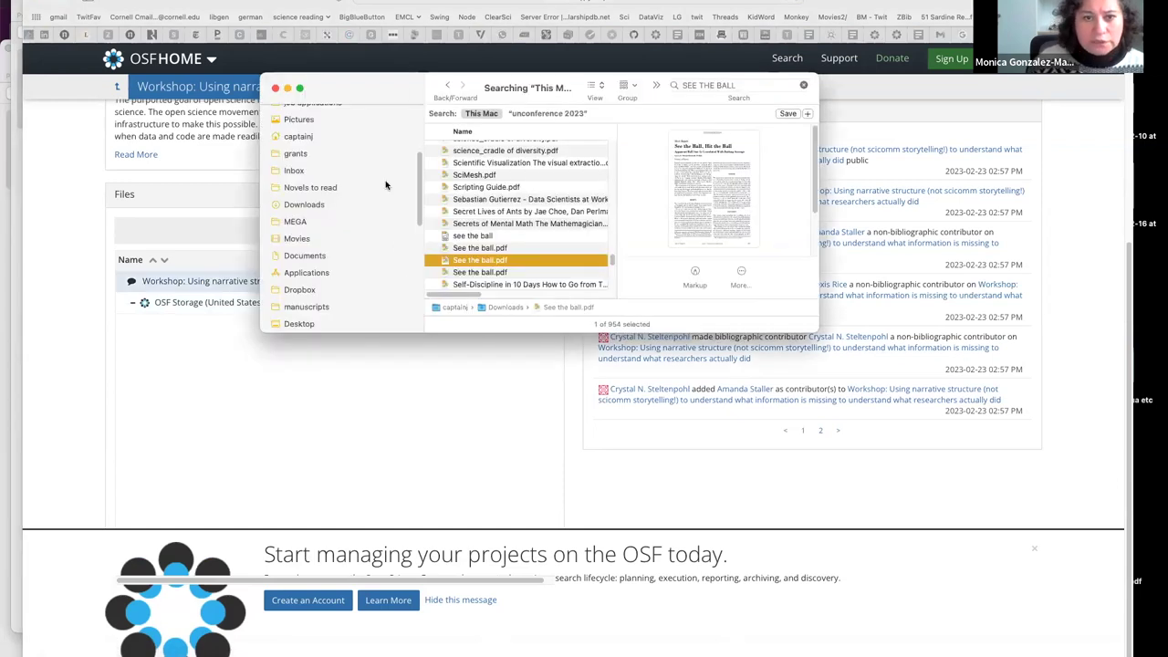
pyautogui.click(306, 207)
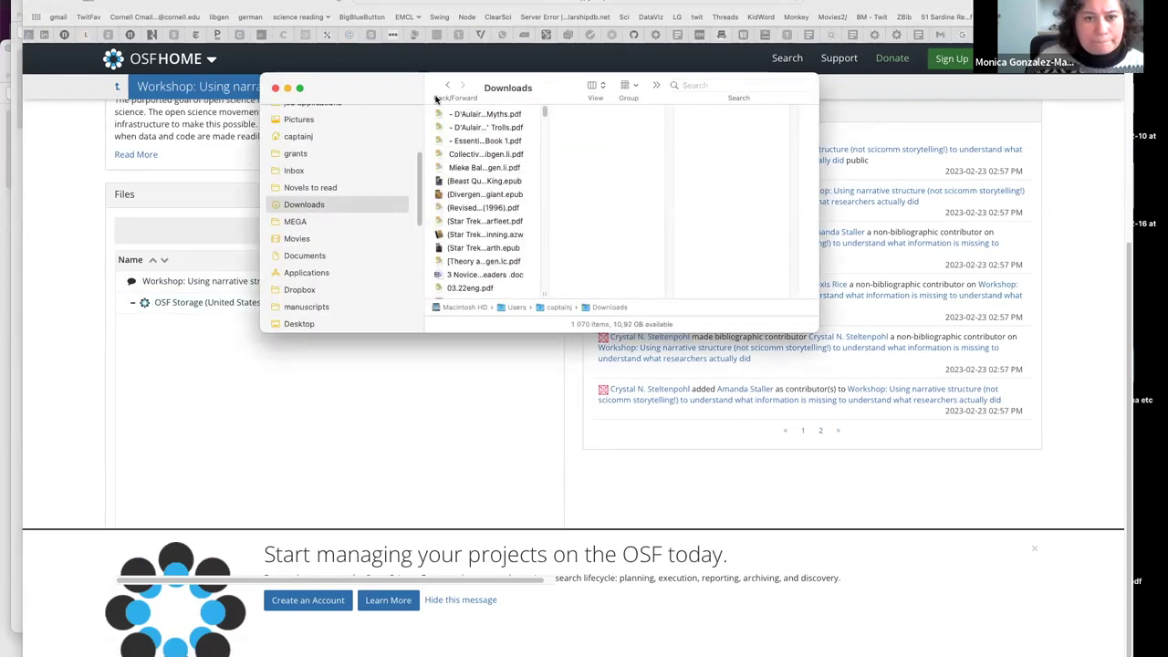
pyautogui.moveTo(544, 296); pyautogui.dragTo(618, 297)
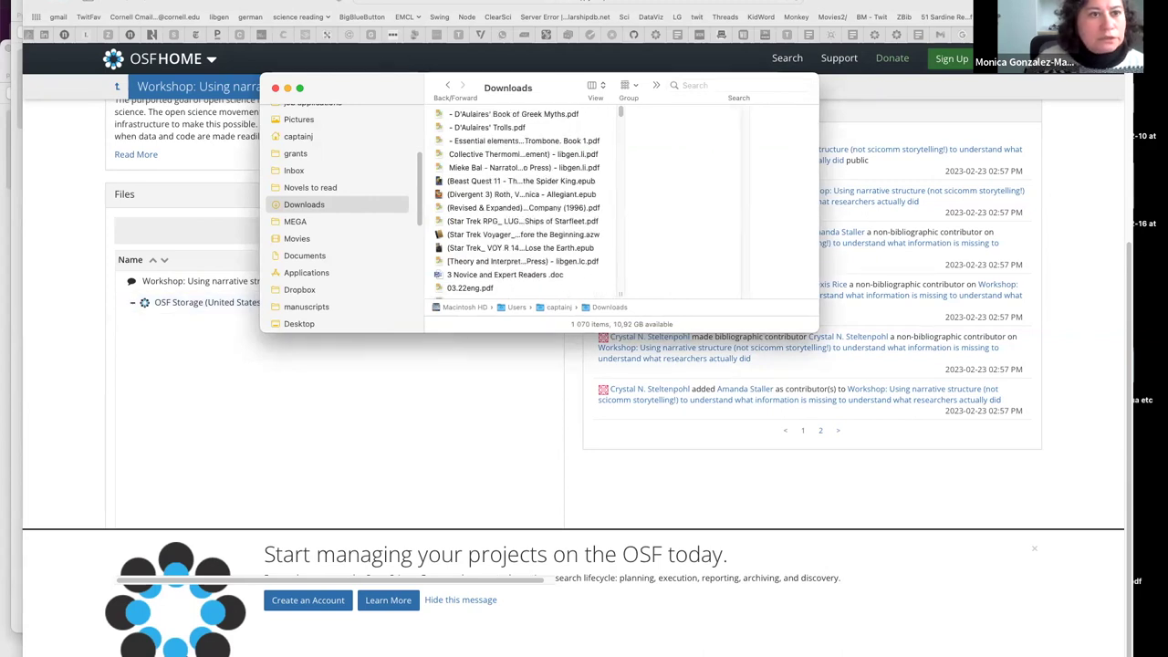
pyautogui.click(137, 0)
pyautogui.moveTo(144, 62)
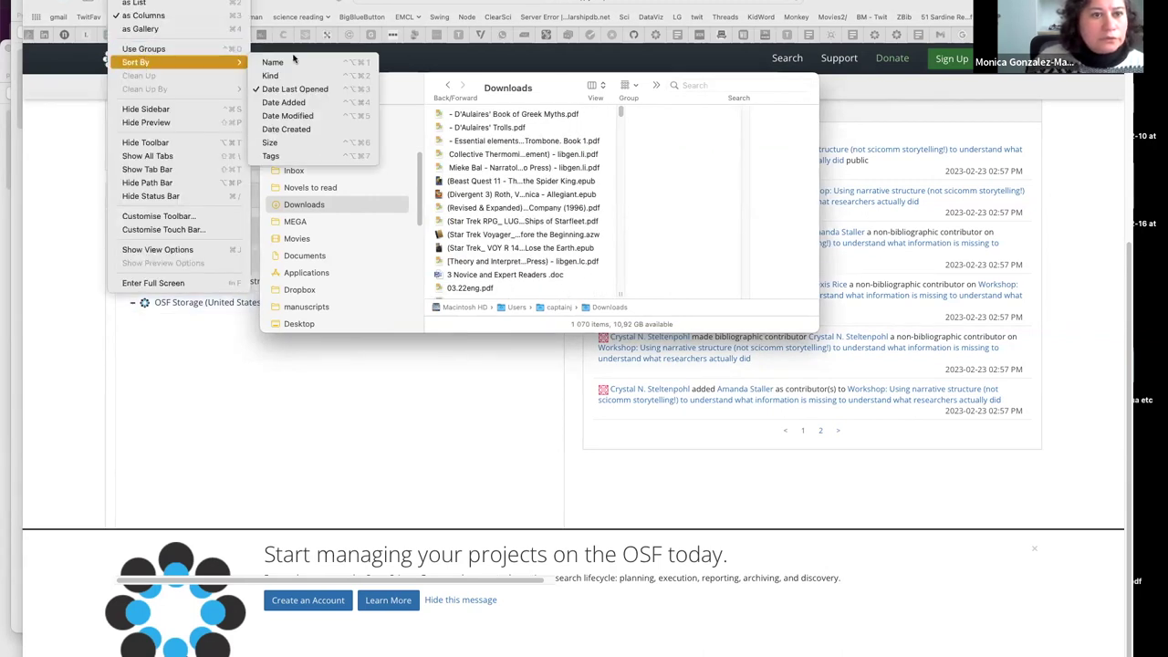
pyautogui.click(295, 89)
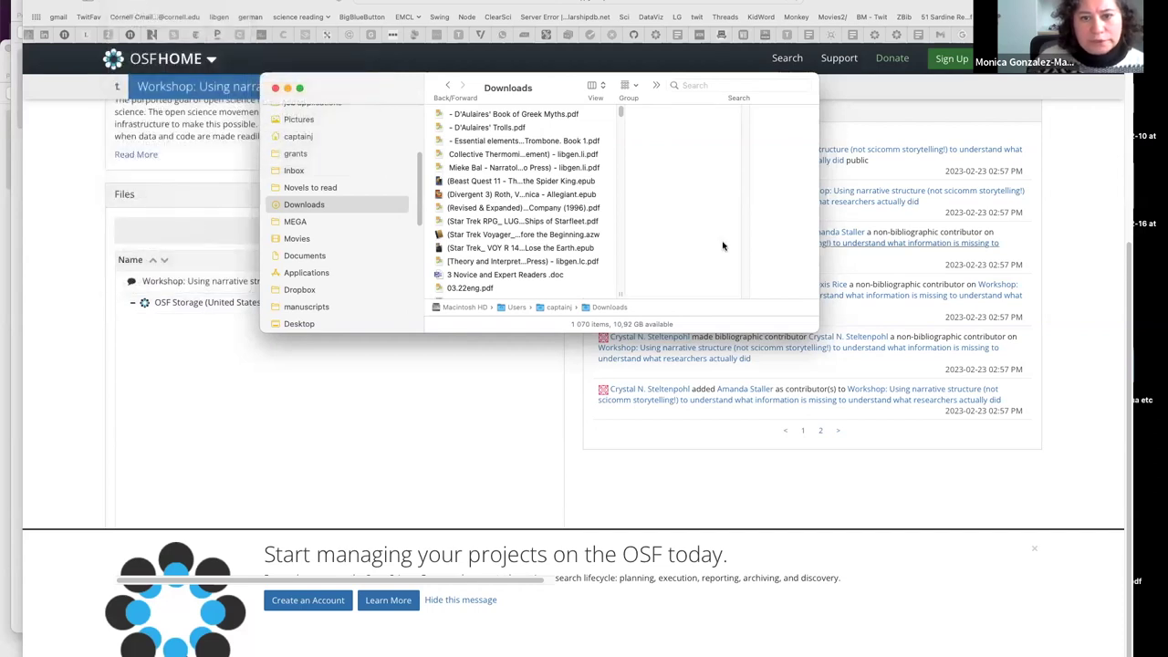
pyautogui.moveTo(819, 331); pyautogui.dragTo(1158, 459)
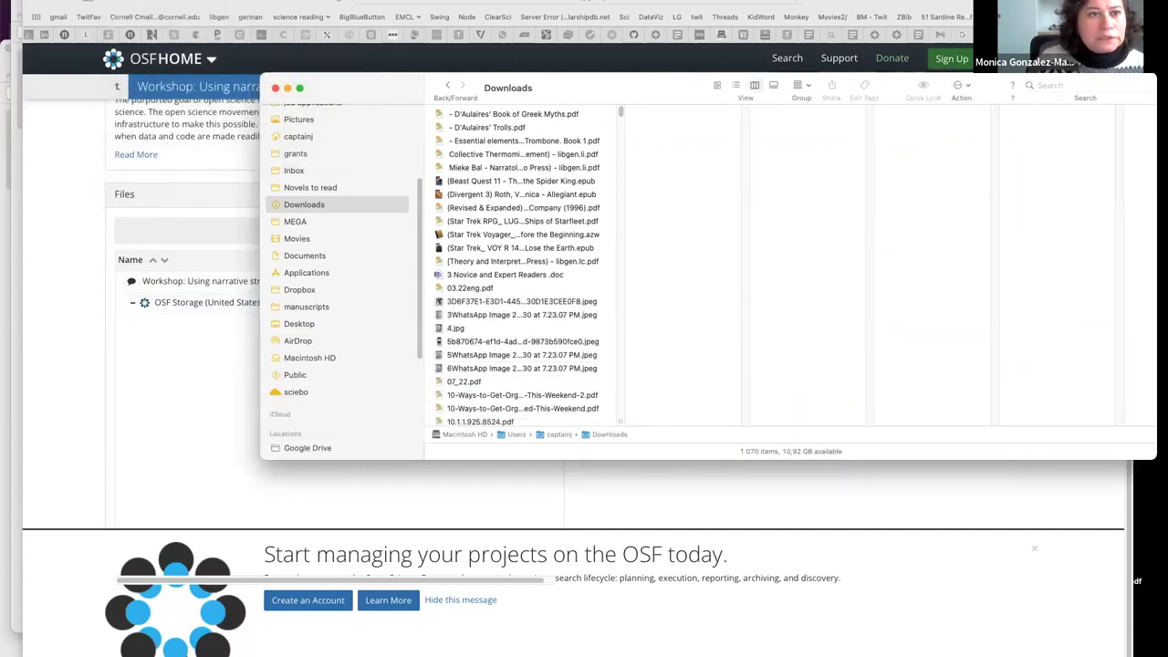
pyautogui.click(137, 5)
pyautogui.click(137, 5)
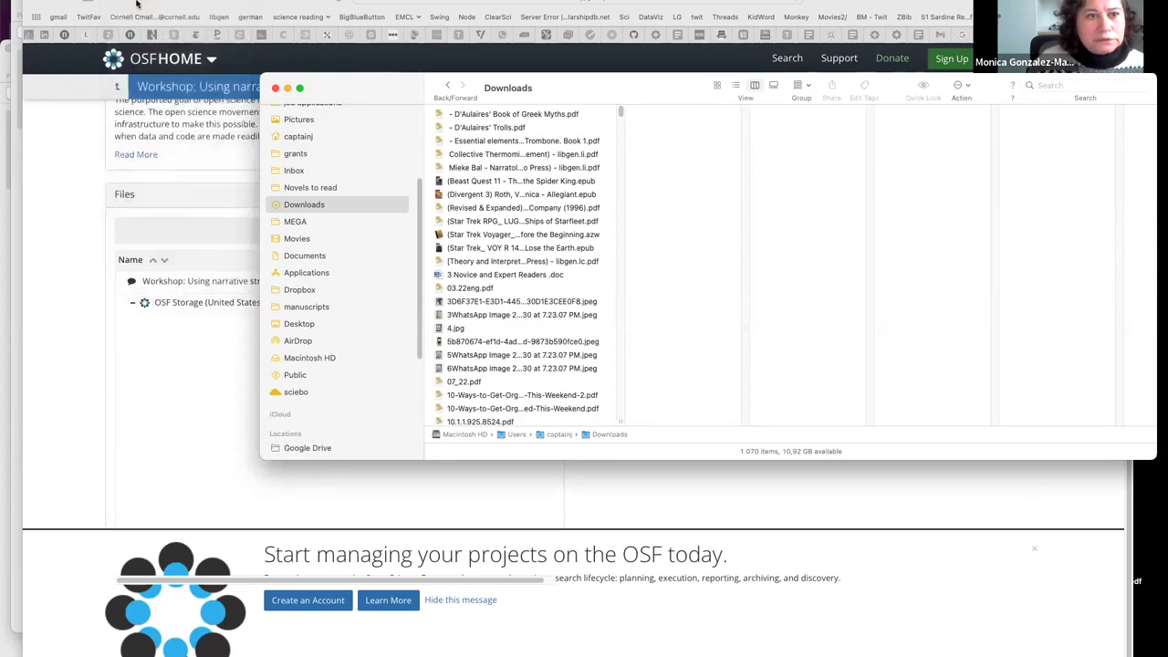
pyautogui.press('super+2')
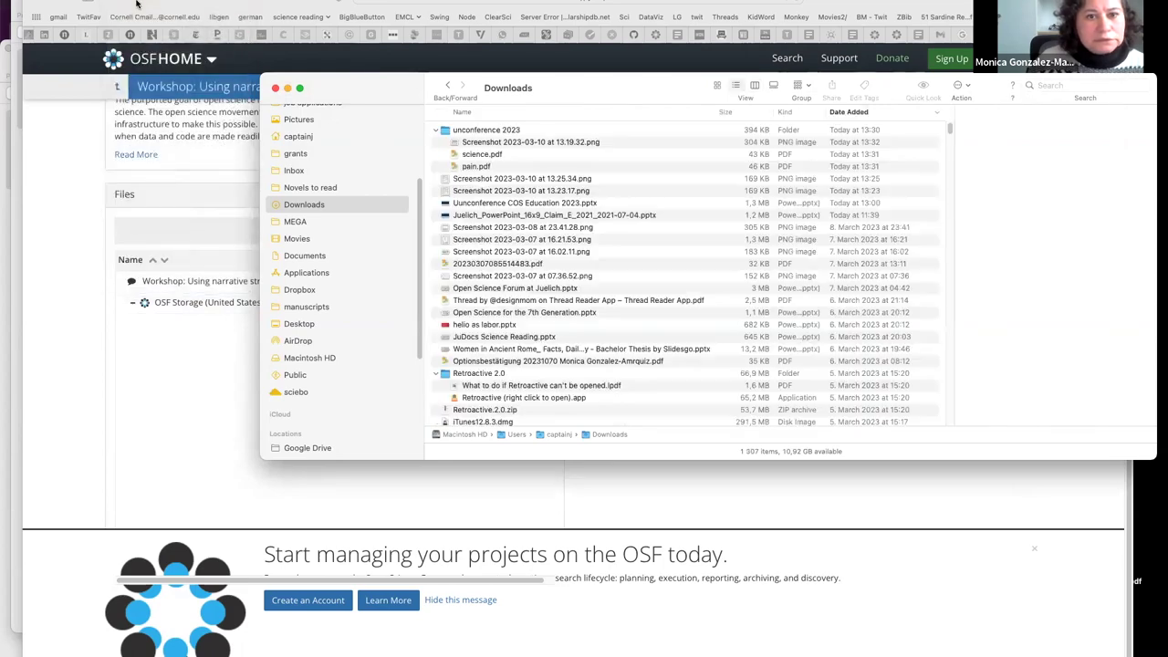
# Select the 13.19.32 screenshot through pain.pdf and drag them onto OSF Storage
pyautogui.click(493, 142)
pyautogui.moveTo(534, 95); pyautogui.dragTo(924, 24)
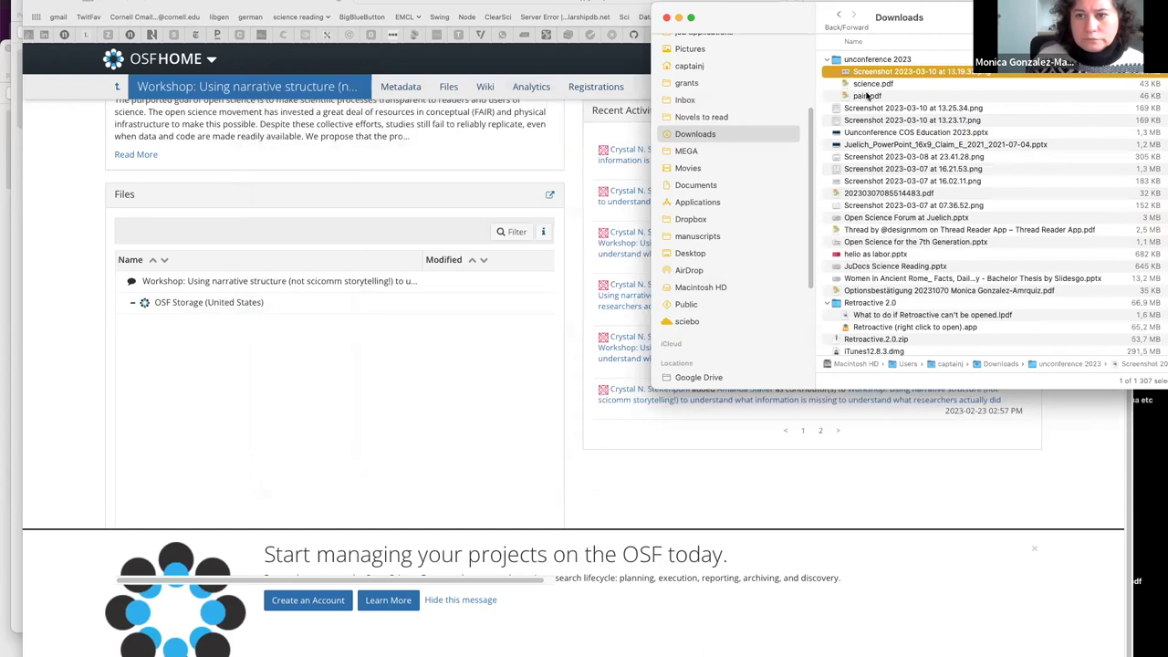
pyautogui.keyDown('shift'); pyautogui.click(868, 96); pyautogui.keyUp('shift')
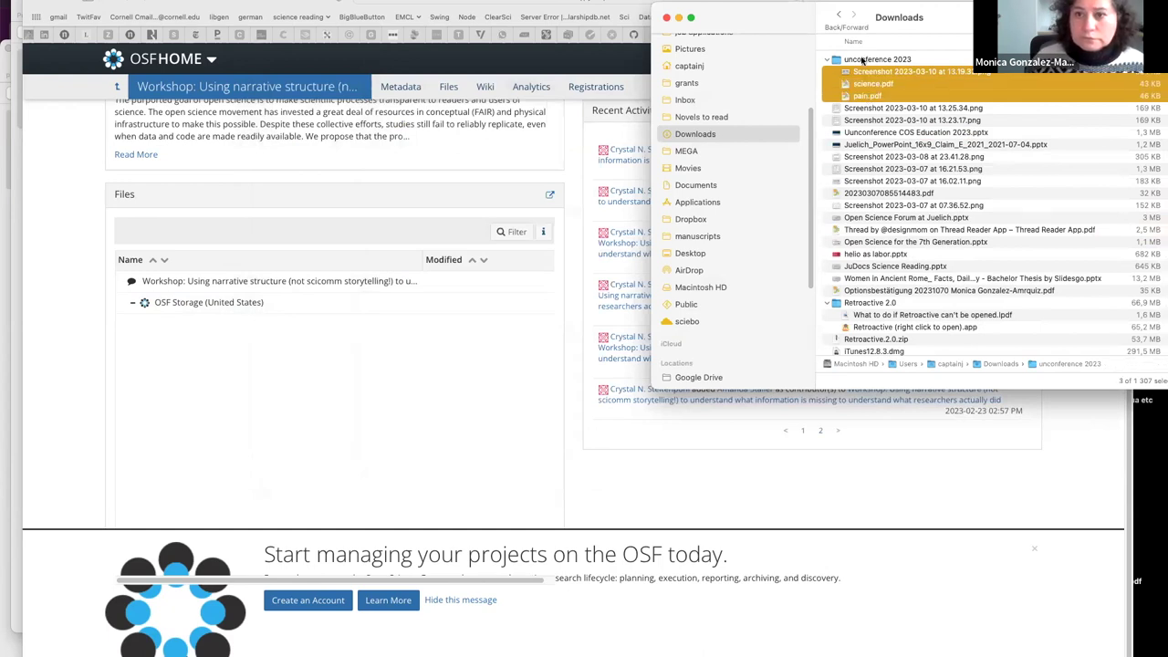
pyautogui.moveTo(861, 75); pyautogui.dragTo(262, 377)
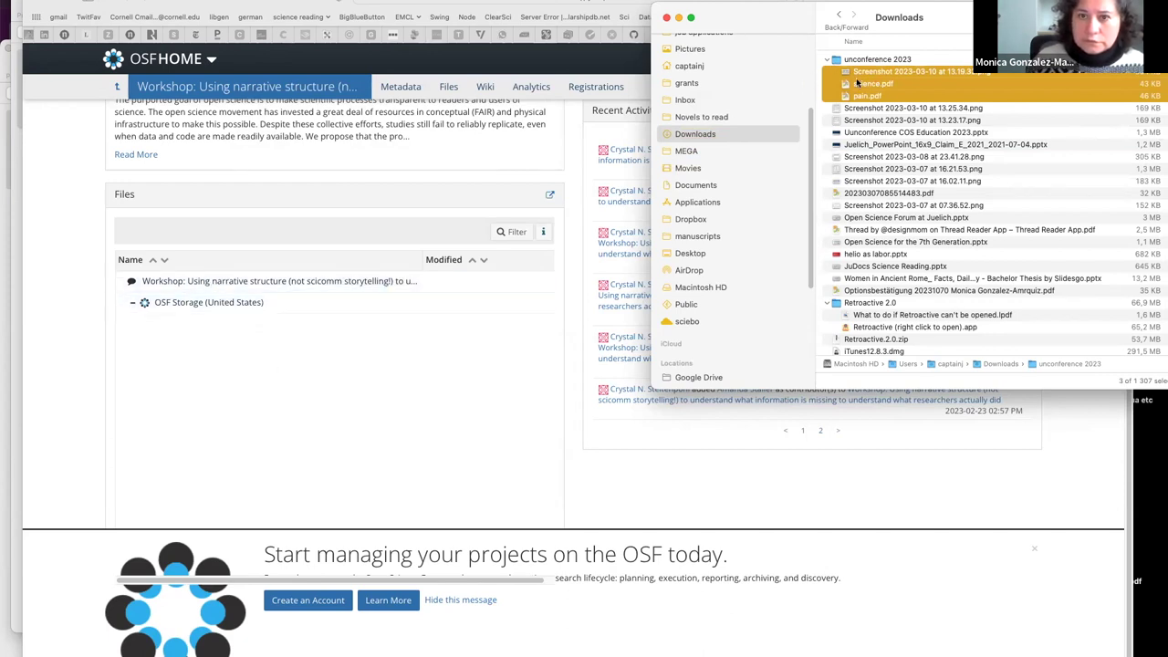
pyautogui.moveTo(581, 221); pyautogui.dragTo(208, 306)
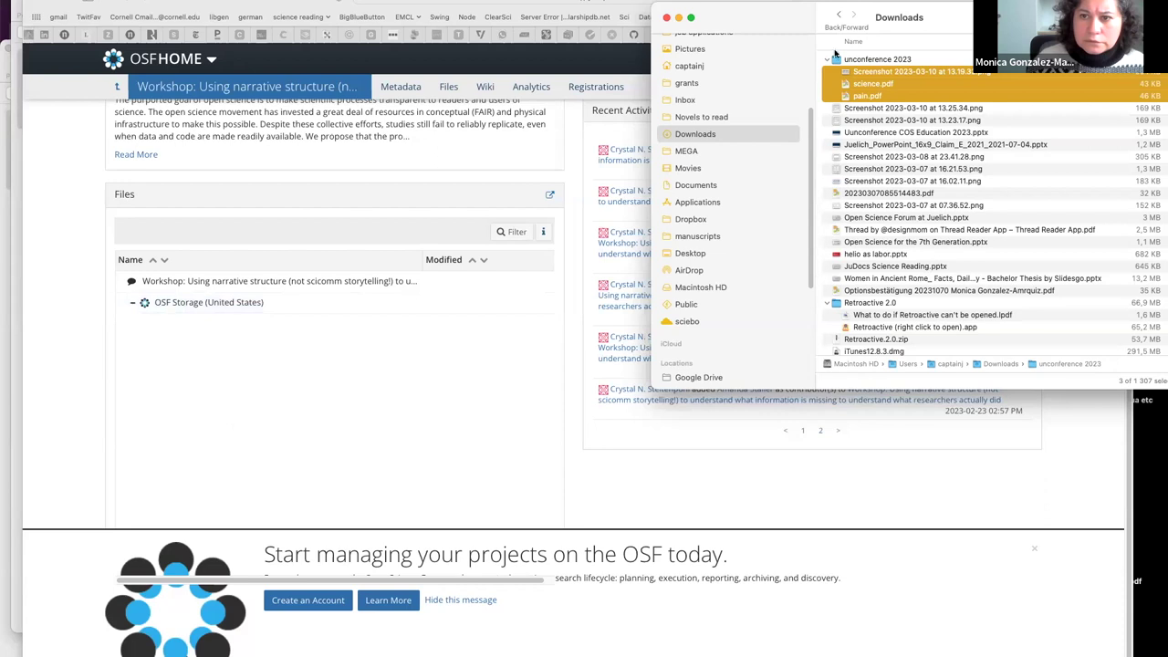
pyautogui.moveTo(865, 73); pyautogui.dragTo(211, 304)
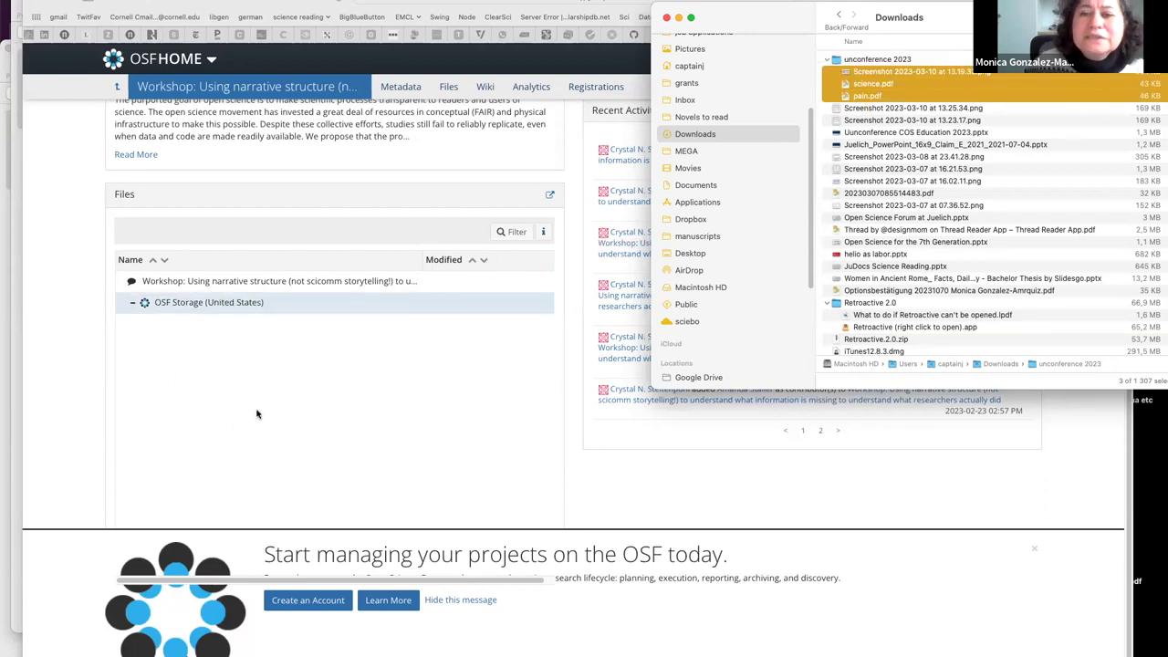
pyautogui.click(257, 415)
pyautogui.scroll(-5, 250, 402)
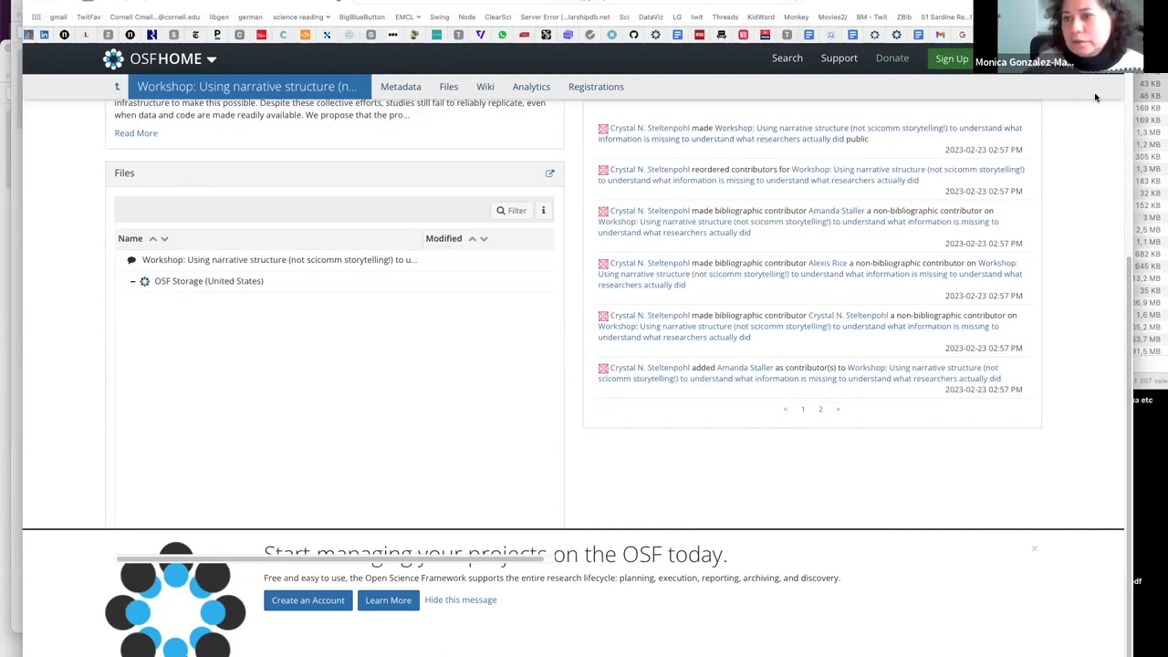
# Sign in to OSF using the saved login credentials
pyautogui.click(831, 165)
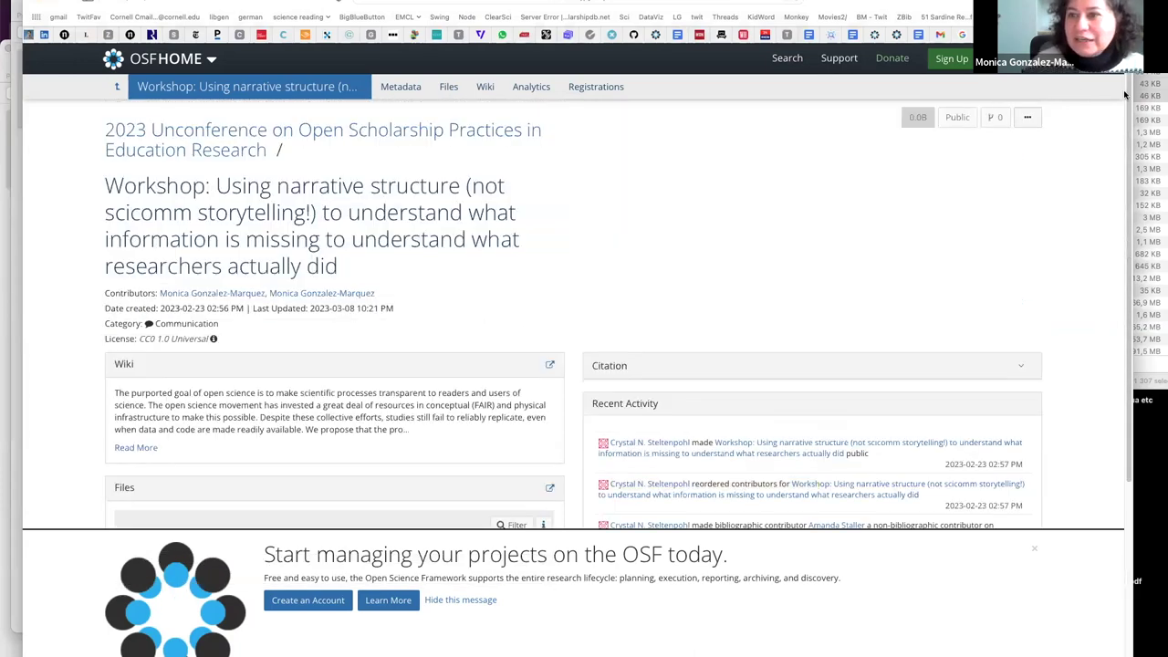
pyautogui.click(952, 60)
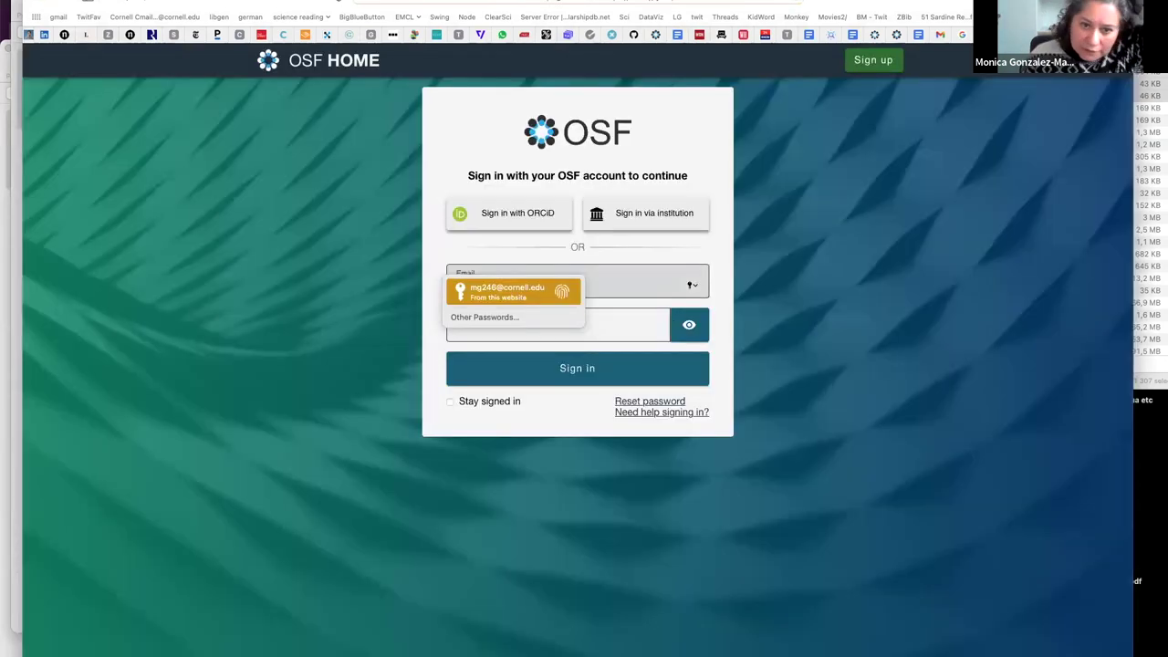
pyautogui.click(542, 294)
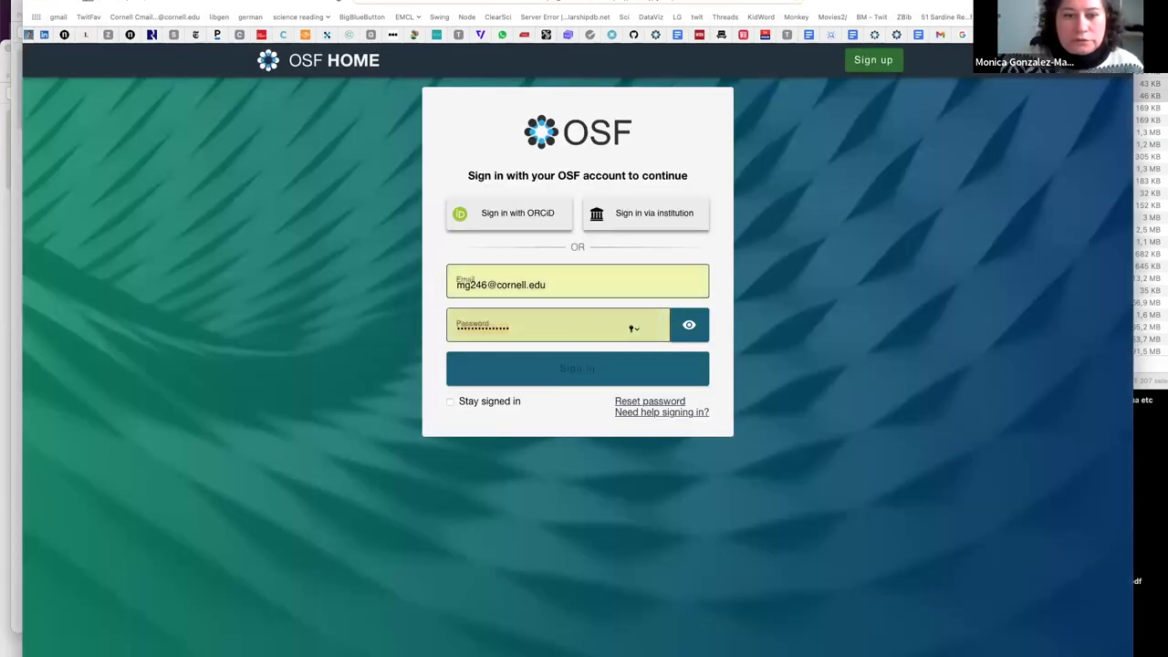
pyautogui.click(574, 374)
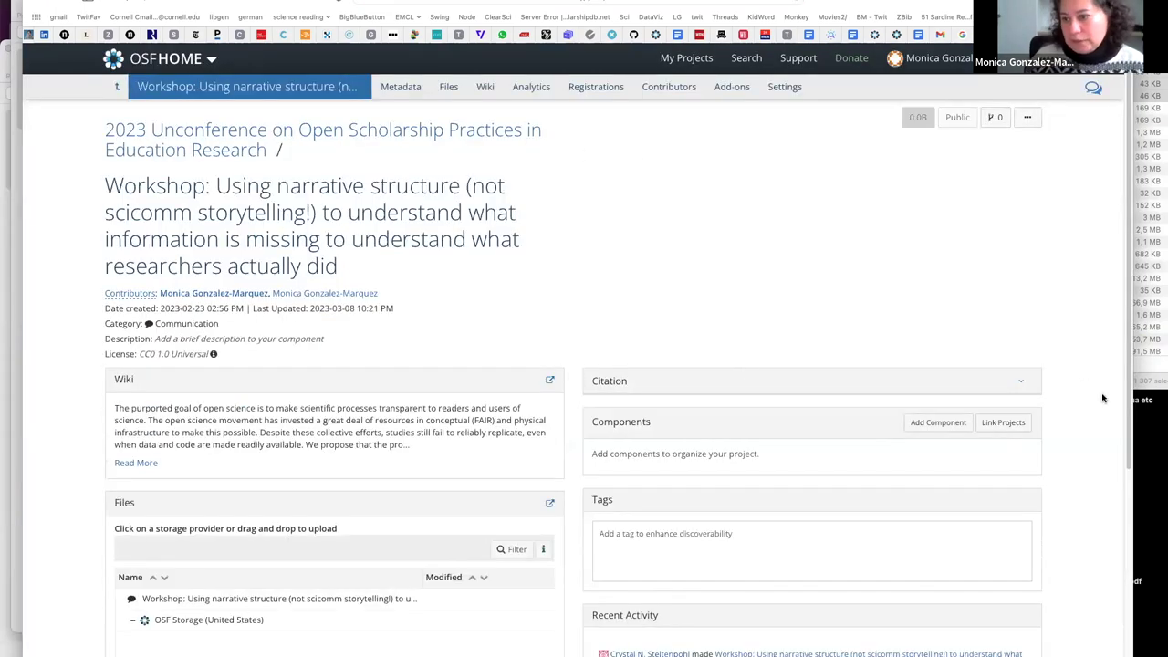
# Drag the selected Finder files into OSF Storage, then switch to the Participant Worksheet tab
pyautogui.click(1154, 372)
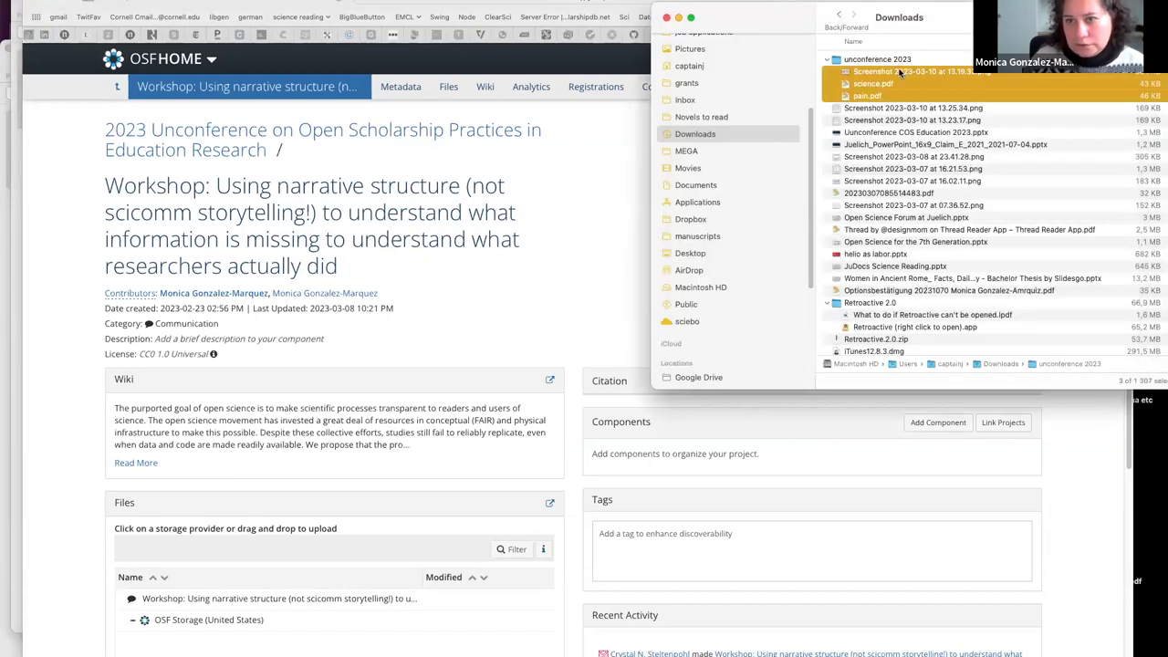
pyautogui.moveTo(897, 68); pyautogui.dragTo(208, 630)
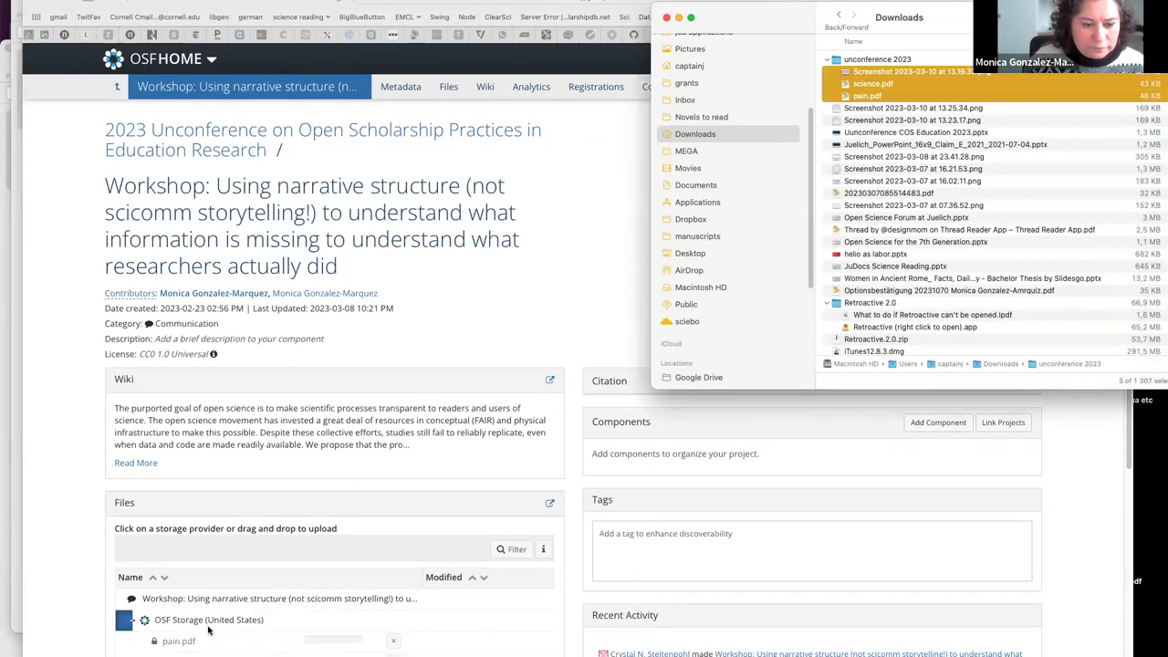
pyautogui.click(596, 259)
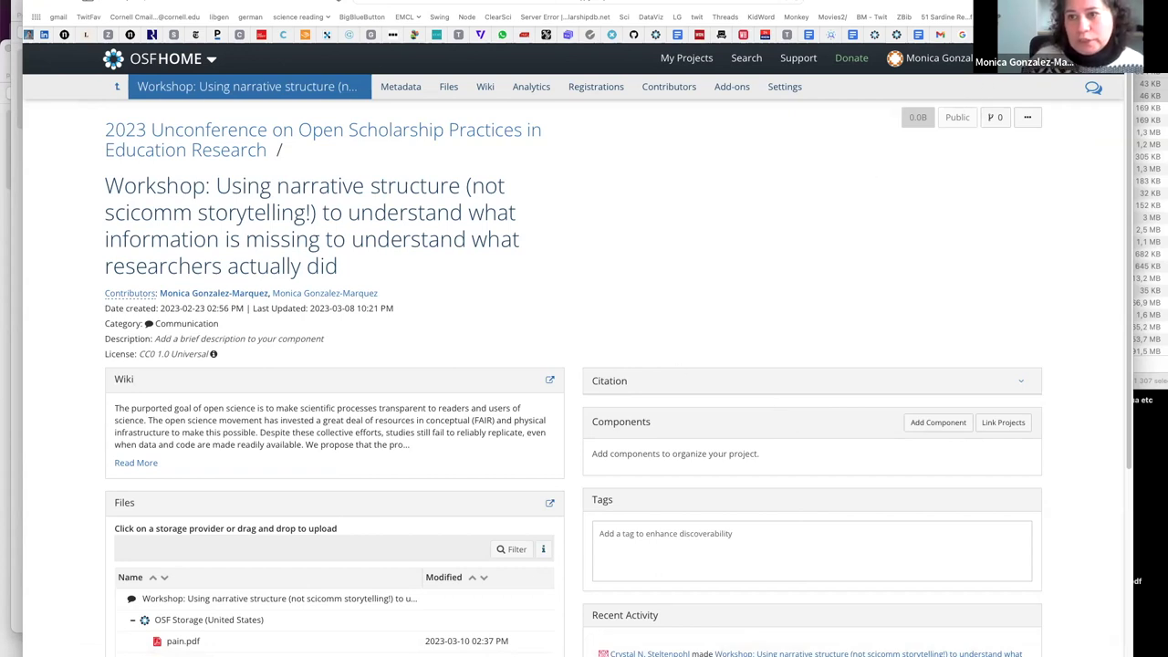
pyautogui.hotkey('ctrl', 'Tab')
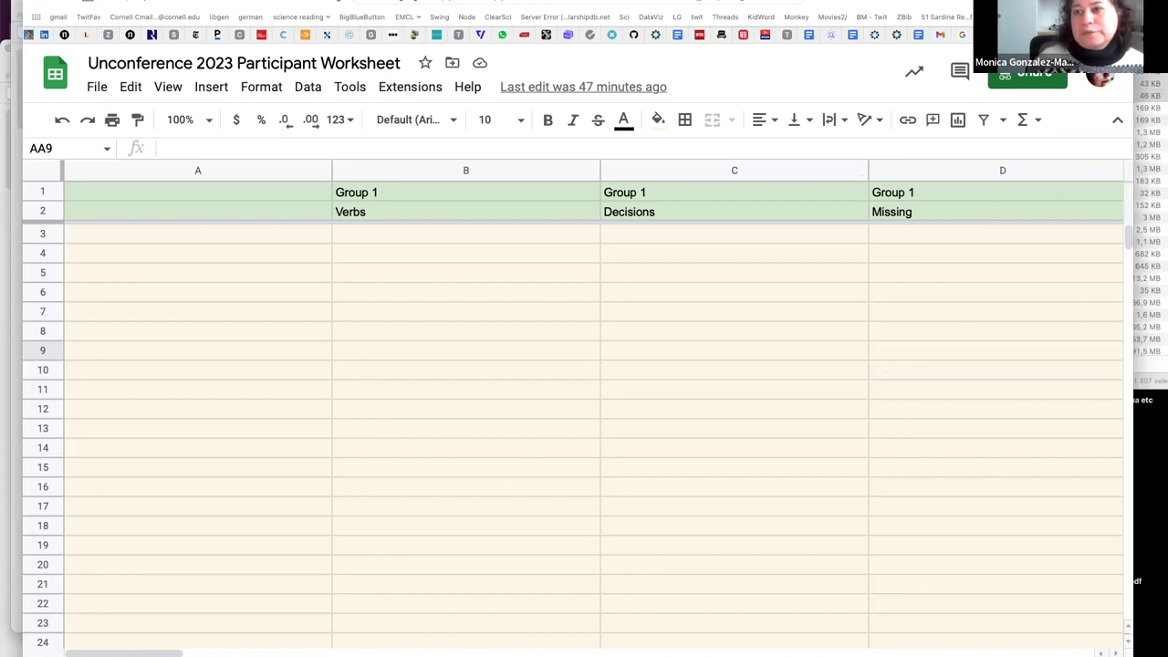
# Switch to the Unconference 2023 Learning Worksheet tab with the Verbs and Decisions columns
pyautogui.hotkey('ctrl', 'Tab')
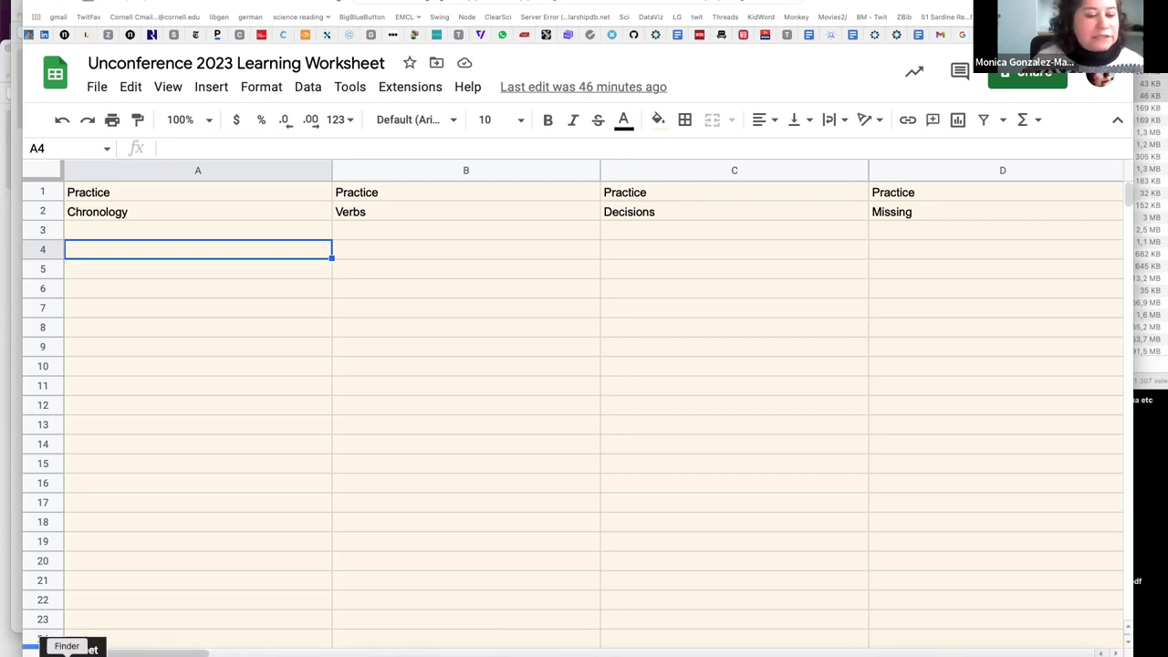
# Quick Look Screenshot 2023-03-10 at 13.19.32.png from the Downloads window
pyautogui.click(67, 652)
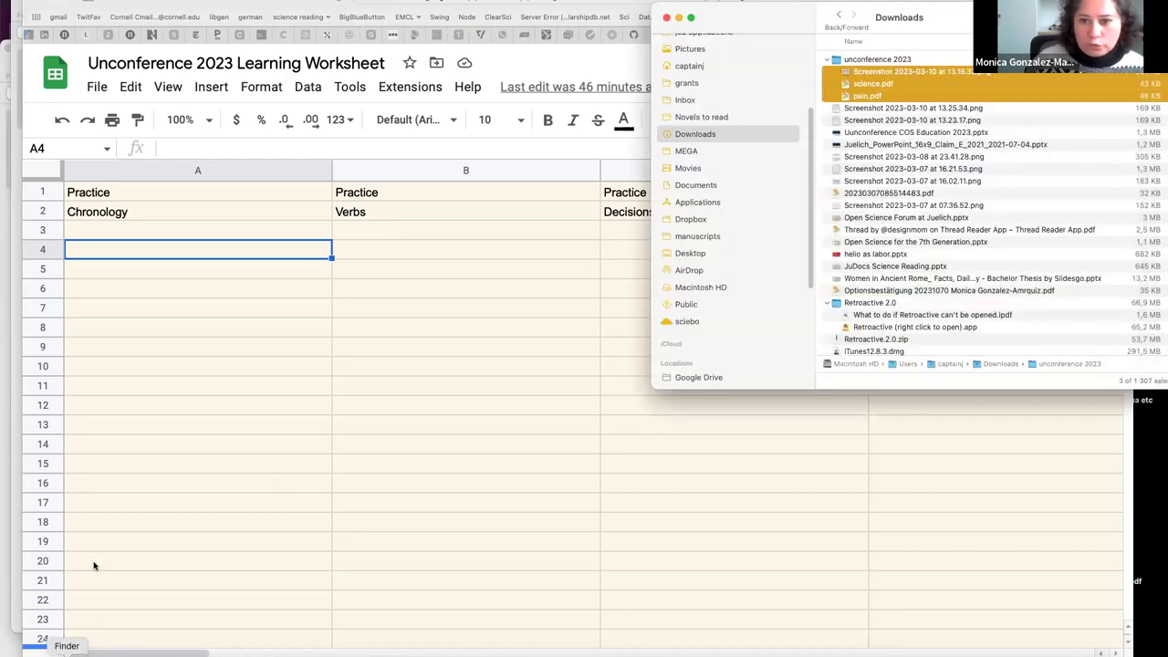
pyautogui.moveTo(871, 93); pyautogui.dragTo(690, 186)
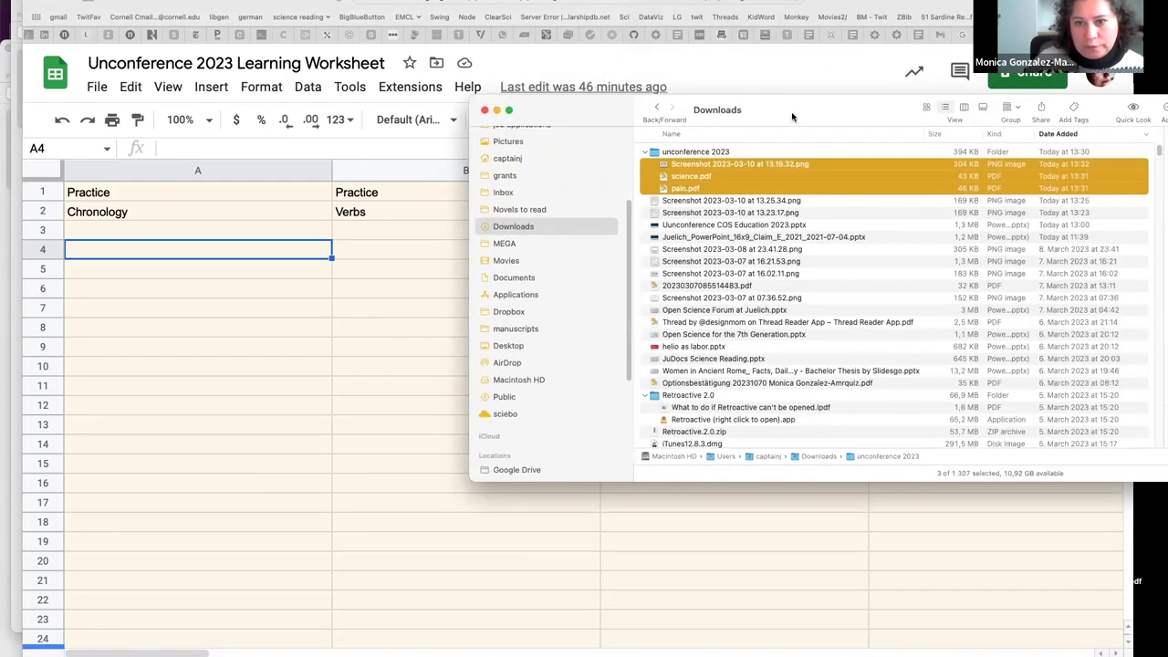
pyautogui.click(692, 165)
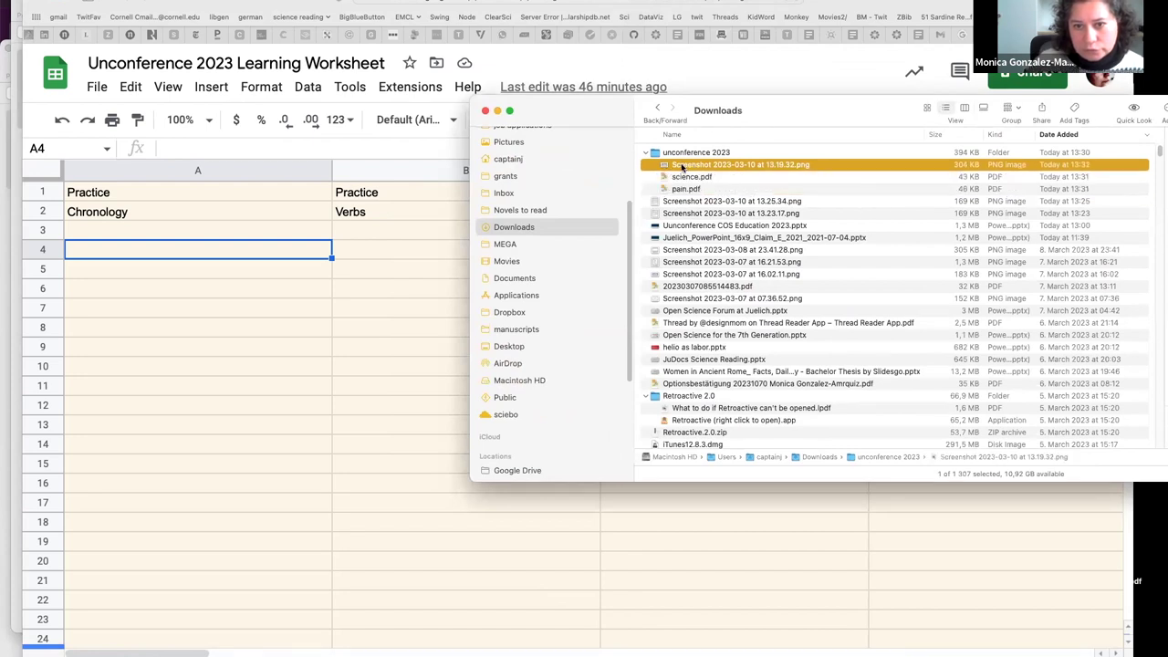
pyautogui.moveTo(681, 167); pyautogui.dragTo(666, 165)
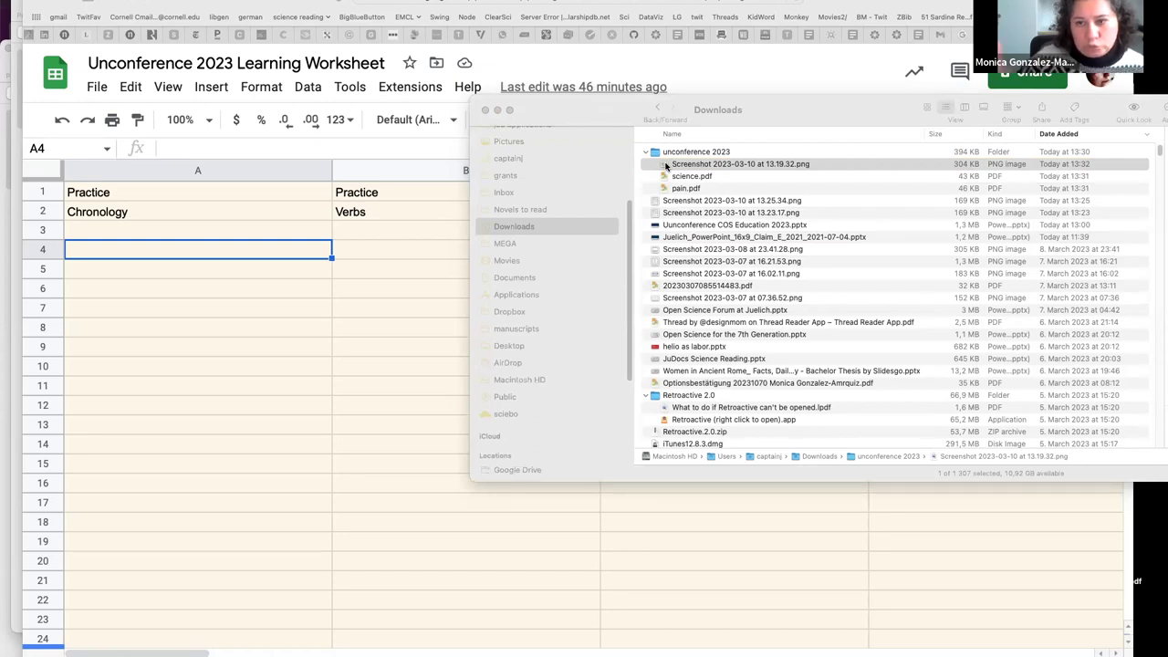
pyautogui.press('space')
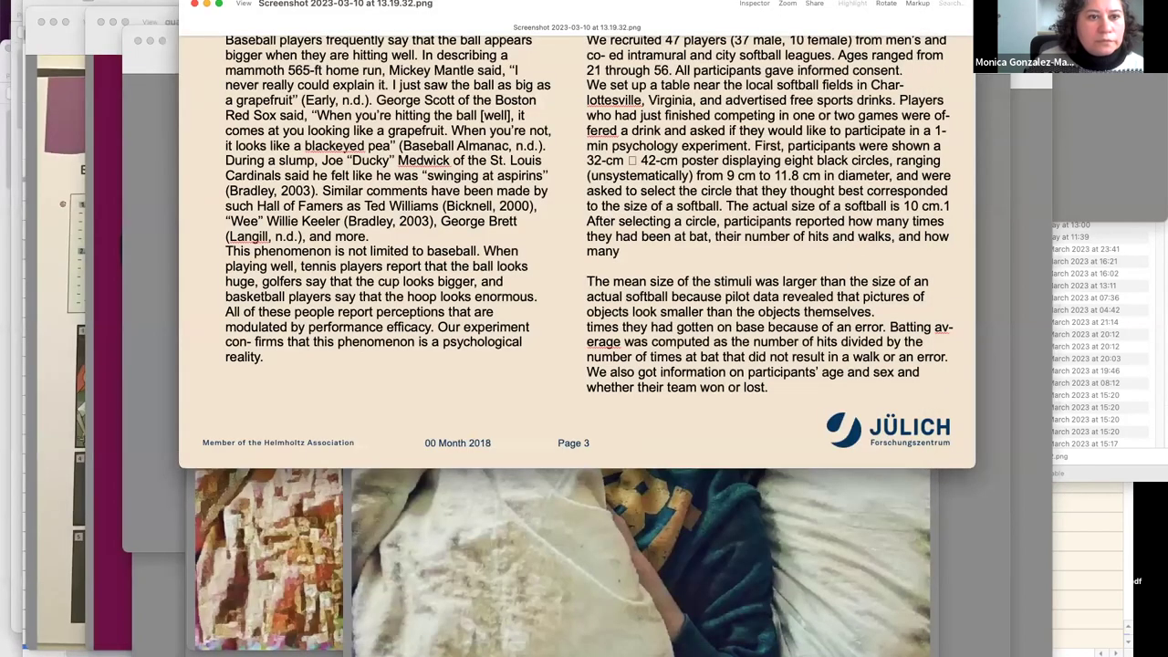
# Close the leftover background windows, including the German worksheet and the left image window
pyautogui.click(146, 56)
pyautogui.click(102, 21)
pyautogui.click(40, 21)
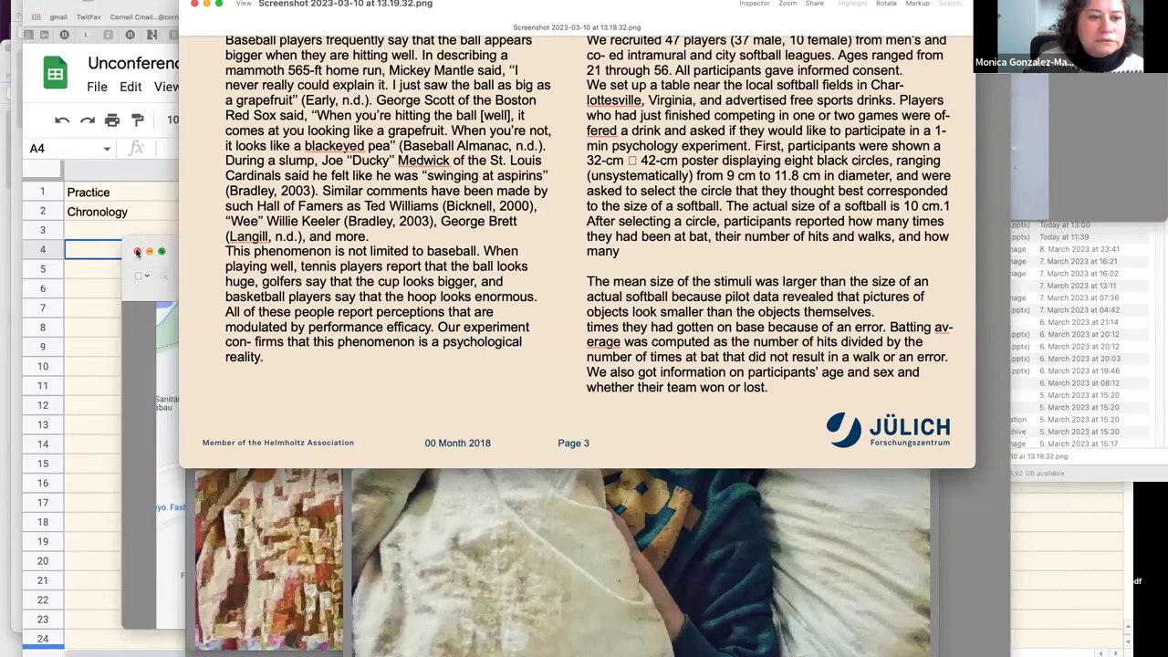
pyautogui.click(138, 252)
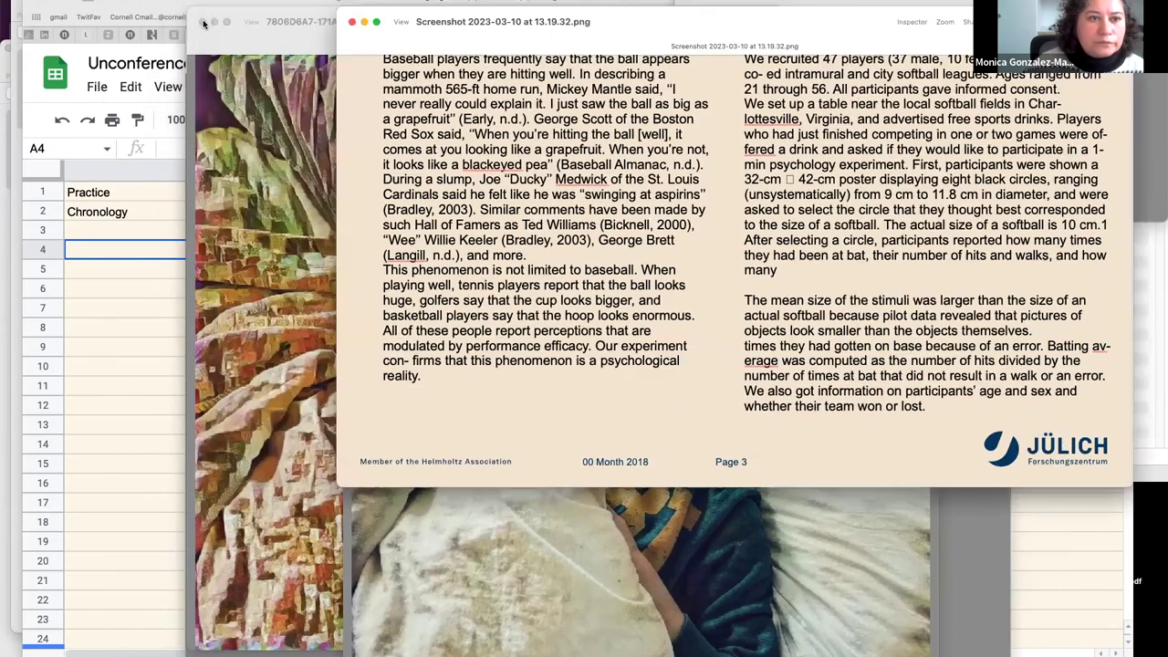
pyautogui.click(204, 22)
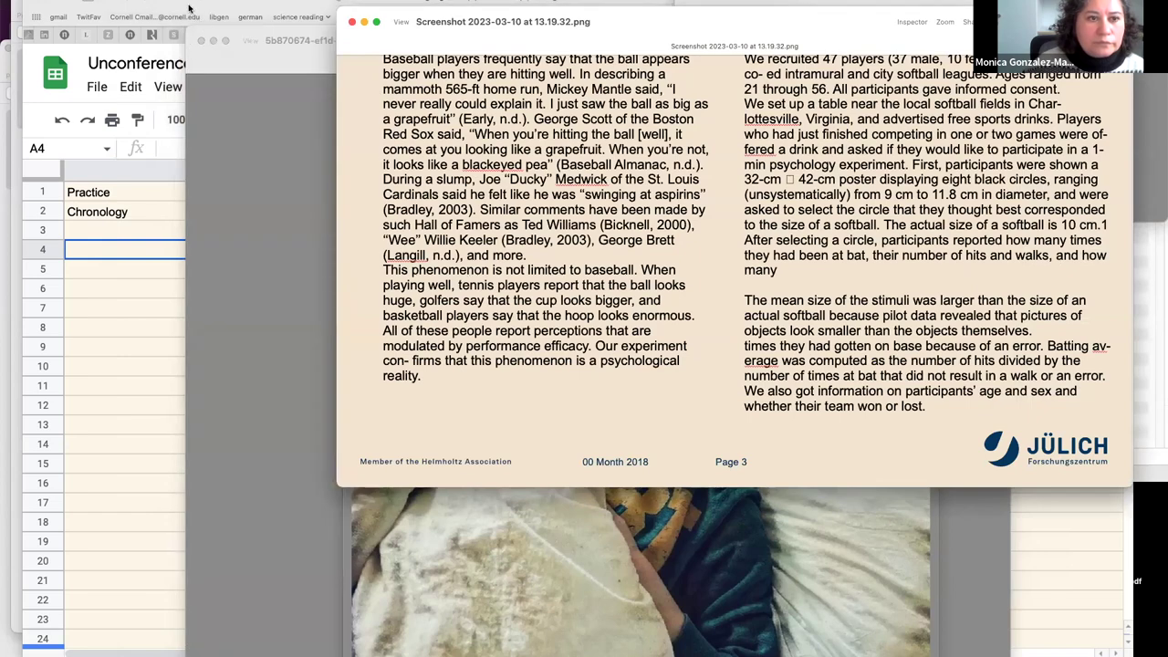
pyautogui.click(202, 44)
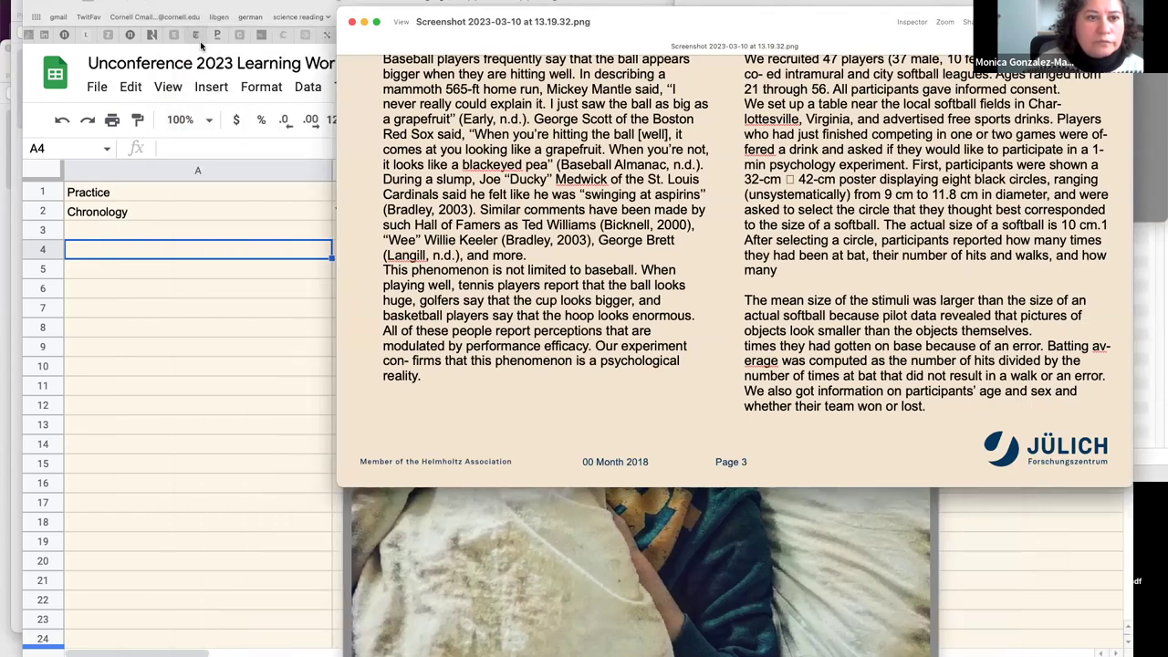
# Close the stray image and Finder windows, keeping the softball-study screenshot preview open
pyautogui.click(461, 500)
pyautogui.press('super+w')
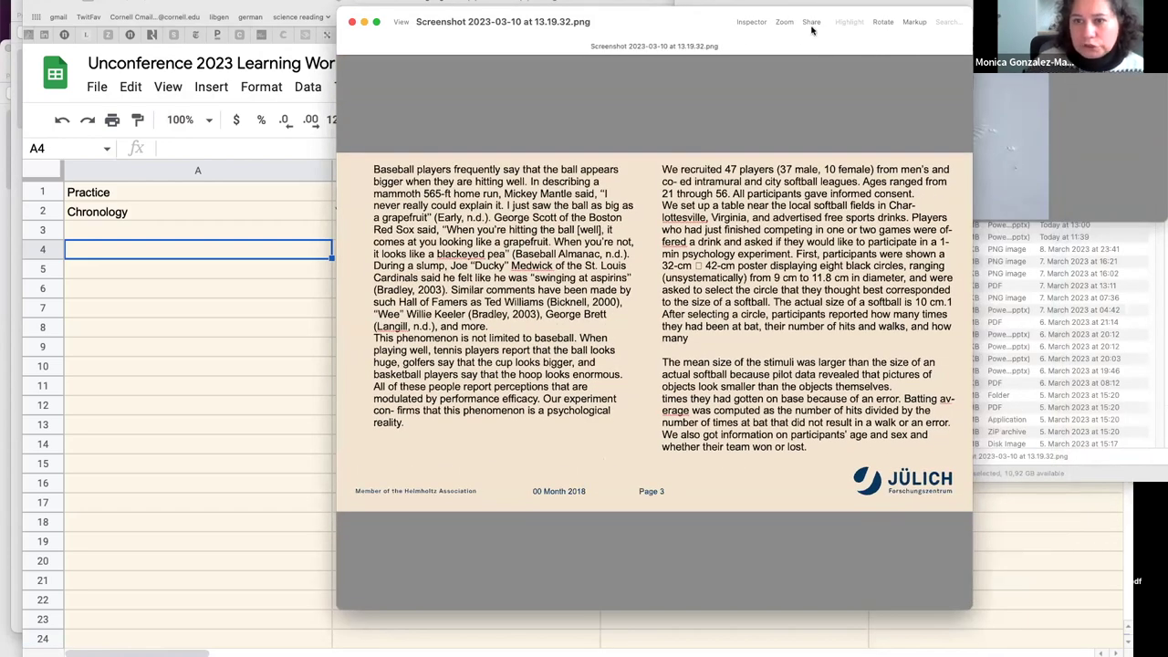
pyautogui.press('super+w')
pyautogui.press('space')
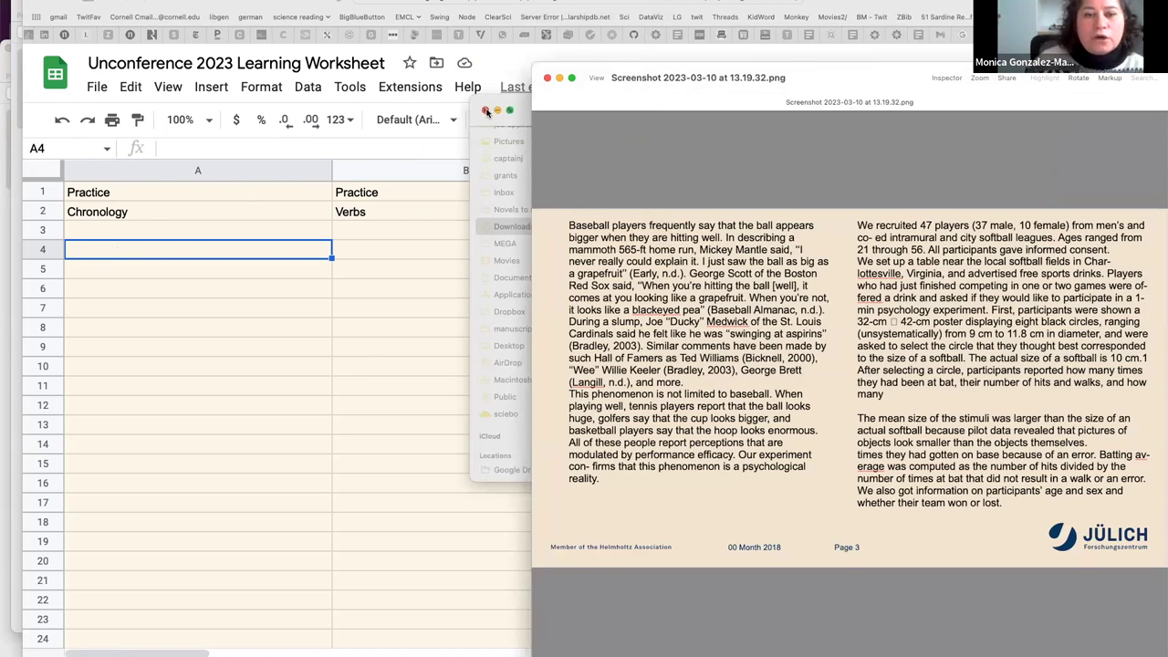
pyautogui.click(487, 110)
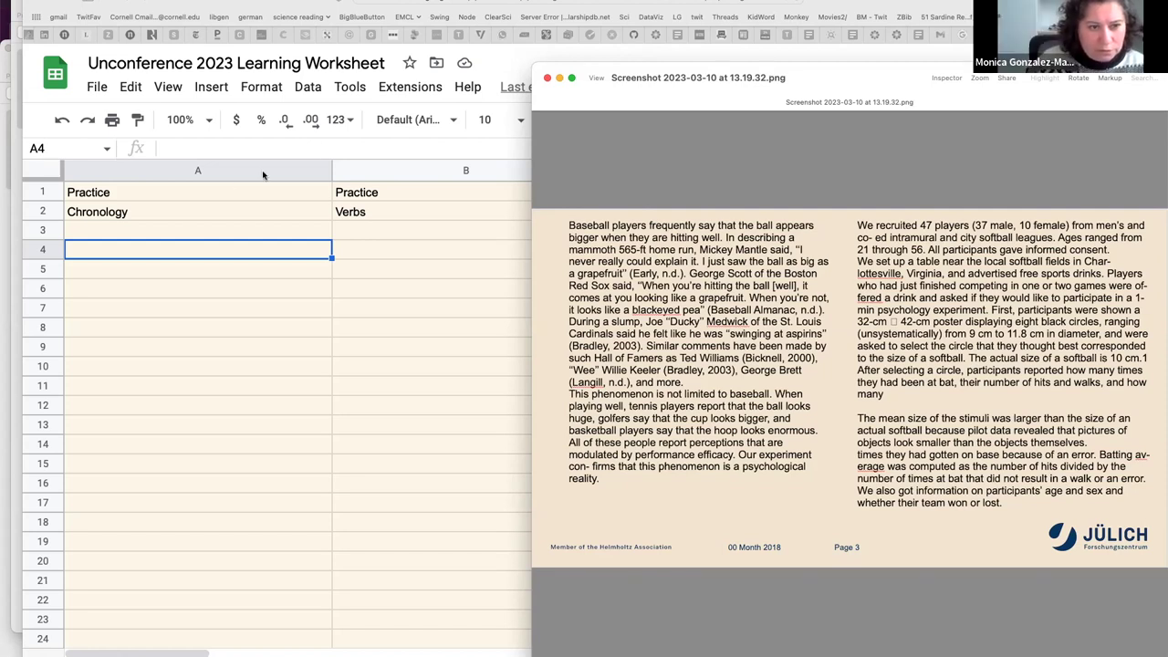
# Complete A4 as 'quoting players saying there are difference in the size of the ball'
pyautogui.click(151, 249)
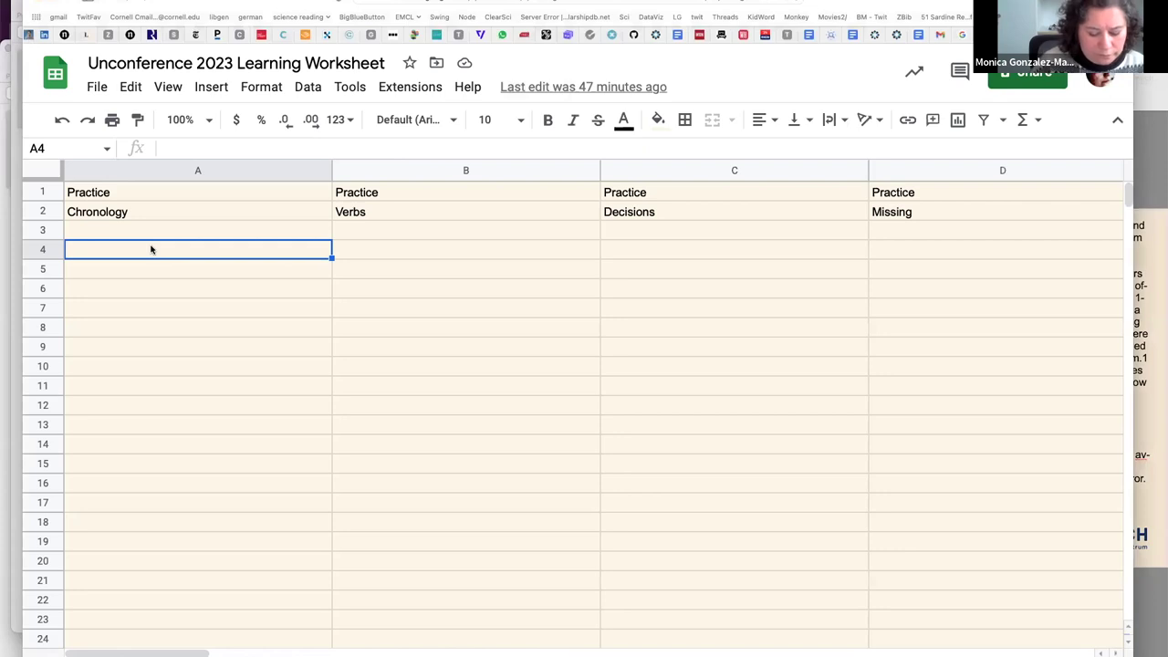
pyautogui.write('quo')
pyautogui.write('ting')
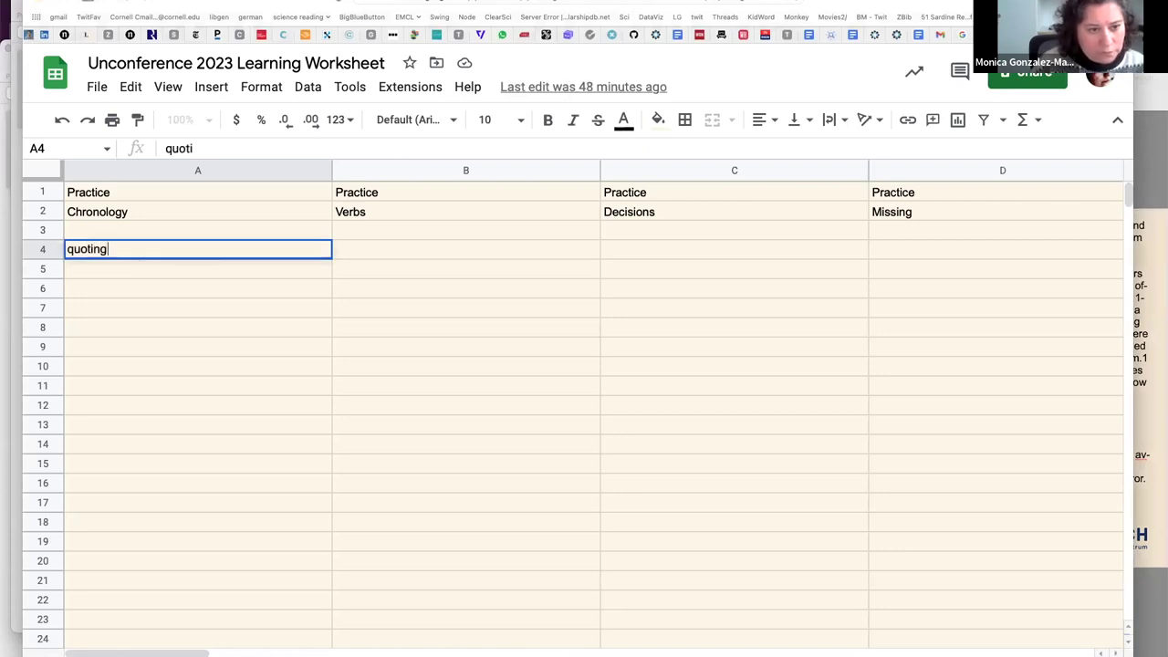
pyautogui.write(' playing')
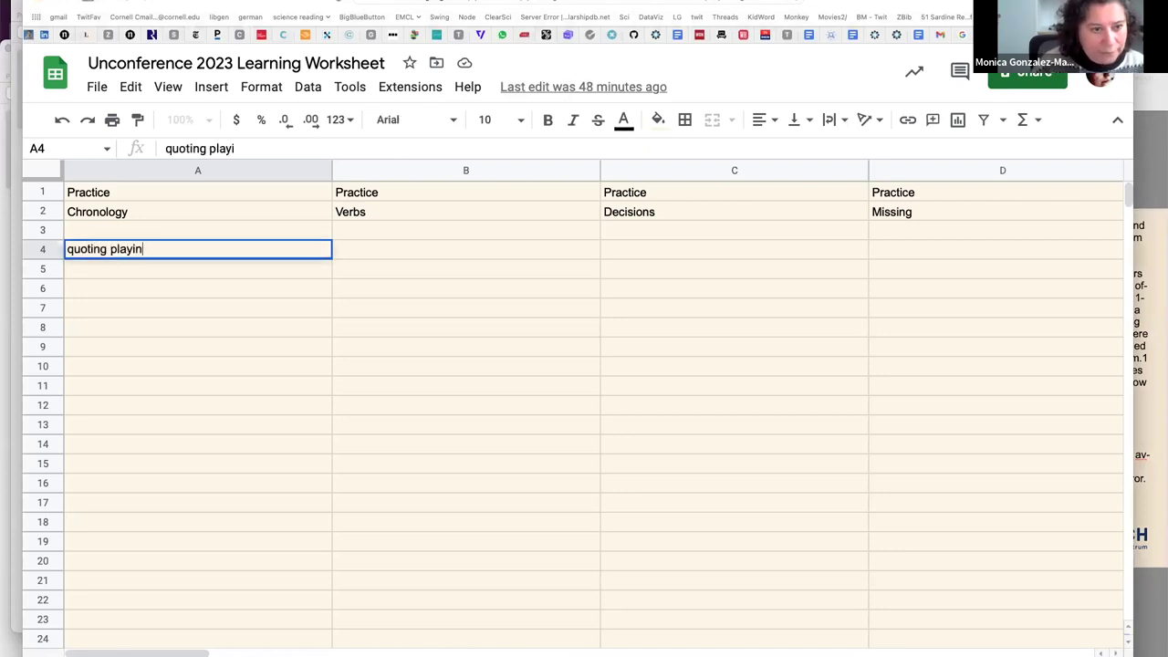
pyautogui.press('BackSpace')
pyautogui.press('BackSpace')
pyautogui.press('BackSpace')
pyautogui.write('ers')
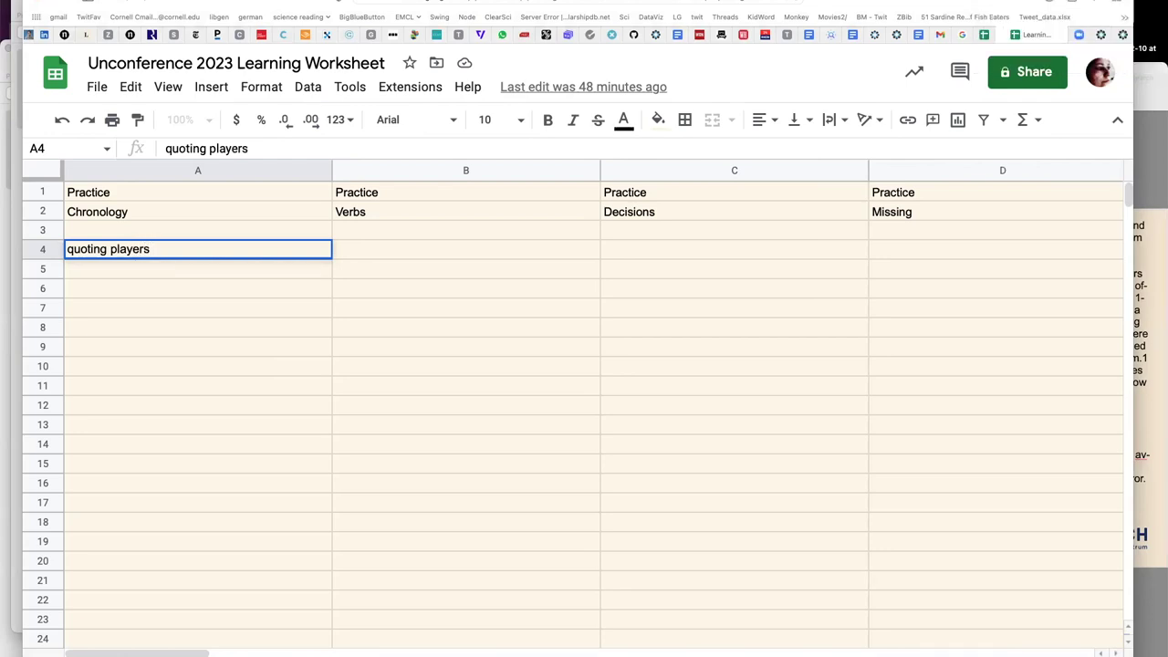
pyautogui.write(' spai')
pyautogui.press('BackSpace')
pyautogui.press('BackSpace')
pyautogui.press('BackSpace')
pyautogui.write('aying')
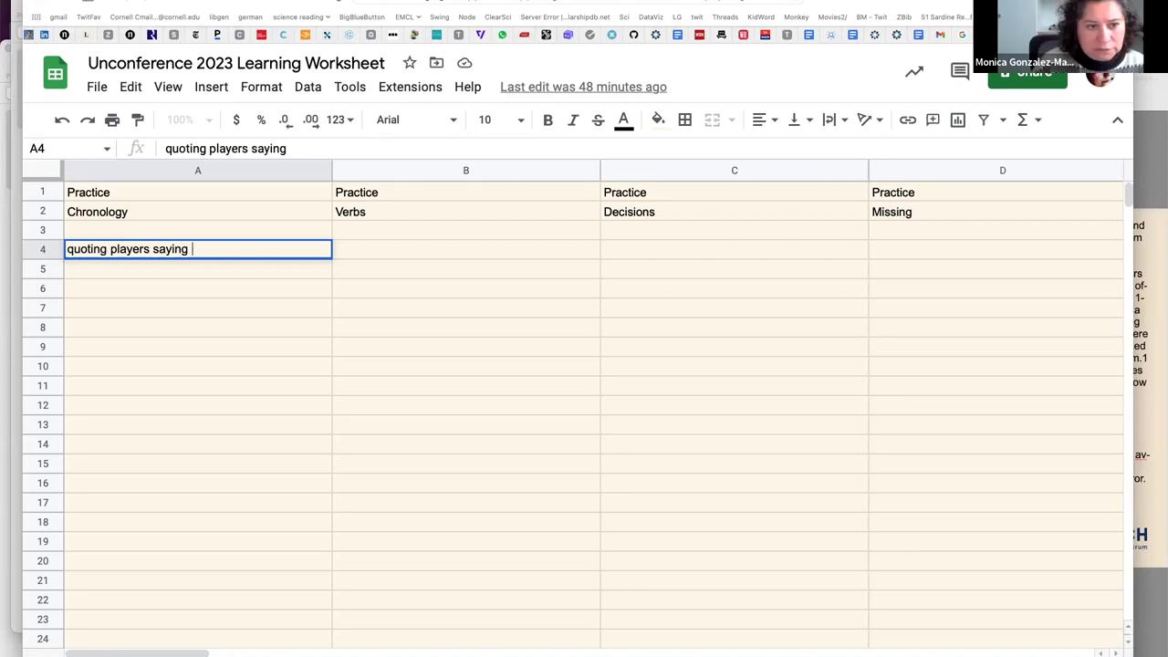
pyautogui.write(' that there are difference int he size of the ba;l;')
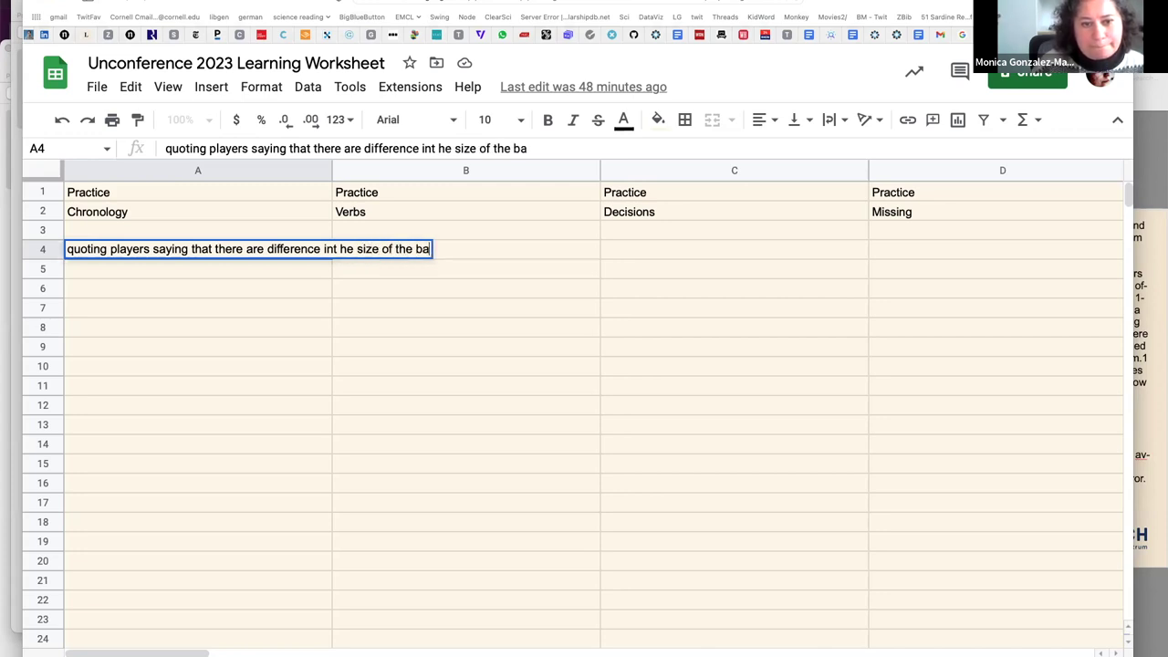
pyautogui.press('BackSpace')
pyautogui.press('BackSpace')
pyautogui.press('BackSpace')
pyautogui.write('ll')
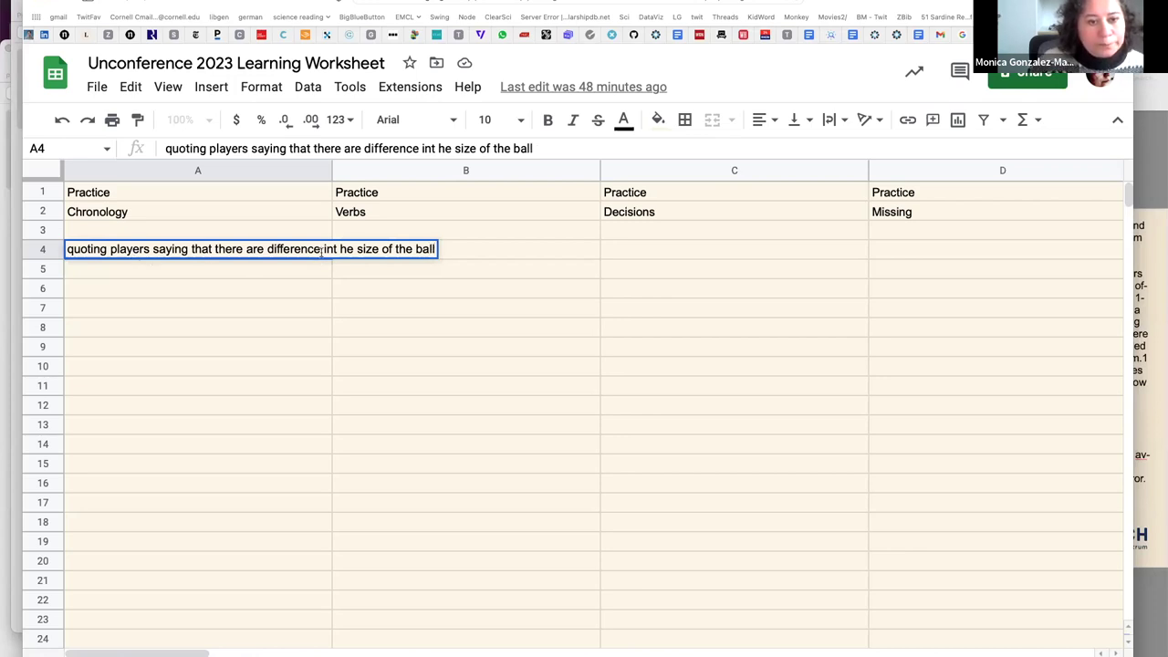
pyautogui.click(193, 269)
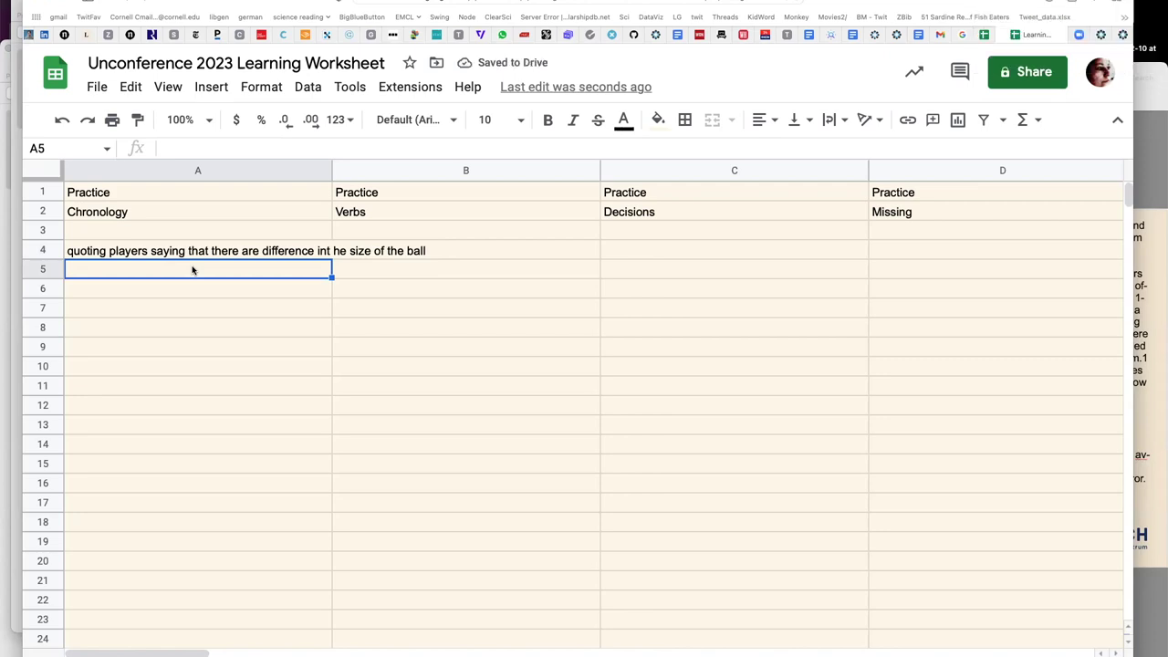
# Enter 'make comparisons to other sports, golfers' in A5
pyautogui.write('make comparisons to other sports, golfers')
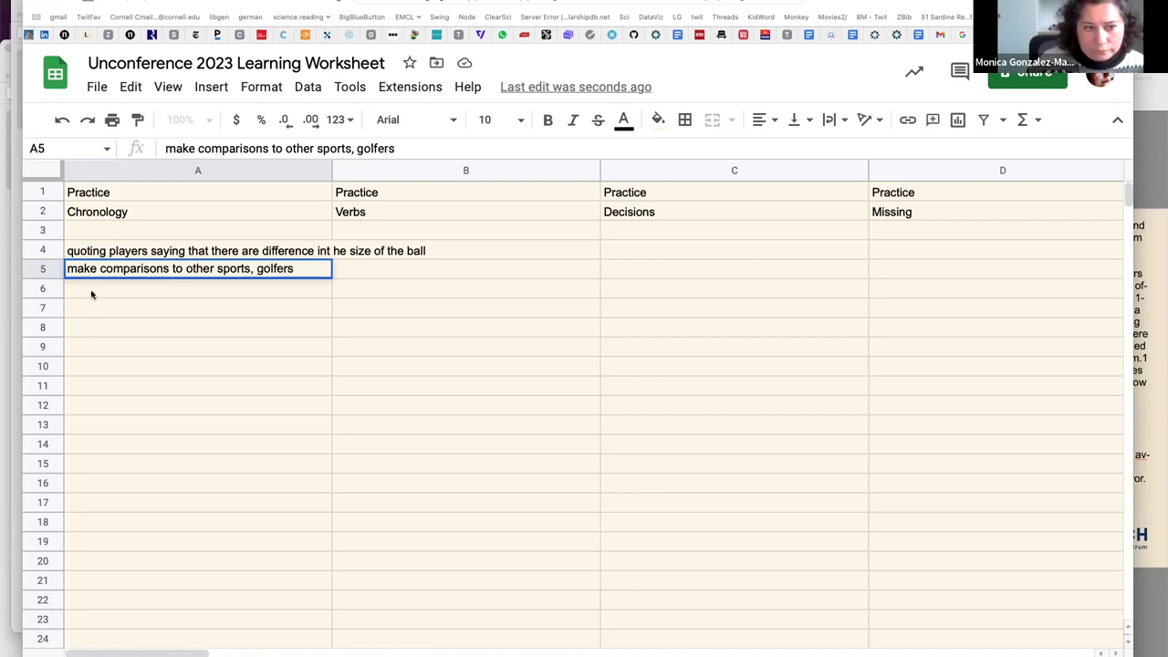
pyautogui.press('Return')
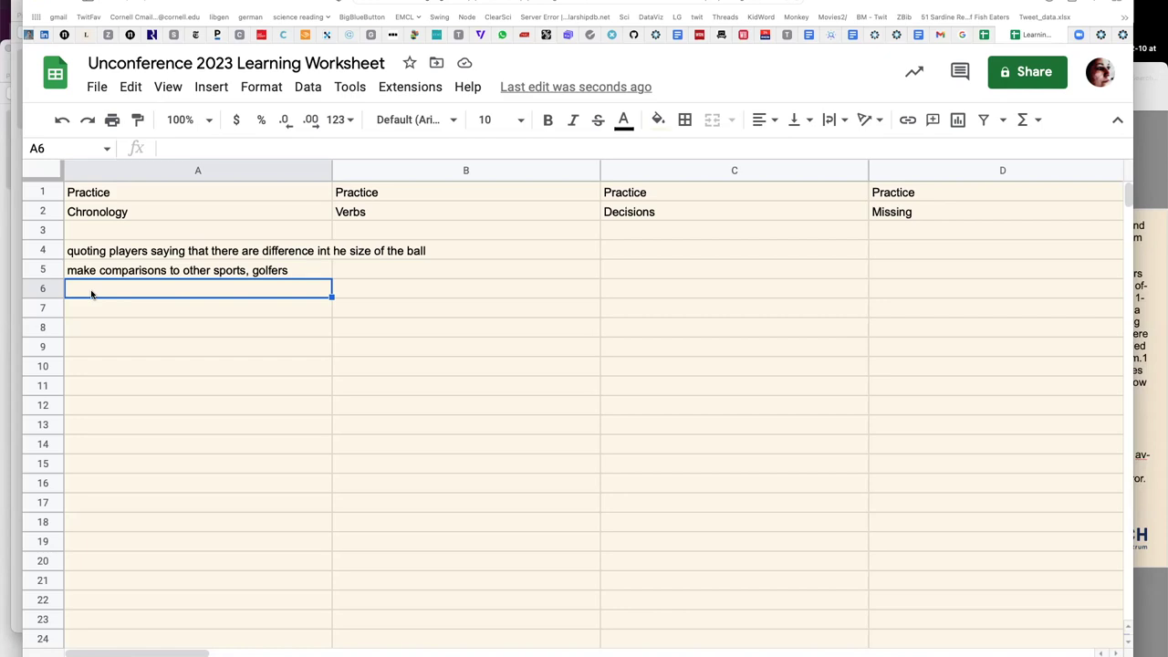
# Fill A6–A8 with 'propose a mechanism', 'they propose an experimetn' and 'start recruiting'
pyautogui.write('propose a mechanism')
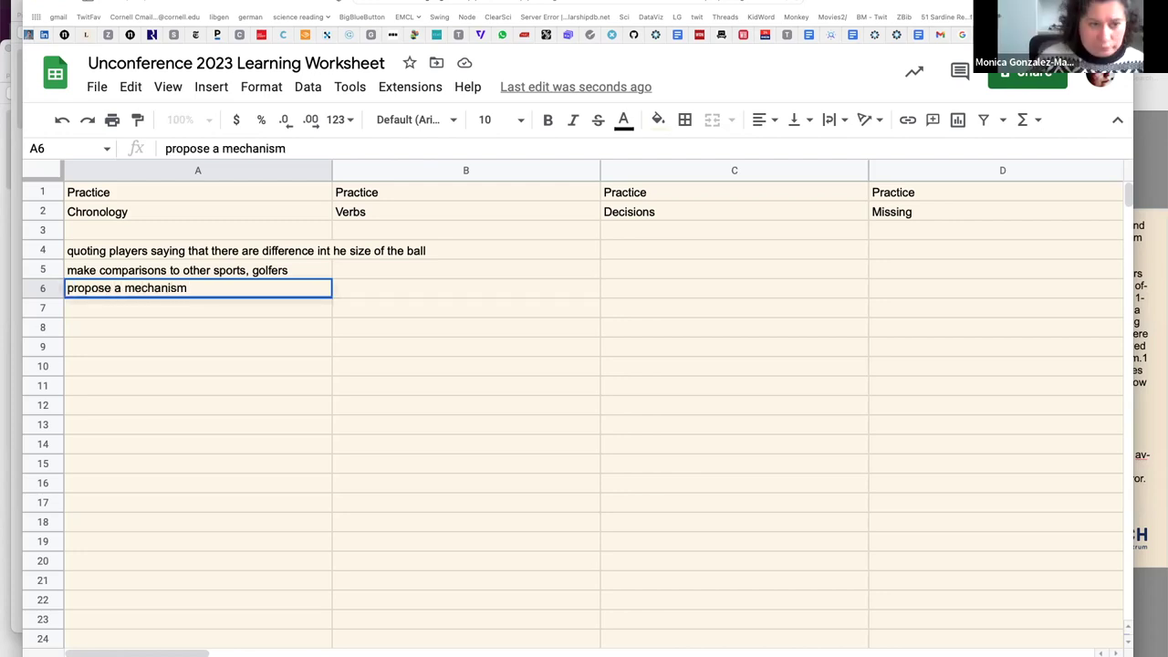
pyautogui.press('Return')
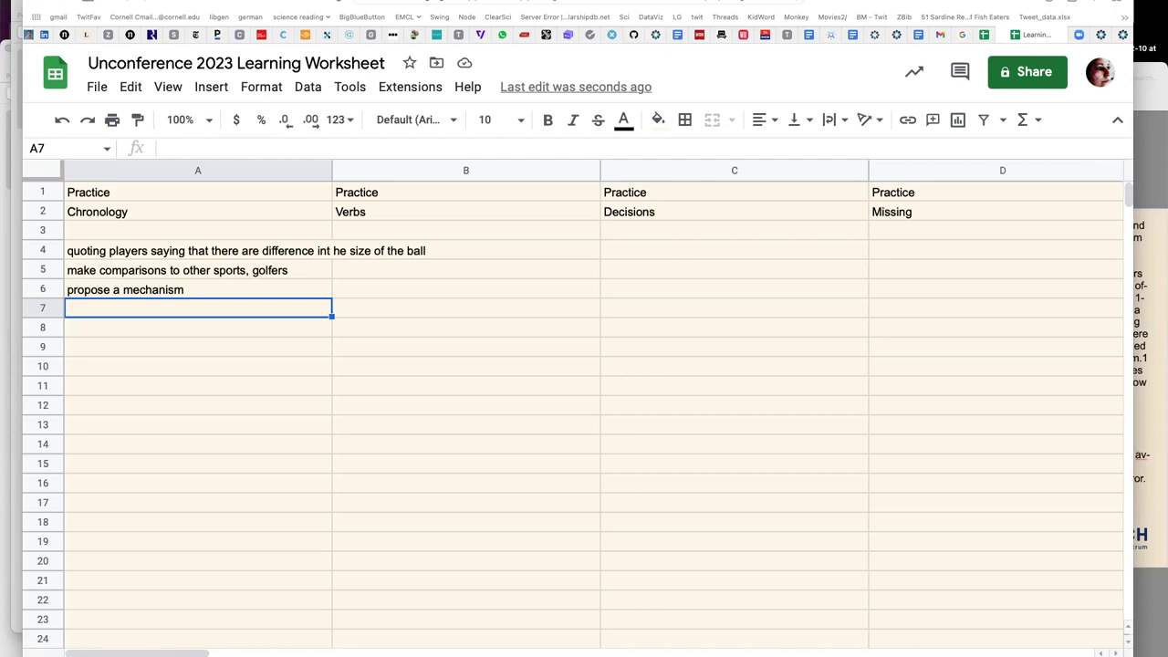
pyautogui.write('cond')
pyautogui.press('BackSpace')
pyautogui.press('BackSpace')
pyautogui.press('BackSpace')
pyautogui.press('BackSpace')
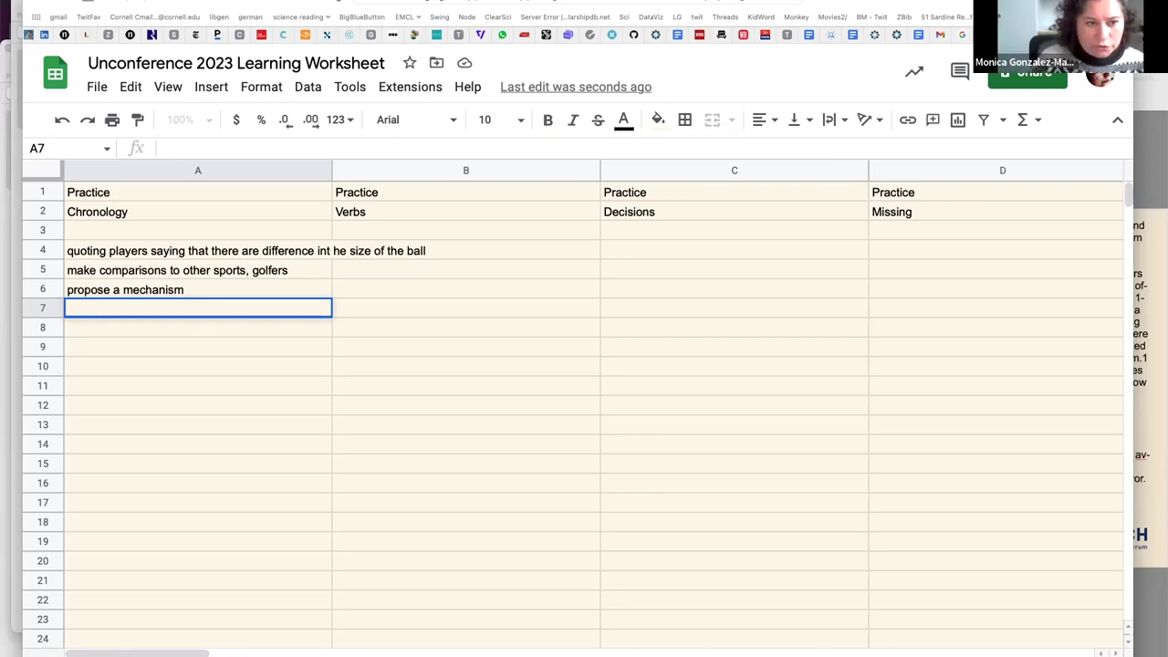
pyautogui.write('they ')
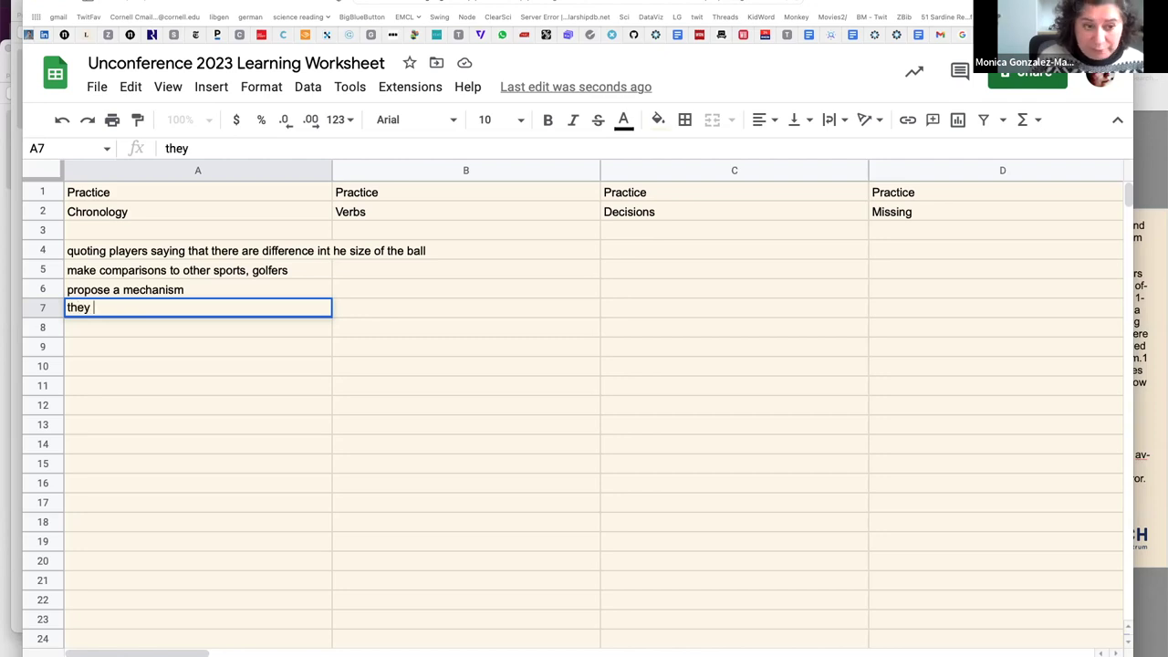
pyautogui.write('propose an exp')
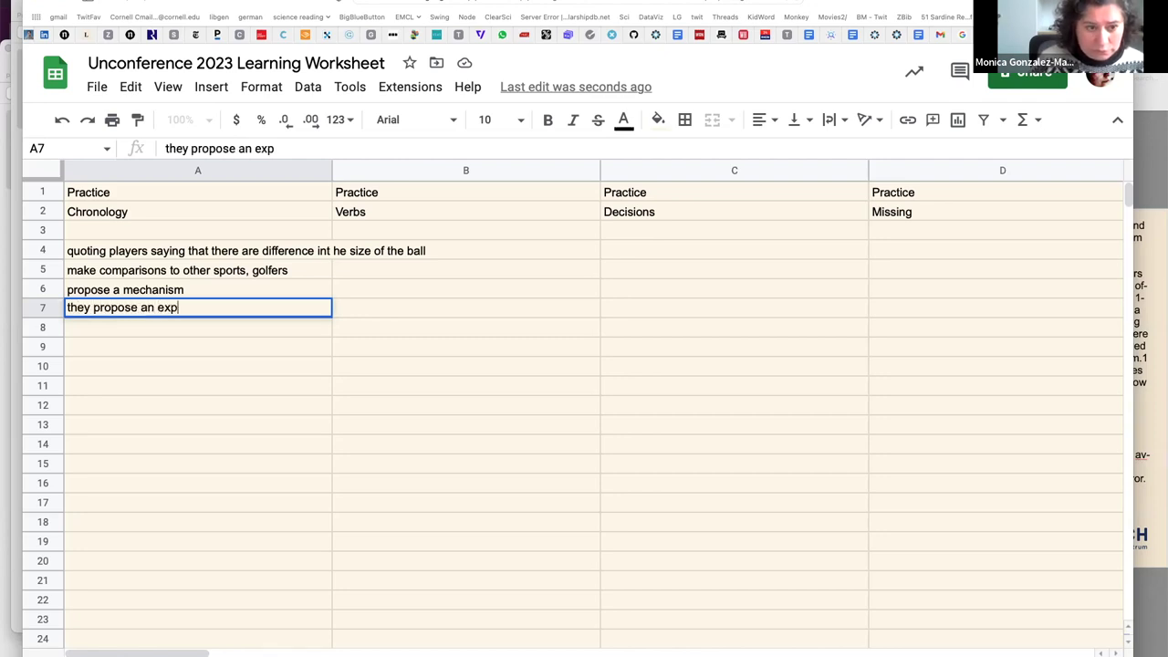
pyautogui.write('eroi')
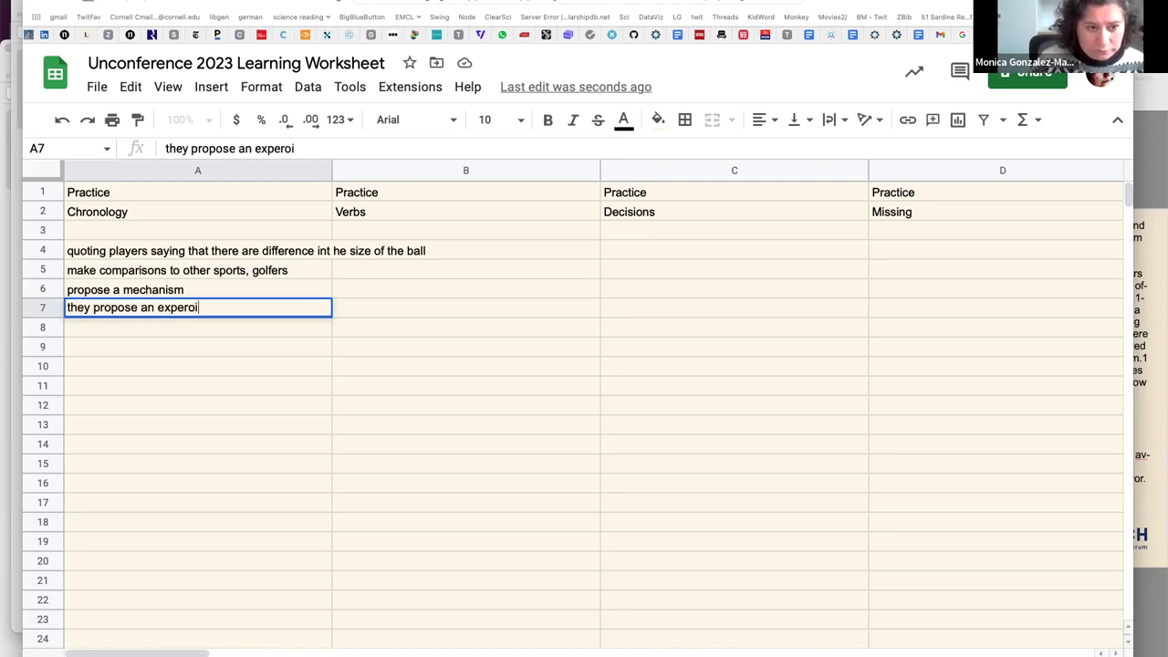
pyautogui.press('BackSpace')
pyautogui.press('BackSpace')
pyautogui.write('imetn')
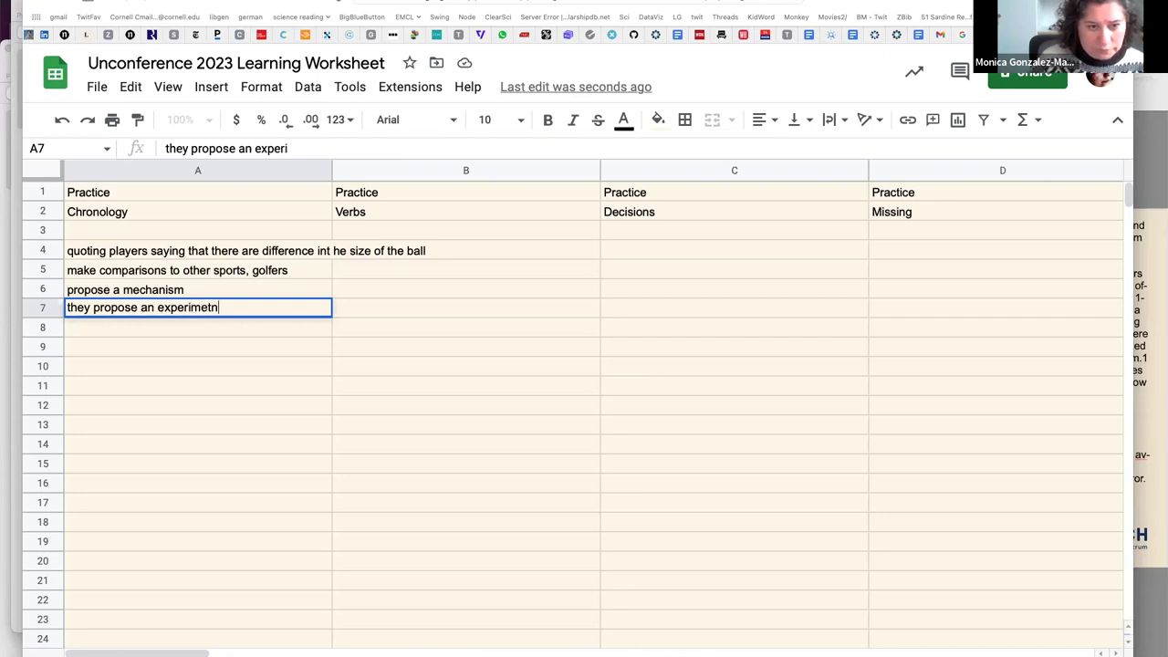
pyautogui.press('Return')
pyautogui.write('sta')
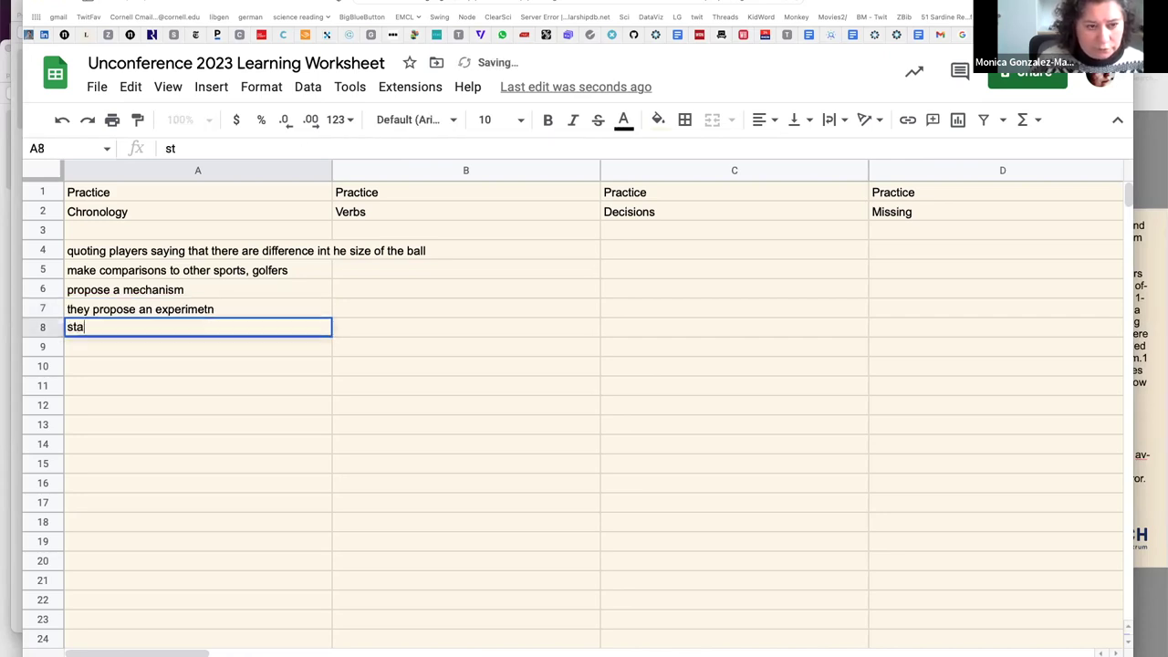
pyautogui.write('rt recruiting')
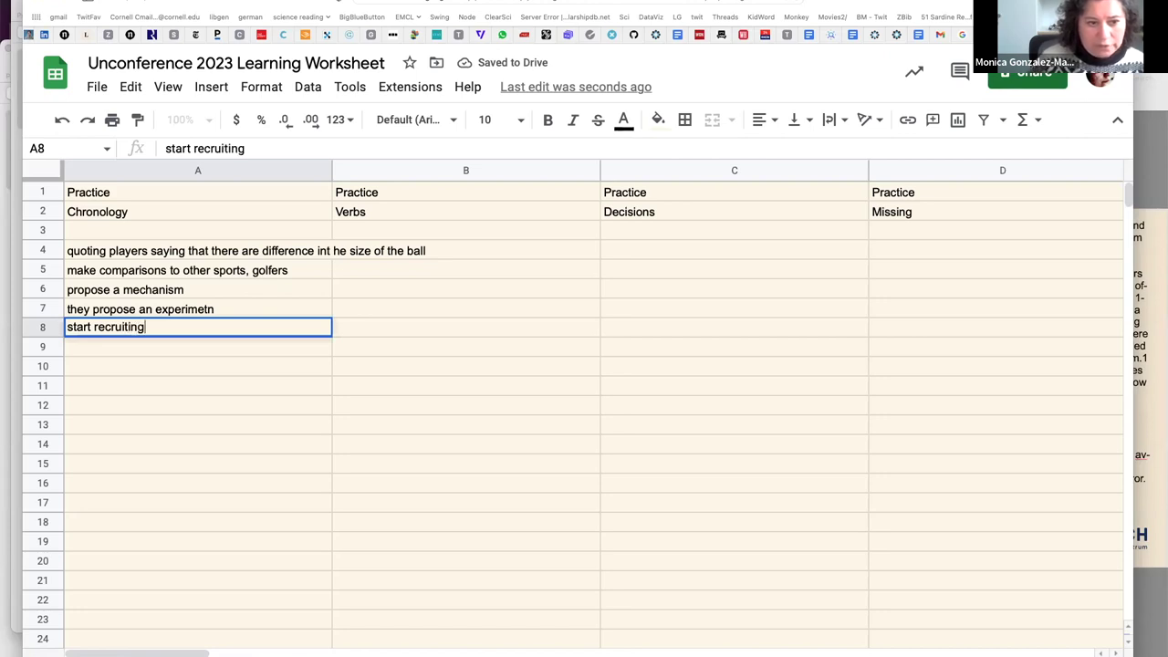
pyautogui.press('Return')
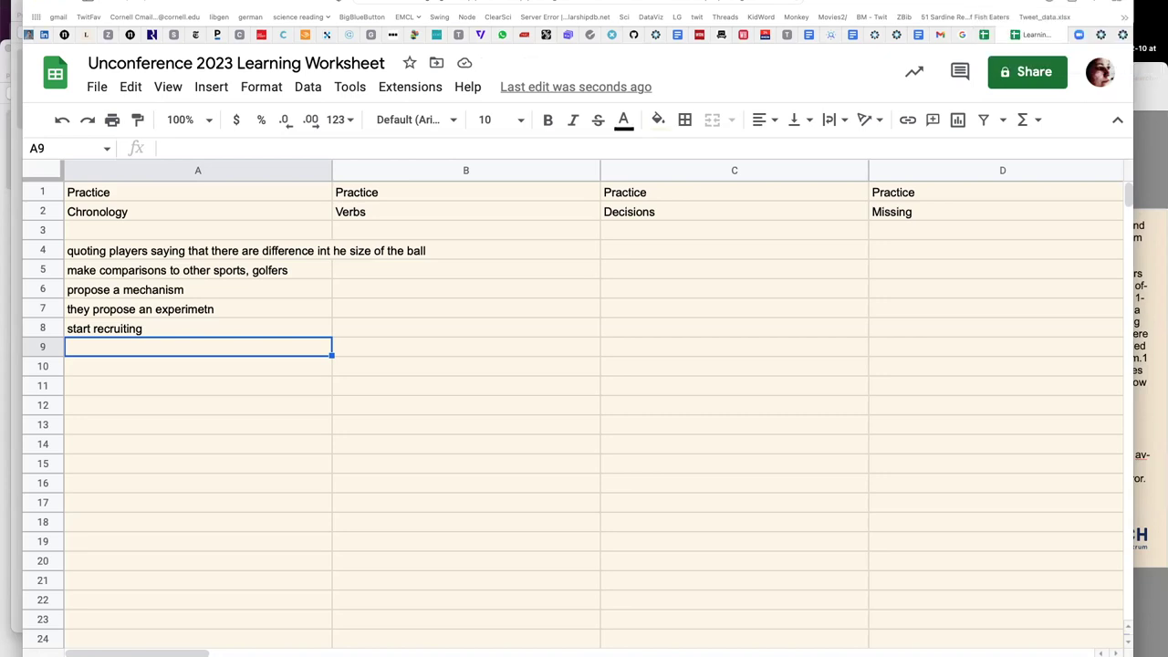
# Enter 'informed consent' in A9 and 'incentivization of participation' in A10, correcting its spelling
pyautogui.write('imefor')
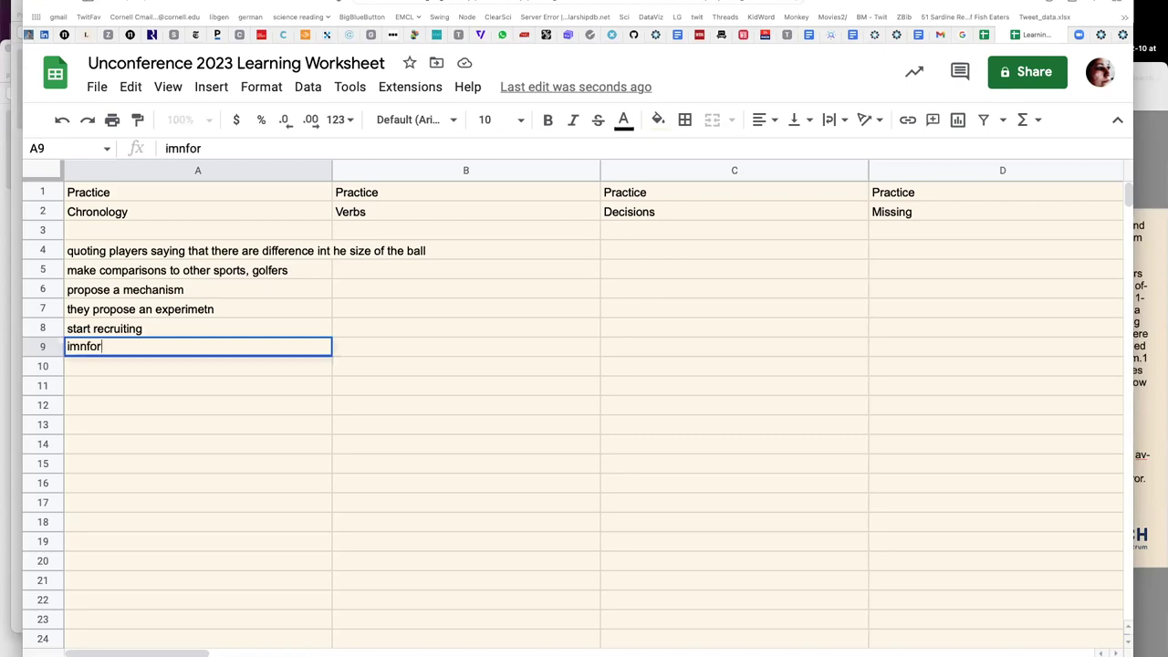
pyautogui.press('BackSpace')
pyautogui.press('BackSpace')
pyautogui.press('BackSpace')
pyautogui.press('BackSpace')
pyautogui.write('nf')
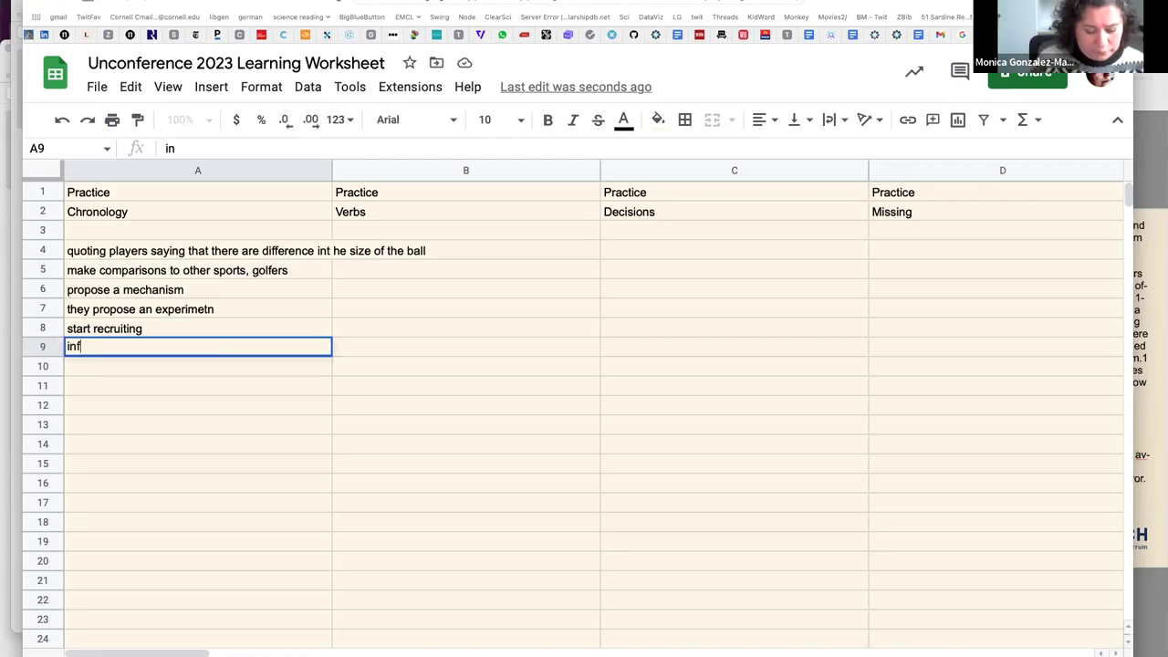
pyautogui.write('ormed consent')
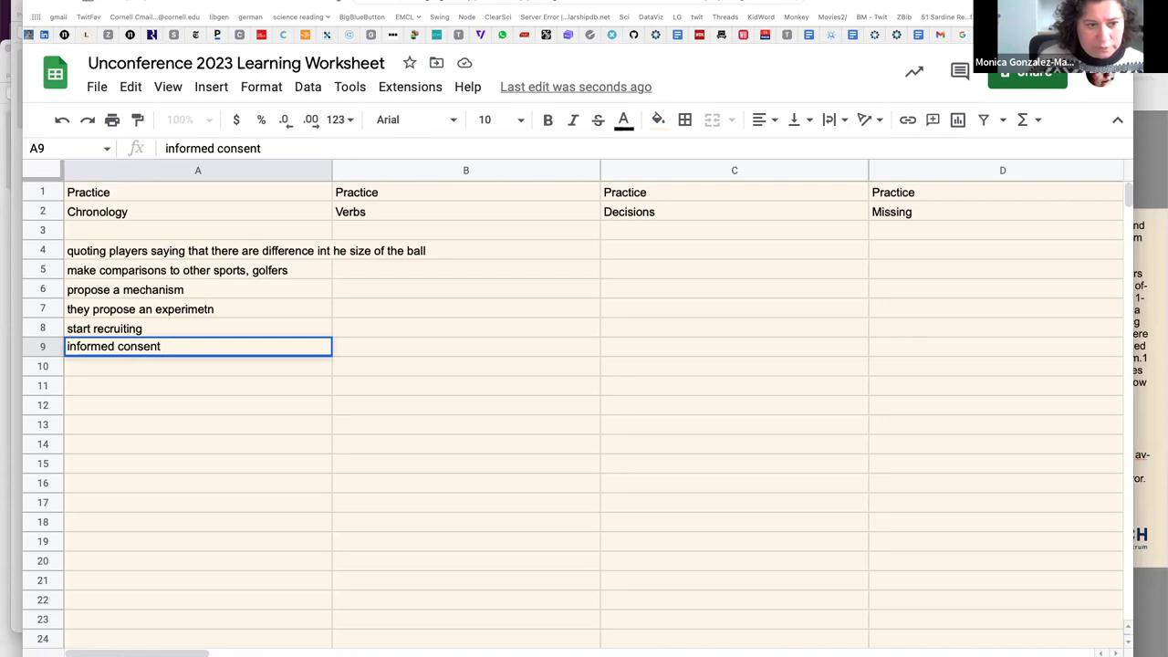
pyautogui.press('Return')
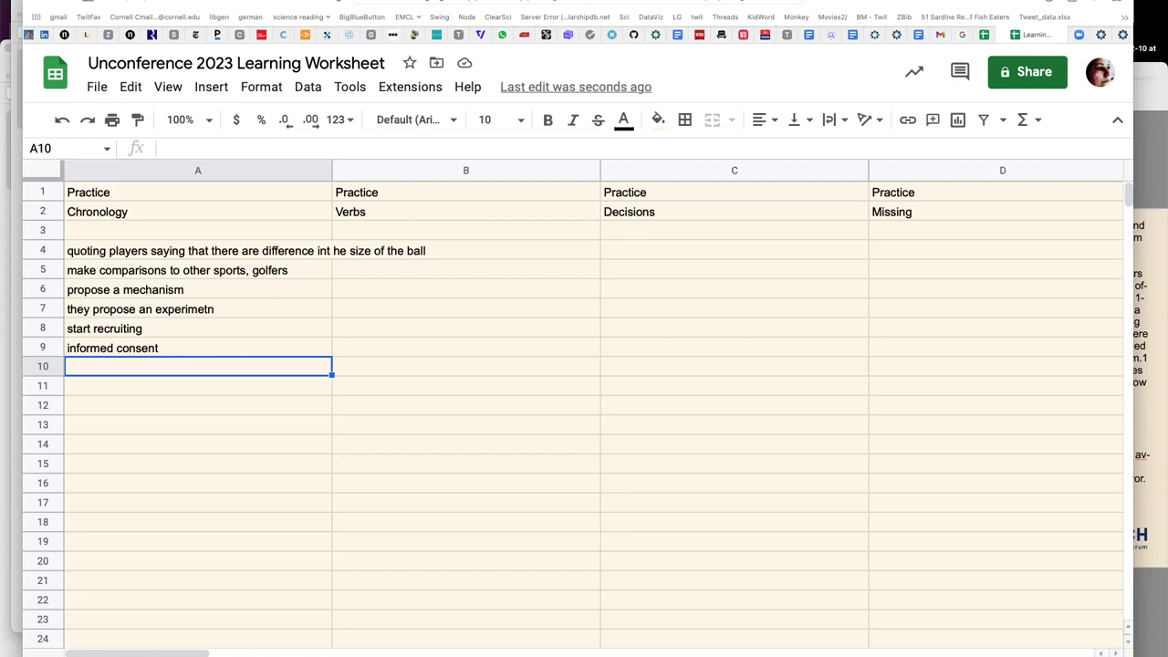
pyautogui.write('incetiv')
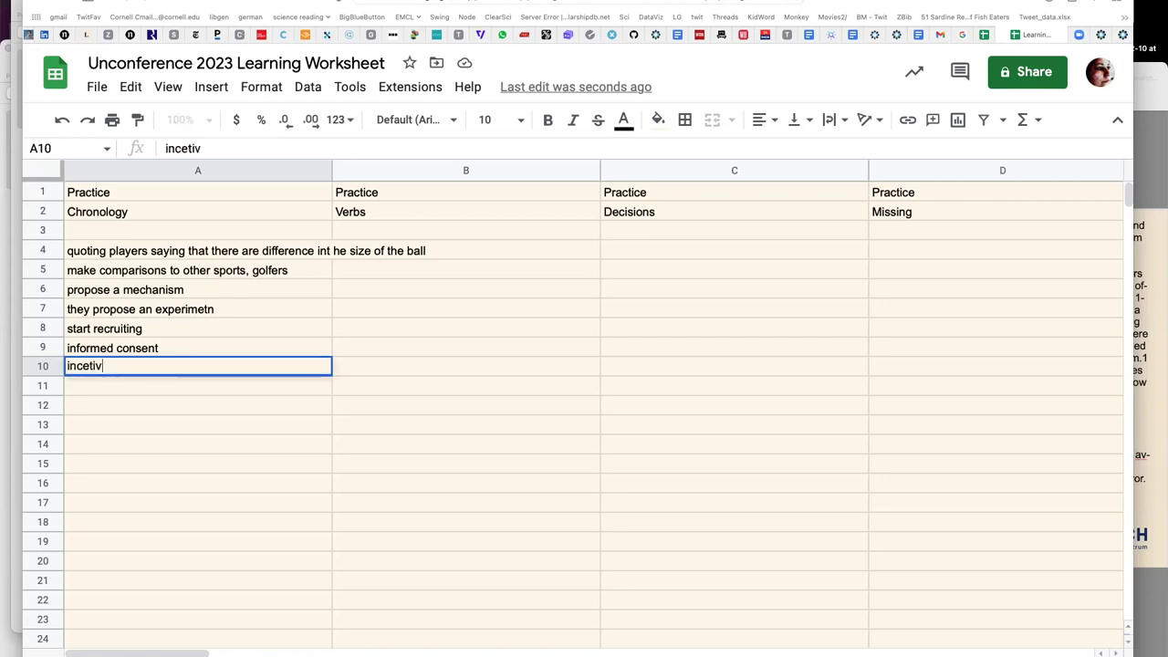
pyautogui.press('BackSpace')
pyautogui.write('vi')
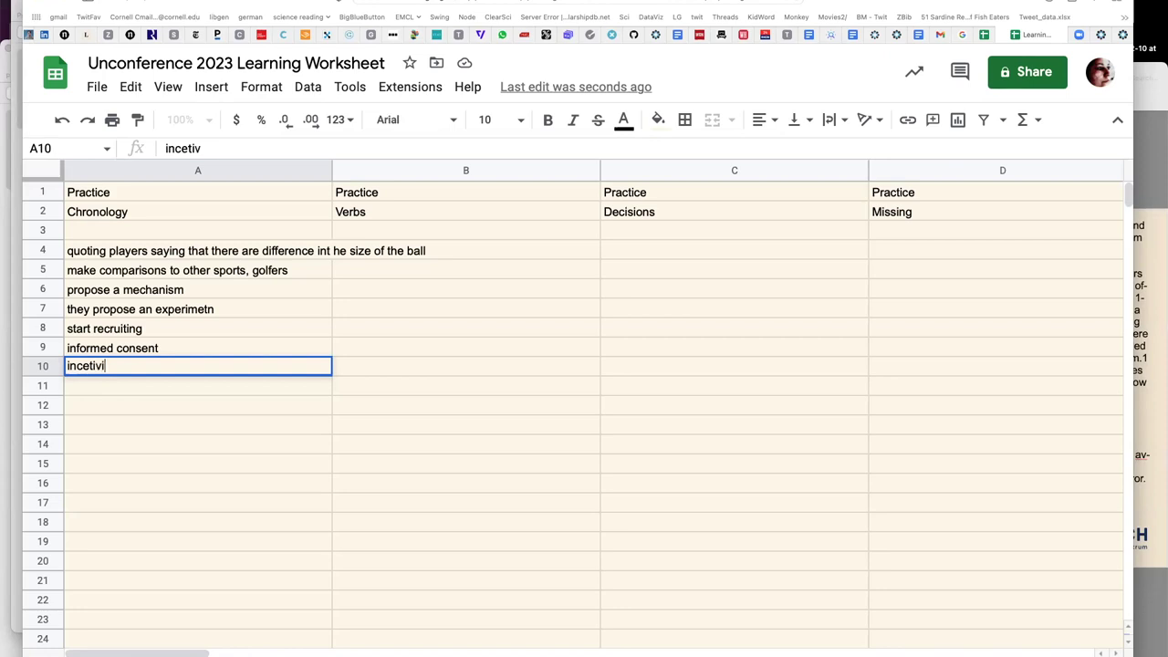
pyautogui.write('zation of participation')
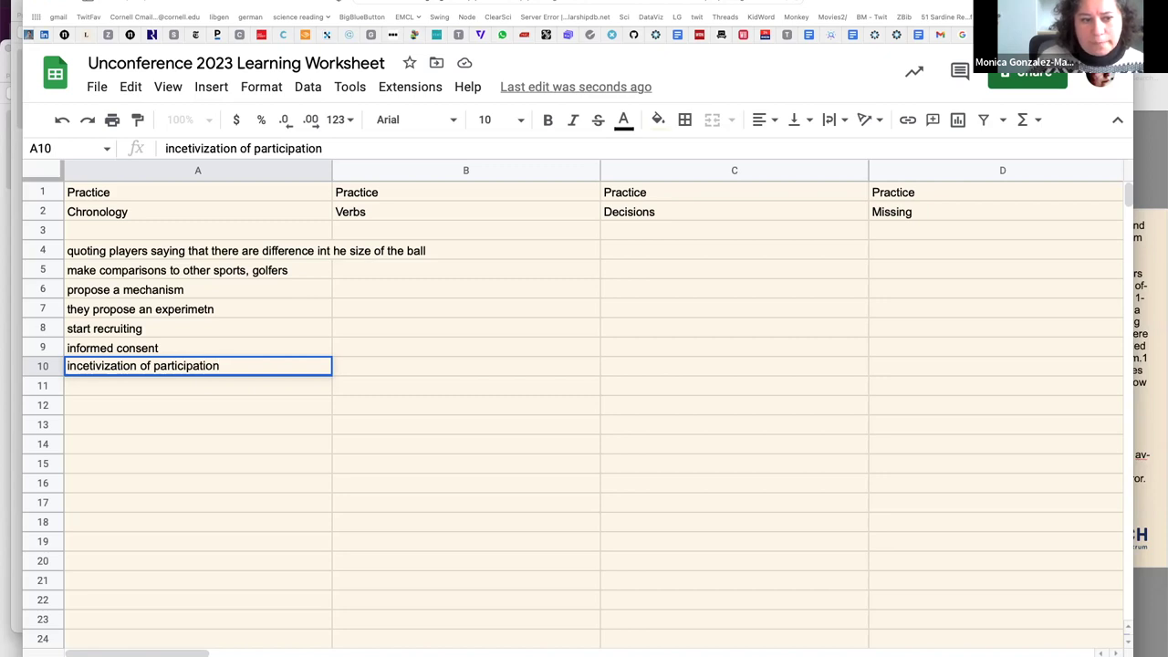
pyautogui.press('Return')
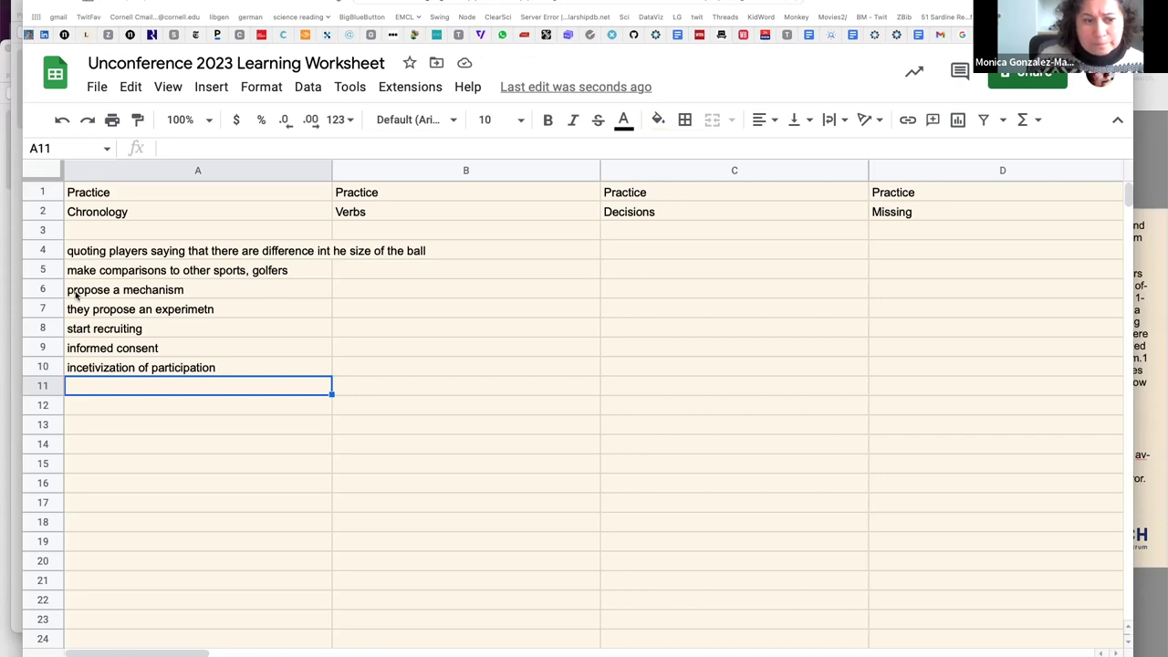
pyautogui.click(88, 369)
pyautogui.doubleClick(87, 367)
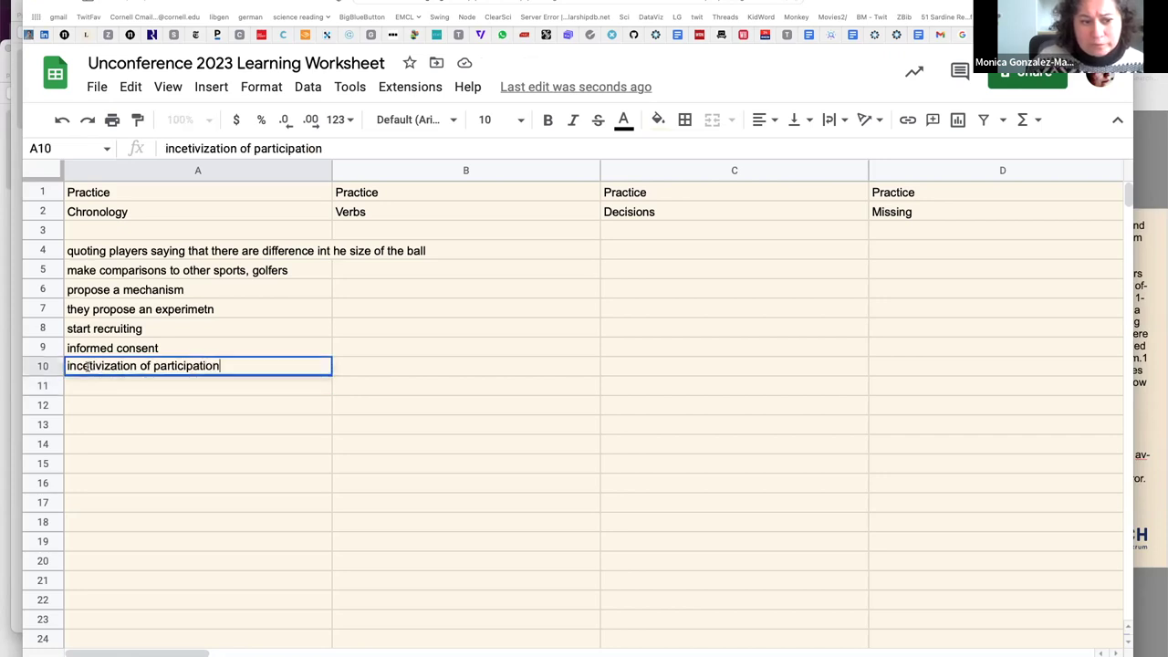
pyautogui.write('n')
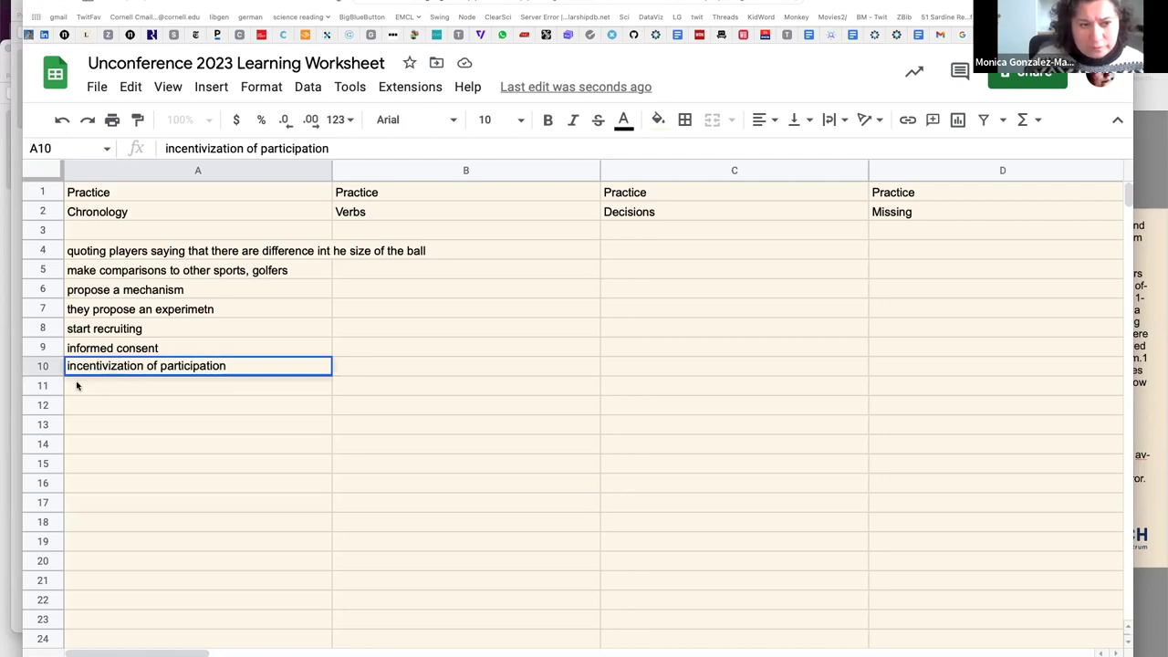
pyautogui.click(77, 386)
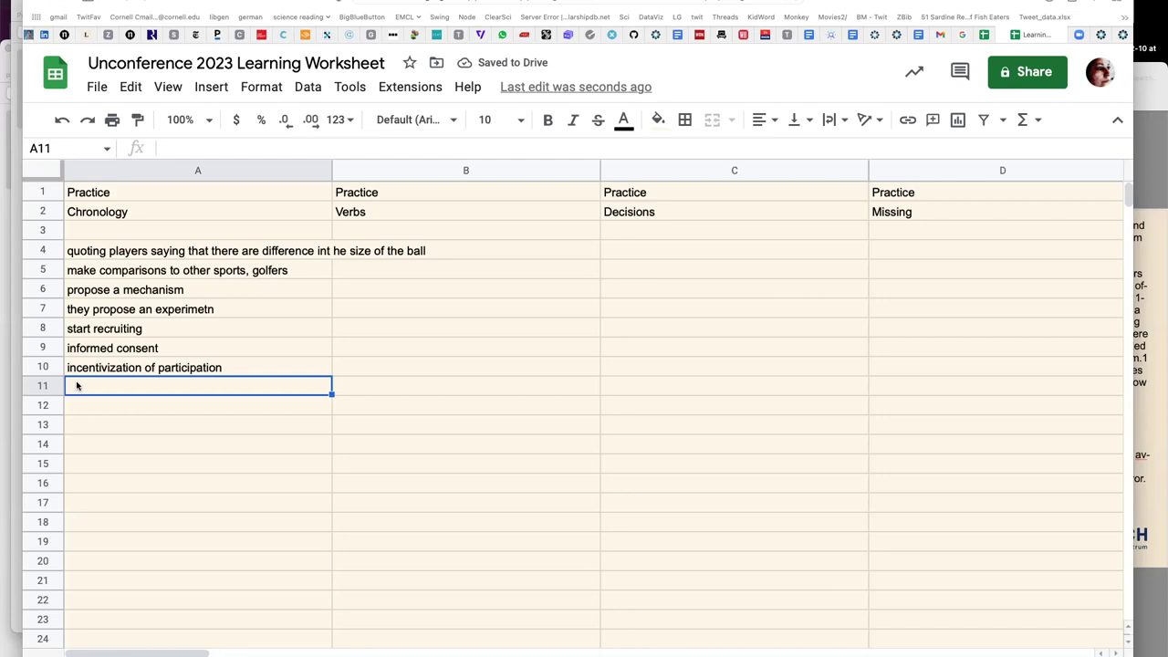
# Add the circles-poster step in A11 and 'ask participants what corresponds to the ball they were playing with' in A12
pyautogui.write('show par')
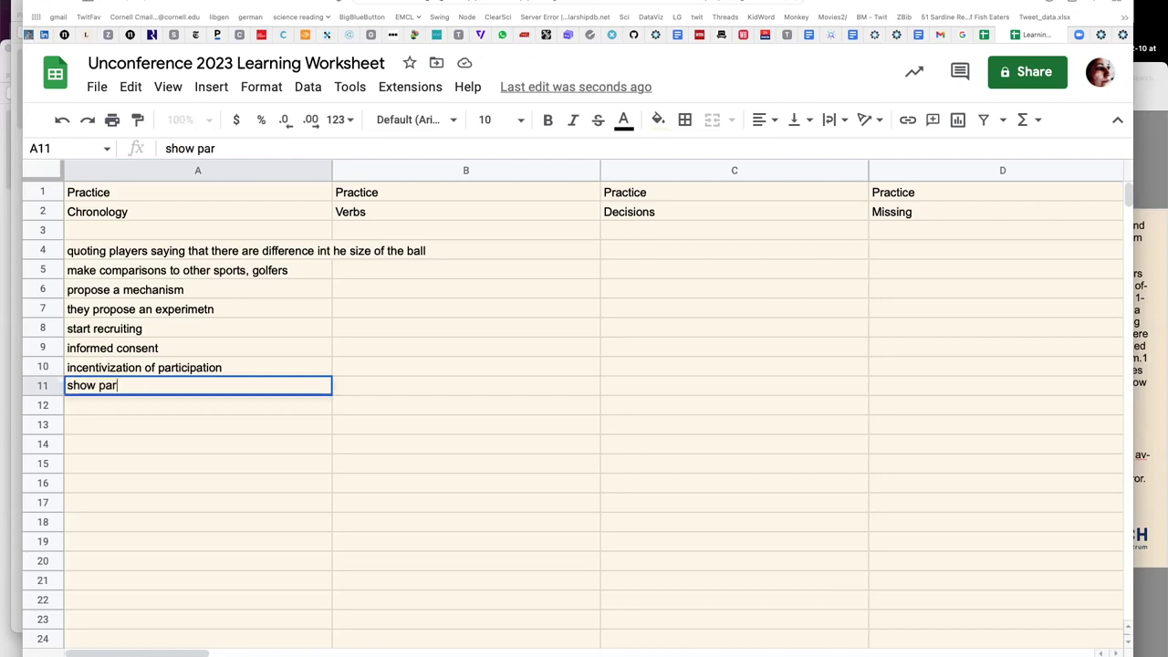
pyautogui.write('ticp')
pyautogui.press('BackSpace')
pyautogui.write('ants ')
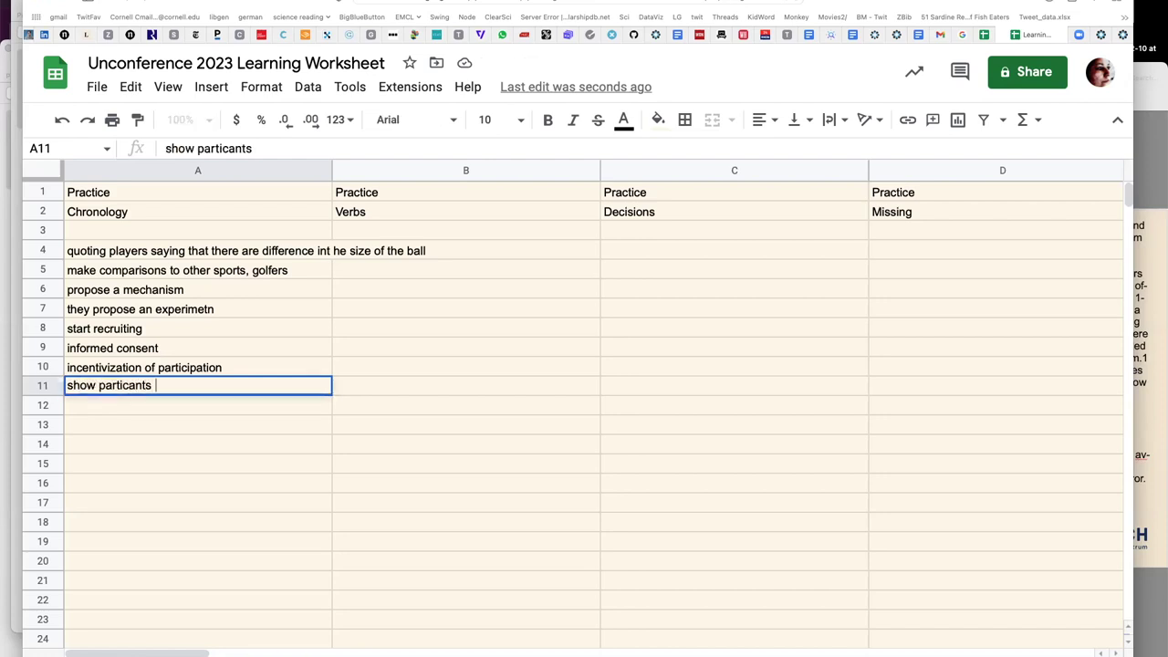
pyautogui.write('a poster with a ser')
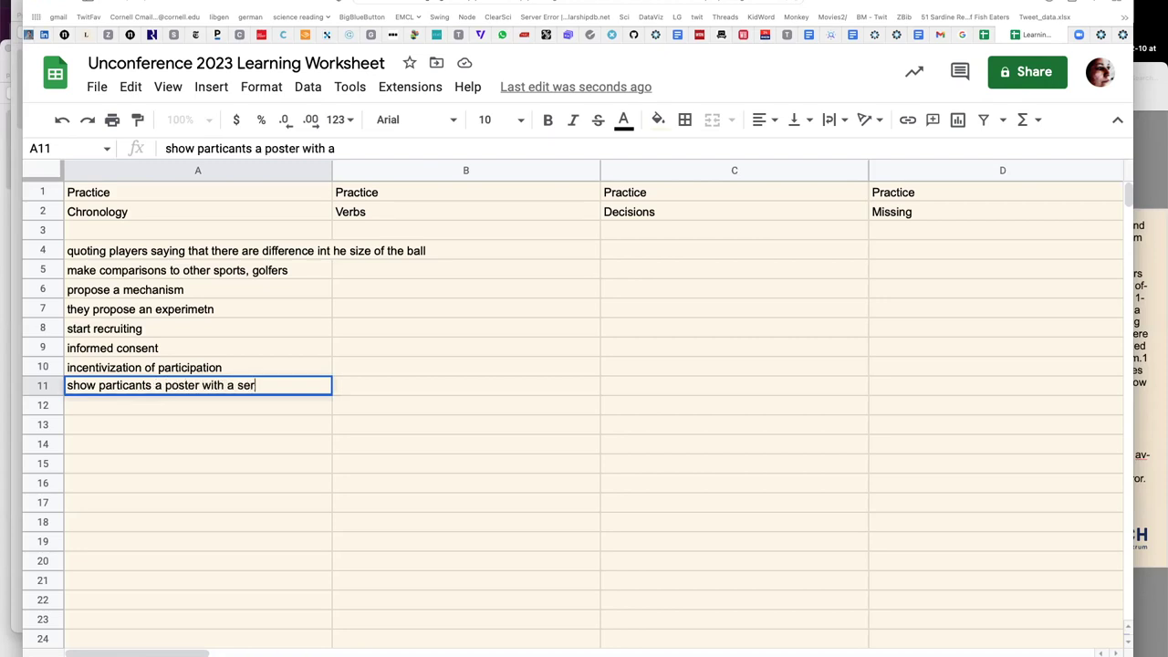
pyautogui.write('ies of circles')
pyautogui.press('Return')
pyautogui.write('ask ')
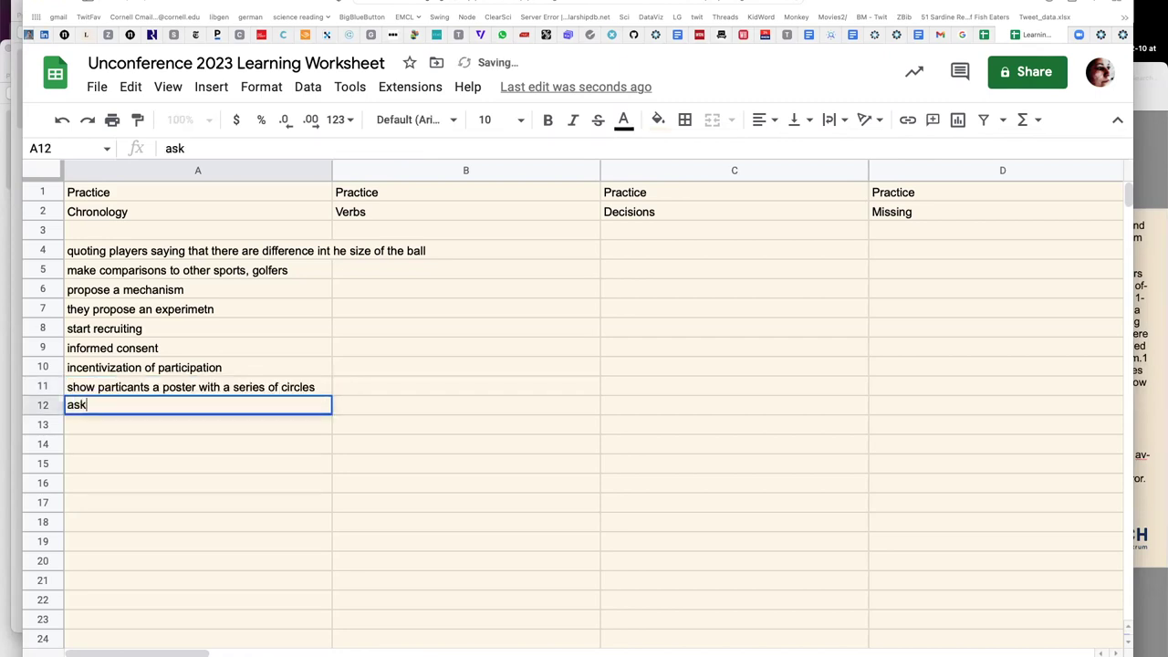
pyautogui.write('participant')
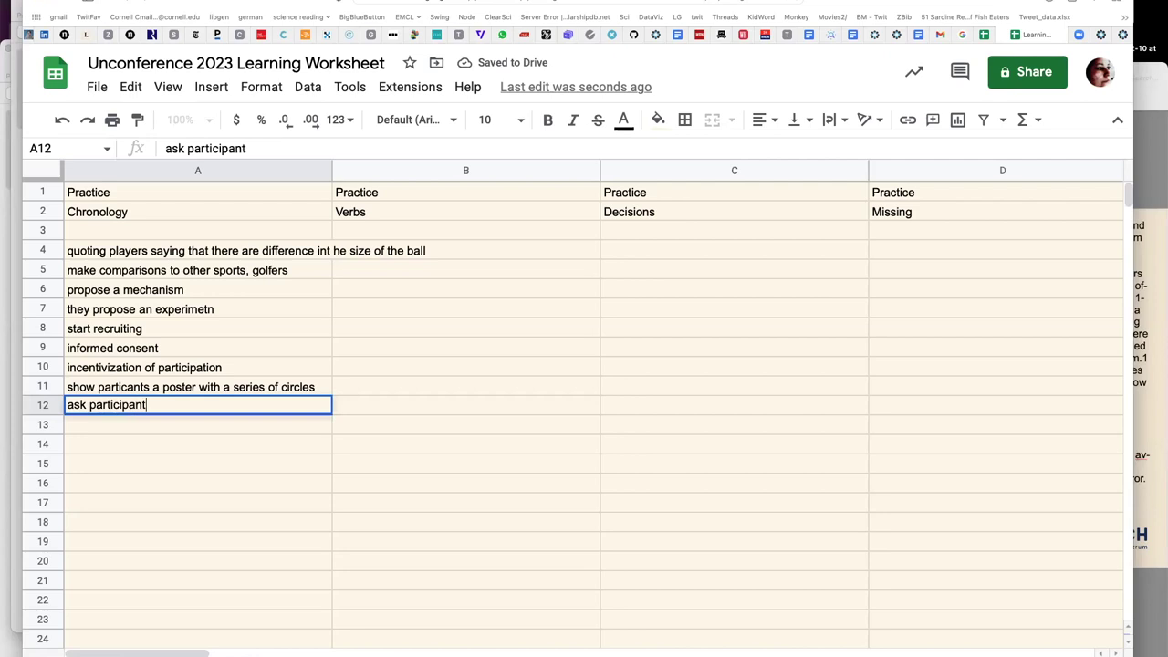
pyautogui.write('s what corre')
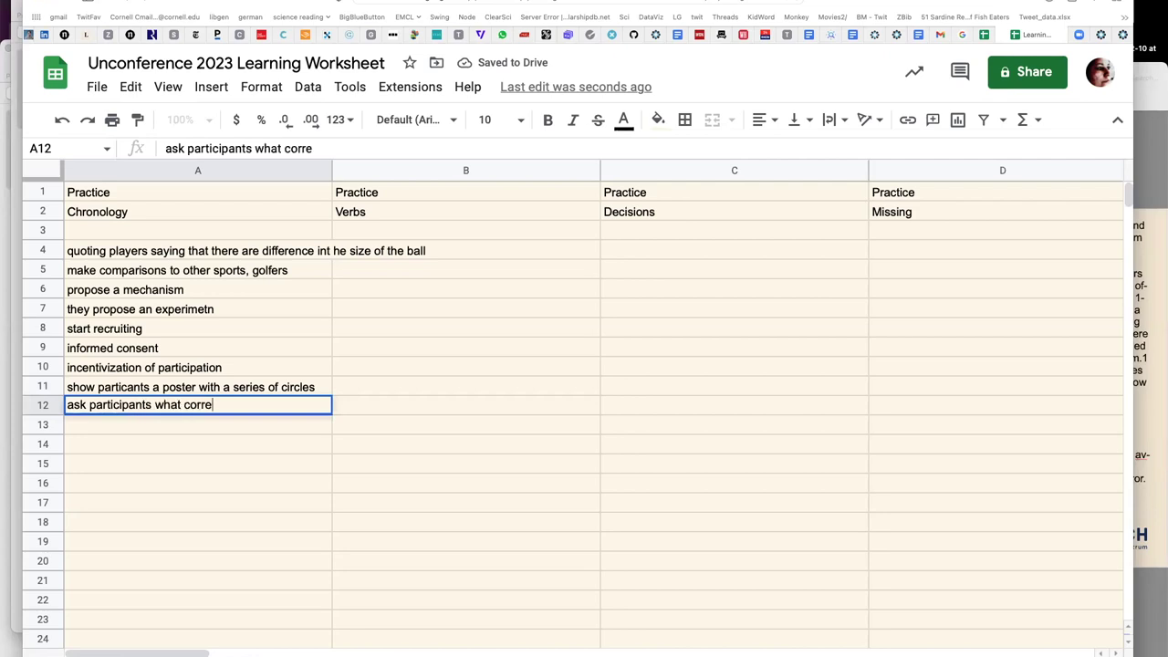
pyautogui.write('sponds to wh')
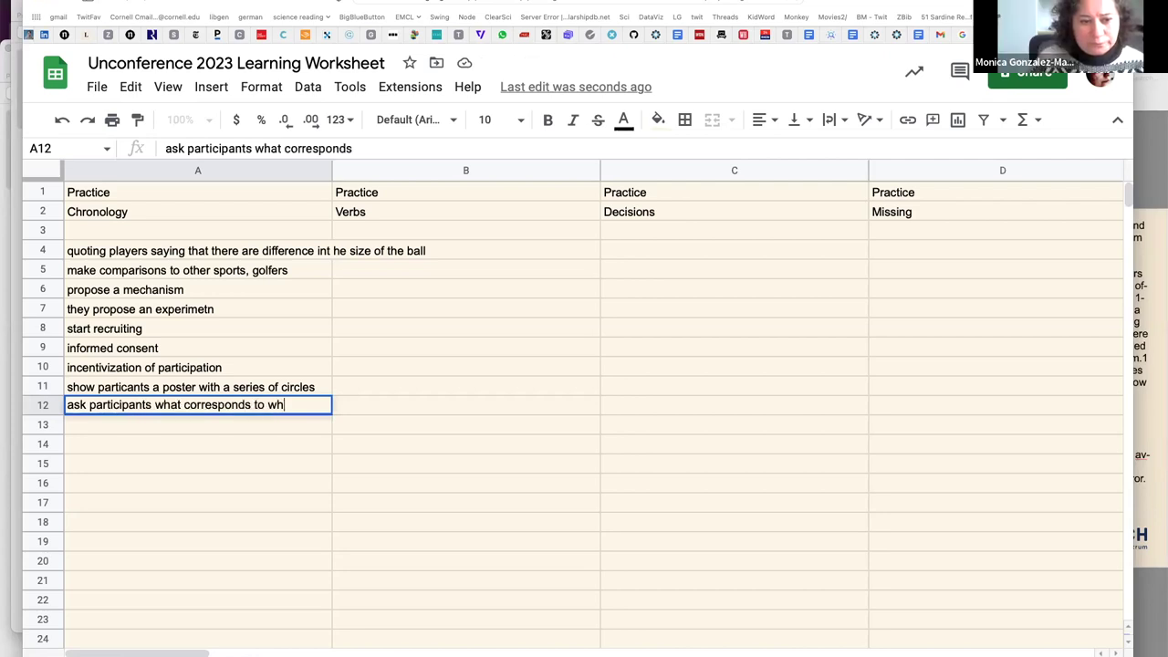
pyautogui.write('at they saw')
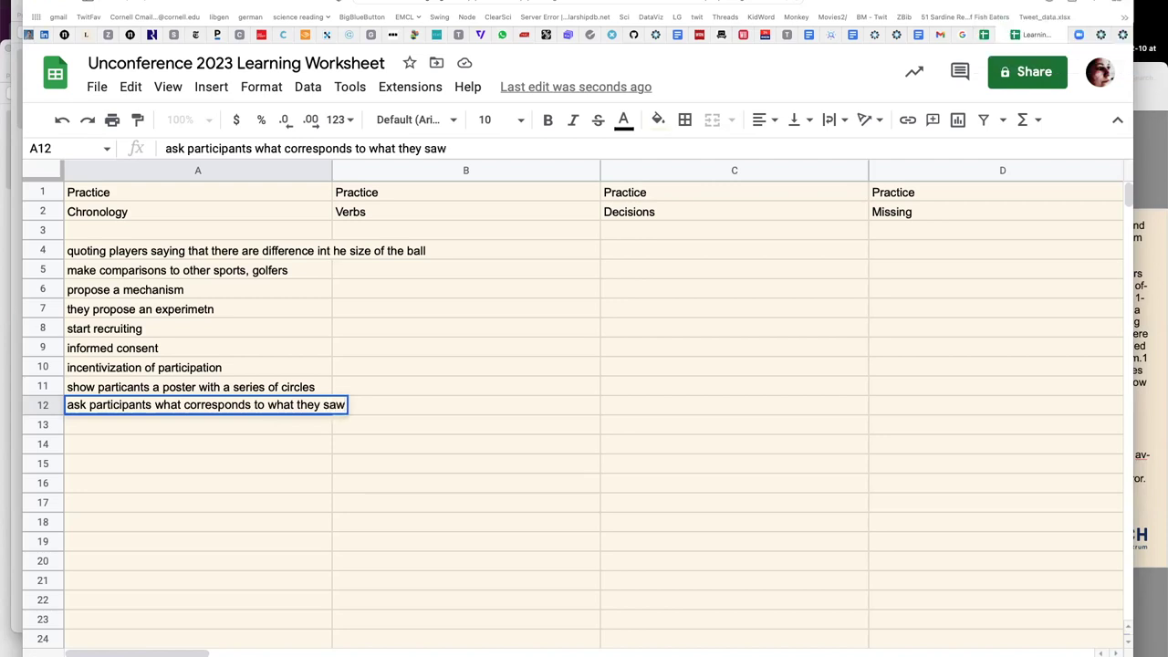
pyautogui.press('Return')
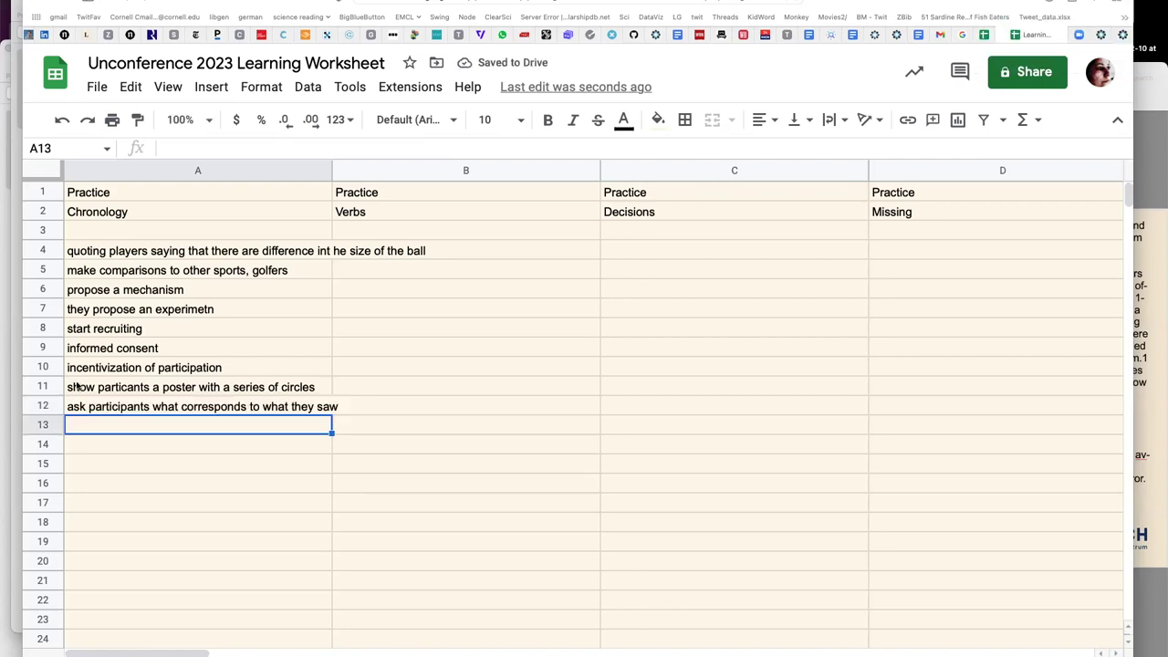
pyautogui.click(173, 408)
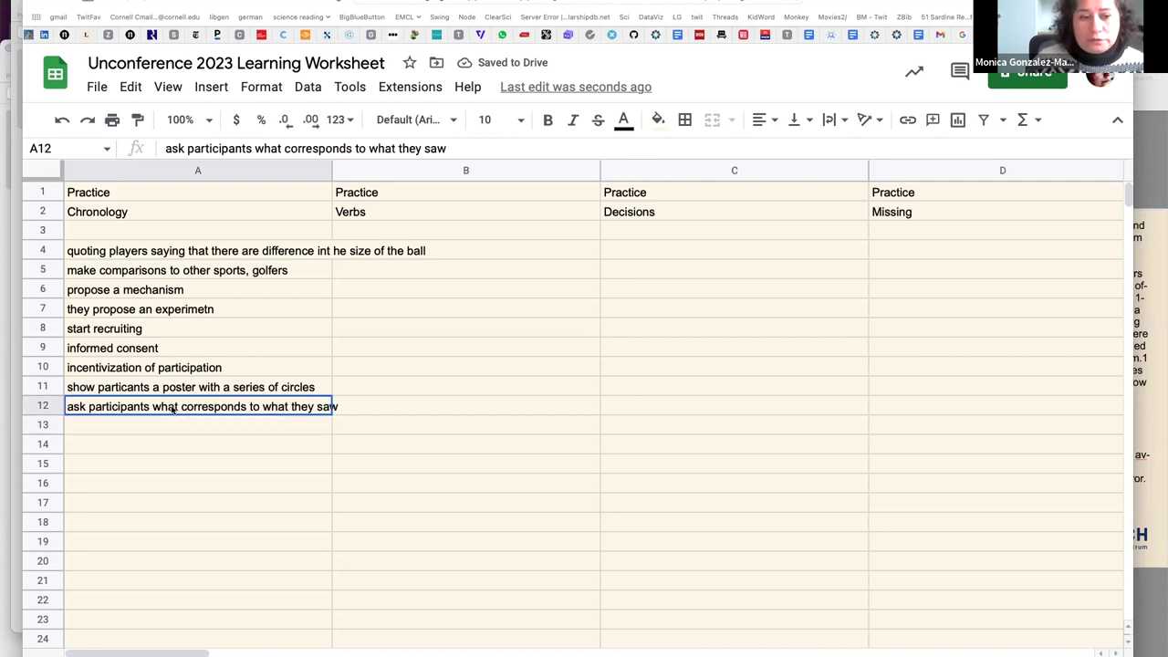
pyautogui.click(462, 148)
pyautogui.press('BackSpace')
pyautogui.press('BackSpace')
pyautogui.press('BackSpace')
pyautogui.press('BackSpace')
pyautogui.press('BackSpace')
pyautogui.press('BackSpace')
pyautogui.press('BackSpace')
pyautogui.press('BackSpace')
pyautogui.press('BackSpace')
pyautogui.press('BackSpace')
pyautogui.press('BackSpace')
pyautogui.press('BackSpace')
pyautogui.press('BackSpace')
pyautogui.write('the ball they')
pyautogui.press('BackSpace')
pyautogui.press('BackSpace')
pyautogui.write('hey were playing with')
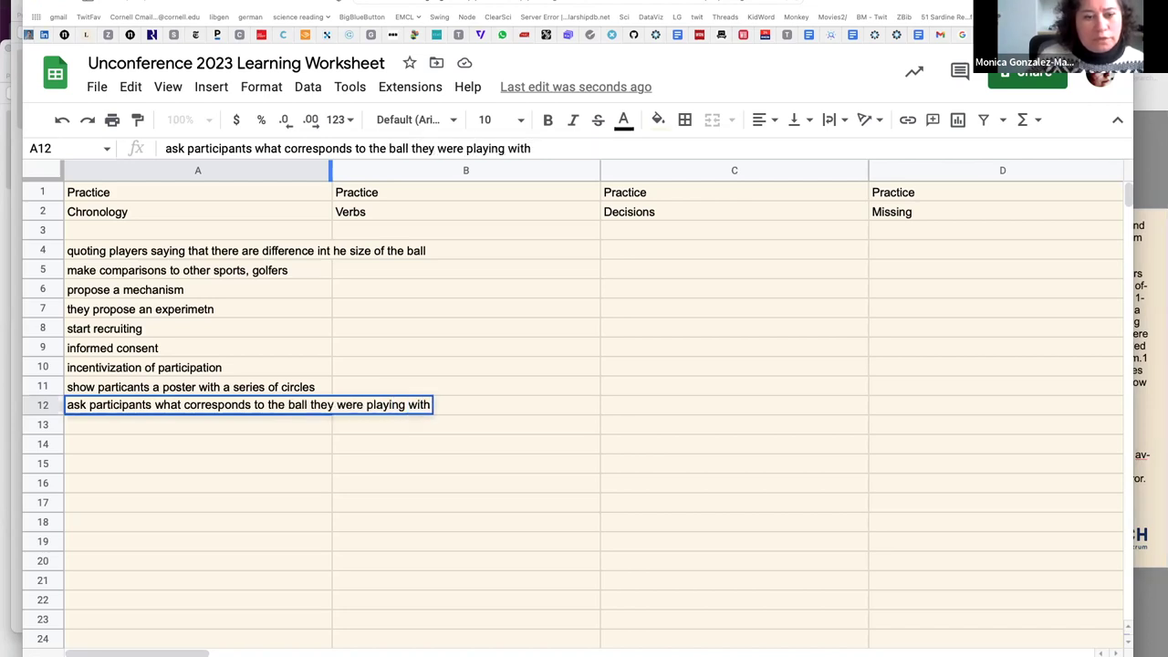
pyautogui.press('Return')
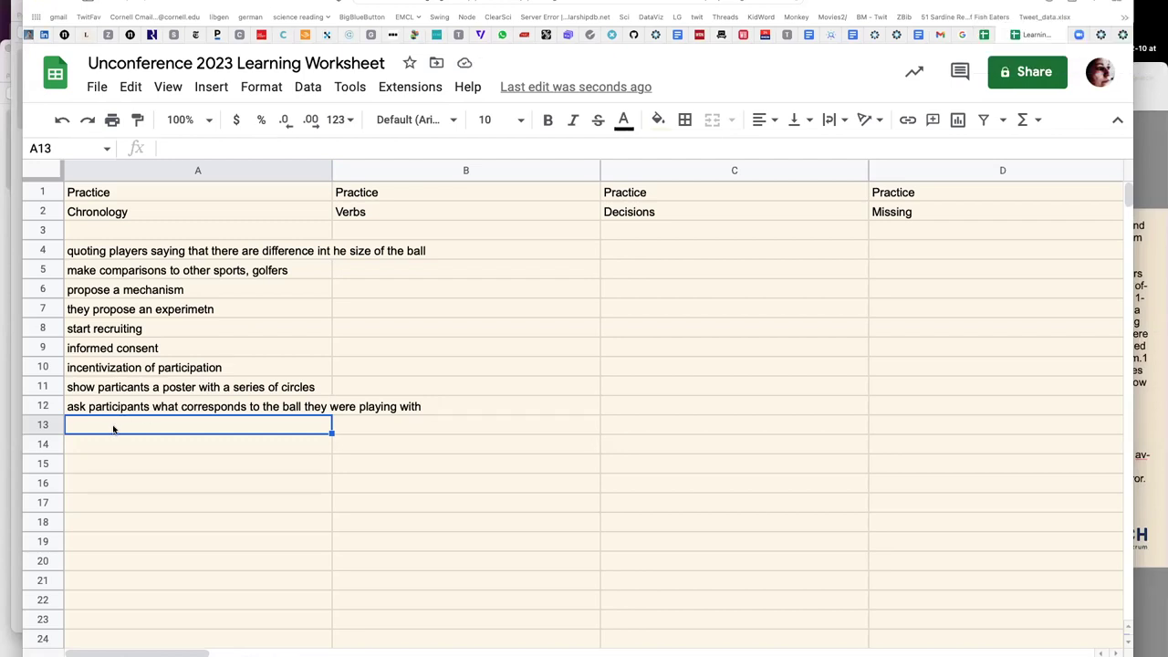
# Type the A13 step asking participants about their performance self-report
pyautogui.write('asked ppp a')
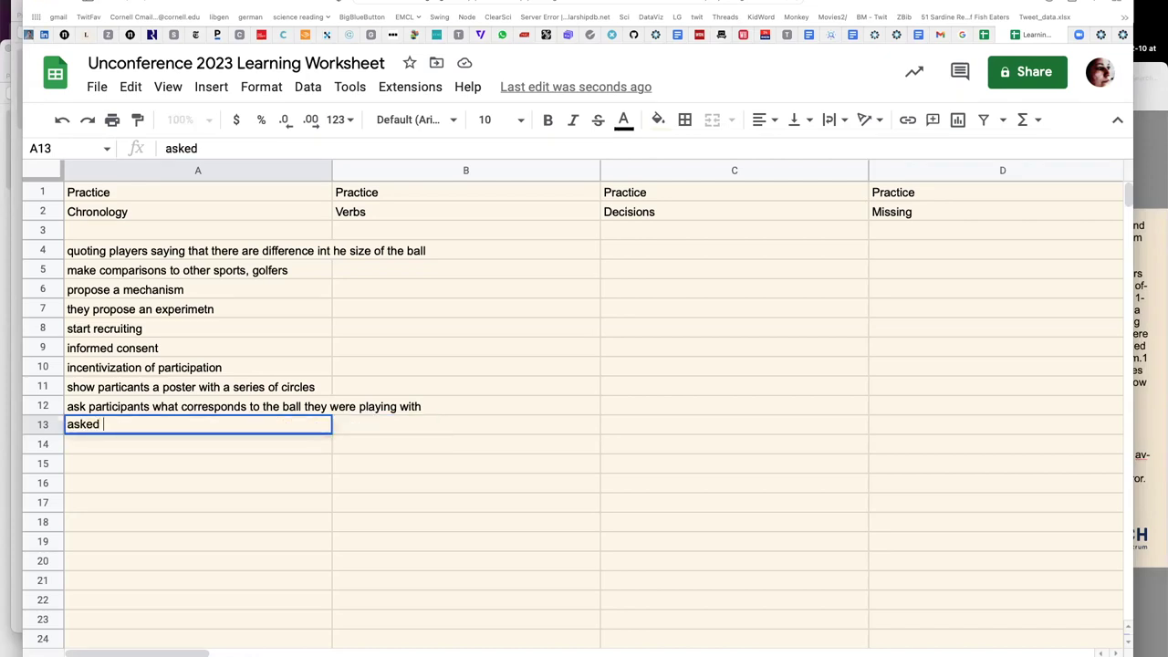
pyautogui.press('BackSpace')
pyautogui.press('BackSpace')
pyautogui.press('BackSpace')
pyautogui.write('s abotu their')
pyautogui.press('BackSpace')
pyautogui.press('BackSpace')
pyautogui.press('BackSpace')
pyautogui.press('BackSpace')
pyautogui.press('BackSpace')
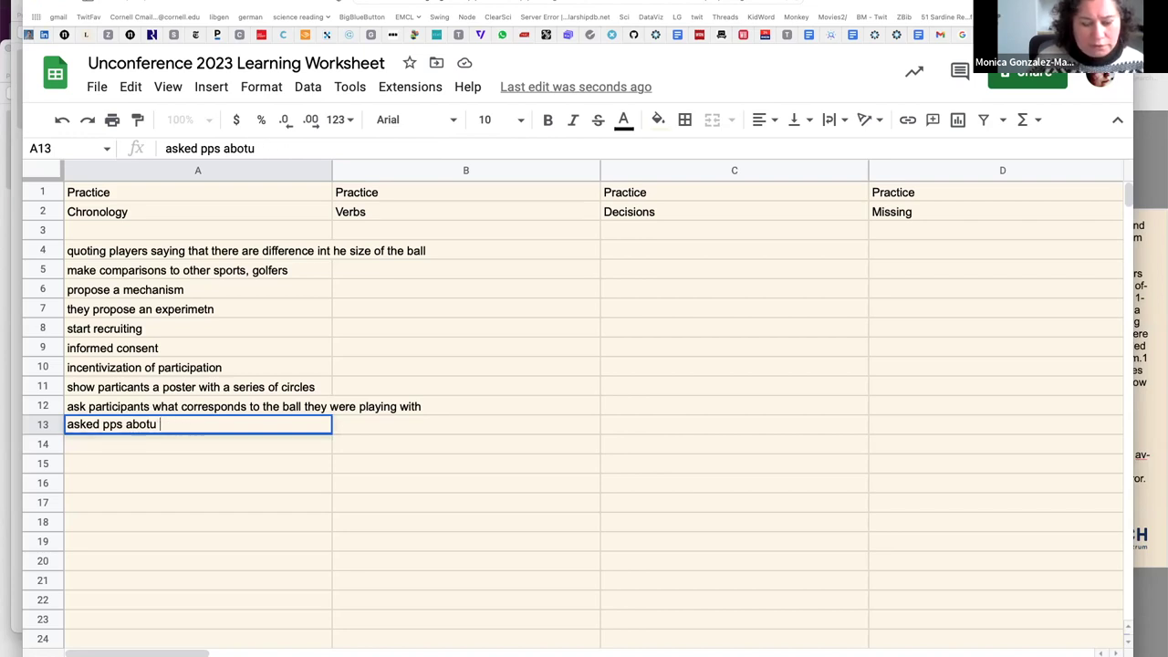
pyautogui.write('se')
pyautogui.press('BackSpace')
pyautogui.press('BackSpace')
pyautogui.write('pe')
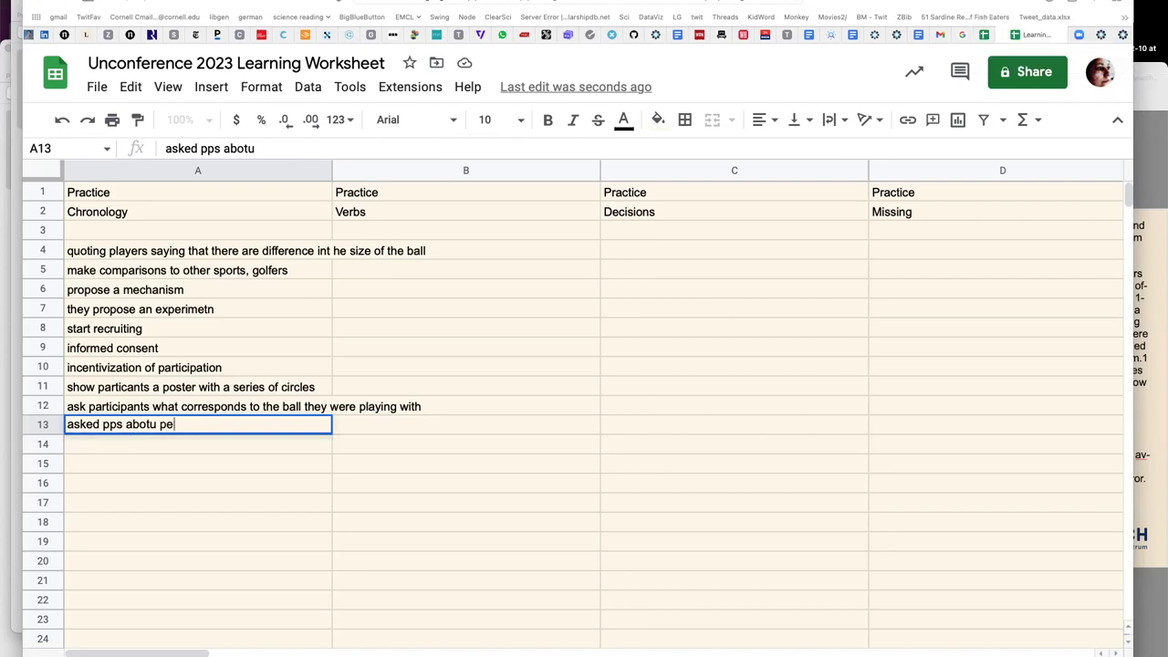
pyautogui.write('rformance se')
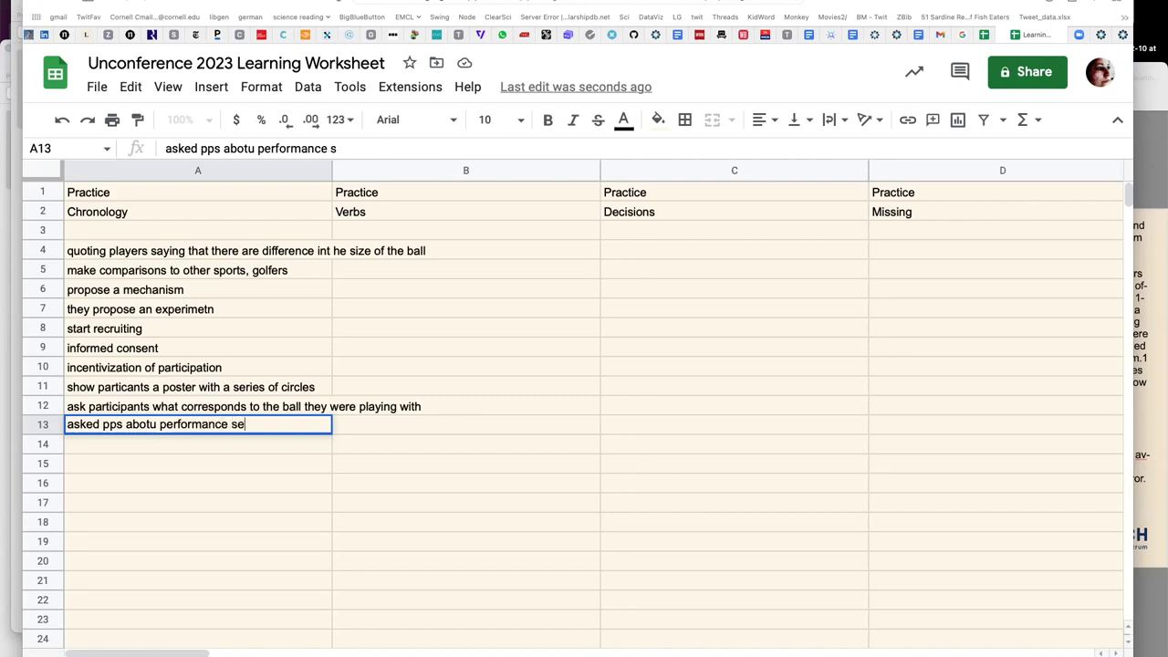
pyautogui.write('lf-rep[orty')
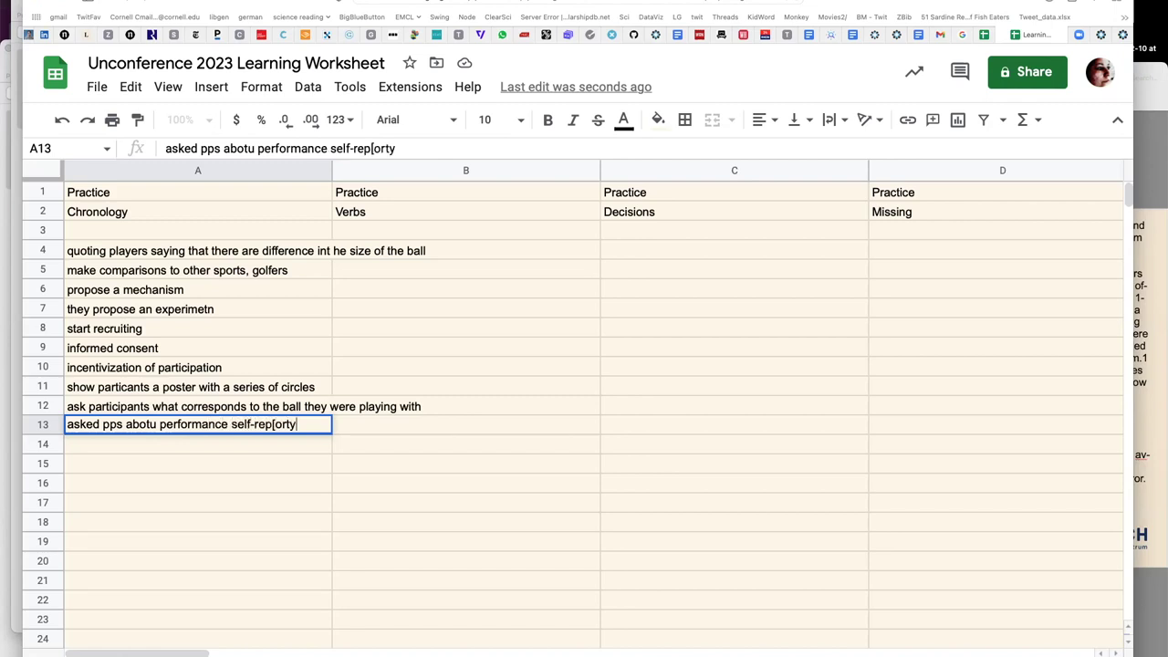
pyautogui.press('BackSpace')
pyautogui.press('BackSpace')
pyautogui.press('BackSpace')
pyautogui.press('BackSpace')
pyautogui.press('BackSpace')
# Finish the A13 self-report entry and enter 'calculating batting research' in A14
pyautogui.write('ort')
pyautogui.click(100, 448)
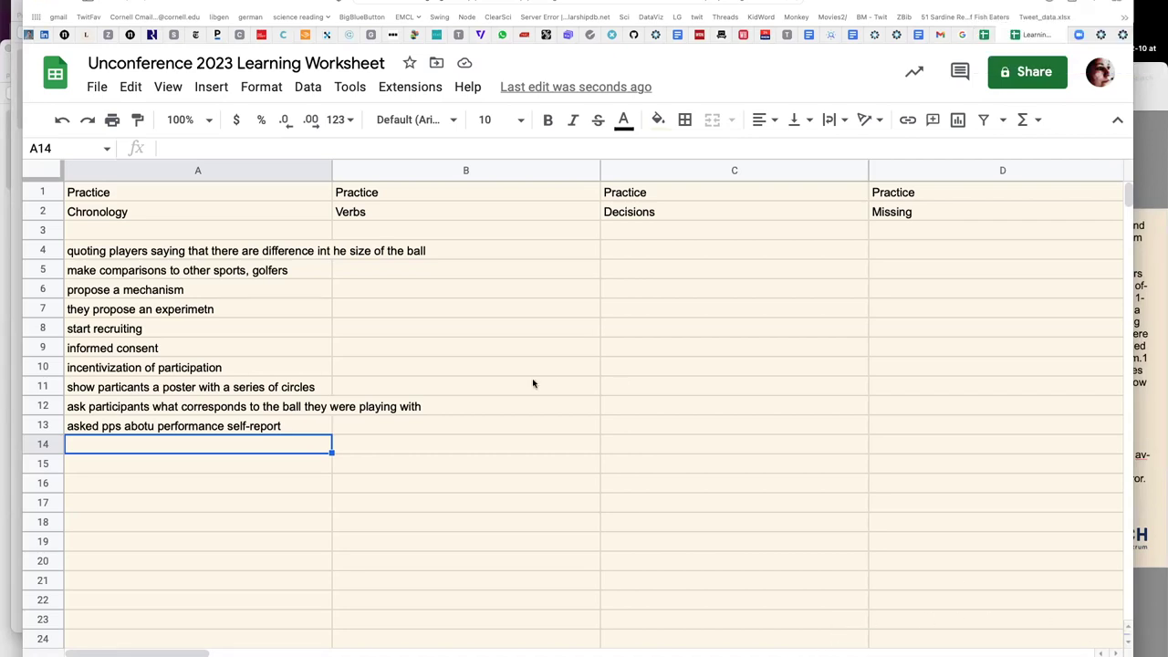
pyautogui.write('calculating batting')
pyautogui.press('BackSpace')
pyautogui.press('BackSpace')
pyautogui.press('BackSpace')
pyautogui.press('BackSpace')
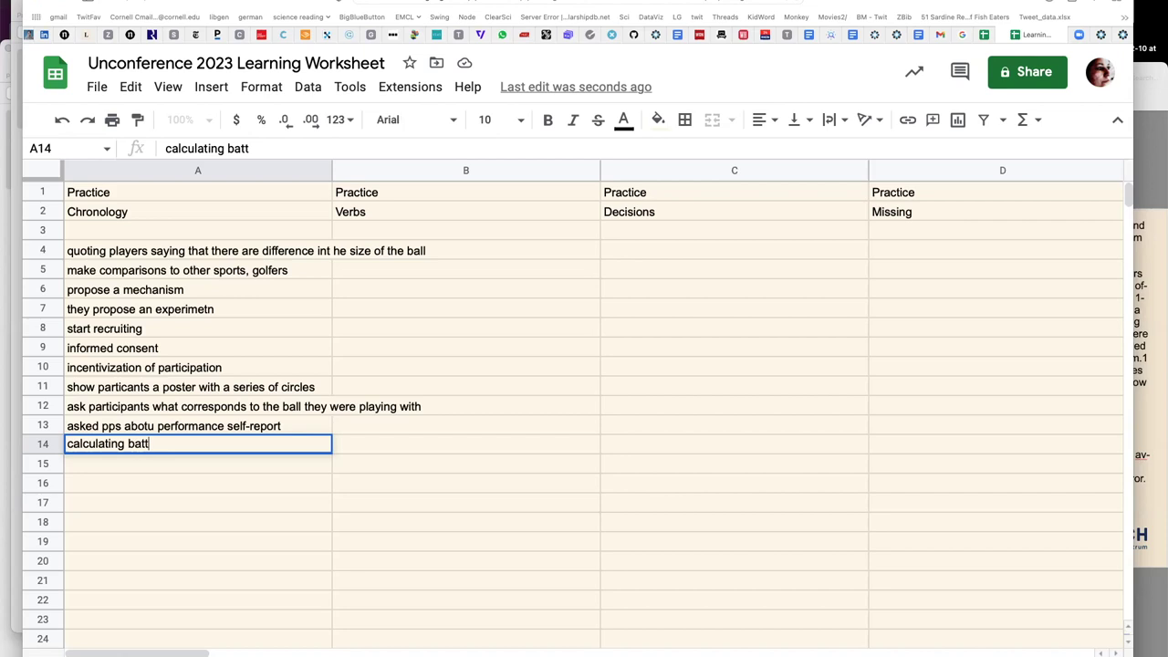
pyautogui.write('ing')
pyautogui.write(' reserach')
pyautogui.press('BackSpace')
pyautogui.press('BackSpace')
pyautogui.press('BackSpace')
pyautogui.write('ach')
pyautogui.press('Return')
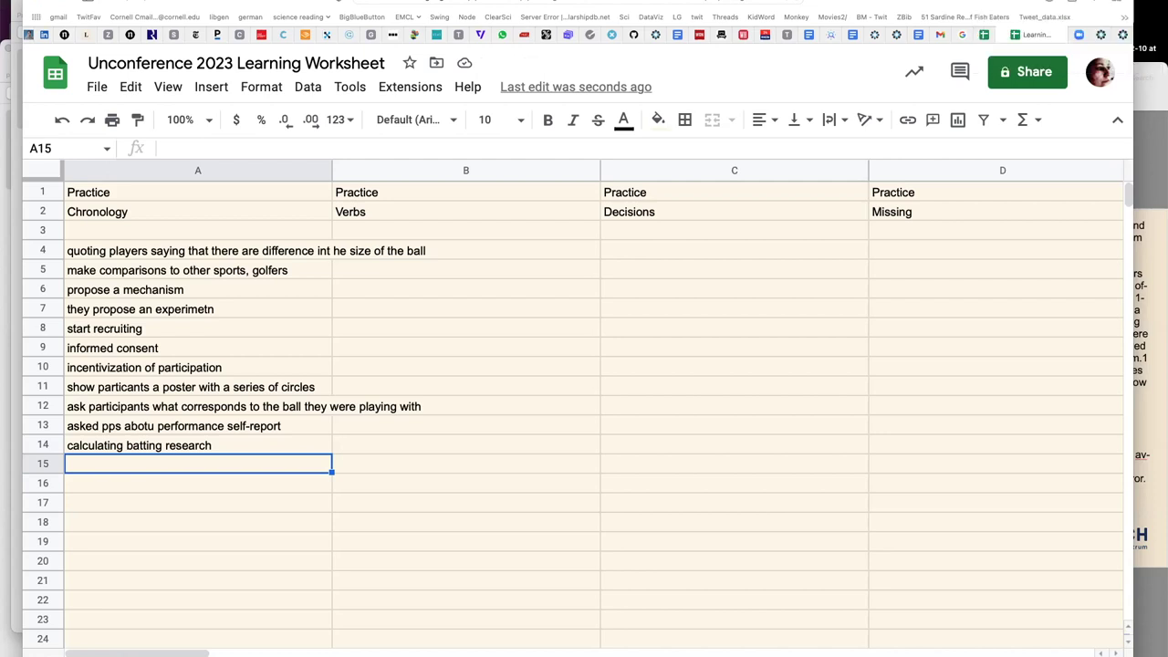
# Enter 'took demographics' in A15 and 'whether teach won or lost' in A16
pyautogui.write('took')
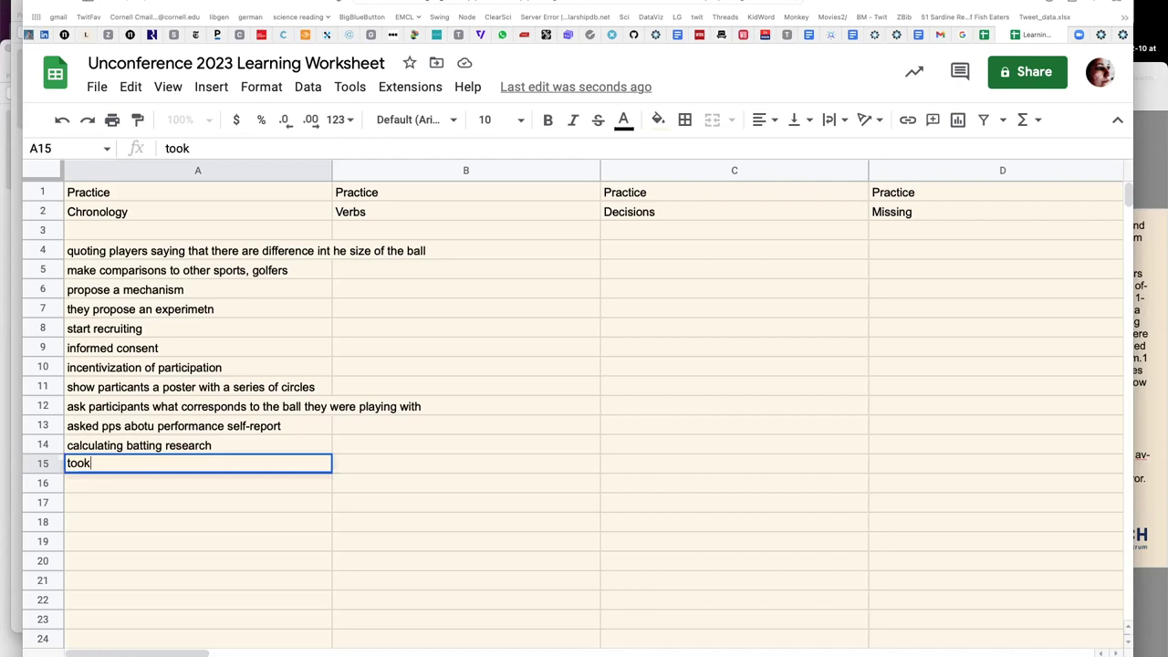
pyautogui.write(' demographics')
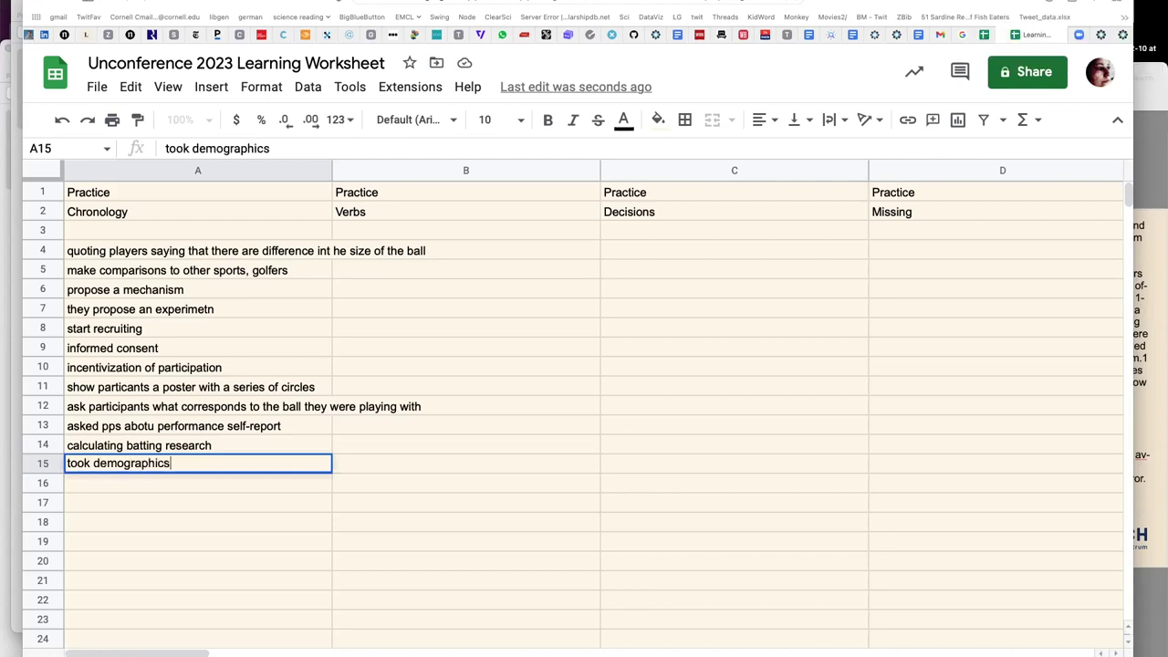
pyautogui.press('Return')
pyautogui.write('wehter')
pyautogui.press('BackSpace')
pyautogui.press('BackSpace')
pyautogui.press('BackSpace')
pyautogui.press('BackSpace')
pyautogui.write('ther')
pyautogui.press('BackSpace')
pyautogui.press('BackSpace')
pyautogui.press('BackSpace')
pyautogui.press('BackSpace')
pyautogui.press('BackSpace')
pyautogui.write('hethre')
pyautogui.press('BackSpace')
pyautogui.press('BackSpace')
pyautogui.write('er teach wo')
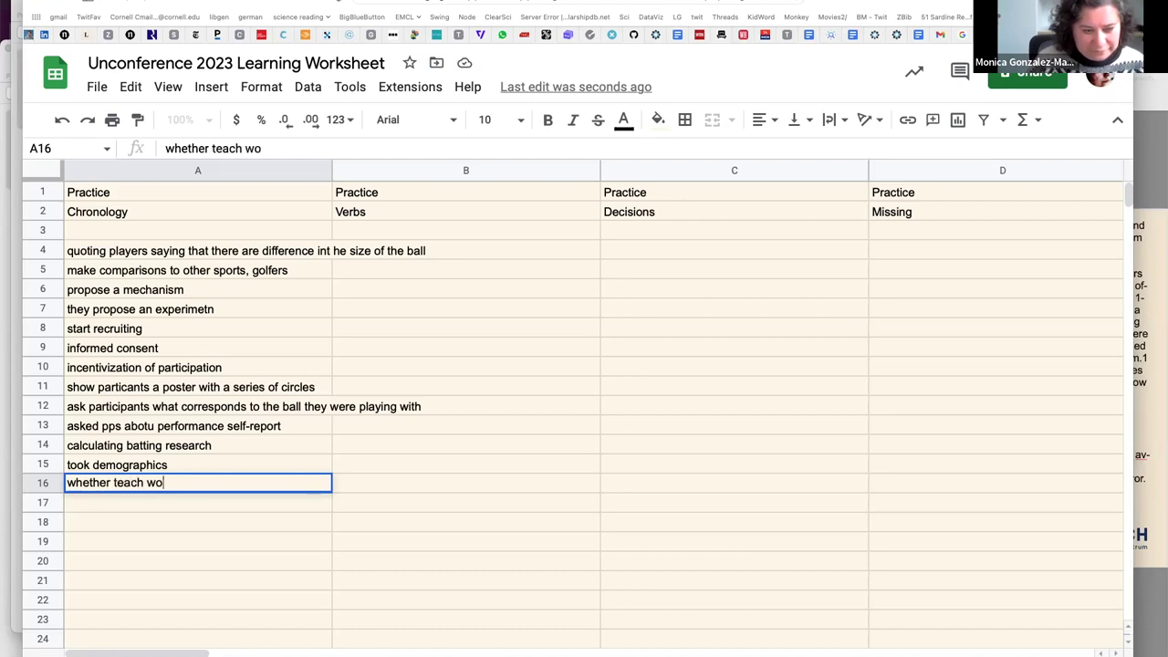
pyautogui.write('n or lost')
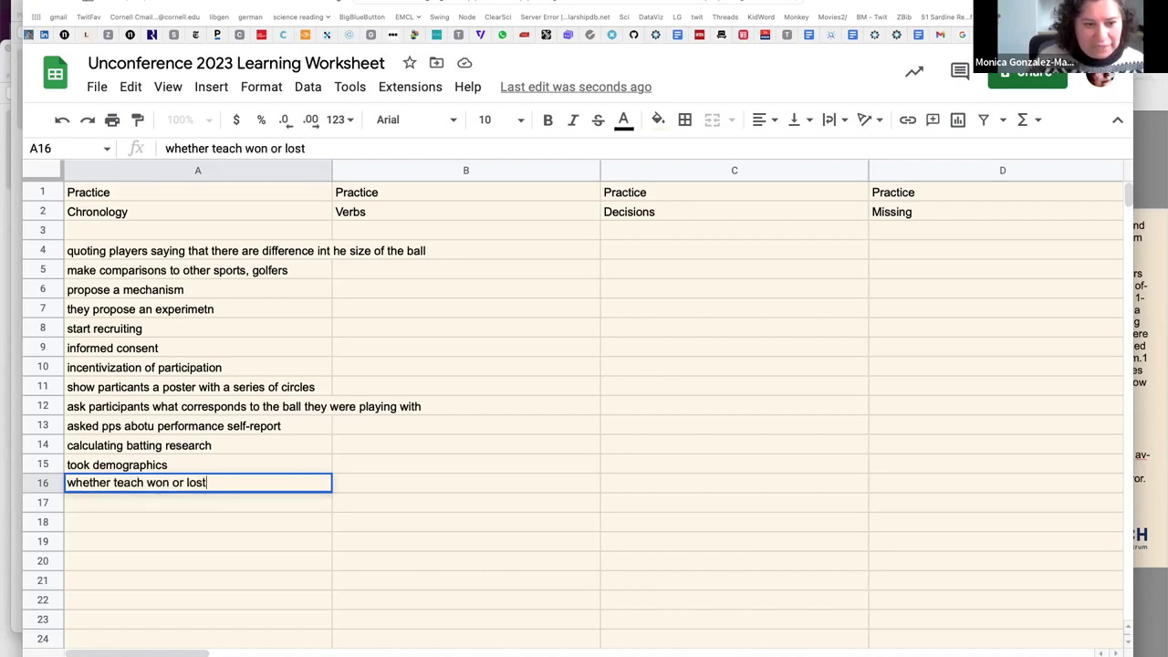
pyautogui.press('Return')
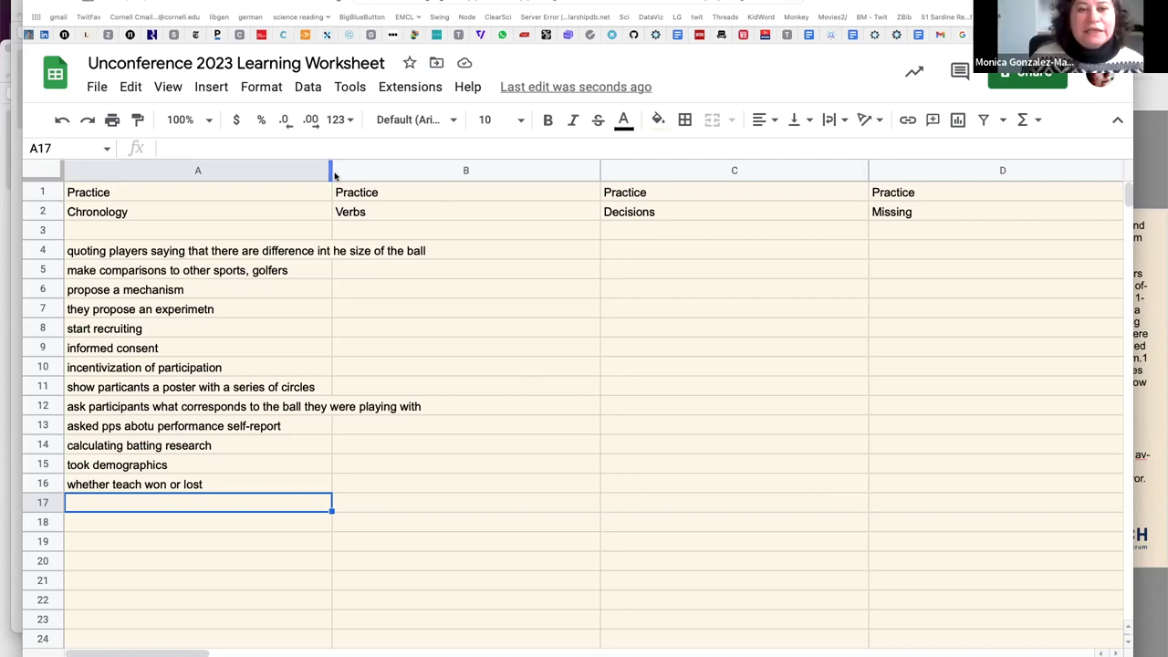
# Widen column A slightly and apply Wrap text wrapping to every cell in the sheet
pyautogui.moveTo(331, 170)
pyautogui.mouseDown()
pyautogui.moveTo(349, 171)
pyautogui.moveTo(337, 171)
pyautogui.mouseUp()
pyautogui.hotkey('ctrl', 'a')
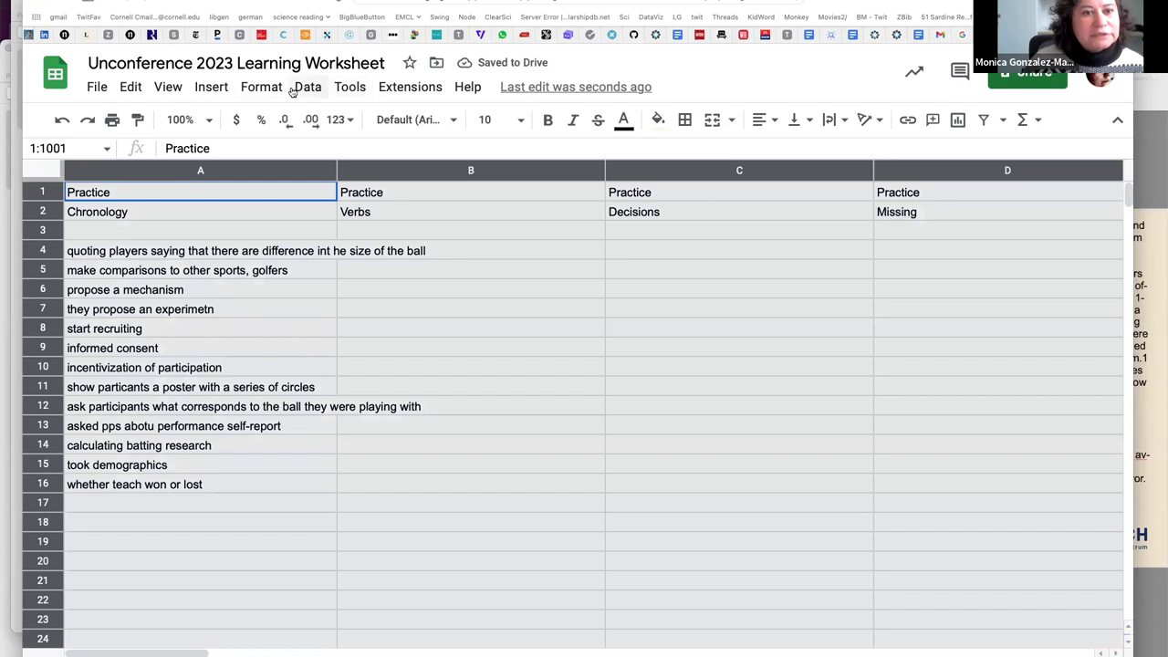
pyautogui.click(344, 87)
pyautogui.click(308, 88)
pyautogui.click(258, 88)
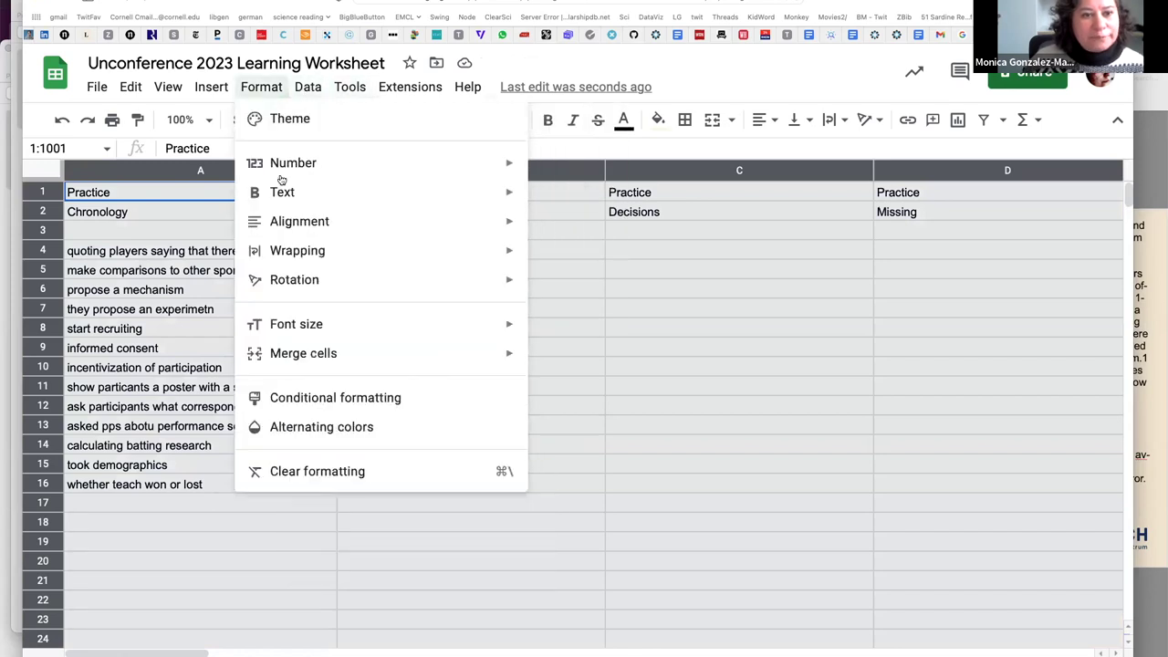
pyautogui.moveTo(378, 229)
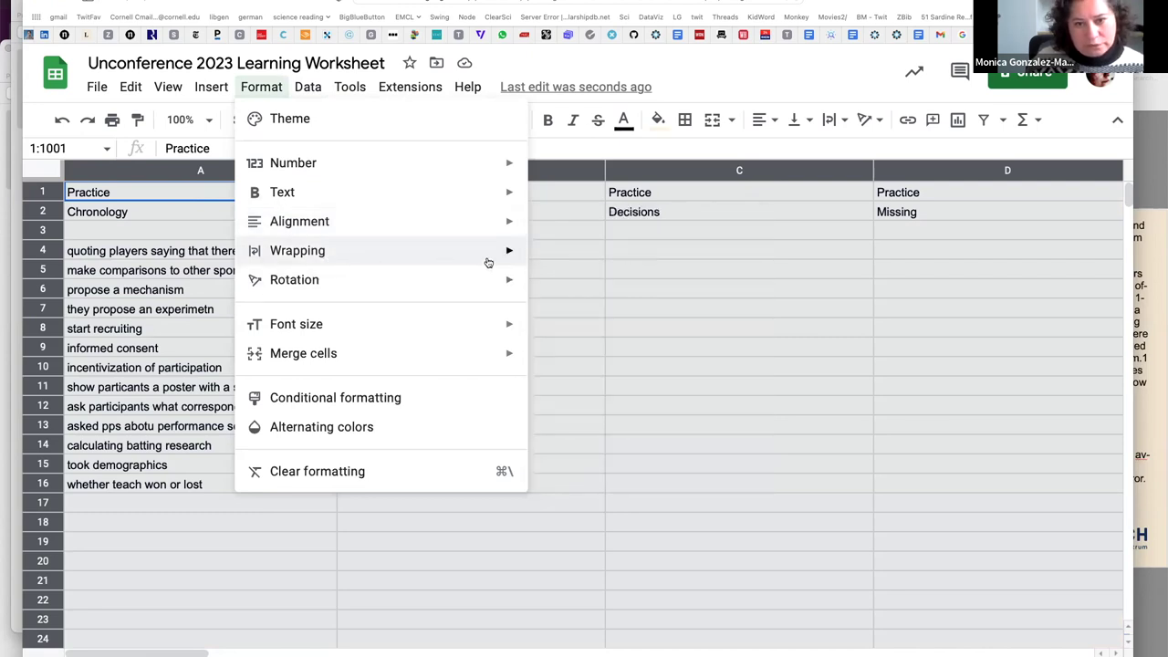
pyautogui.moveTo(485, 259)
pyautogui.click(566, 290)
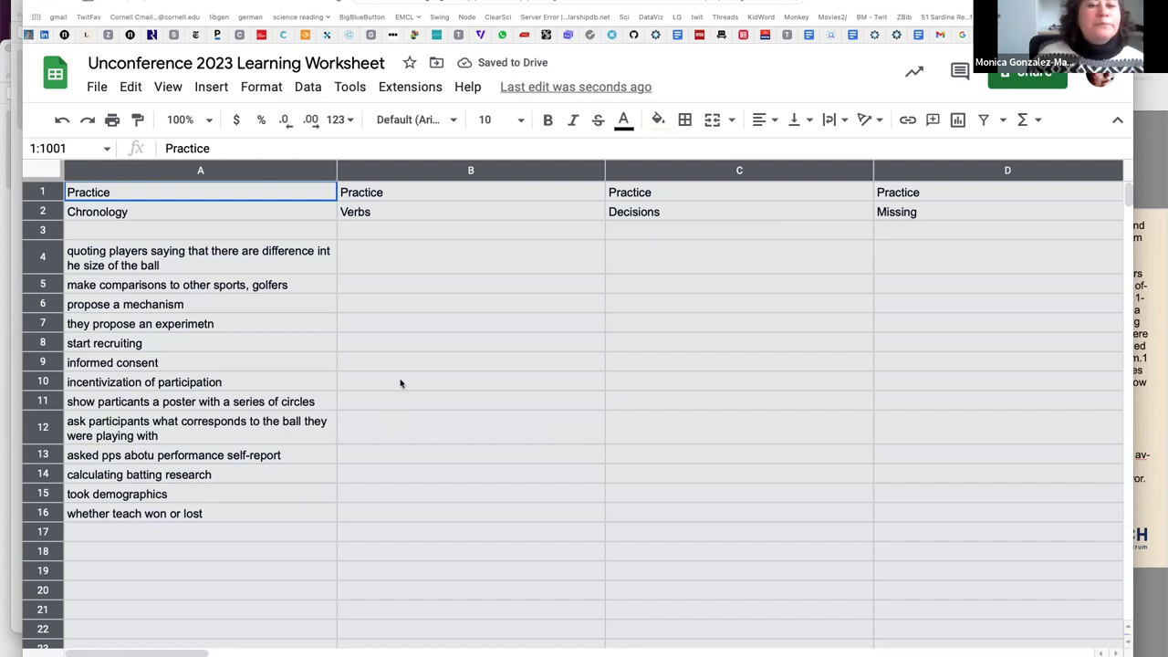
pyautogui.click(375, 258)
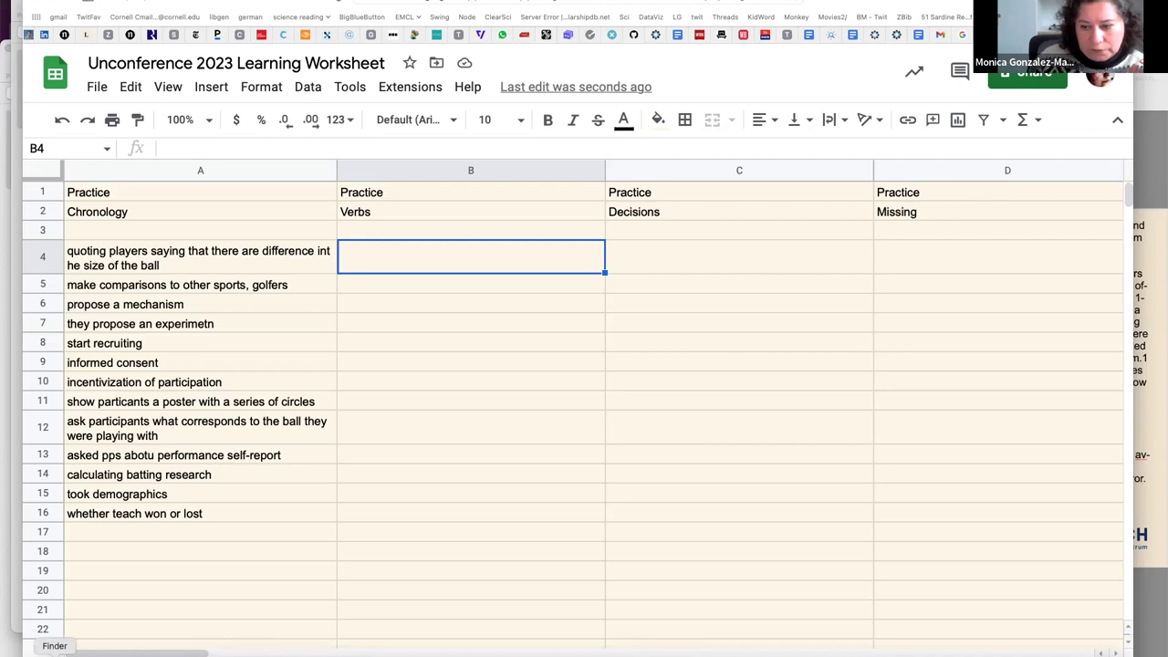
# Dismiss a Finder window and bring up the paper's method-page screenshot in Preview
pyautogui.click(712, 650)
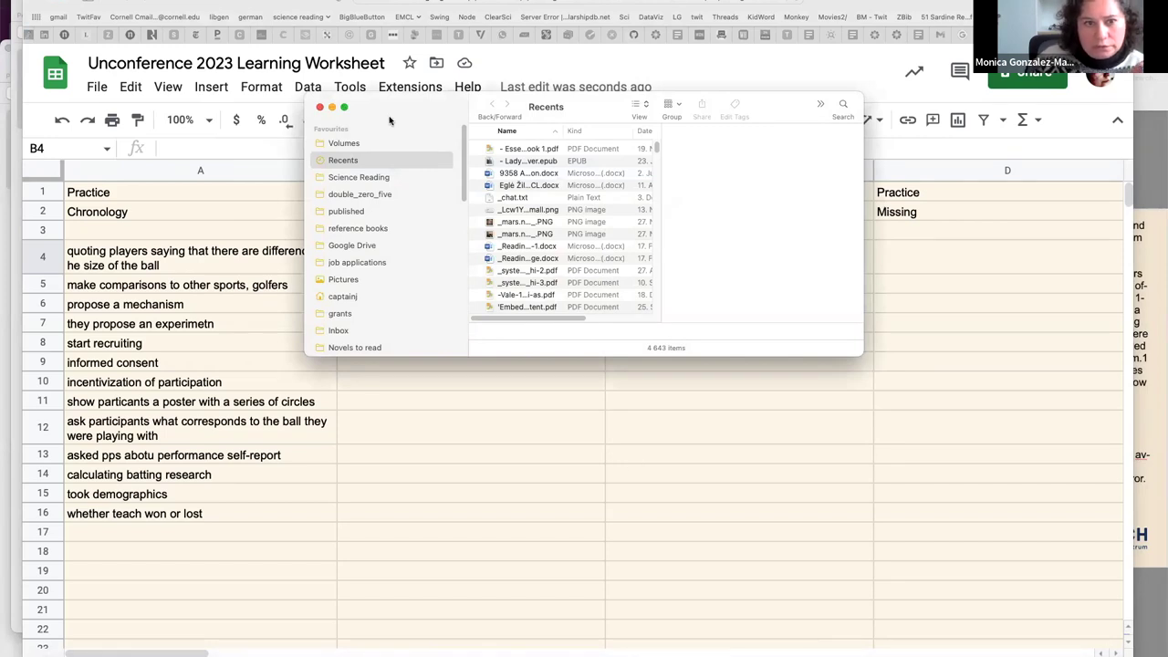
pyautogui.click(319, 108)
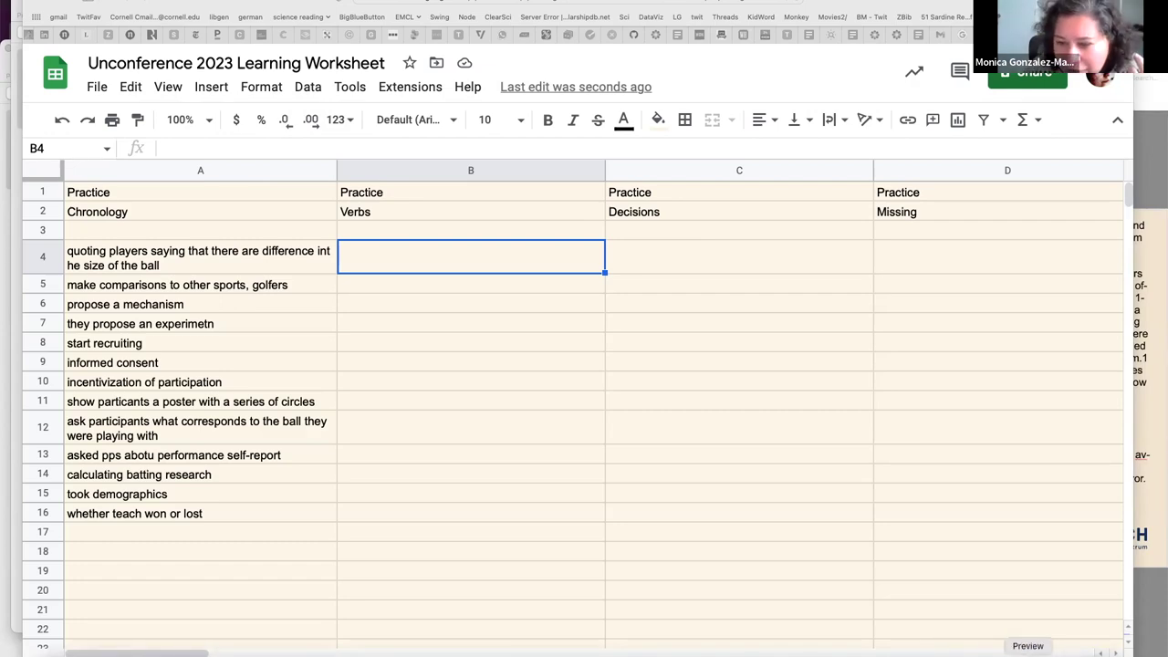
pyautogui.click(1027, 652)
# Place the methods-page screenshot beside the Learning Worksheet and narrow the worksheet window to fit
pyautogui.moveTo(804, 88); pyautogui.dragTo(726, 79)
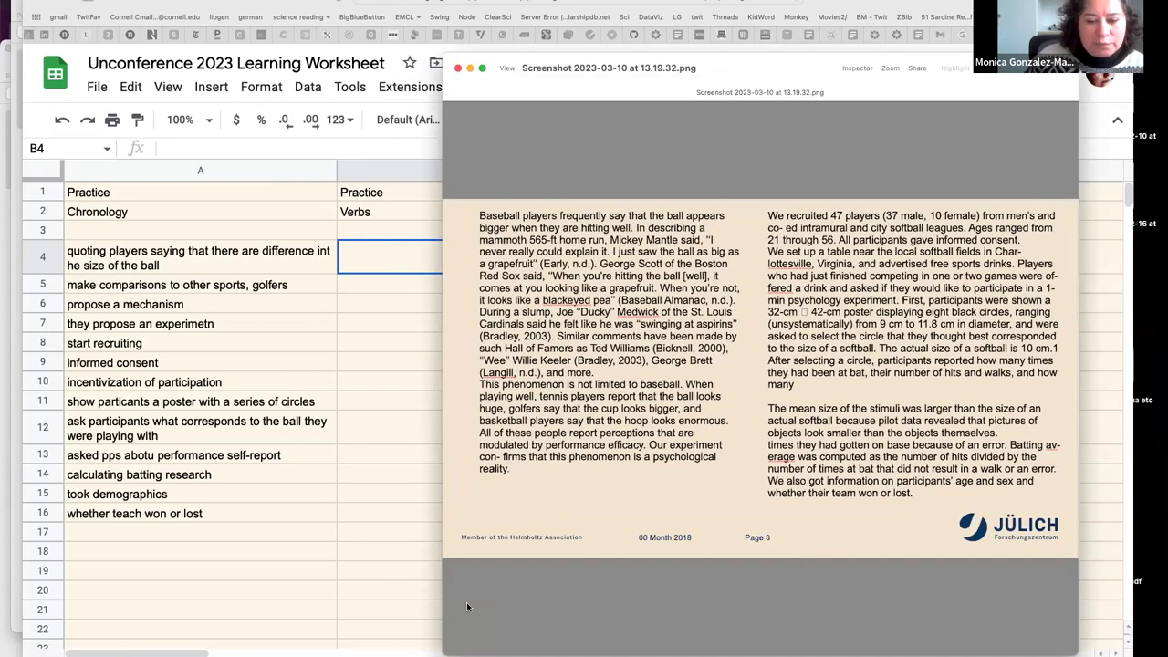
pyautogui.click(1117, 654)
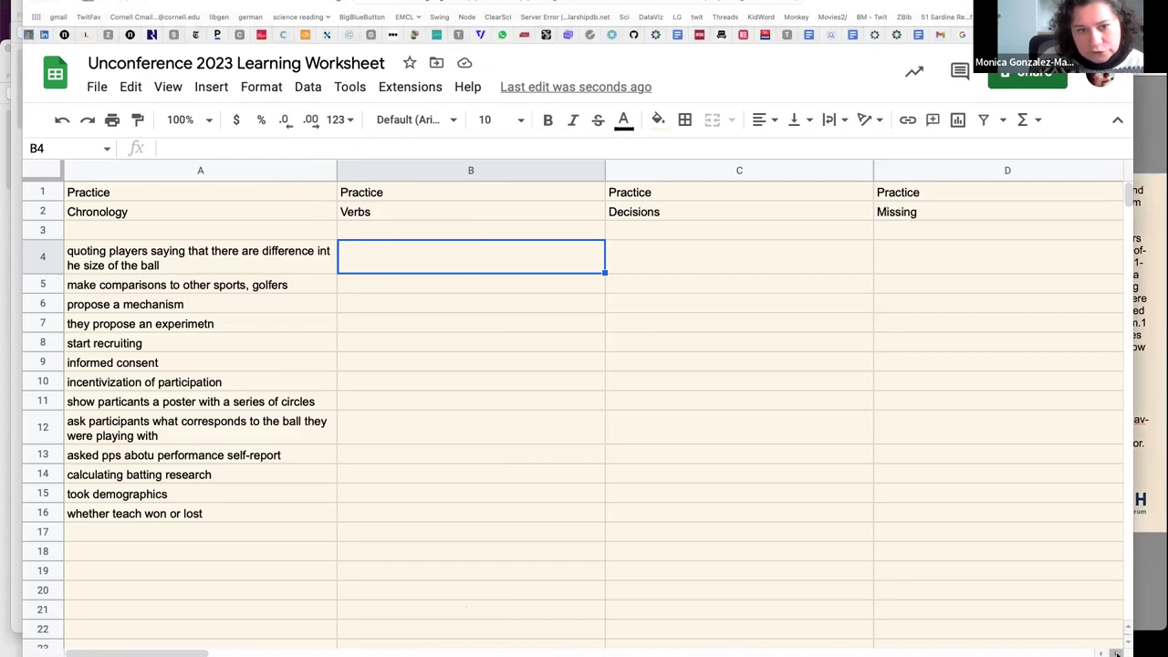
pyautogui.click(1117, 653)
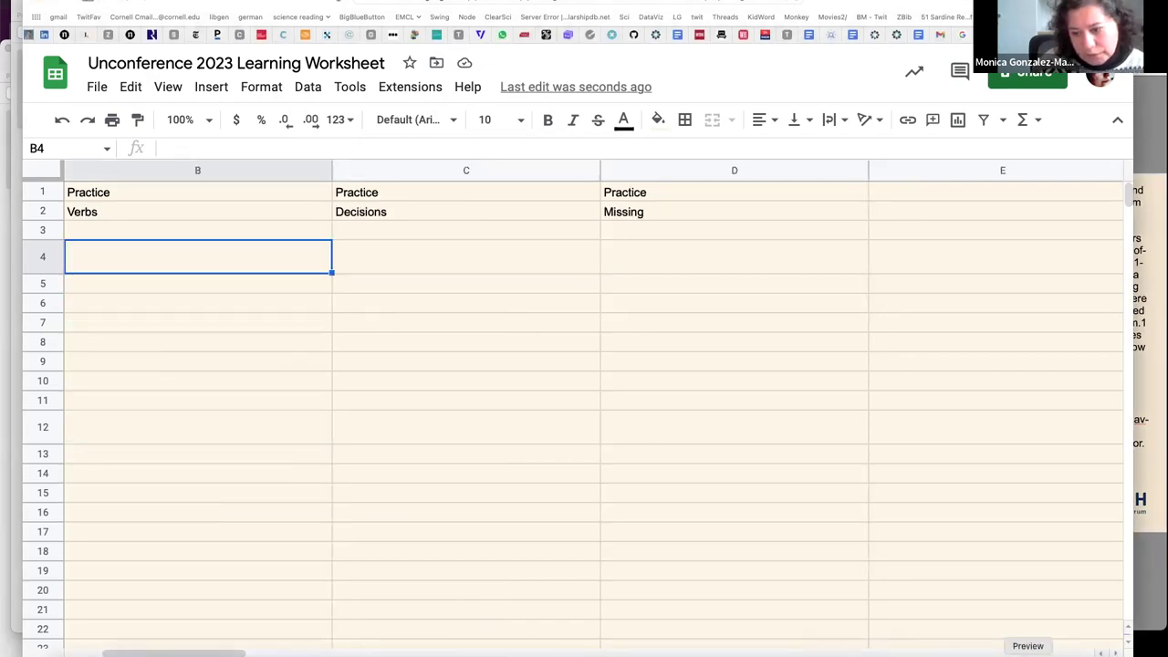
pyautogui.click(1028, 653)
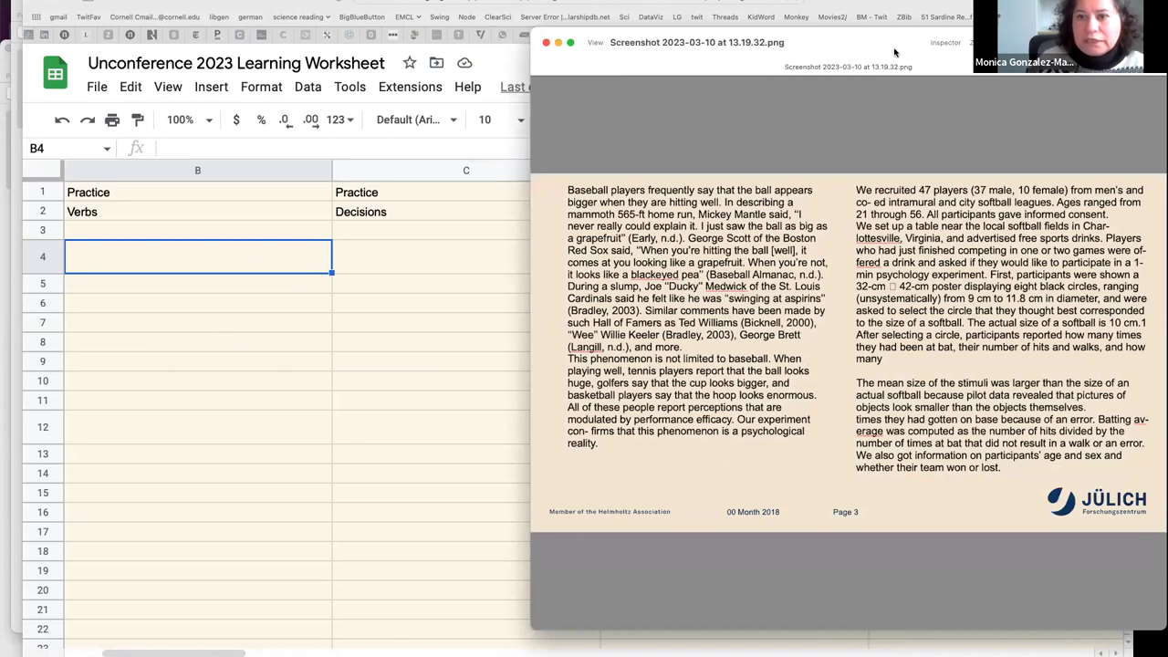
pyautogui.moveTo(895, 52); pyautogui.dragTo(792, 55)
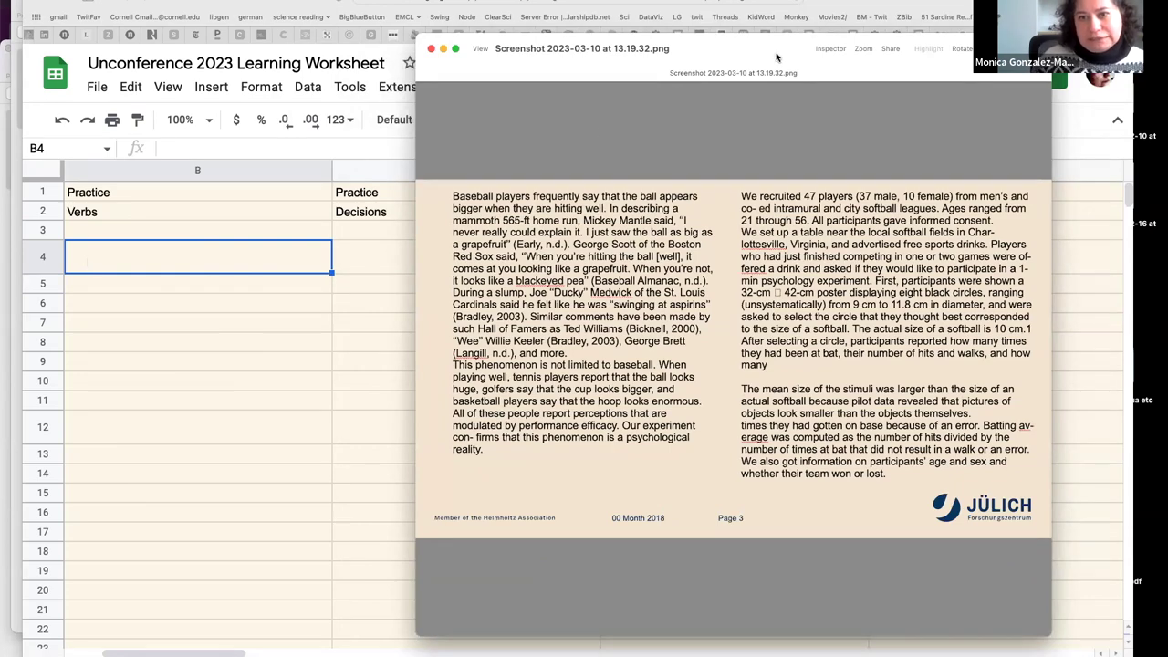
pyautogui.moveTo(760, 56); pyautogui.dragTo(757, 57)
pyautogui.moveTo(718, 136); pyautogui.dragTo(679, 204)
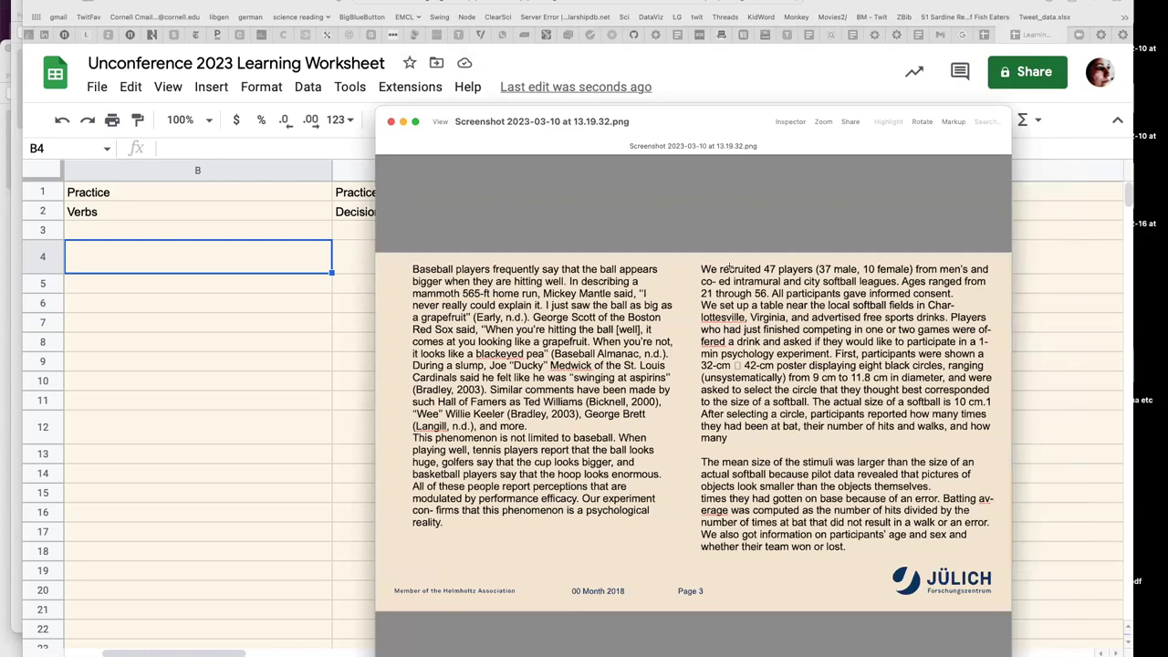
pyautogui.click(85, 261)
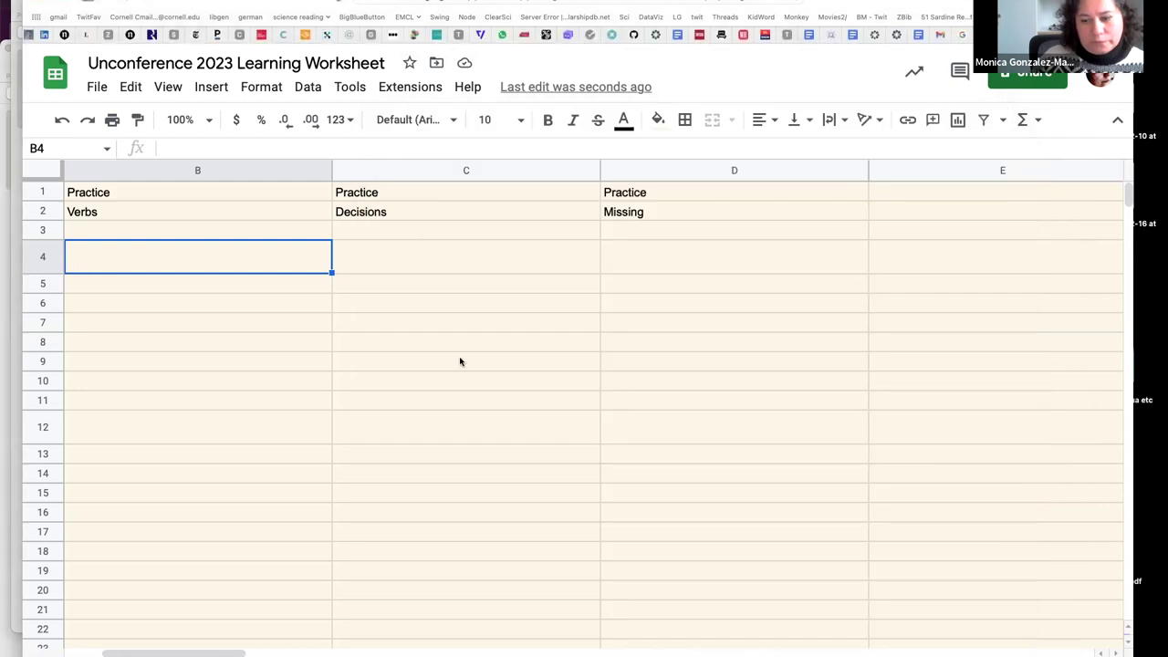
pyautogui.moveTo(1132, 365); pyautogui.dragTo(691, 365)
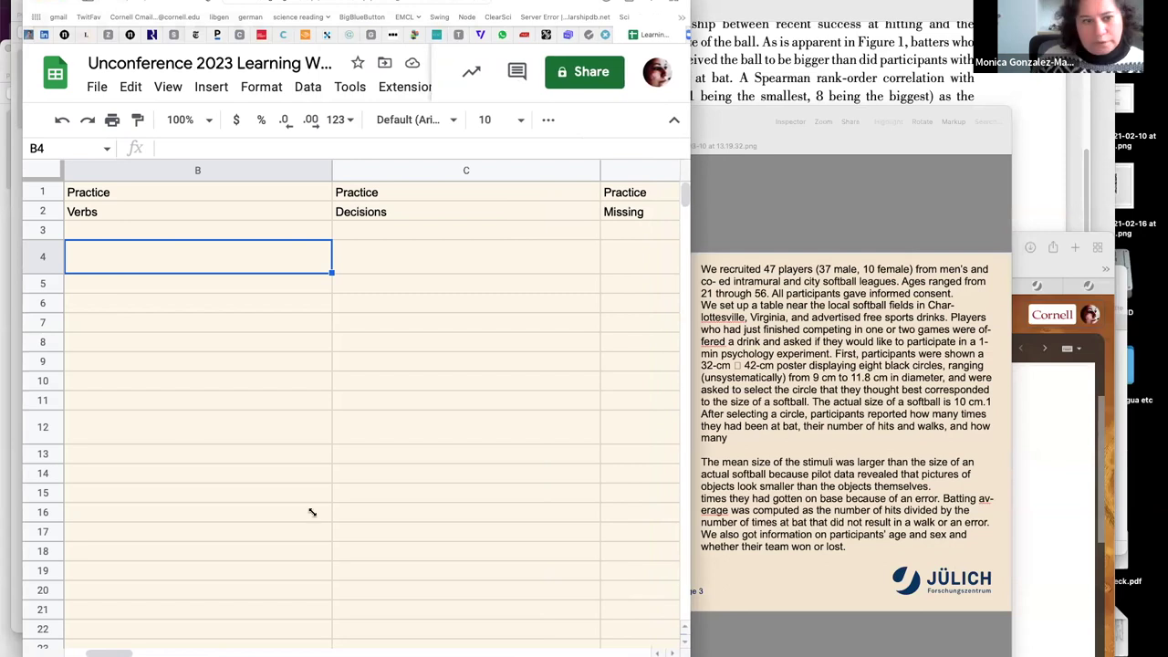
# Enter 'recuited participants', 'coed intramural city softball leagues' and 'ages' in B4–B6
pyautogui.doubleClick(83, 260)
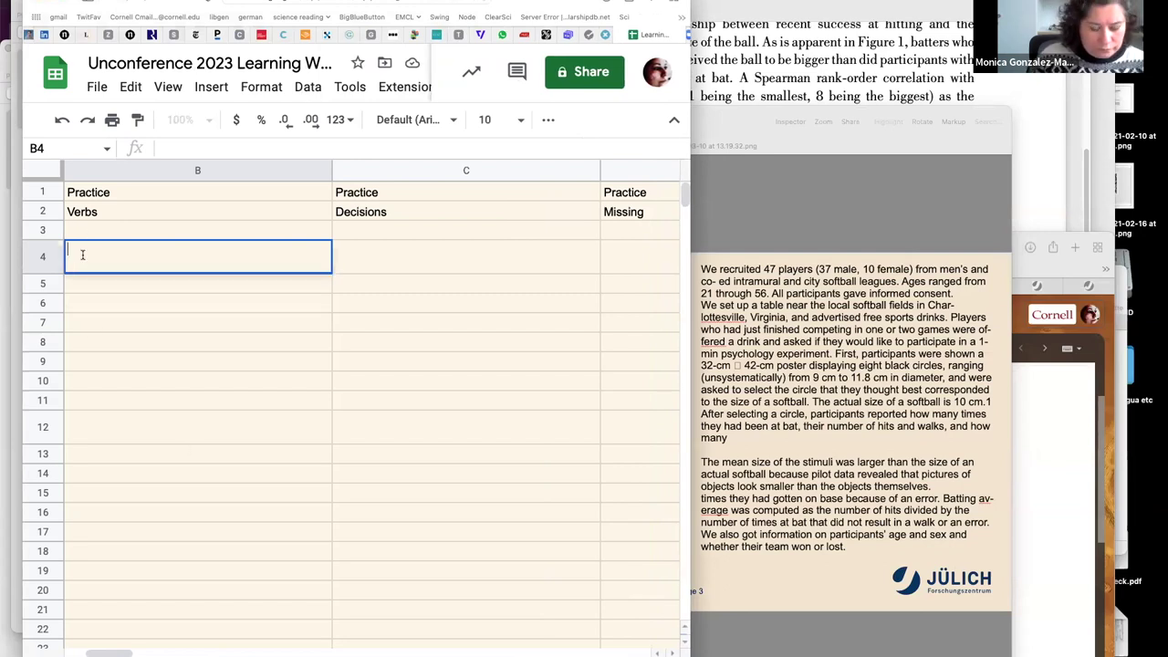
pyautogui.write('recuited')
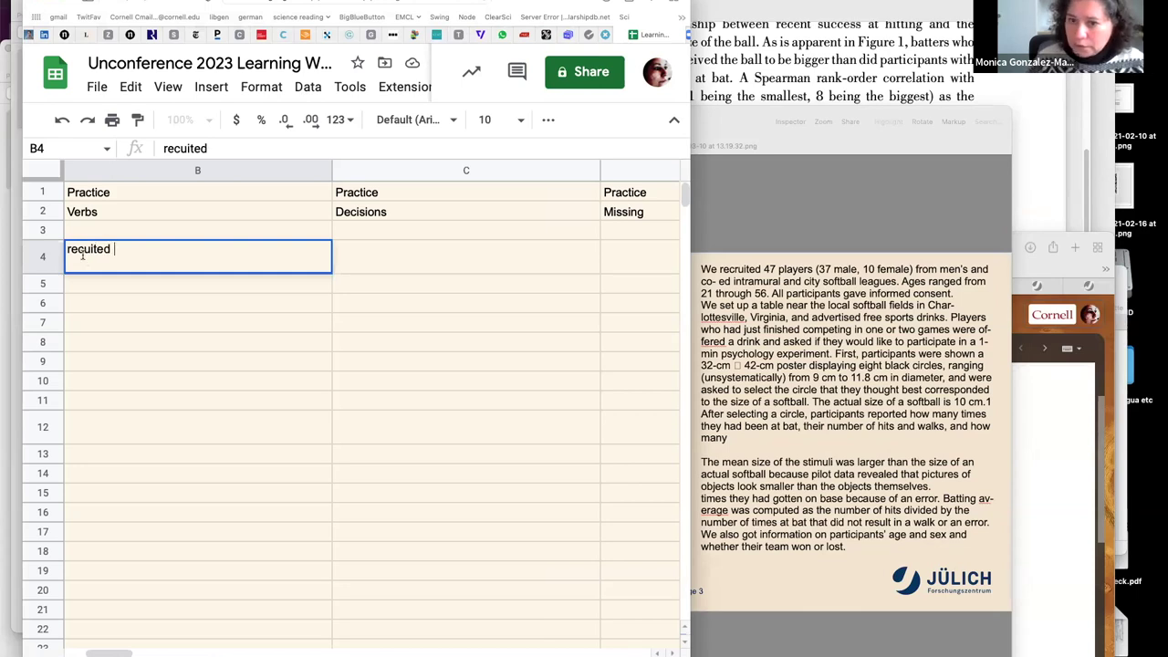
pyautogui.write(' participatn')
pyautogui.write('s')
pyautogui.press('BackSpace')
pyautogui.press('BackSpace')
pyautogui.press('BackSpace')
pyautogui.write('nts')
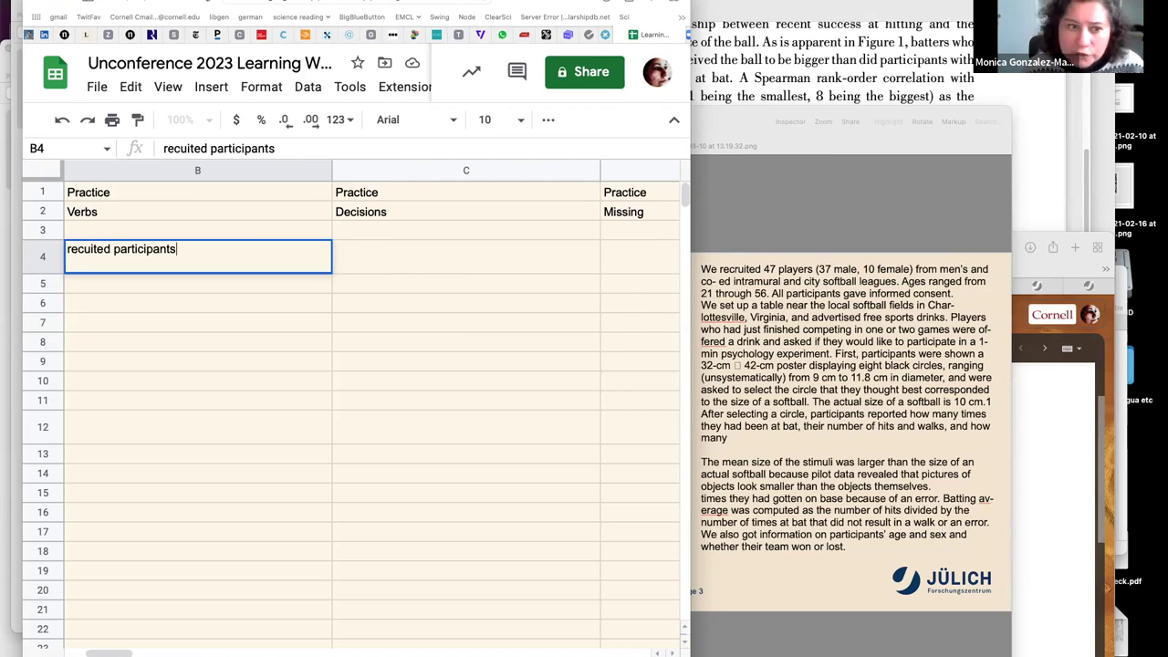
pyautogui.click(92, 280)
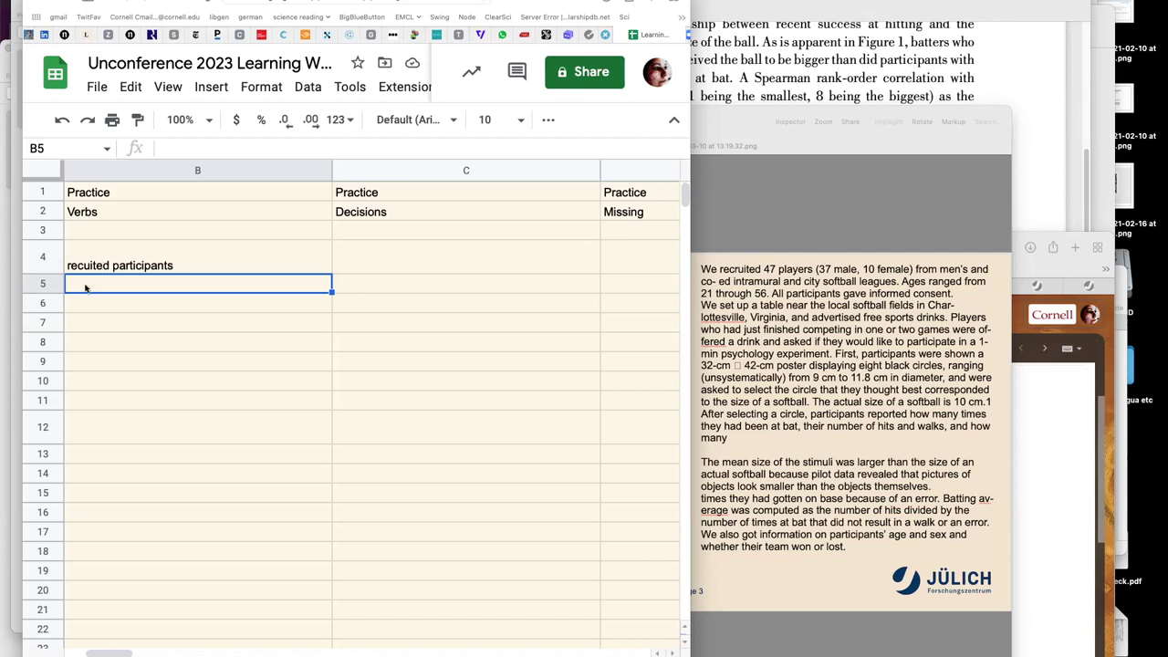
pyautogui.write('coed')
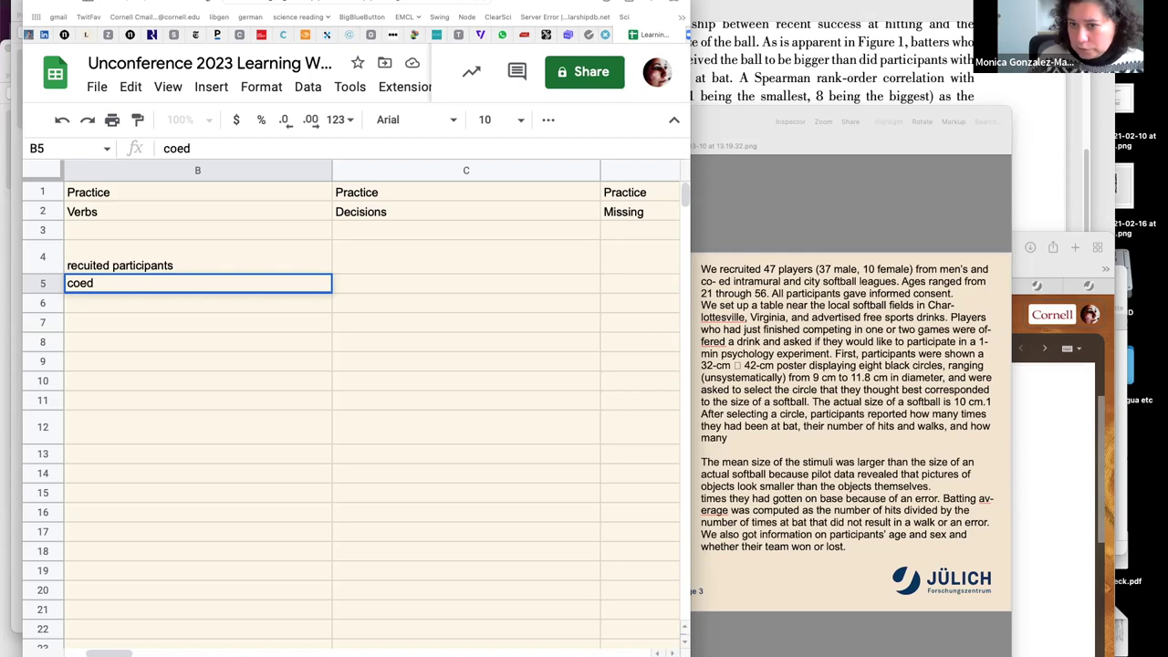
pyautogui.write('intramutal')
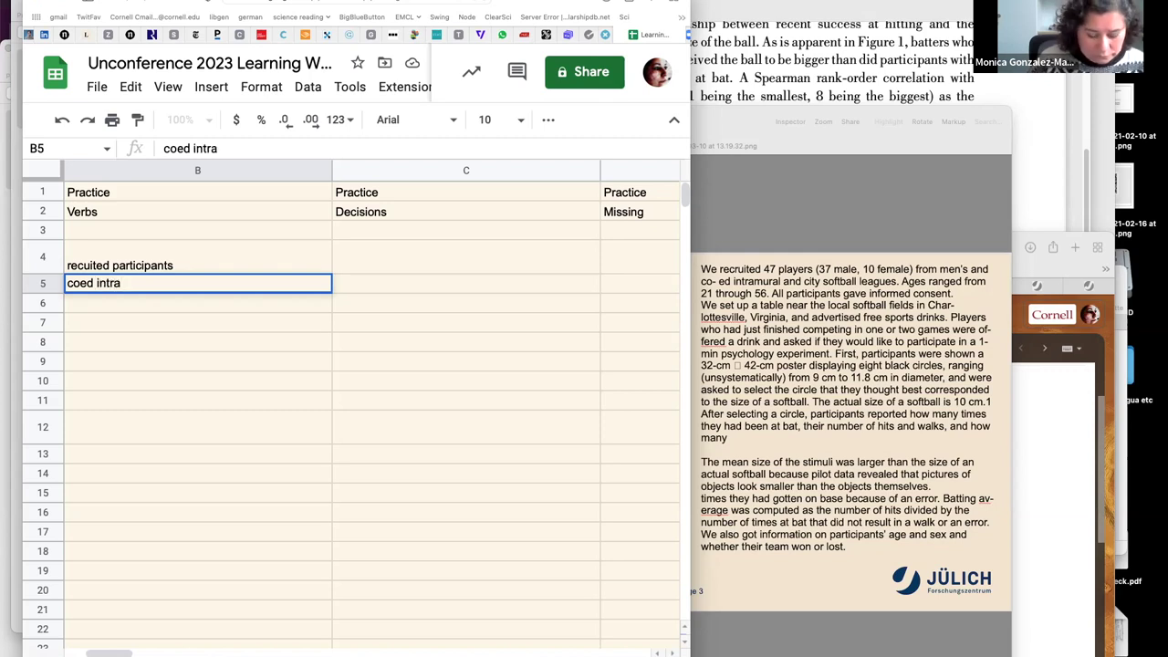
pyautogui.press('BackSpace')
pyautogui.press('BackSpace')
pyautogui.press('BackSpace')
pyautogui.press('BackSpace')
pyautogui.write('ral ')
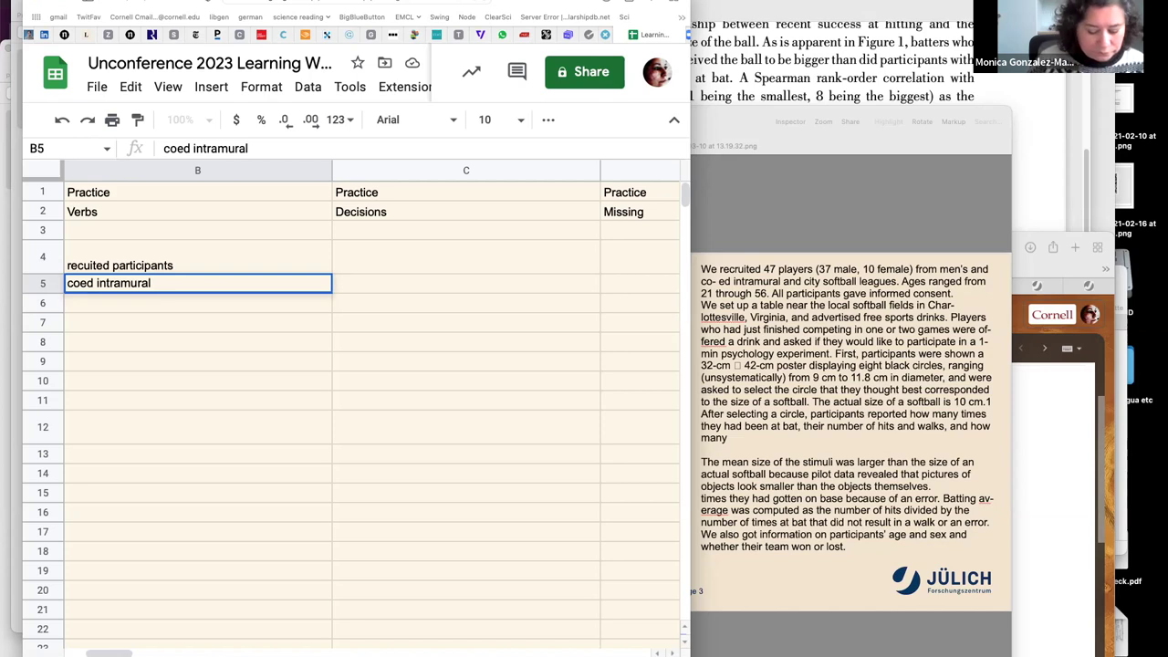
pyautogui.write('city soft')
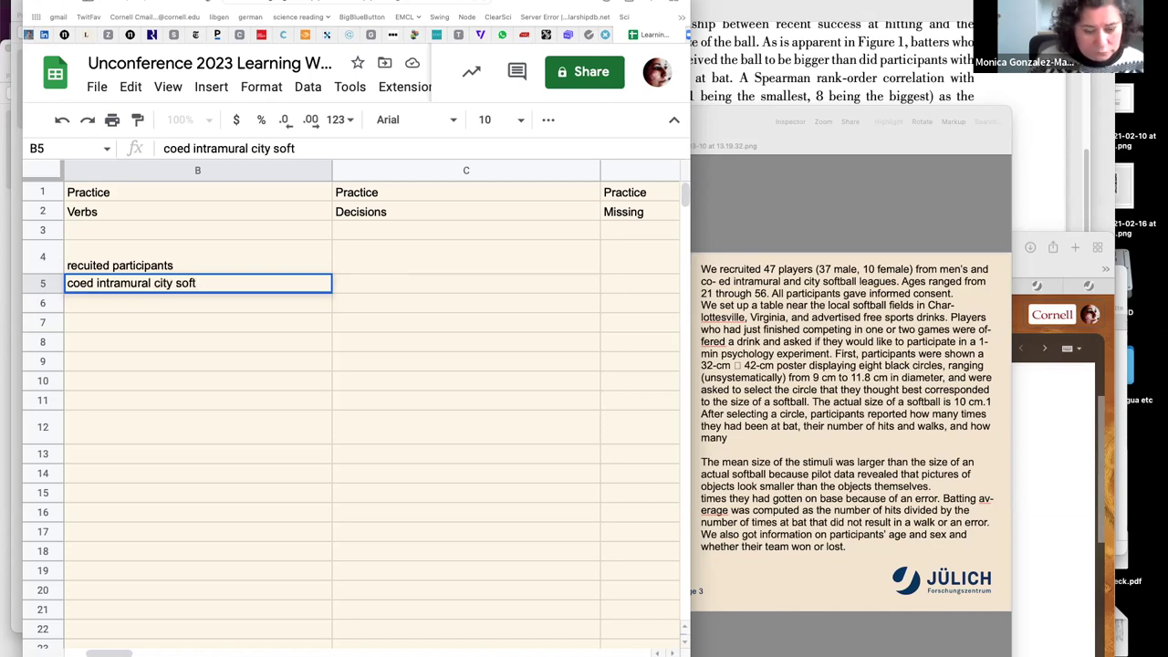
pyautogui.write('ball leagues')
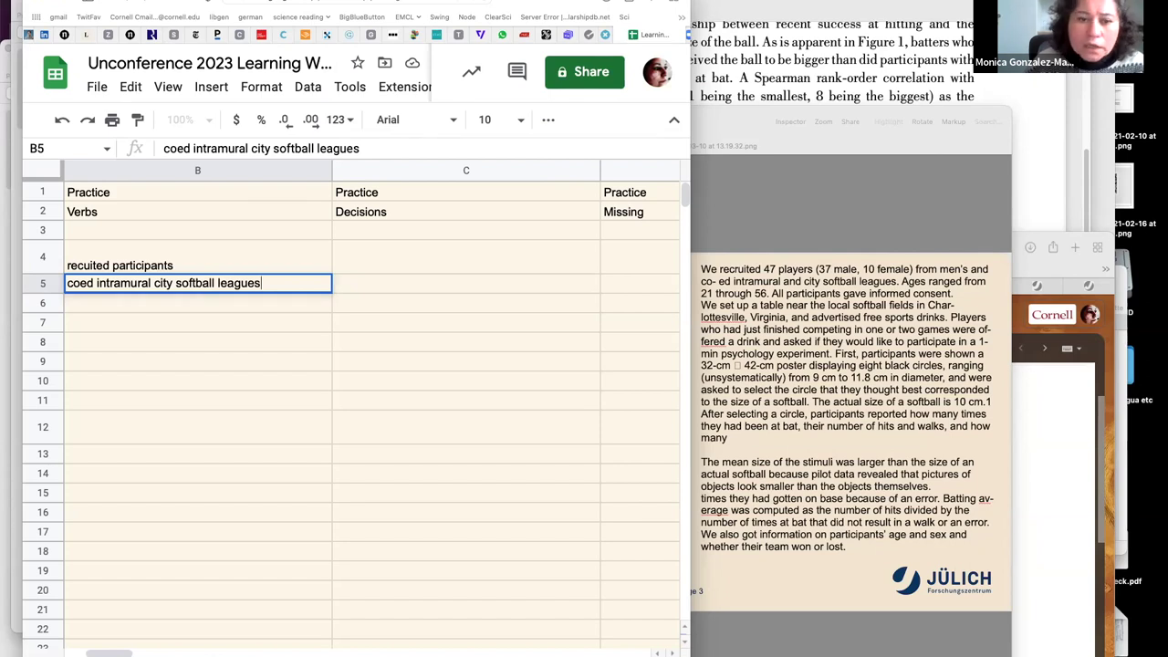
pyautogui.press('Return')
pyautogui.write('ages')
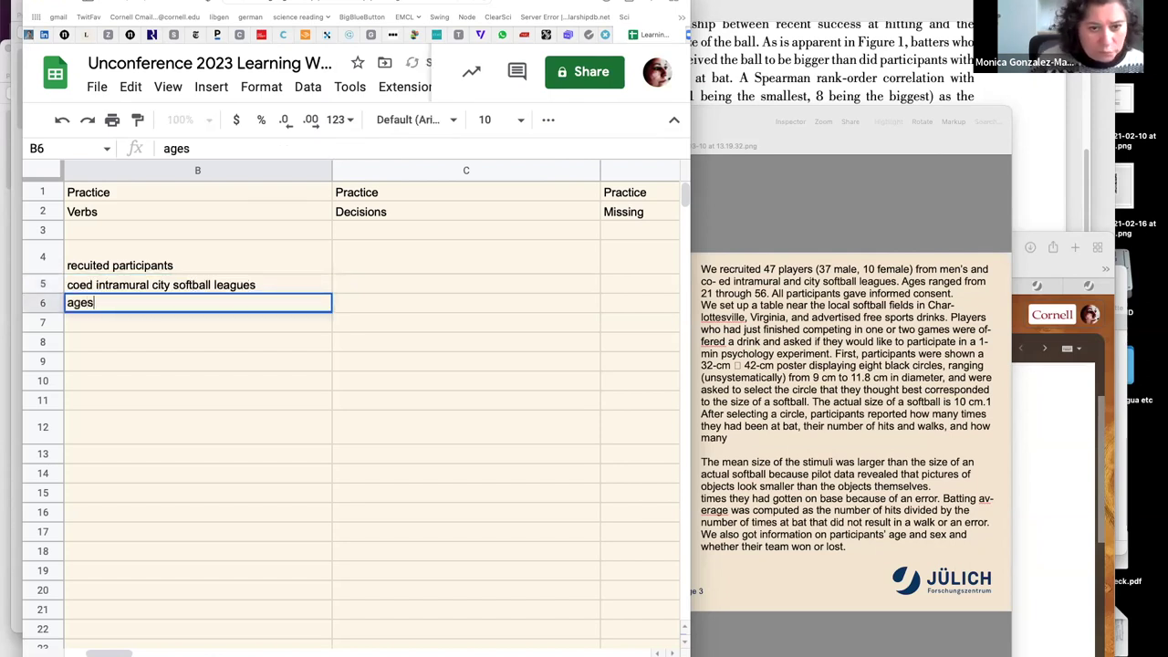
pyautogui.press('Return')
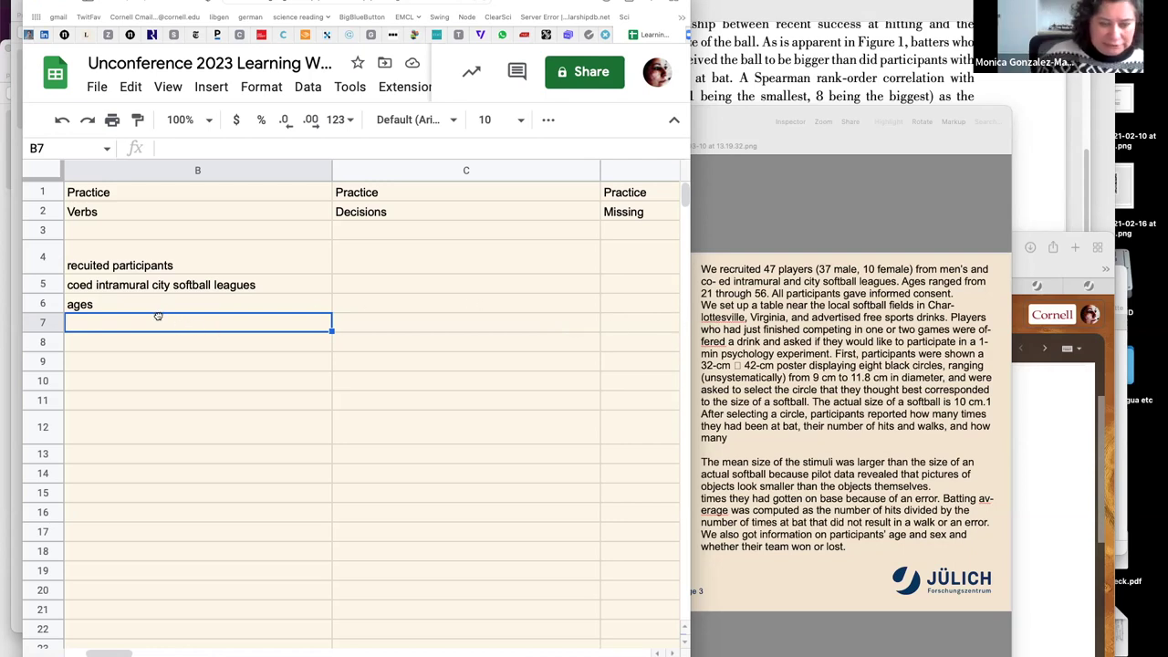
# Fill B7–B9 with 'gave consent', 'set up table' and 'advertised free drinks'
pyautogui.write('gave ')
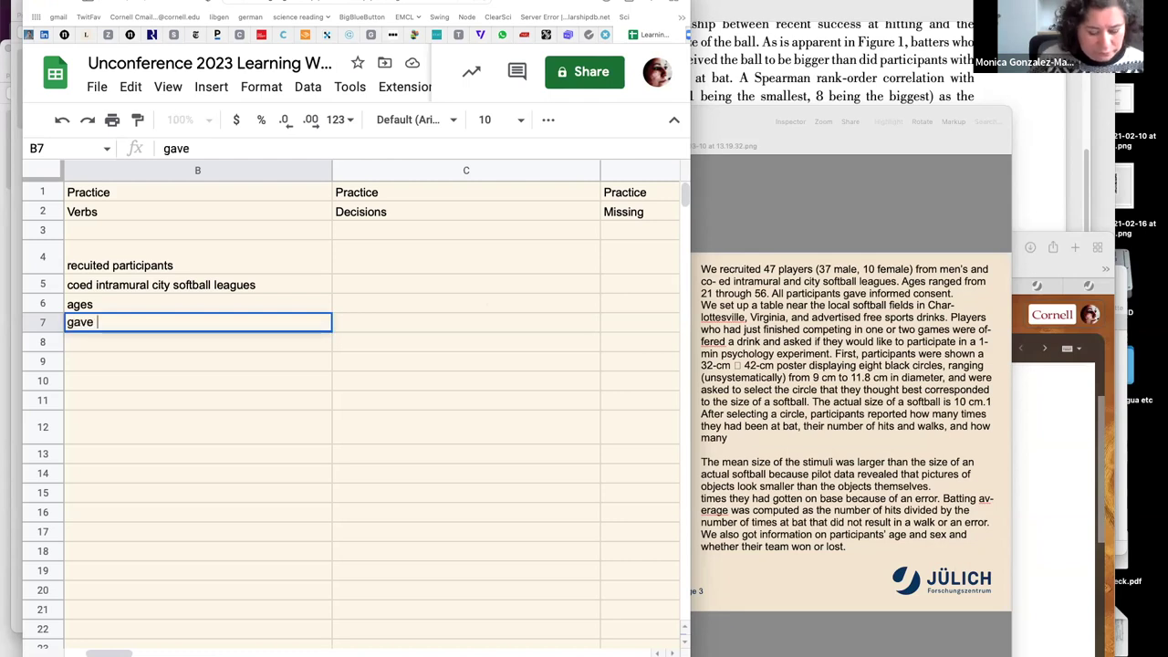
pyautogui.write('consent')
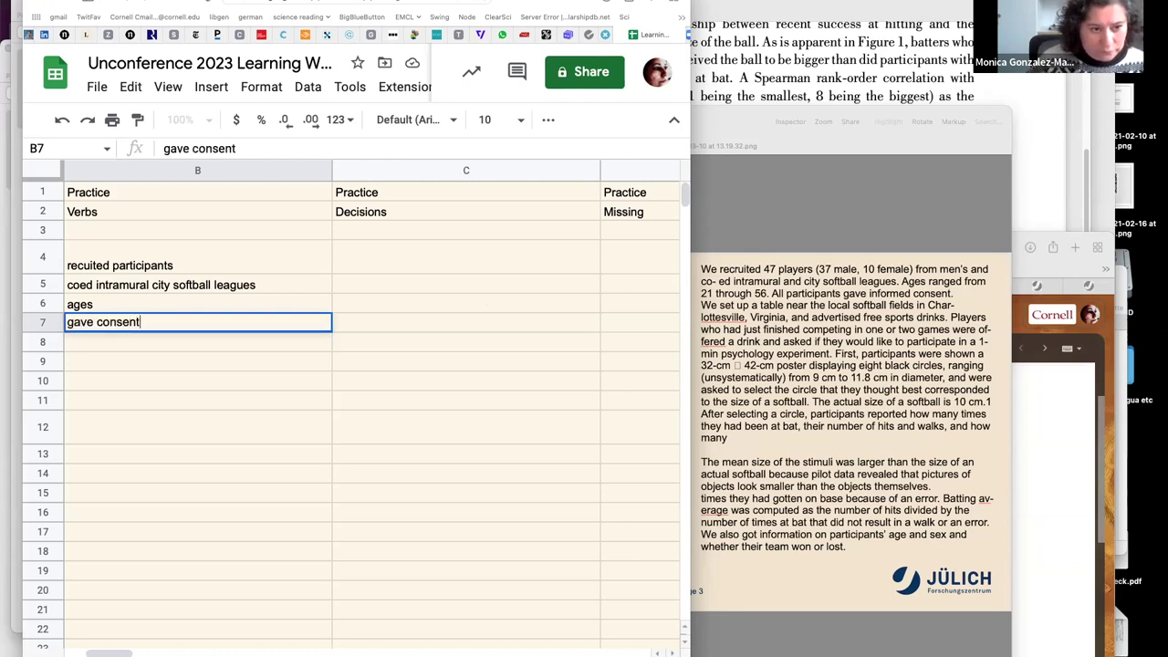
pyautogui.press('Return')
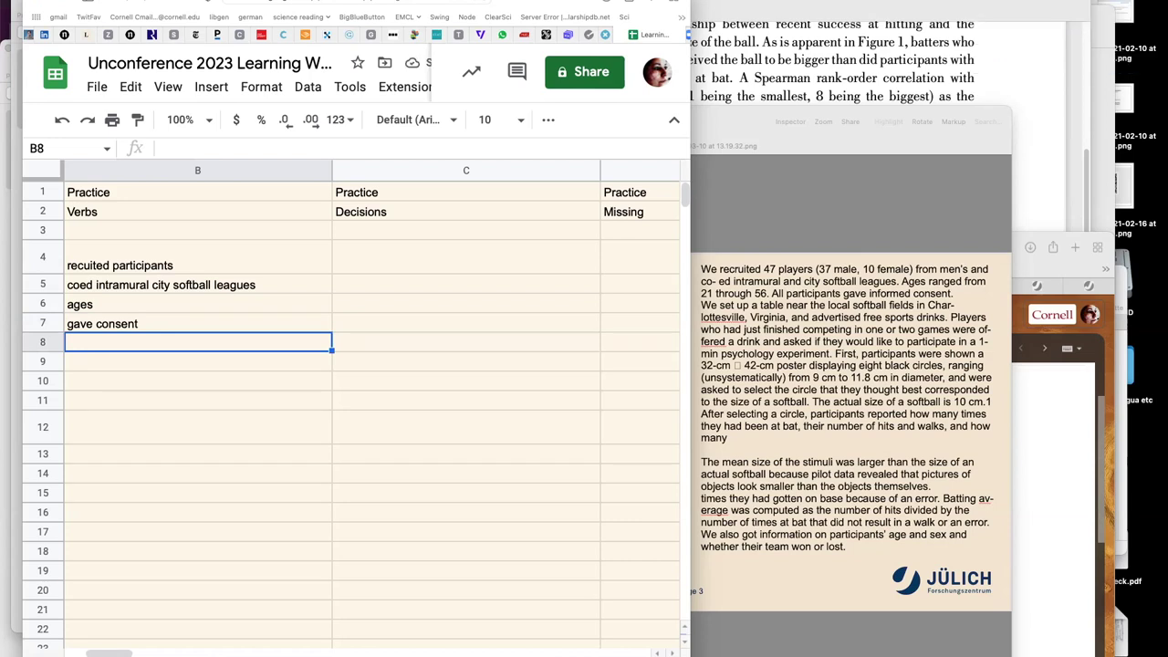
pyautogui.write('set upo')
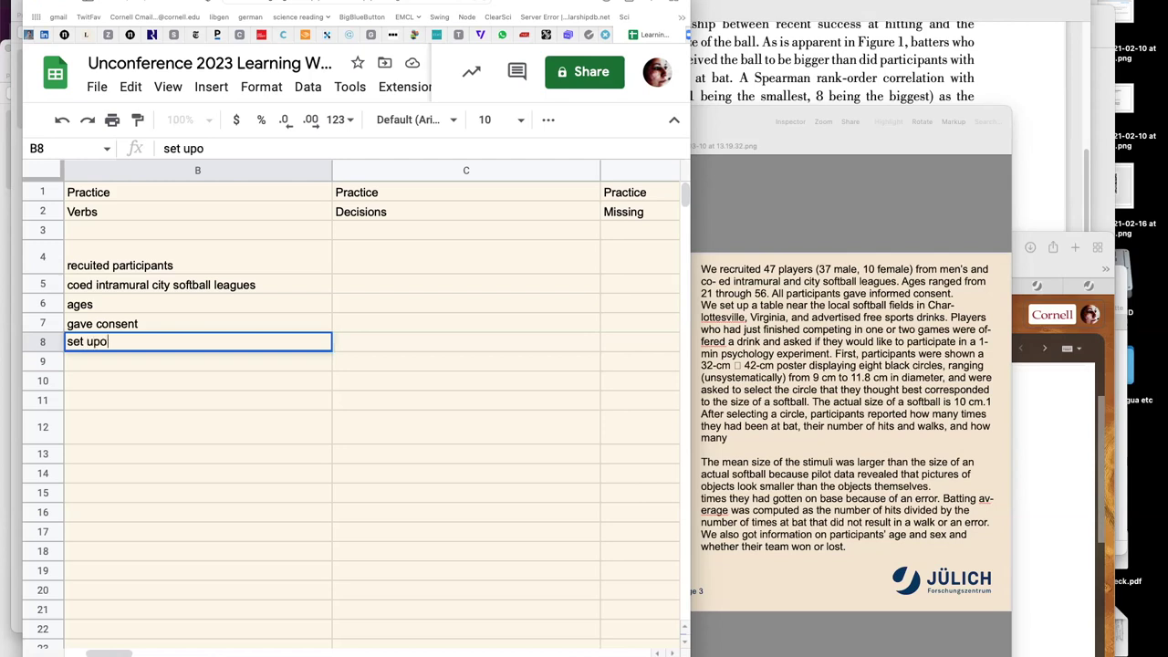
pyautogui.press('BackSpace')
pyautogui.write('table')
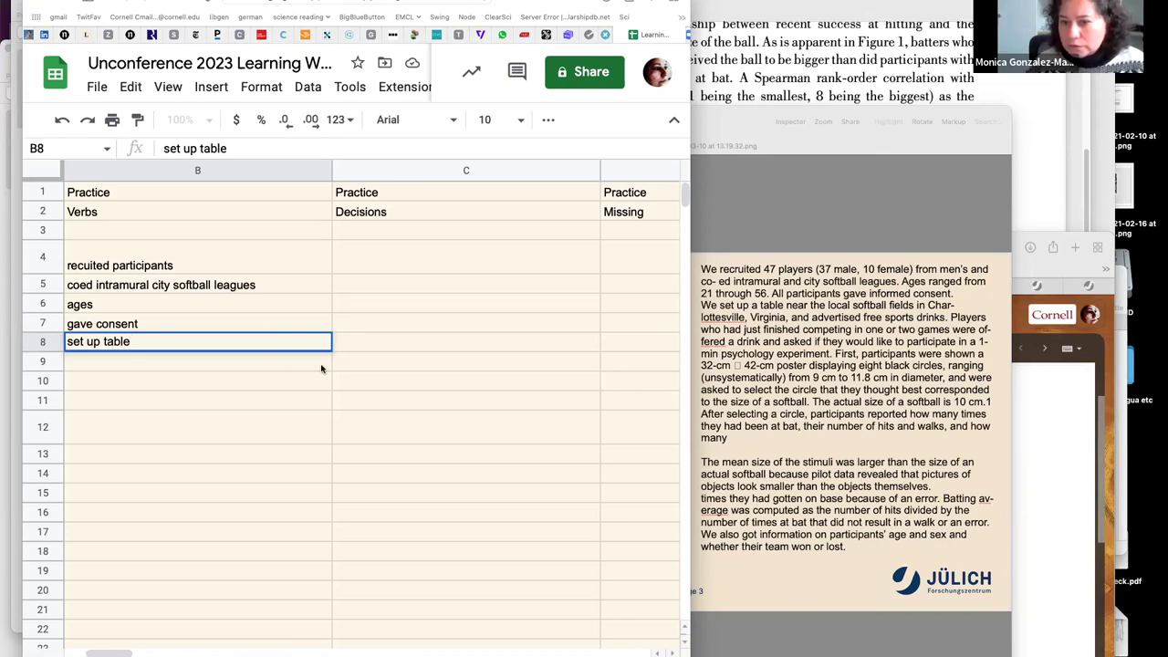
pyautogui.click(84, 365)
pyautogui.write('advertised free drinks')
pyautogui.press('Return')
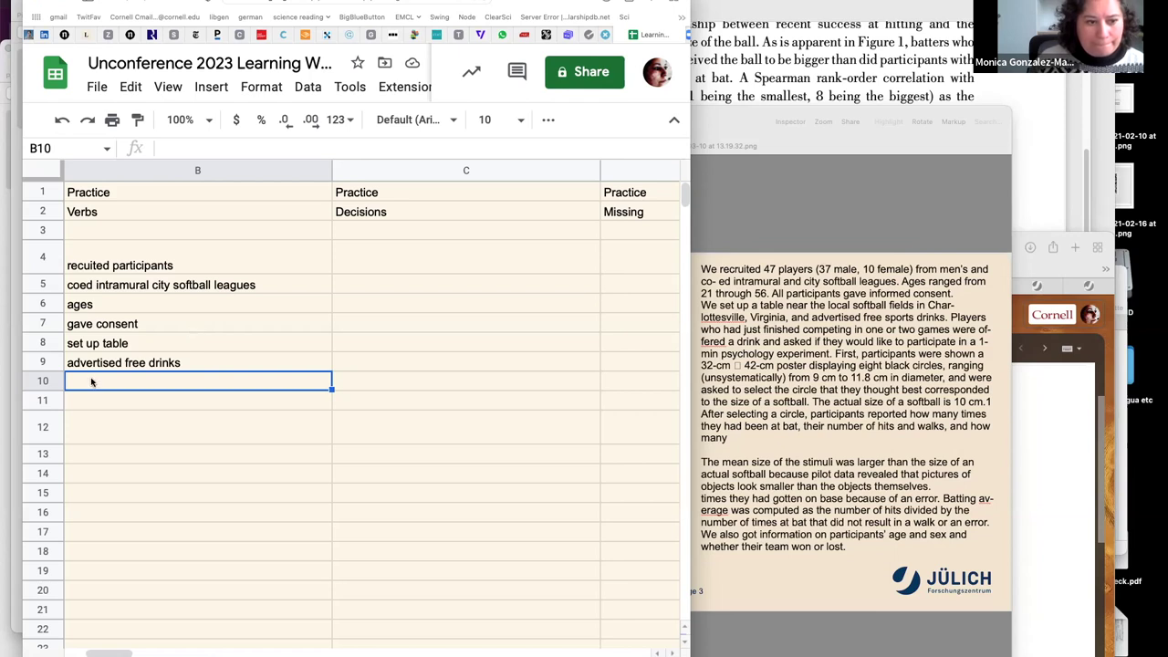
# Enter 'were offered drinks', 'asked if they wanted to participate' and 'were shown posters with circles' in B10–B12
pyautogui.write('were')
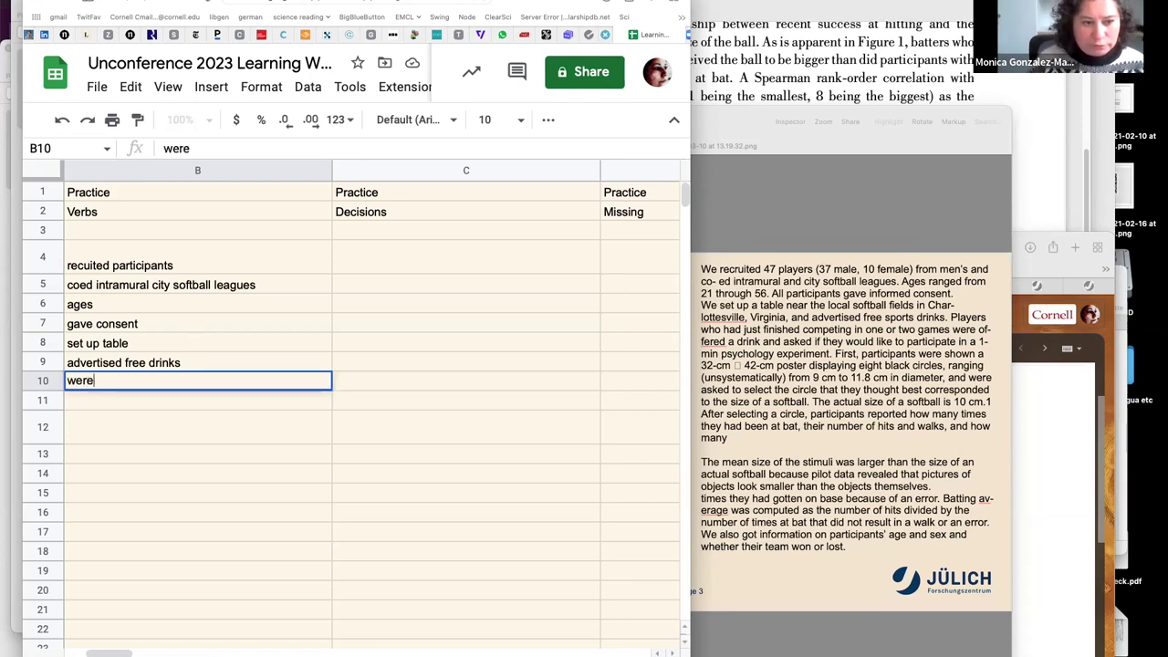
pyautogui.write(' offere')
pyautogui.write('d')
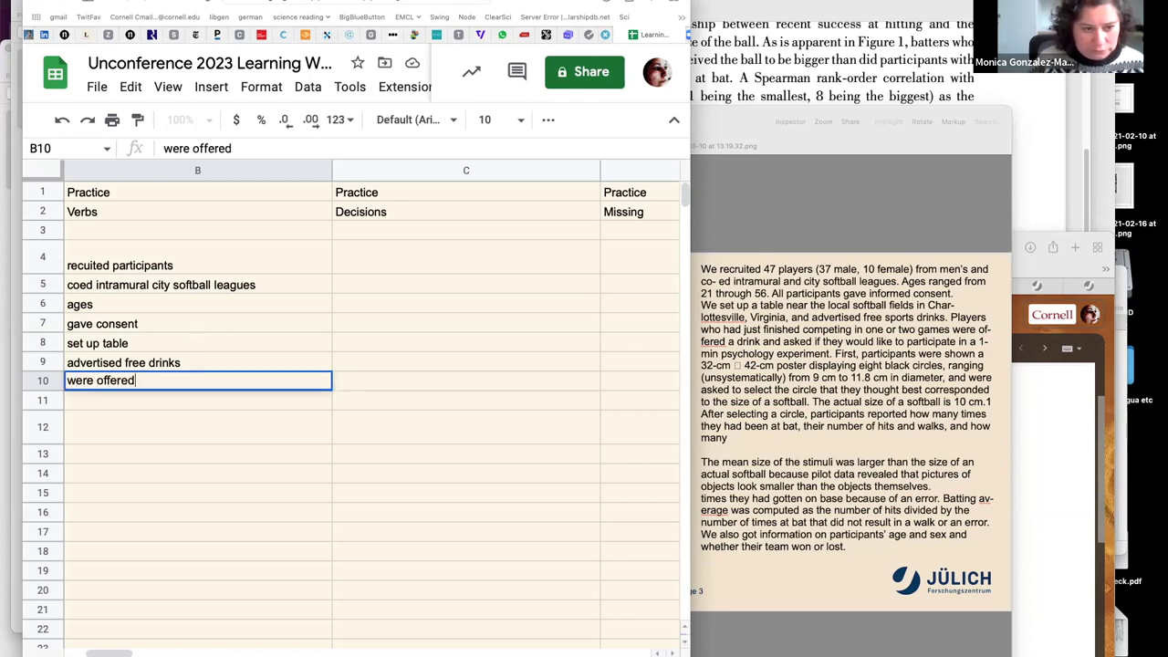
pyautogui.write(' drinks')
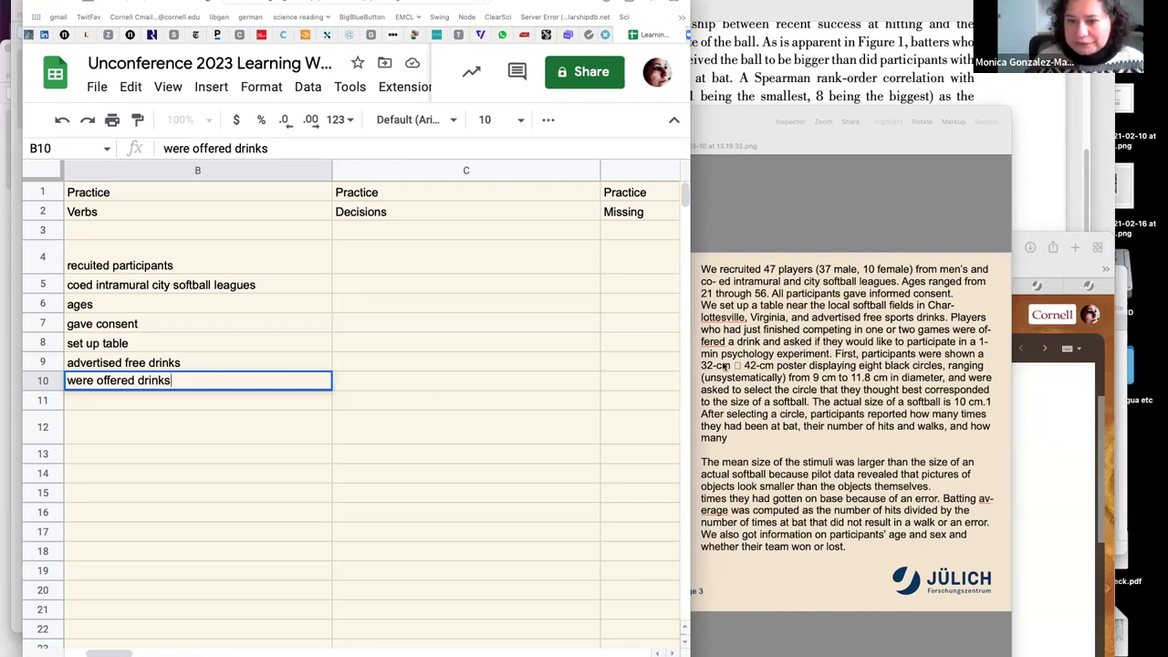
pyautogui.click(105, 407)
pyautogui.write('aske')
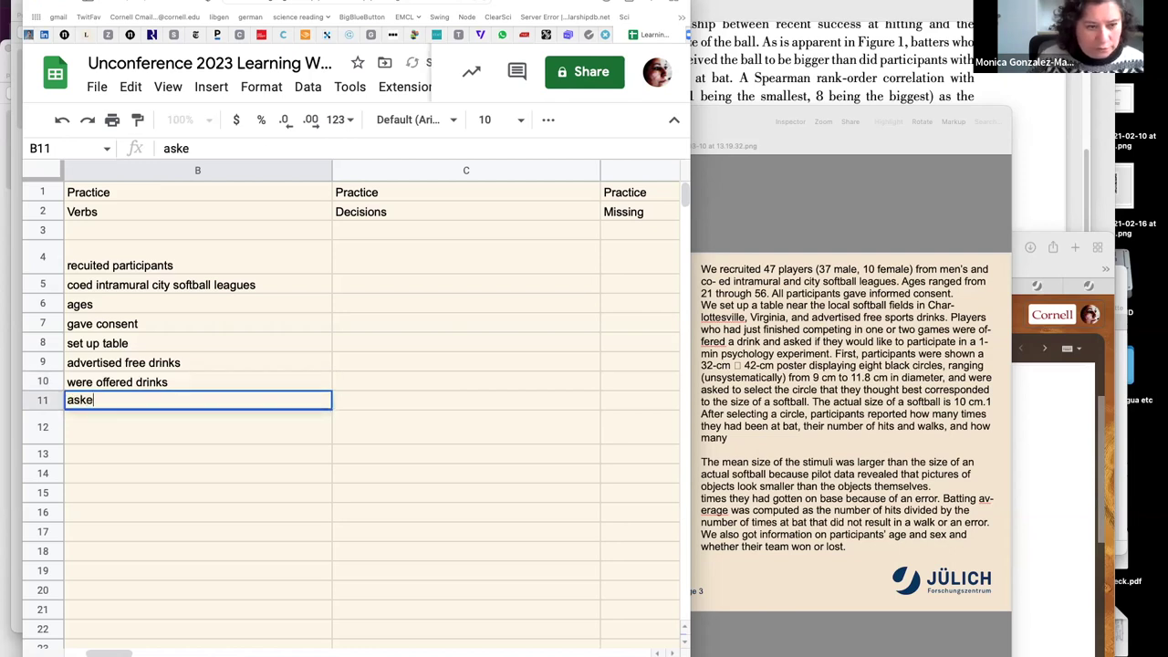
pyautogui.write('d if they wanted to')
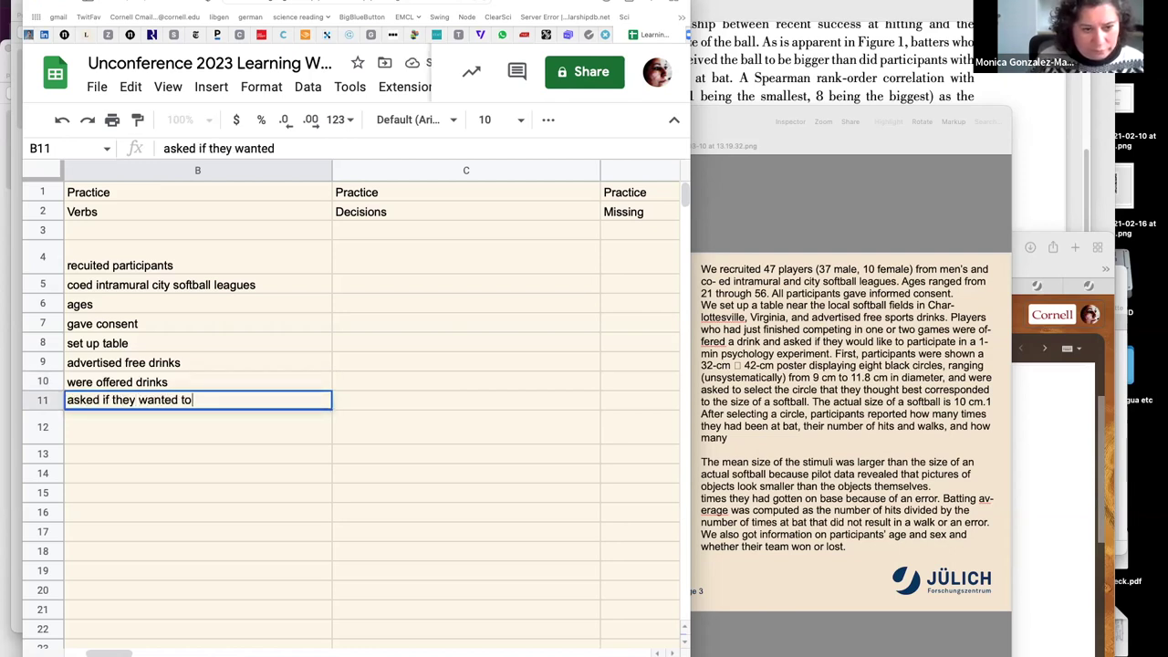
pyautogui.write(' participate')
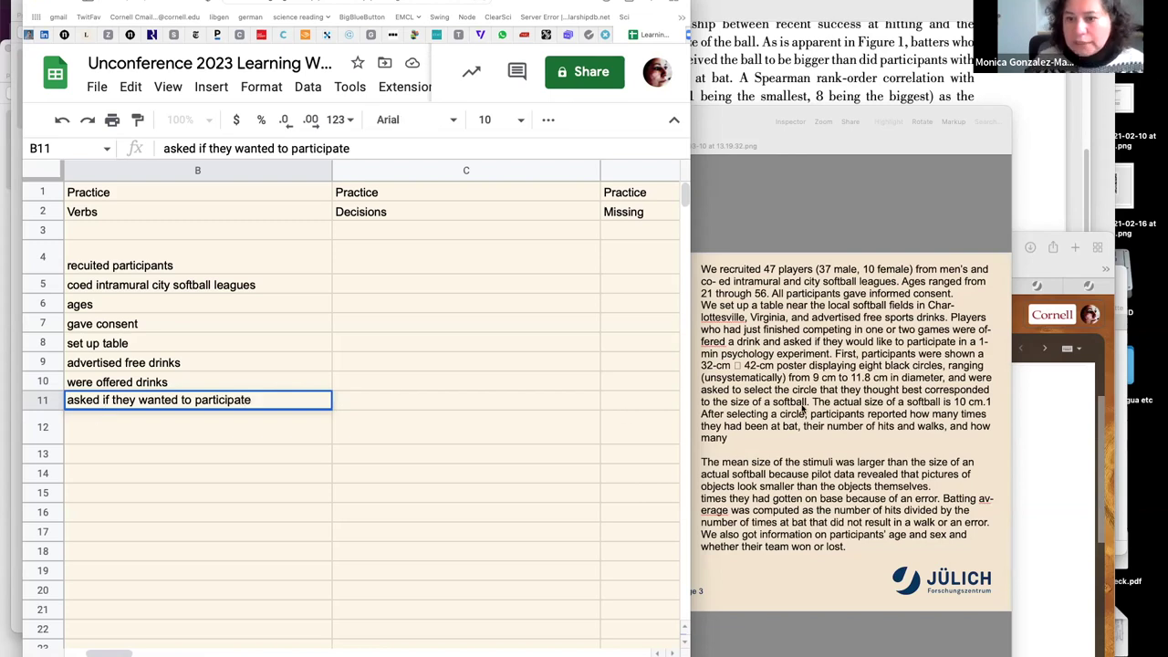
pyautogui.click(88, 432)
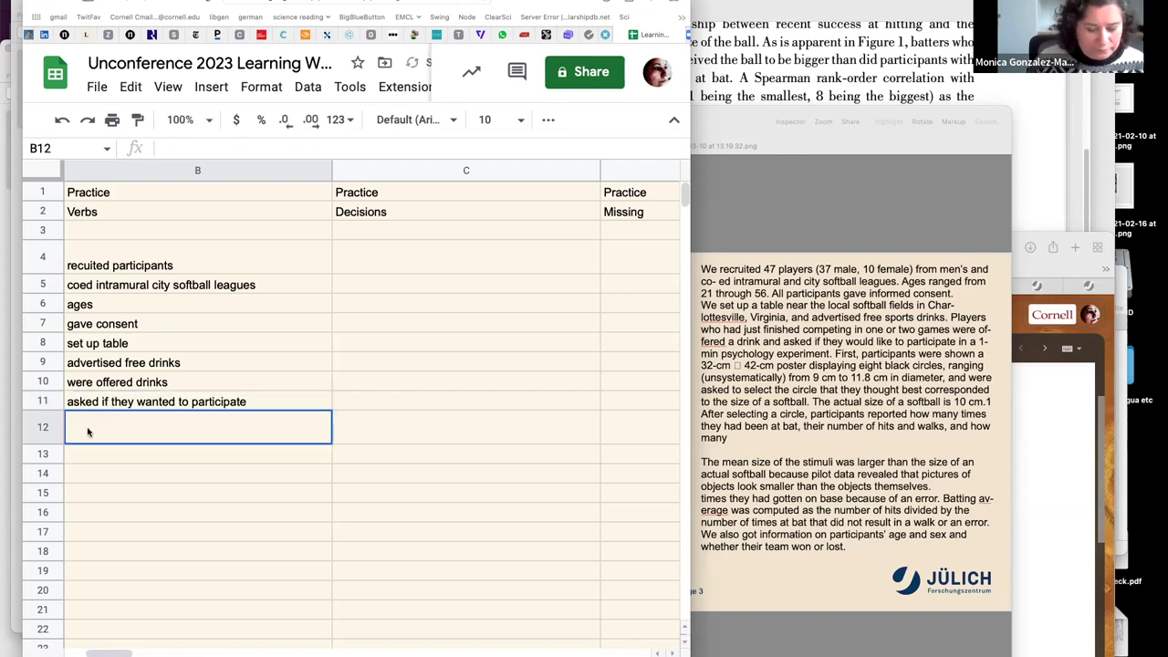
pyautogui.write('were shown')
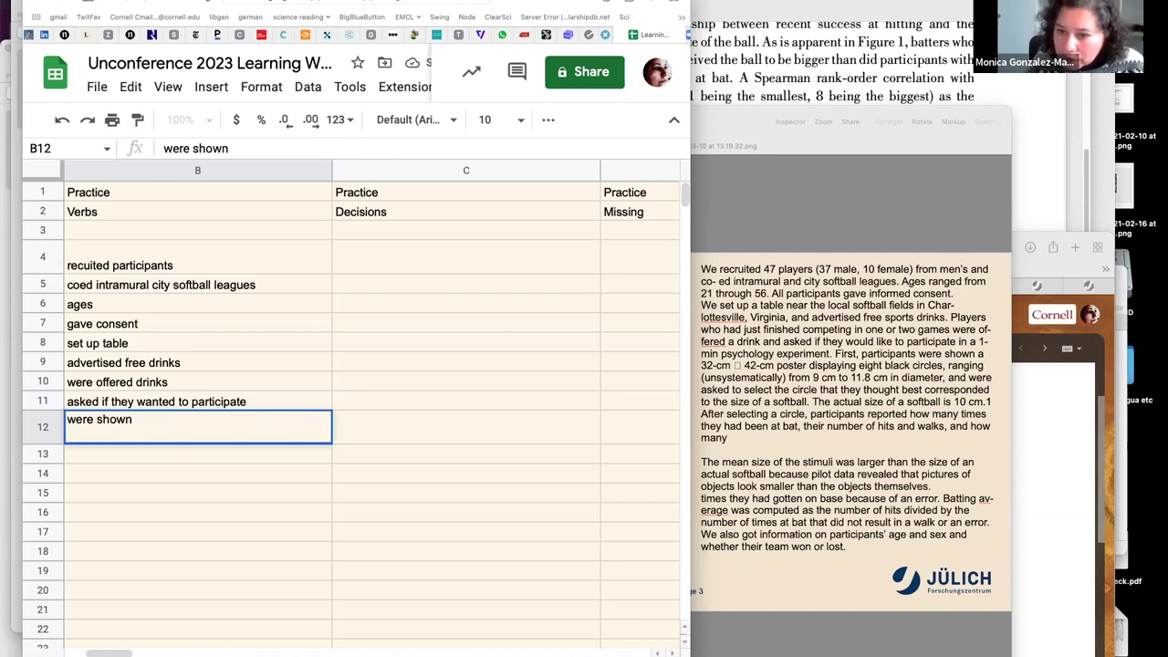
pyautogui.write(' posters with')
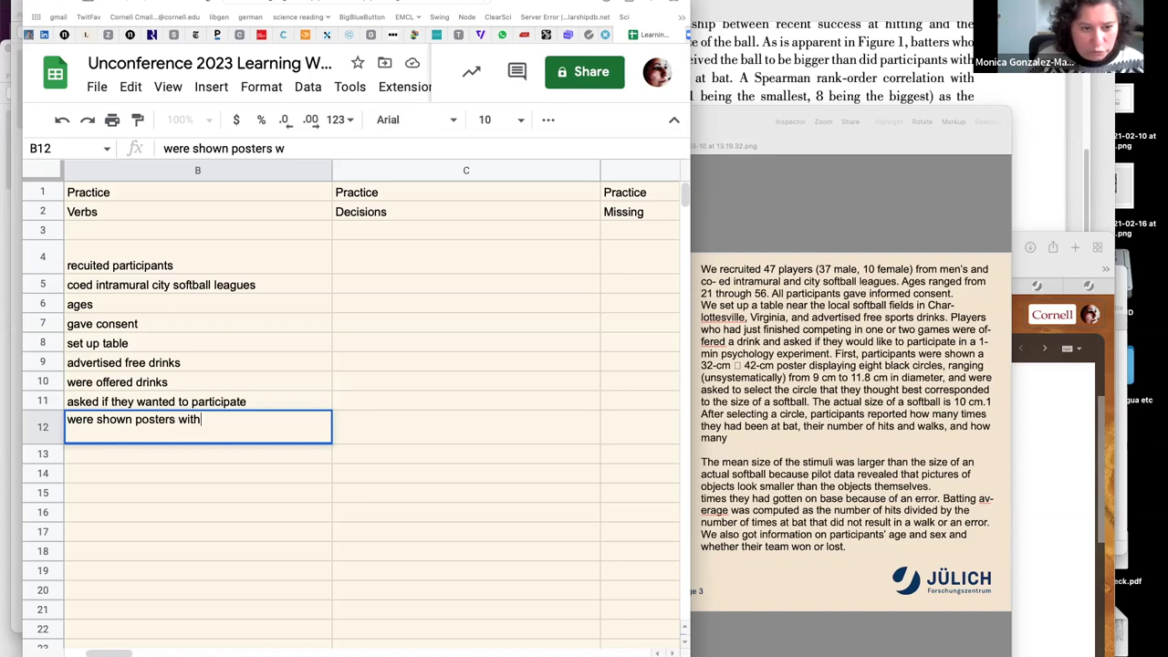
pyautogui.write(' circles')
pyautogui.press('Return')
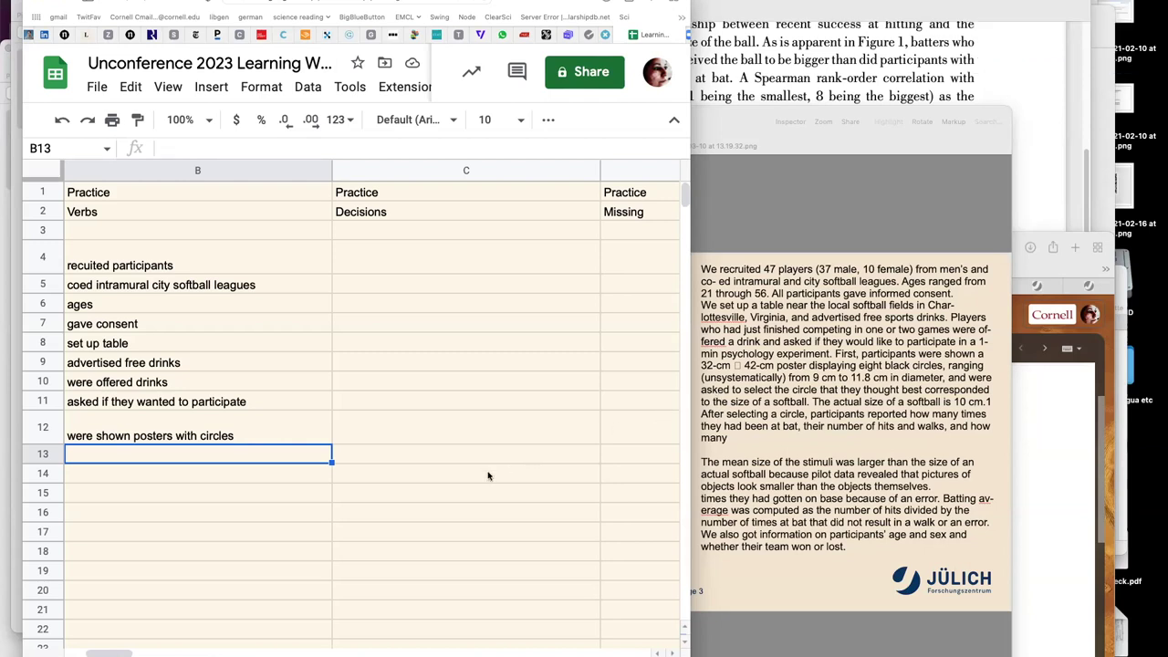
# Enter 'asked to select a circle' in B13 and 'participatns reported times at bat, number of hits walks,' in B14
pyautogui.write('asked to ')
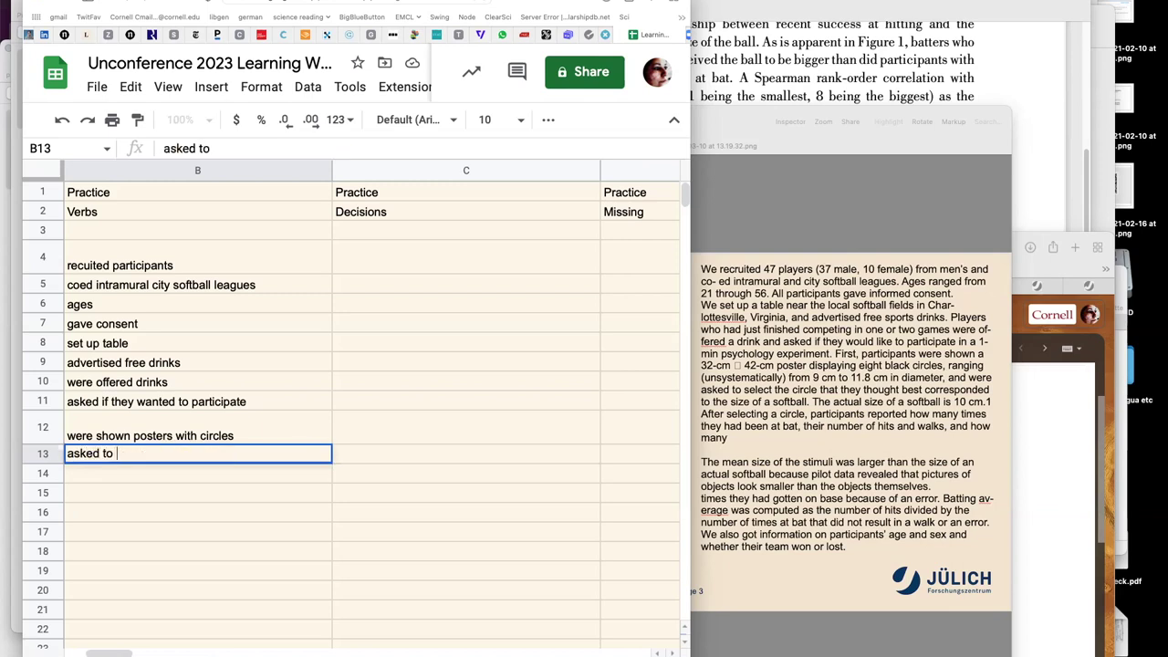
pyautogui.write('select a circle')
pyautogui.press('Return')
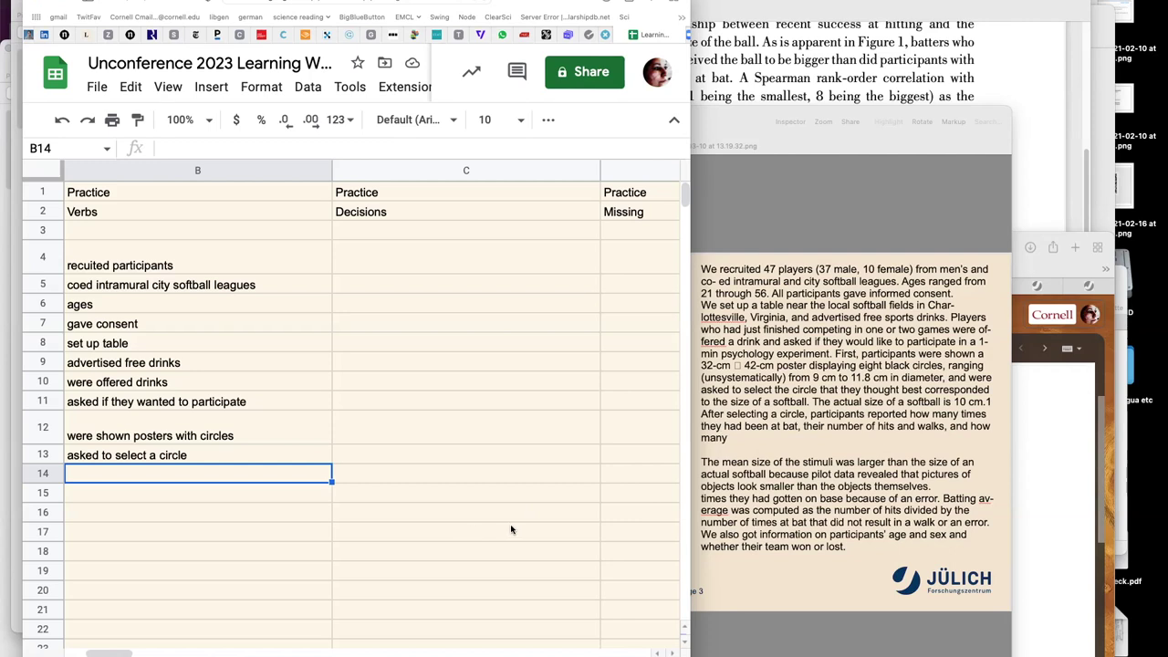
pyautogui.write('aprticpatns')
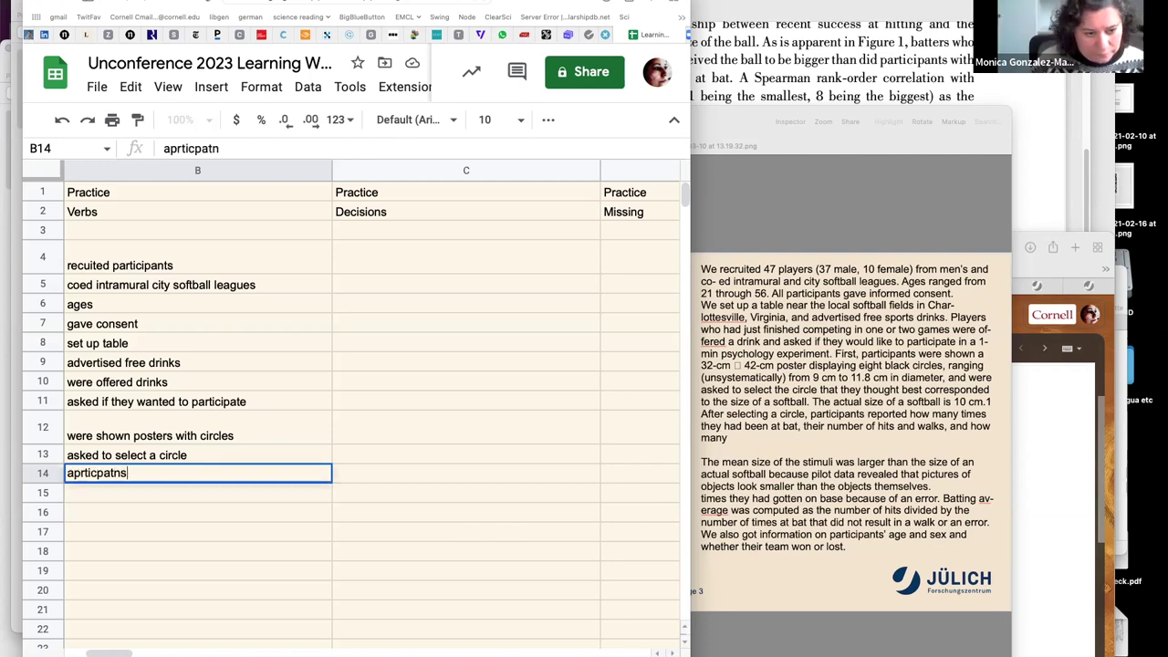
pyautogui.press('BackSpace')
pyautogui.press('BackSpace')
pyautogui.press('BackSpace')
pyautogui.press('BackSpace')
pyautogui.press('BackSpace')
pyautogui.press('BackSpace')
pyautogui.press('BackSpace')
pyautogui.press('BackSpace')
pyautogui.press('BackSpace')
pyautogui.press('BackSpace')
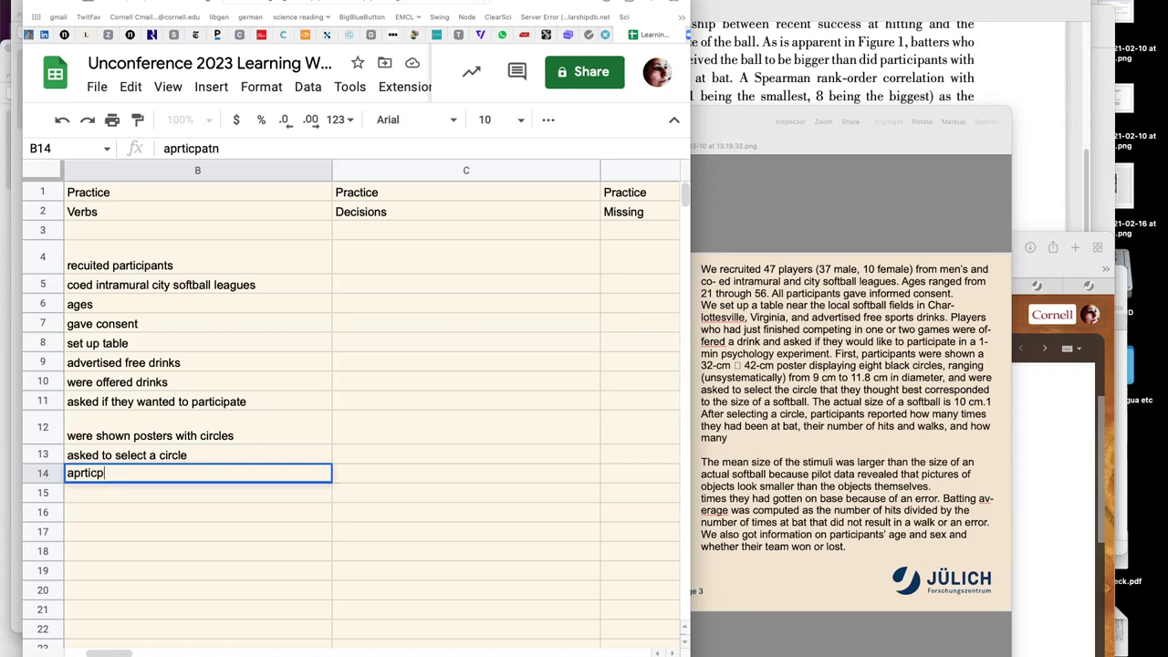
pyautogui.press('BackSpace')
pyautogui.write('participatns reporte')
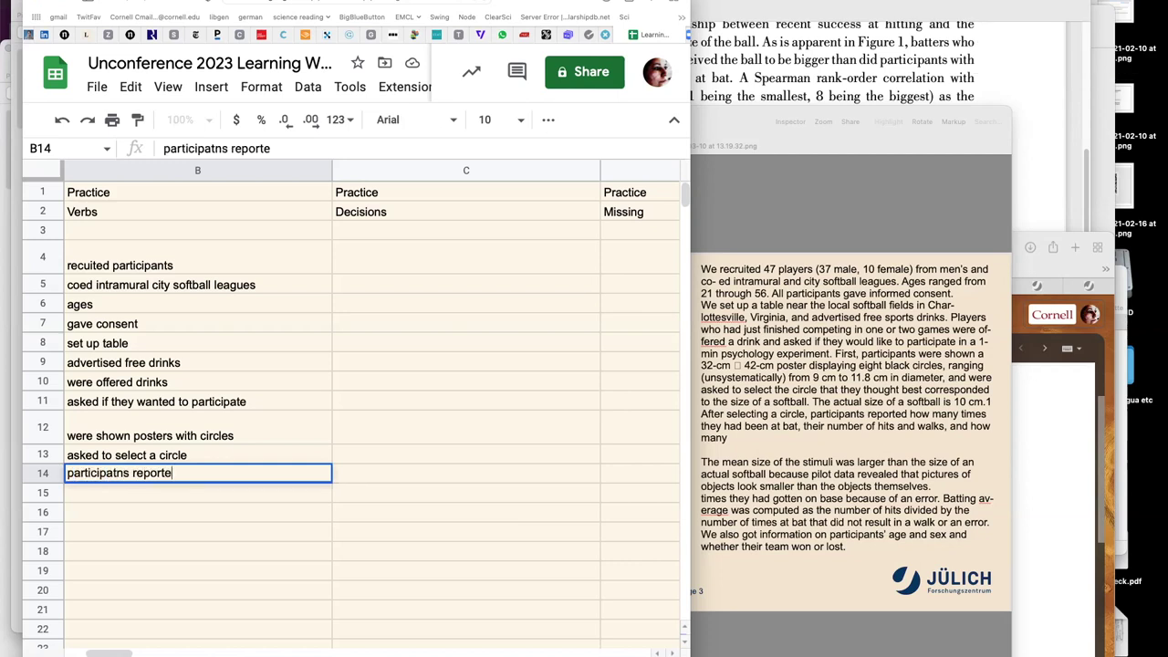
pyautogui.write('d times a')
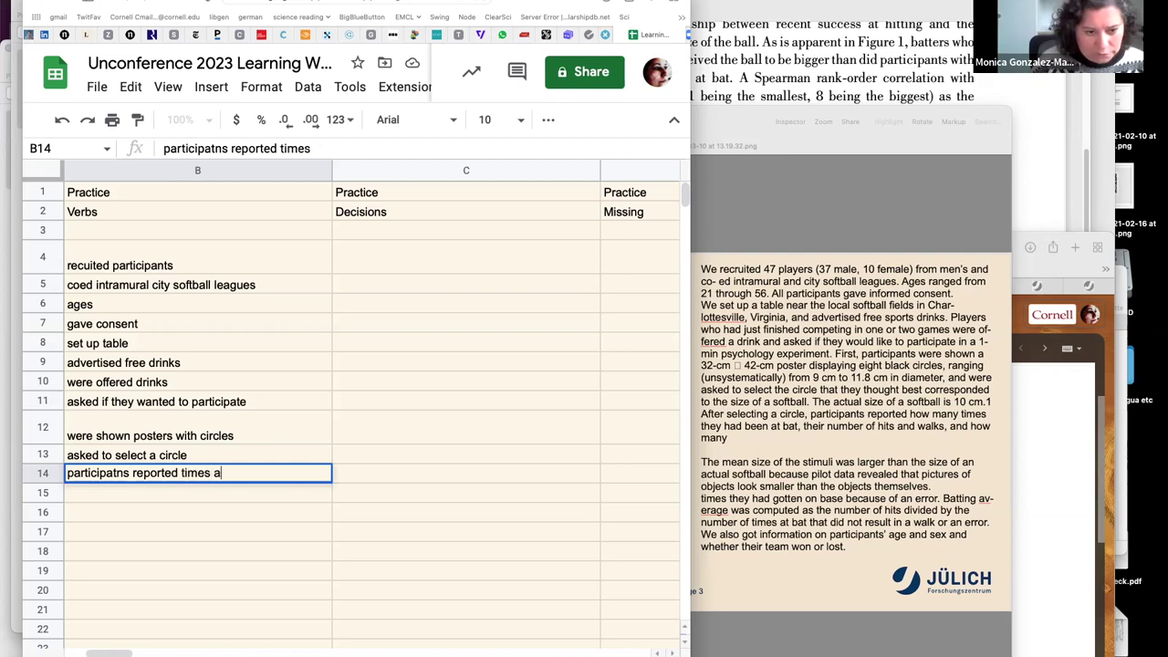
pyautogui.write('t bat')
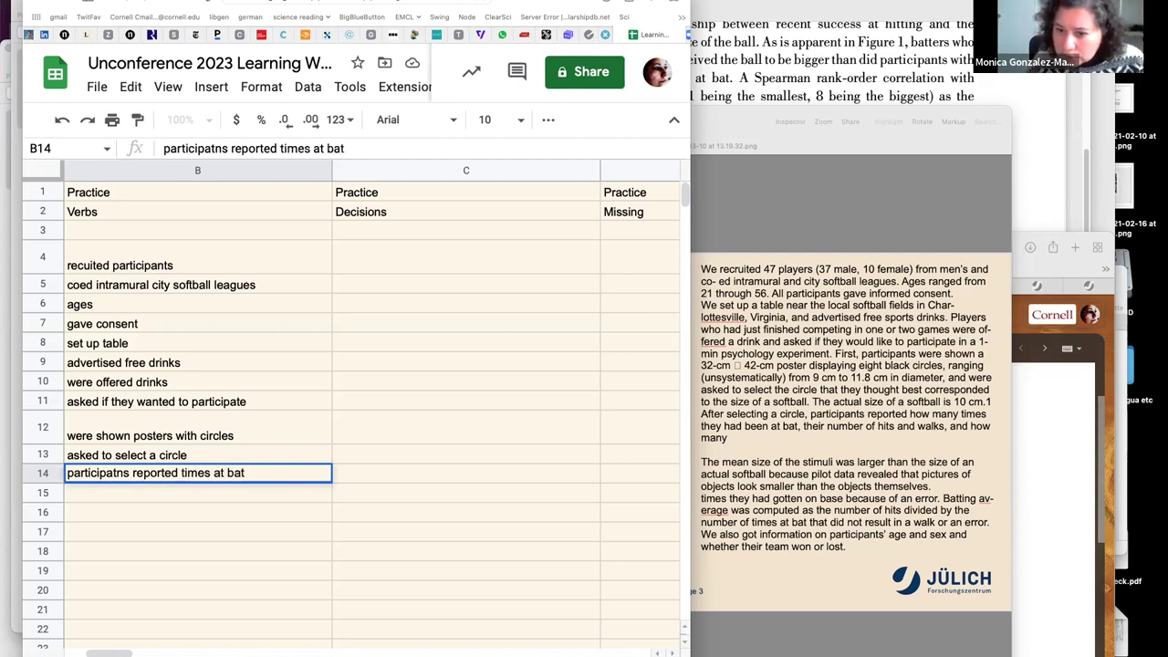
pyautogui.write(', number of ')
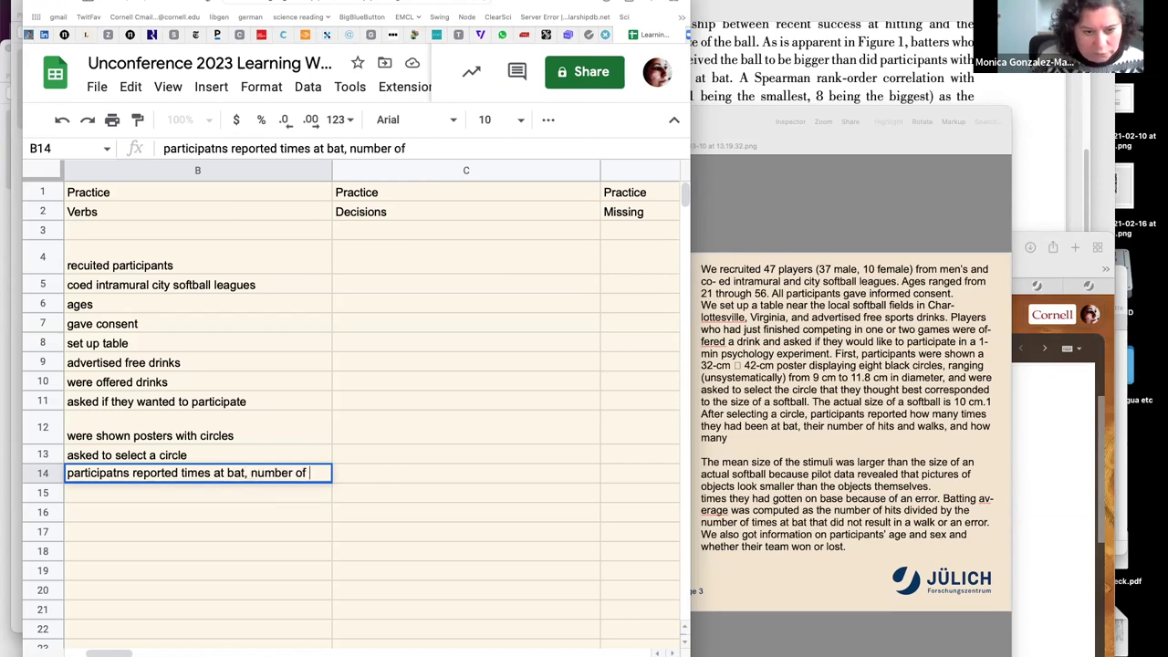
pyautogui.write('hits')
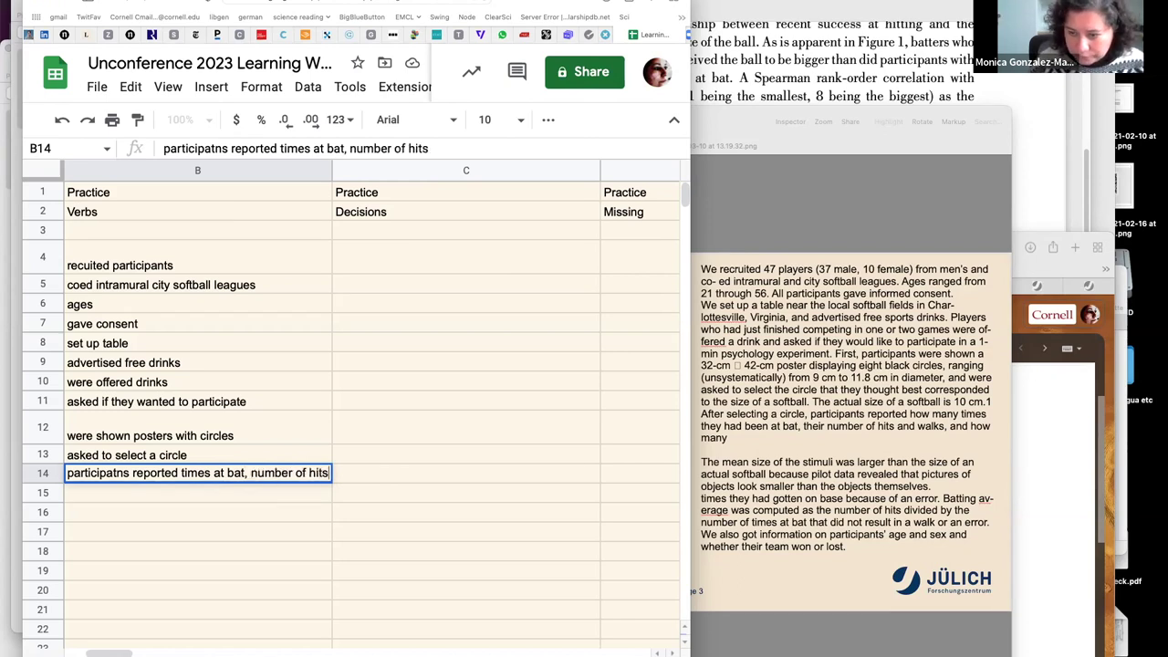
pyautogui.write(' walks')
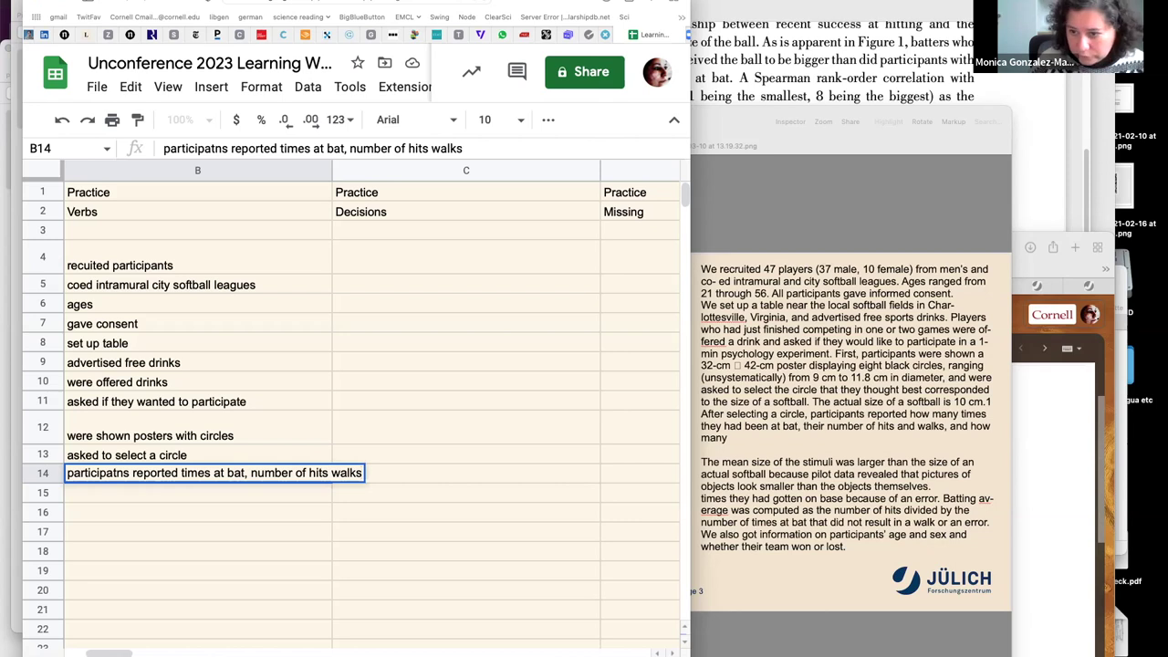
pyautogui.write(',')
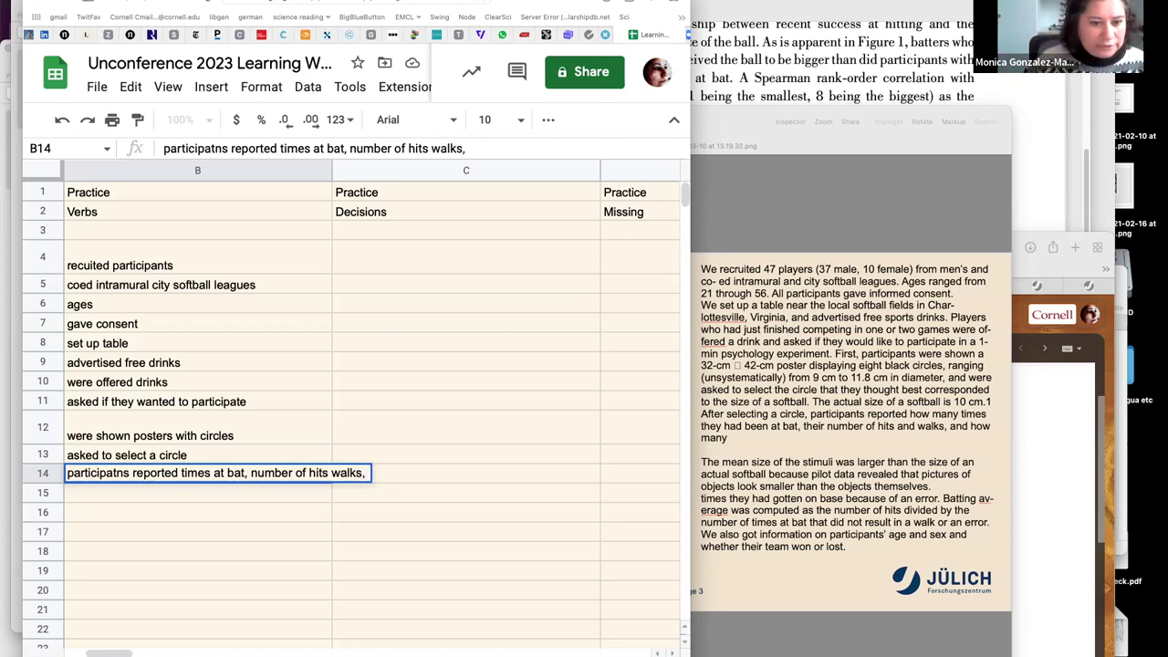
pyautogui.click(89, 498)
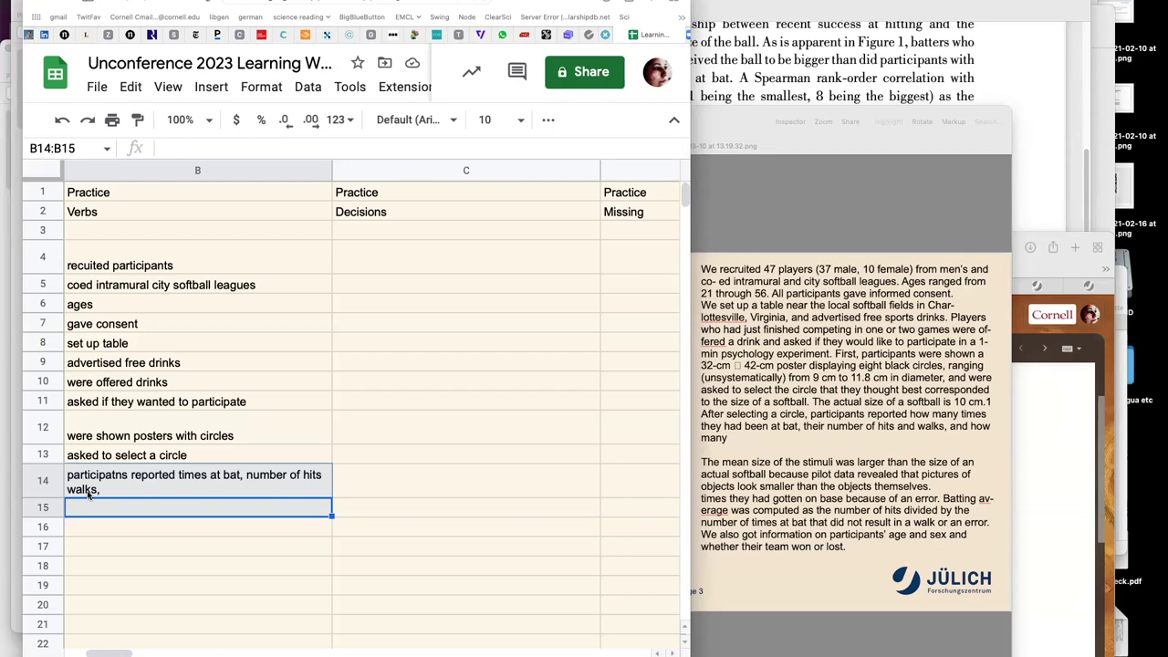
# Enter 'computed batting average' in B15 and 'got demo info and won or lost' in B16
pyautogui.write('comp')
pyautogui.write('uter')
pyautogui.press('BackSpace')
pyautogui.press('BackSpace')
pyautogui.write('ed')
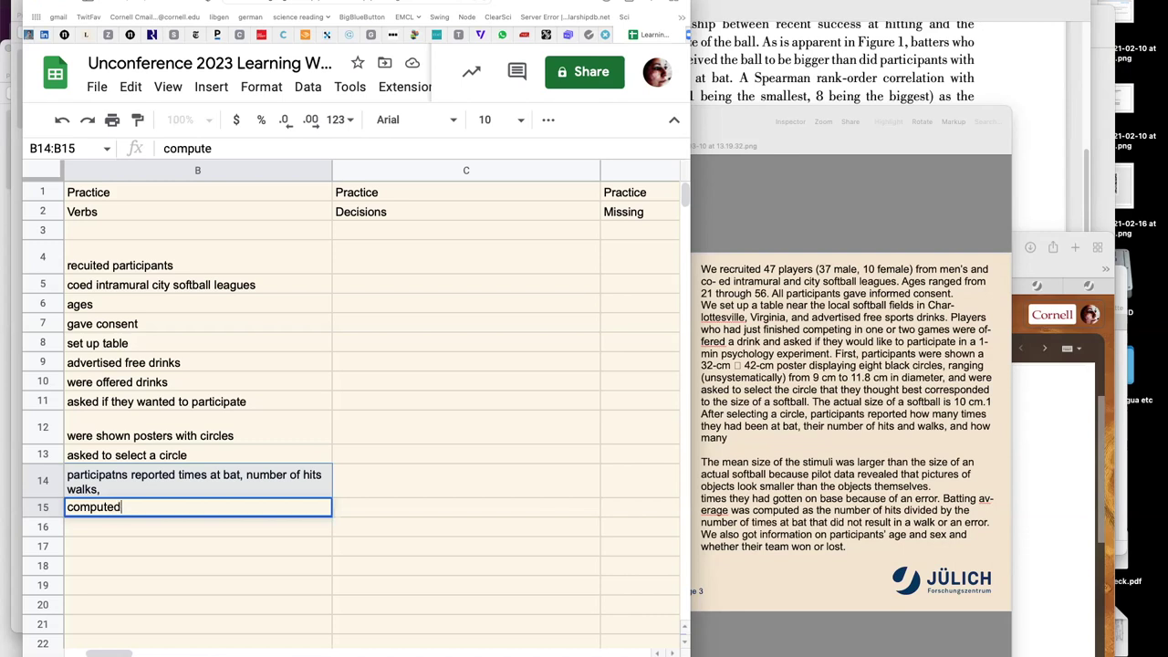
pyautogui.write(' batting average')
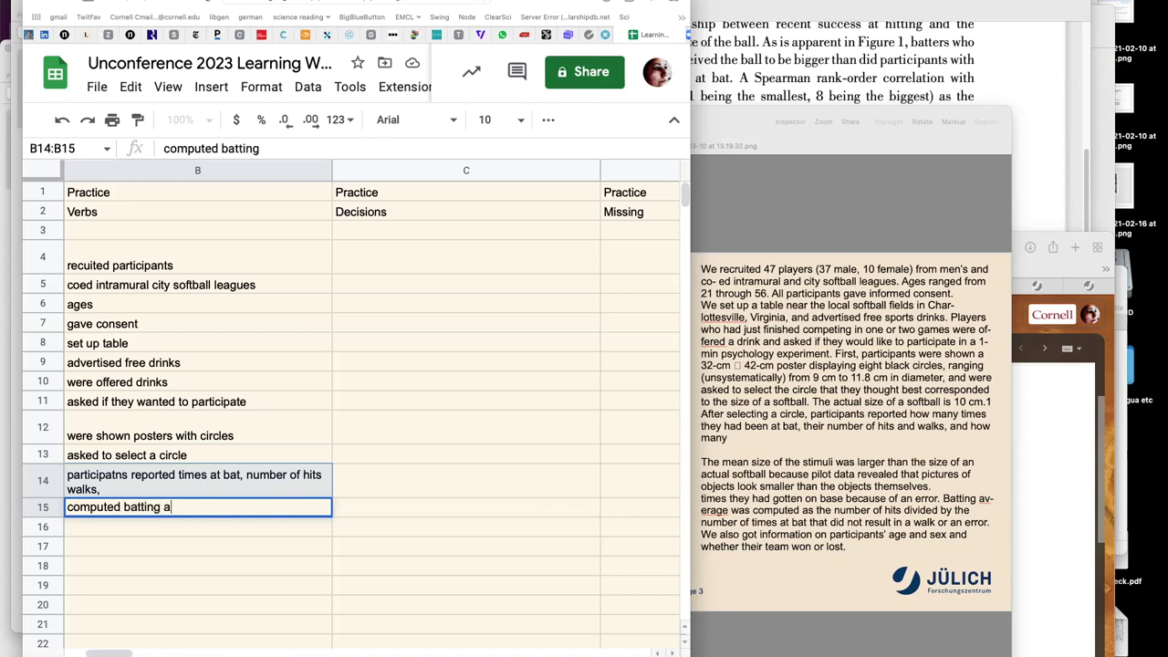
pyautogui.click(79, 532)
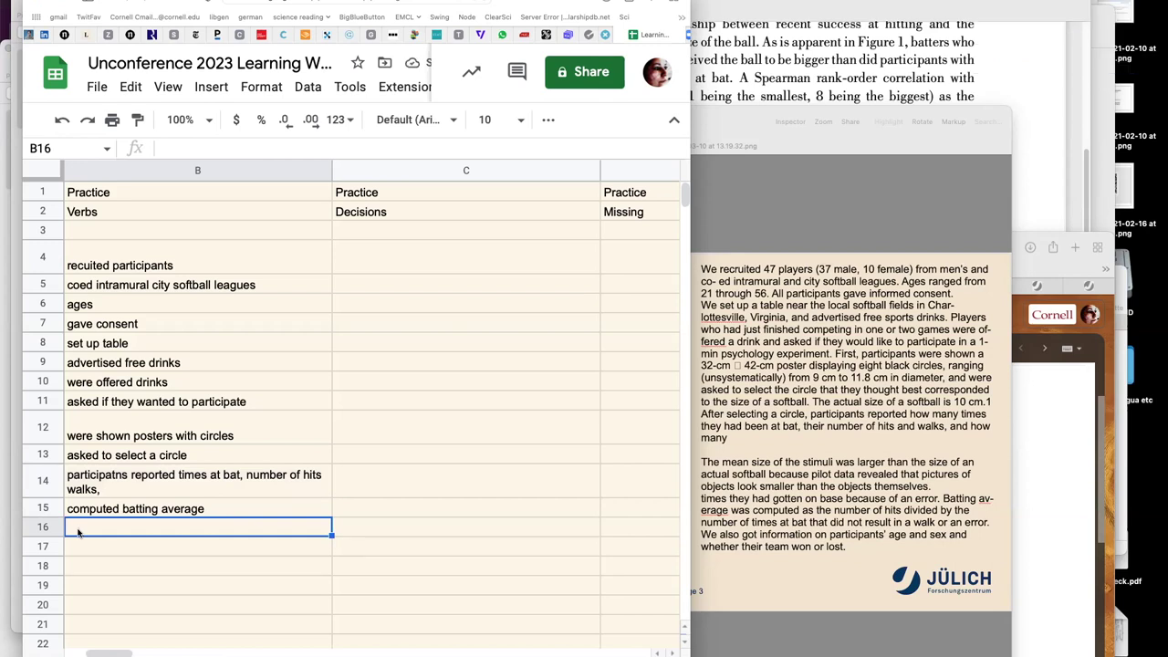
pyautogui.write('got')
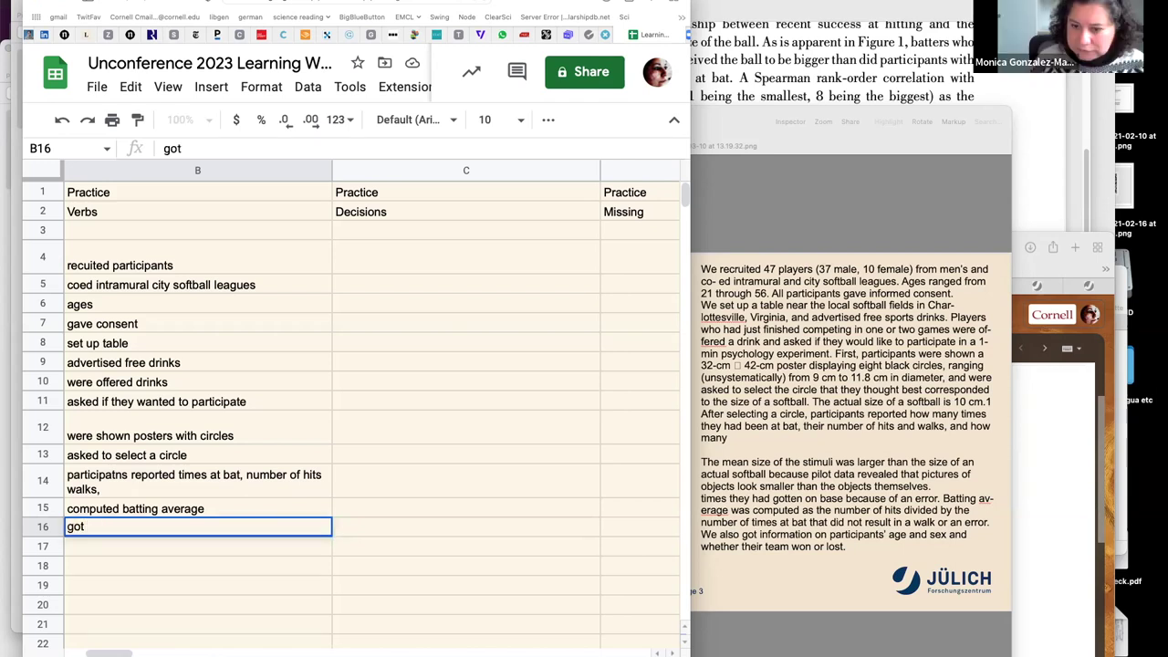
pyautogui.write('dem')
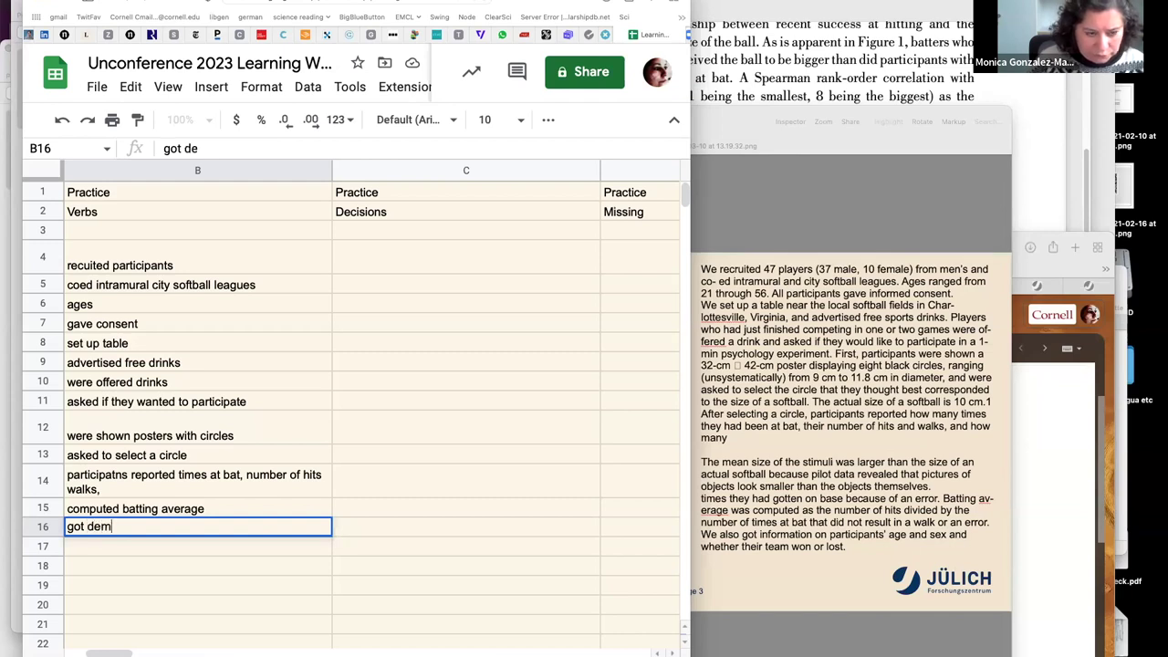
pyautogui.write('o info and wo')
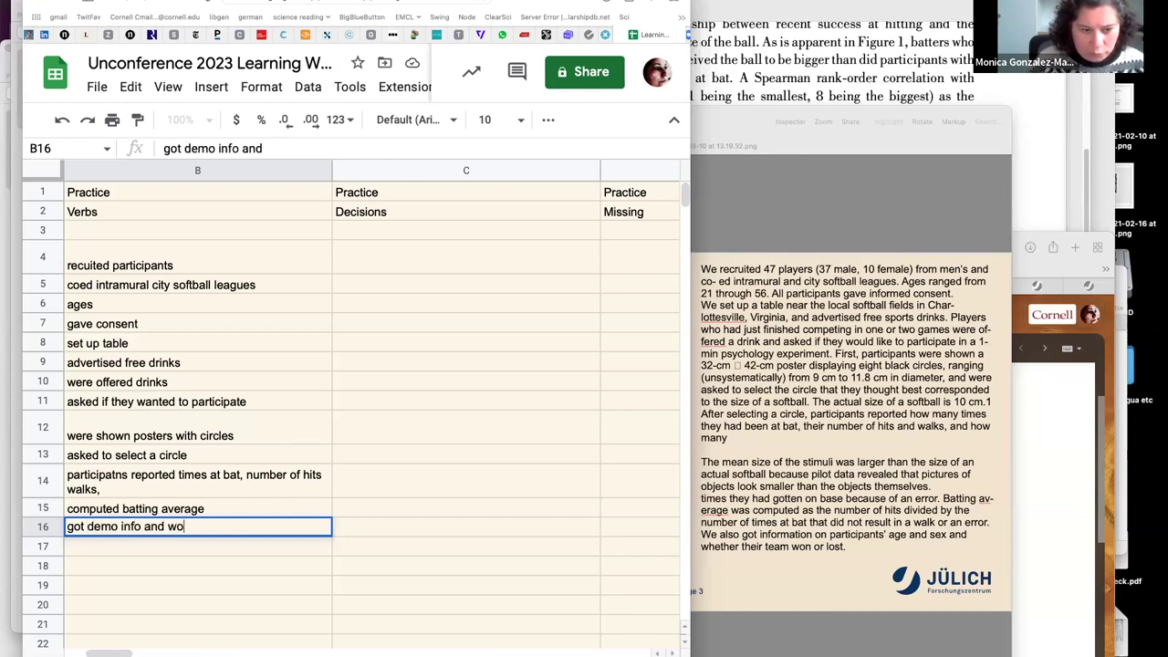
pyautogui.write('n or lost')
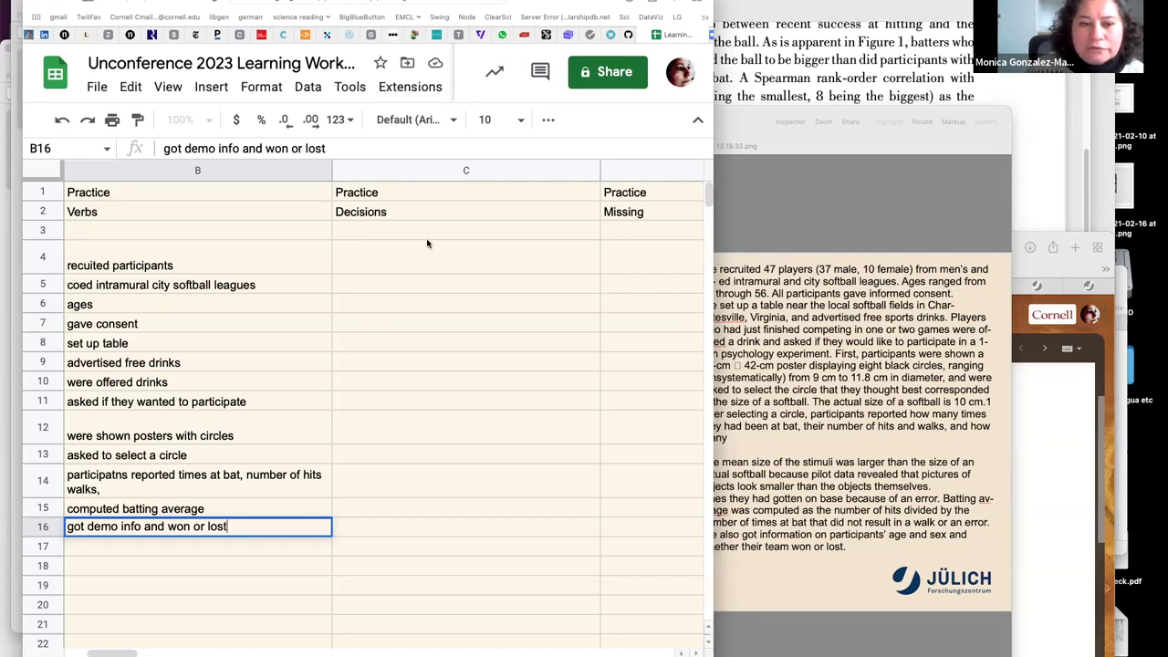
pyautogui.click(355, 263)
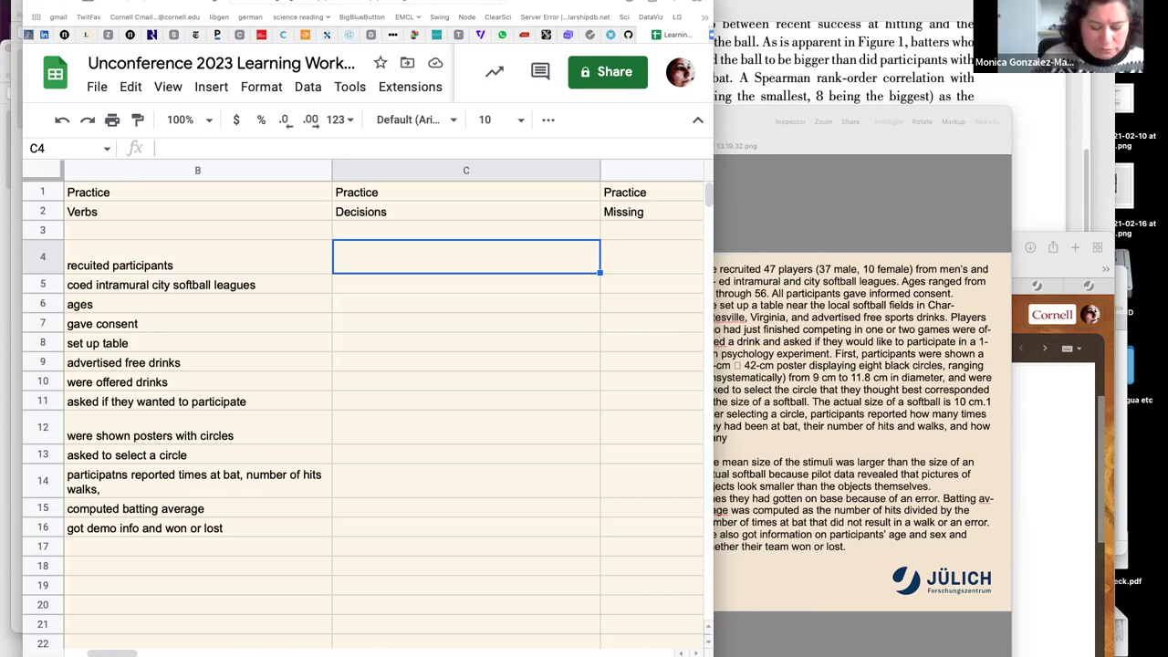
# In C4, type 'how many participants, inclusion and exclusions, where, why these players, why intramural,'
pyautogui.write('how many por')
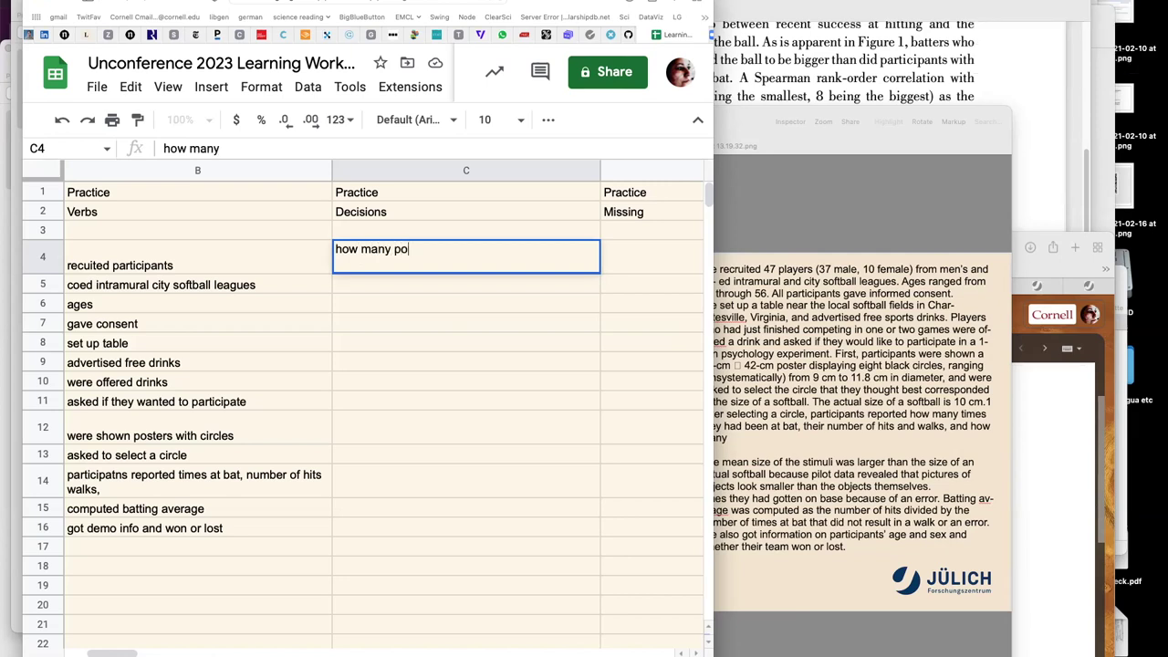
pyautogui.press('BackSpace')
pyautogui.press('BackSpace')
pyautogui.write('articipath')
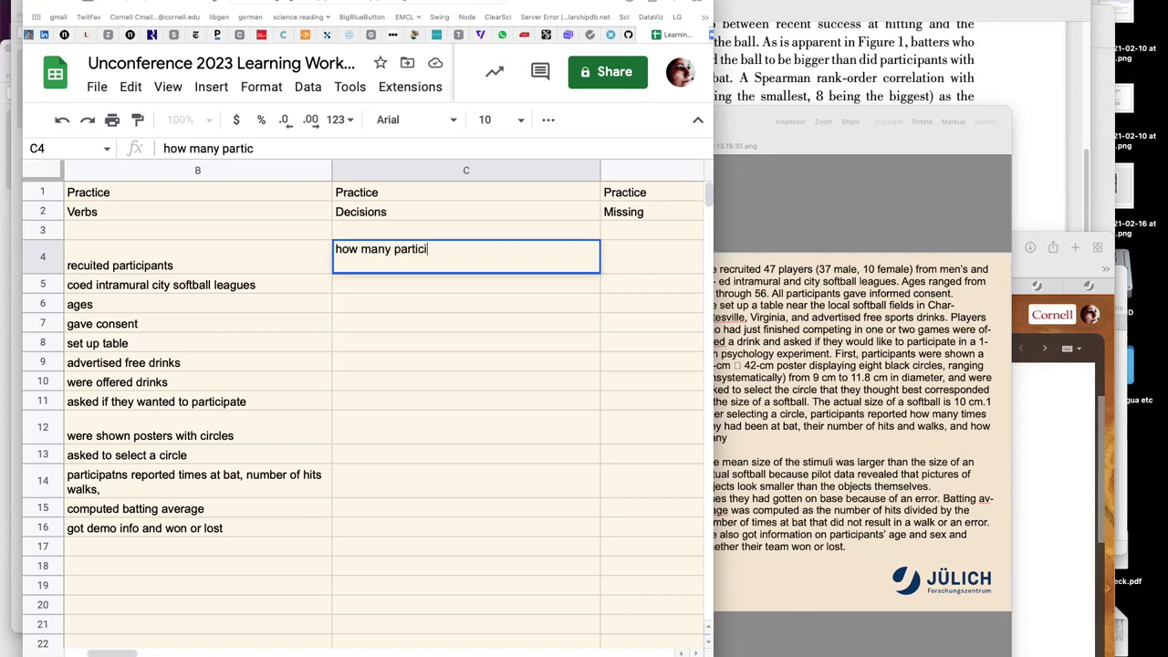
pyautogui.press('BackSpace')
pyautogui.press('BackSpace')
pyautogui.write('nts')
pyautogui.press('BackSpace')
pyautogui.press('BackSpace')
pyautogui.press('BackSpace')
pyautogui.write('nts,')
pyautogui.write('inclusio')
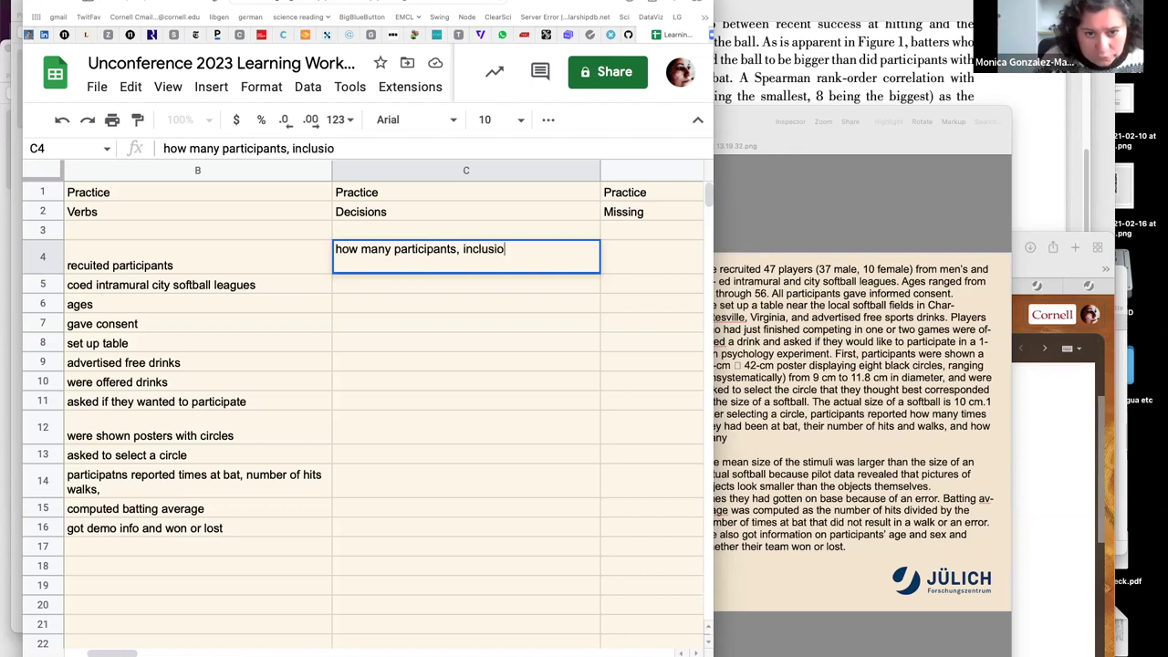
pyautogui.write('n and exp')
pyautogui.press('BackSpace')
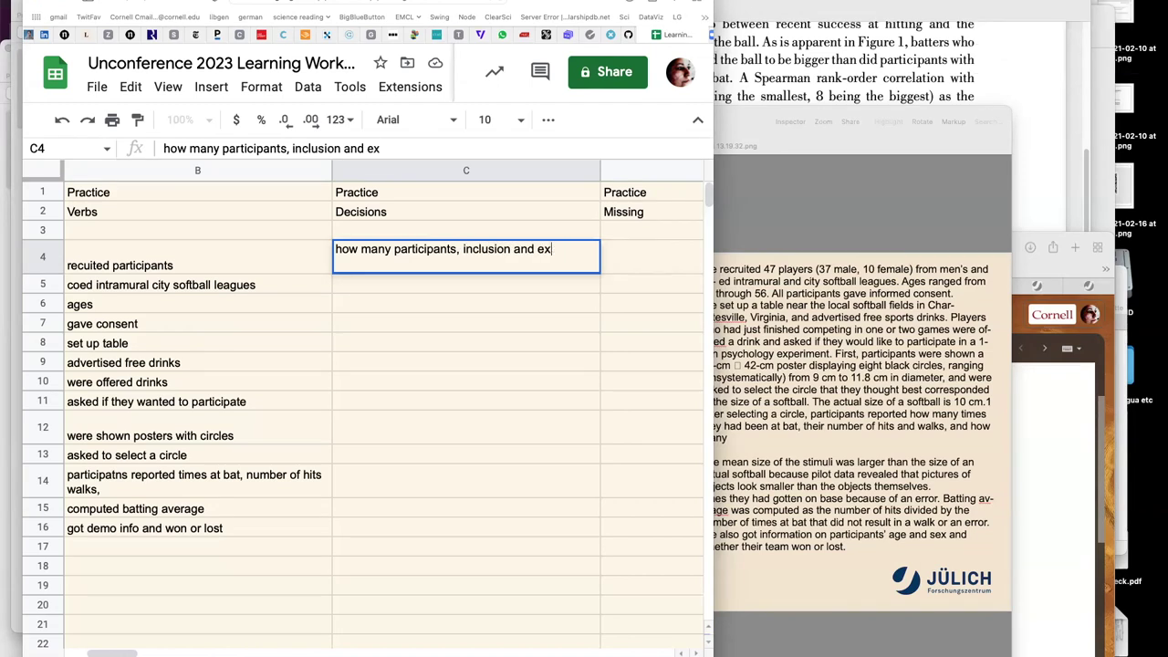
pyautogui.write('clusions')
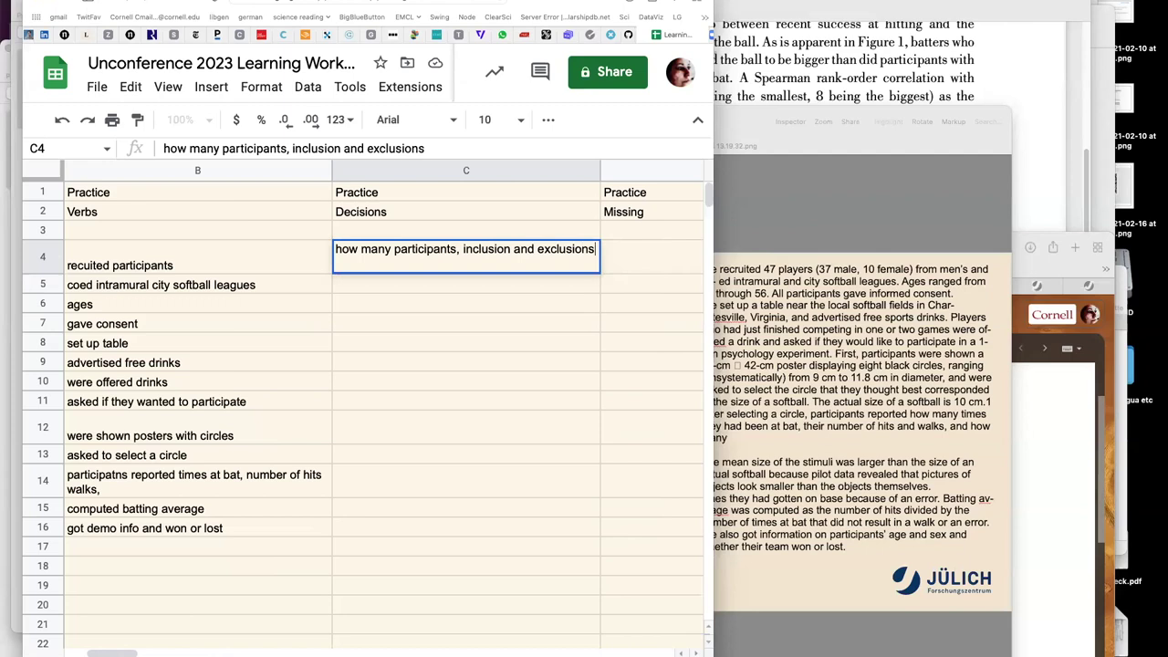
pyautogui.write(', where,')
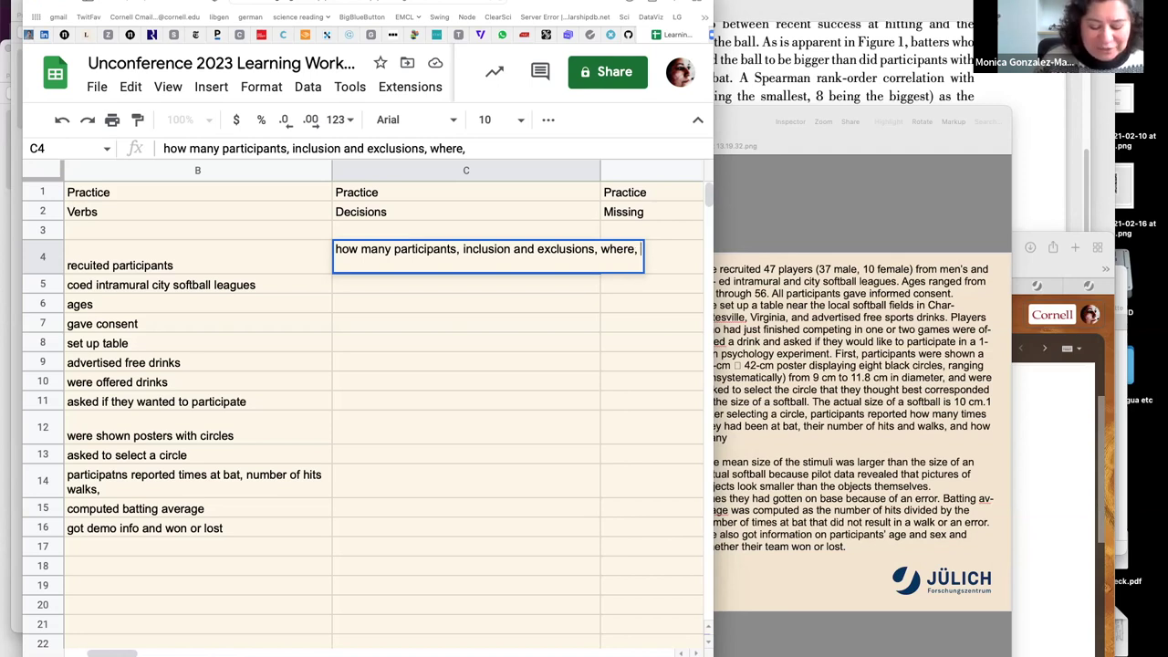
pyautogui.write('why these players, why intra')
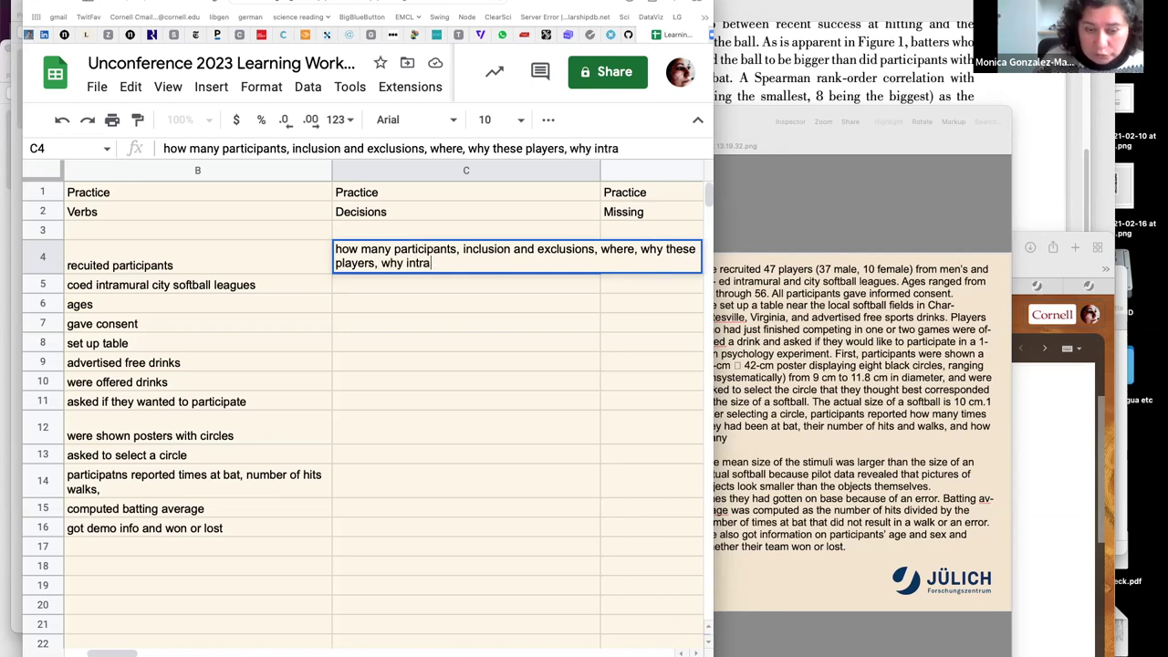
pyautogui.write('mural,')
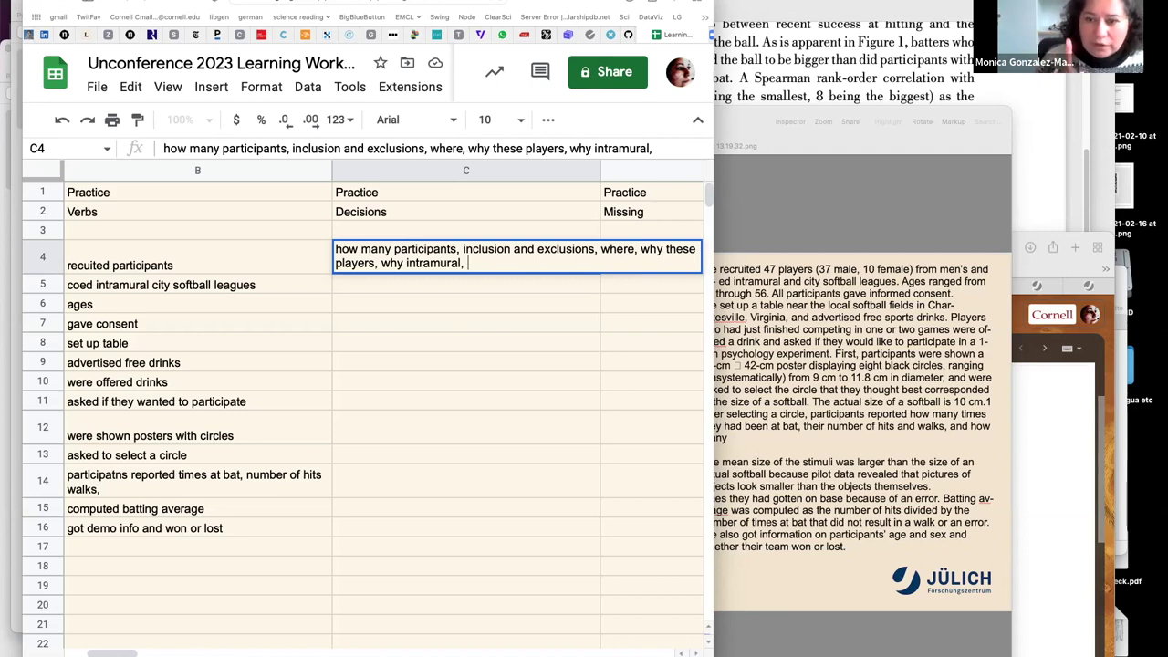
# Append 'city leagues, over what time period is recruitment,' to the C4 note
pyautogui.write('city')
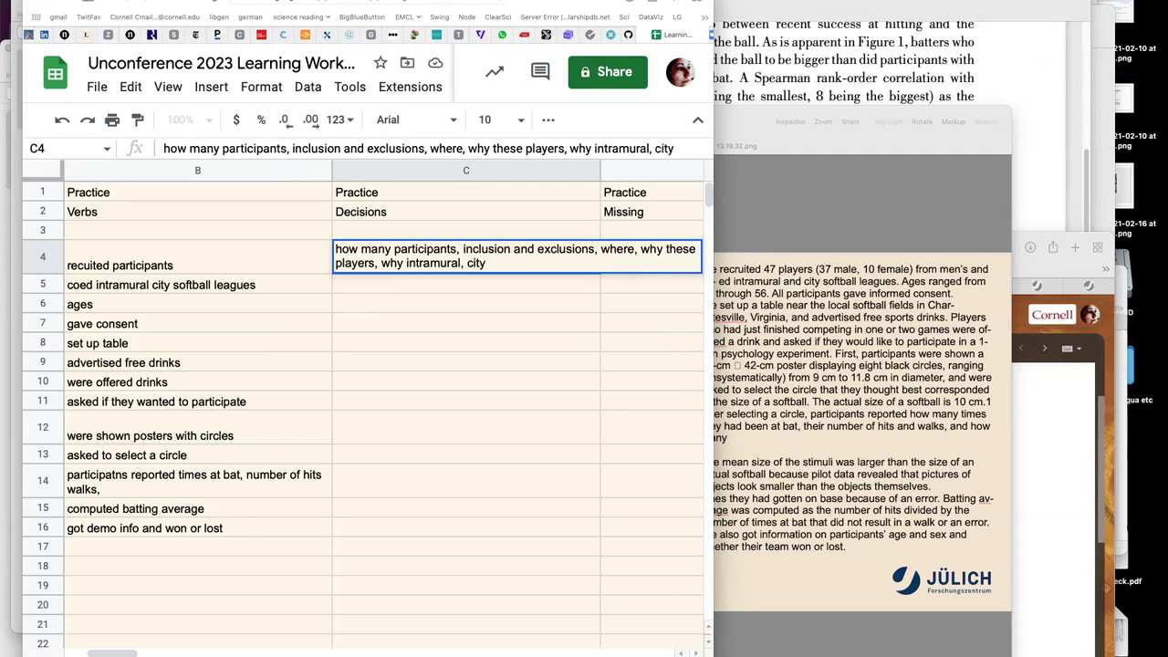
pyautogui.write(' leagues,')
pyautogui.write('over what tim')
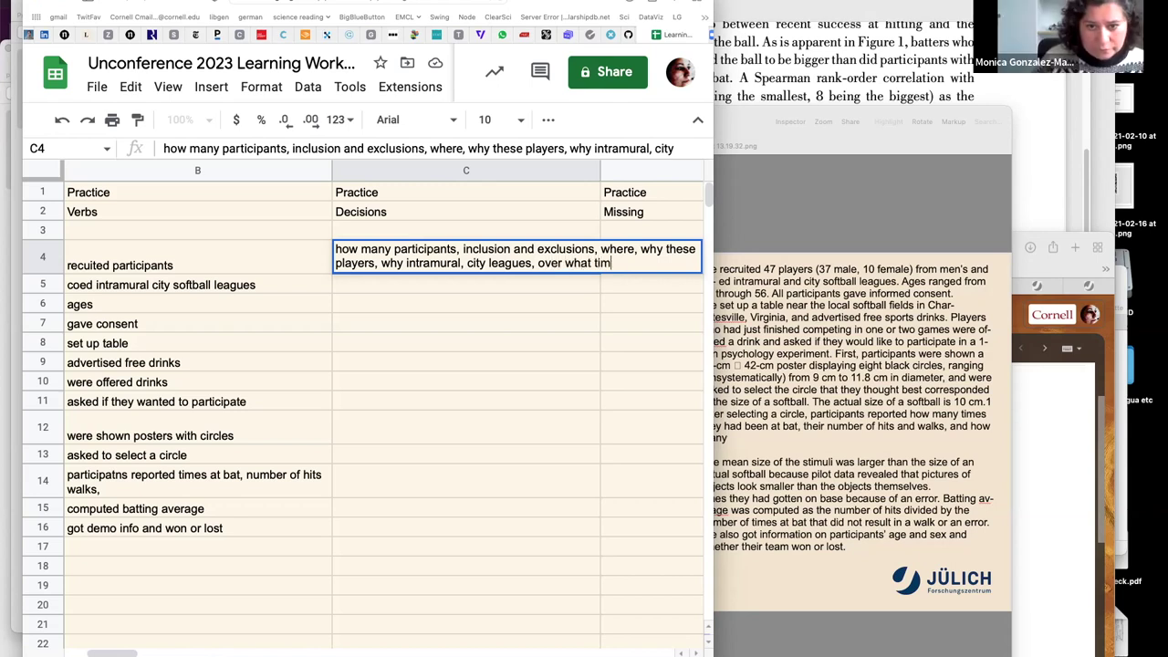
pyautogui.write('e period is recruitment')
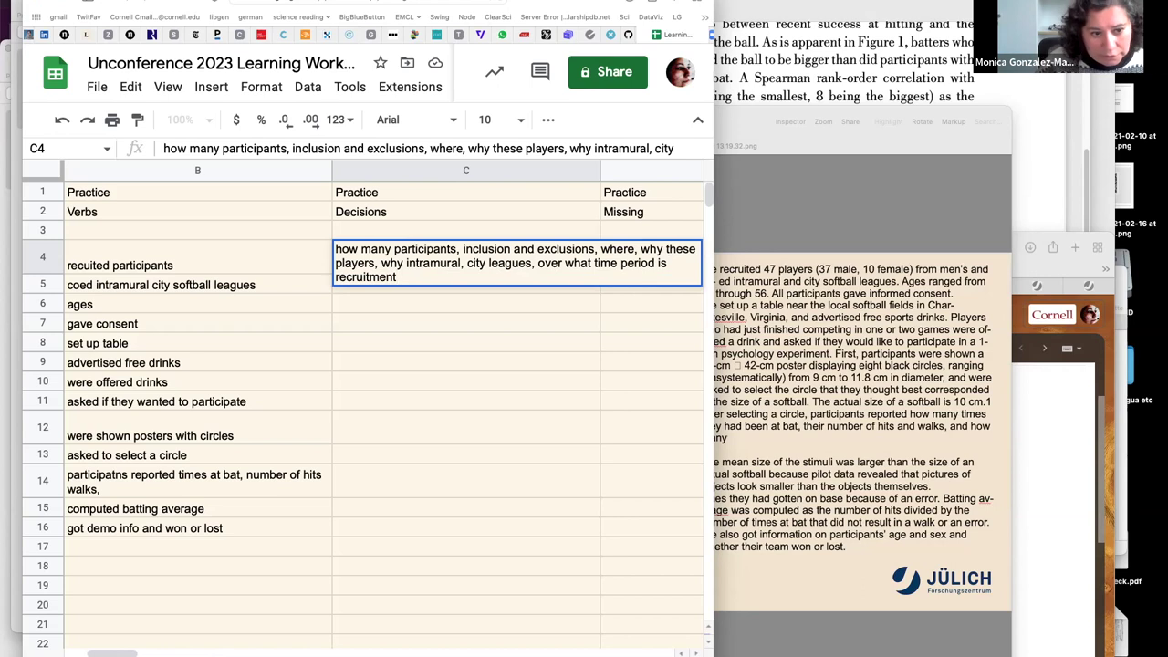
pyautogui.write(',')
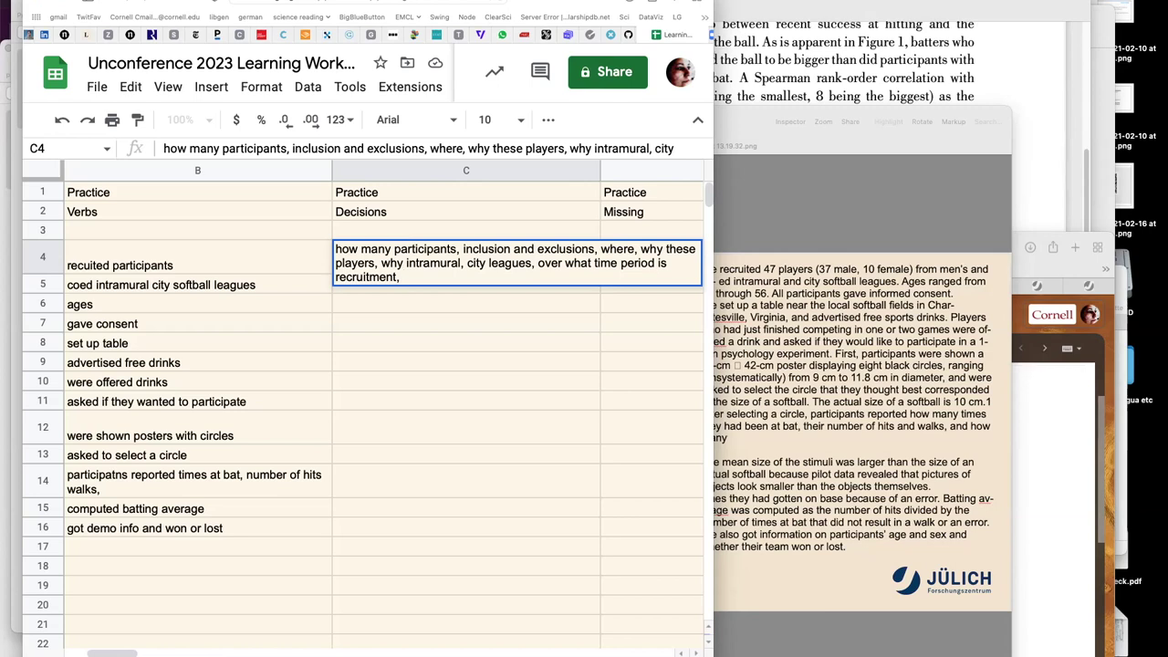
pyautogui.write('d')
pyautogui.press('BackSpace')
# Append 'higher number of men than women, gender imbalance,' to the C4 note
pyautogui.write('was the ')
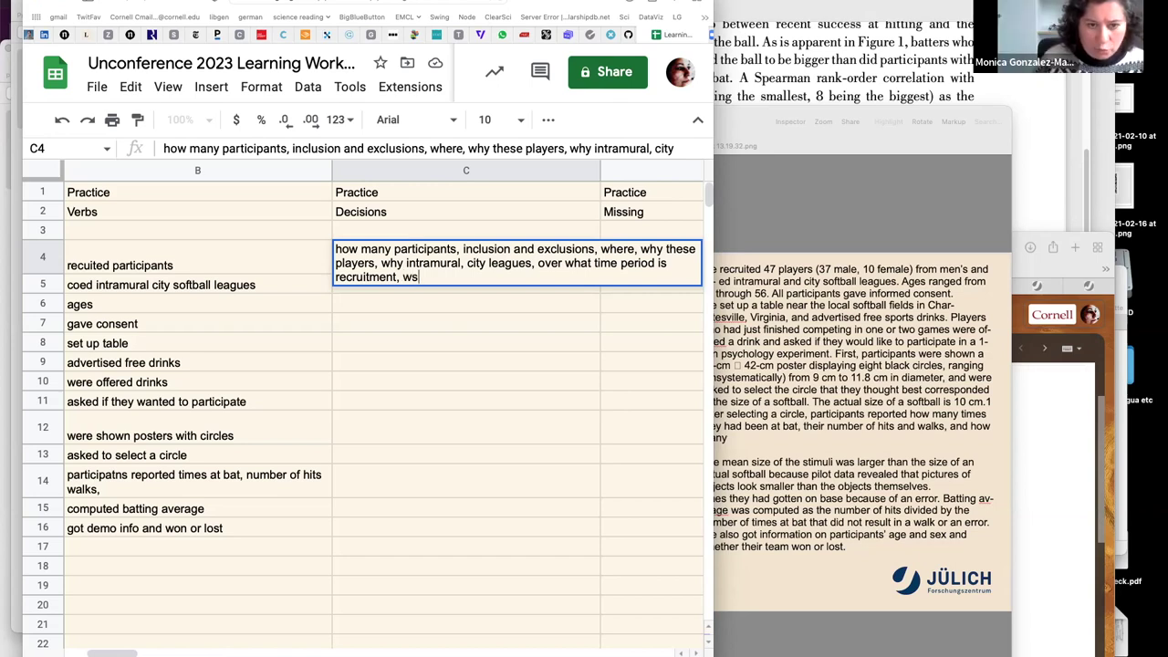
pyautogui.write('higher number')
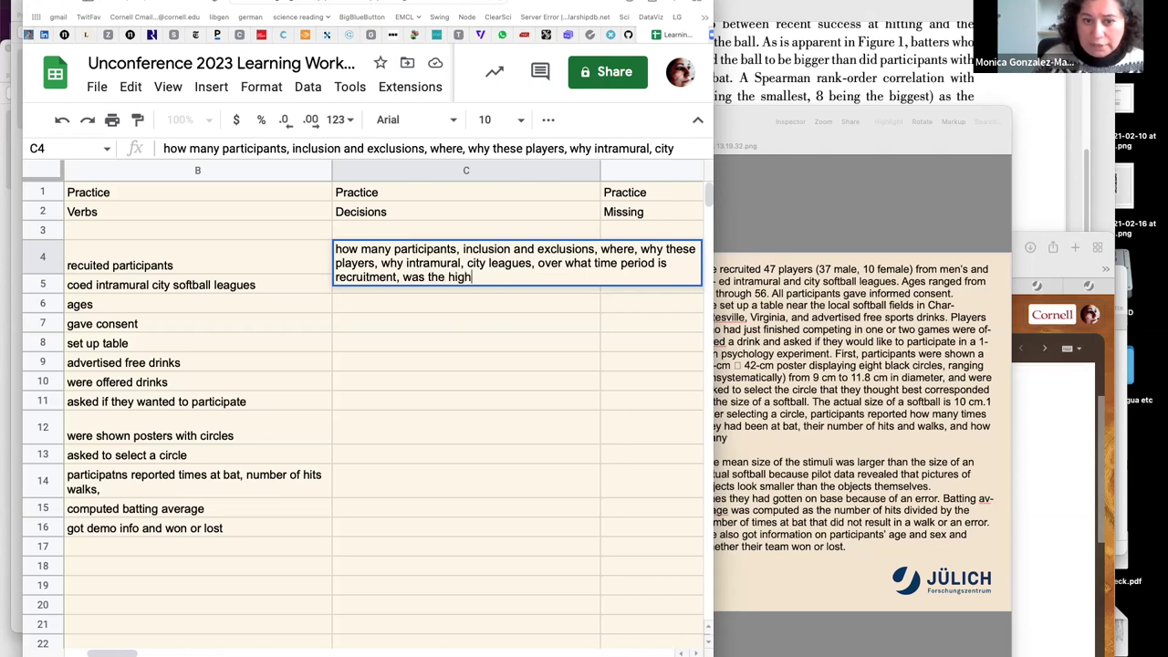
pyautogui.press('BackSpace')
pyautogui.press('BackSpace')
pyautogui.press('BackSpace')
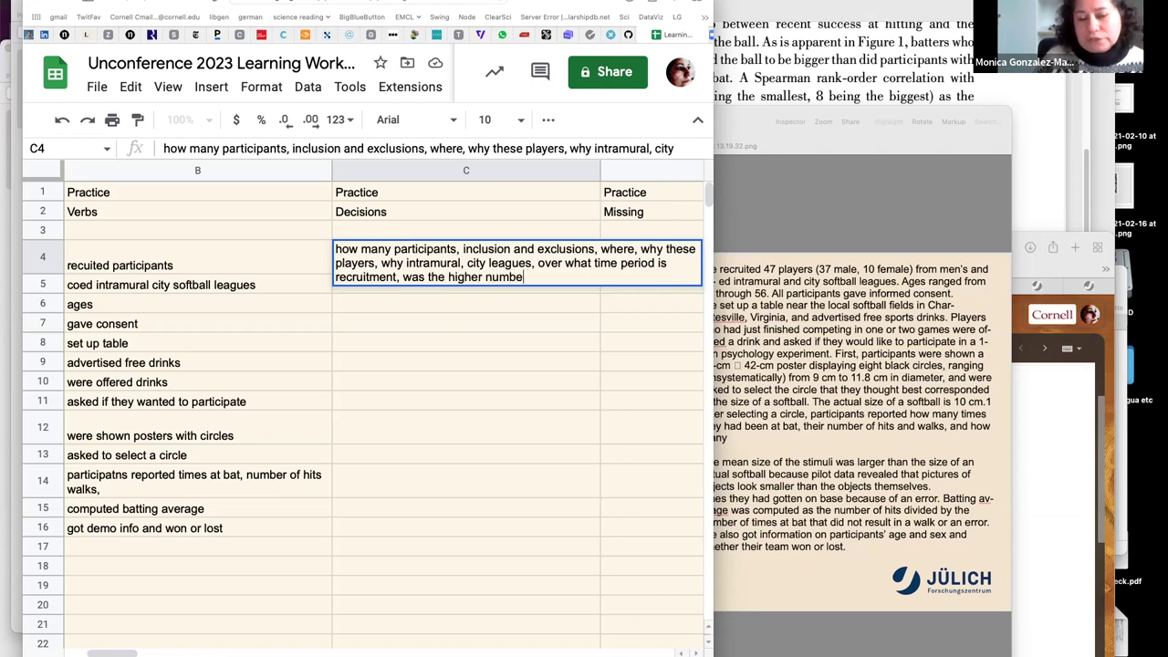
pyautogui.press('BackSpace')
pyautogui.press('BackSpace')
pyautogui.press('BackSpace')
pyautogui.press('BackSpace')
pyautogui.press('BackSpace')
pyautogui.press('BackSpace')
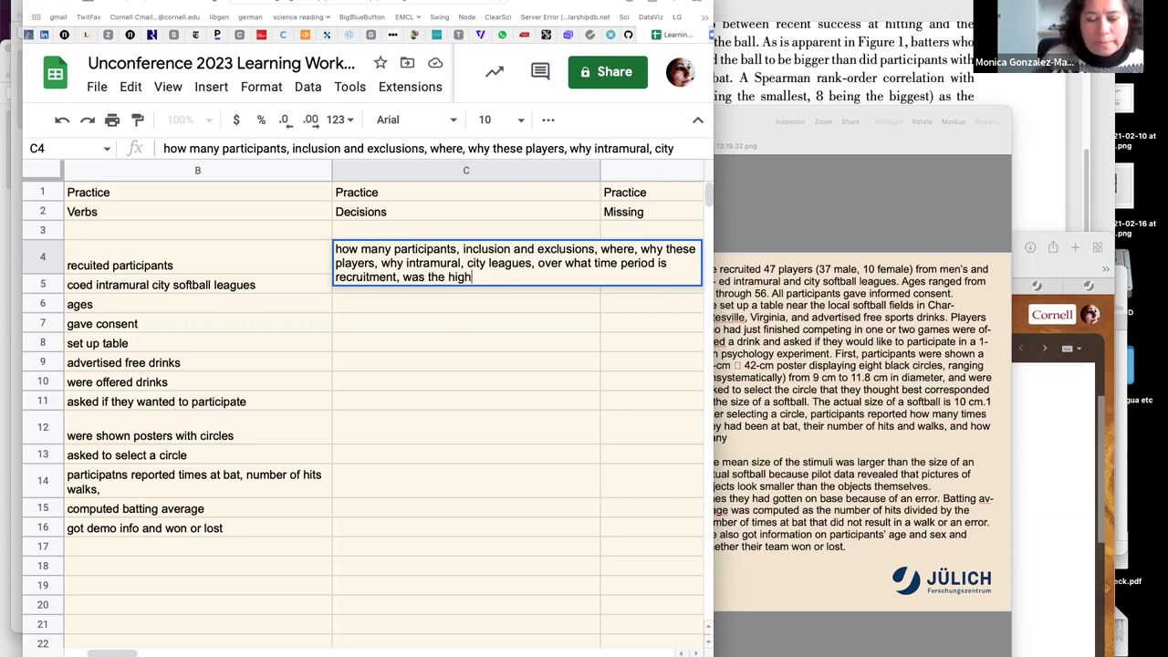
pyautogui.press('BackSpace')
pyautogui.press('BackSpace')
pyautogui.press('BackSpace')
pyautogui.press('BackSpace')
pyautogui.press('BackSpace')
pyautogui.press('BackSpace')
pyautogui.press('BackSpace')
pyautogui.press('BackSpace')
pyautogui.press('BackSpace')
pyautogui.press('BackSpace')
pyautogui.press('BackSpace')
pyautogui.press('BackSpace')
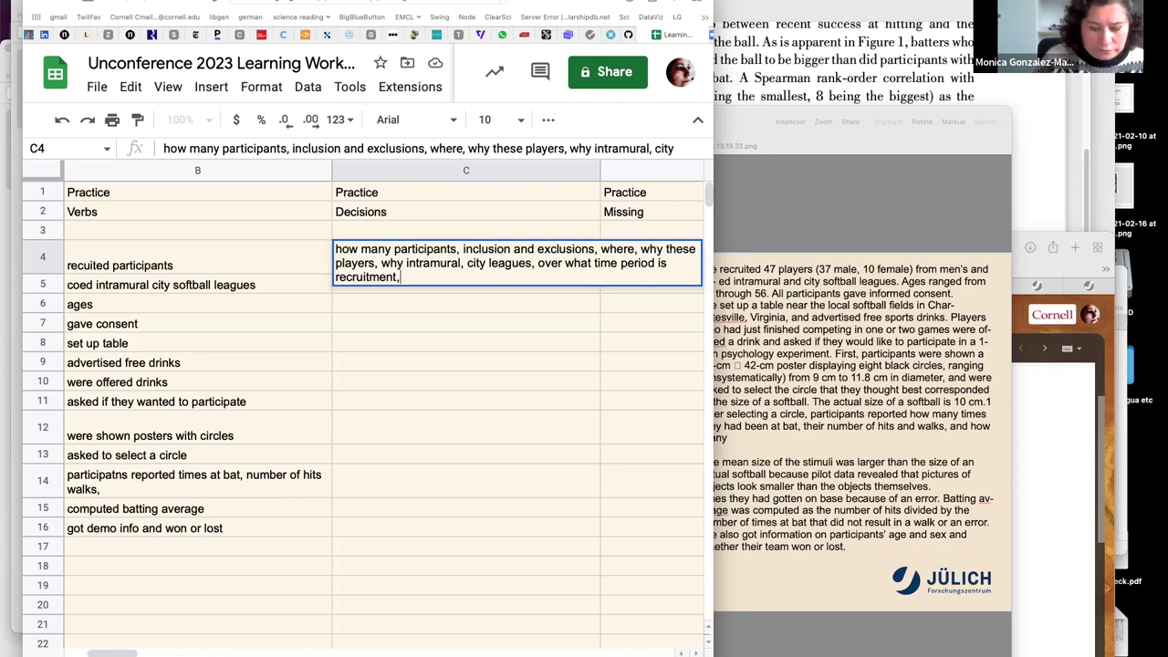
pyautogui.write('h')
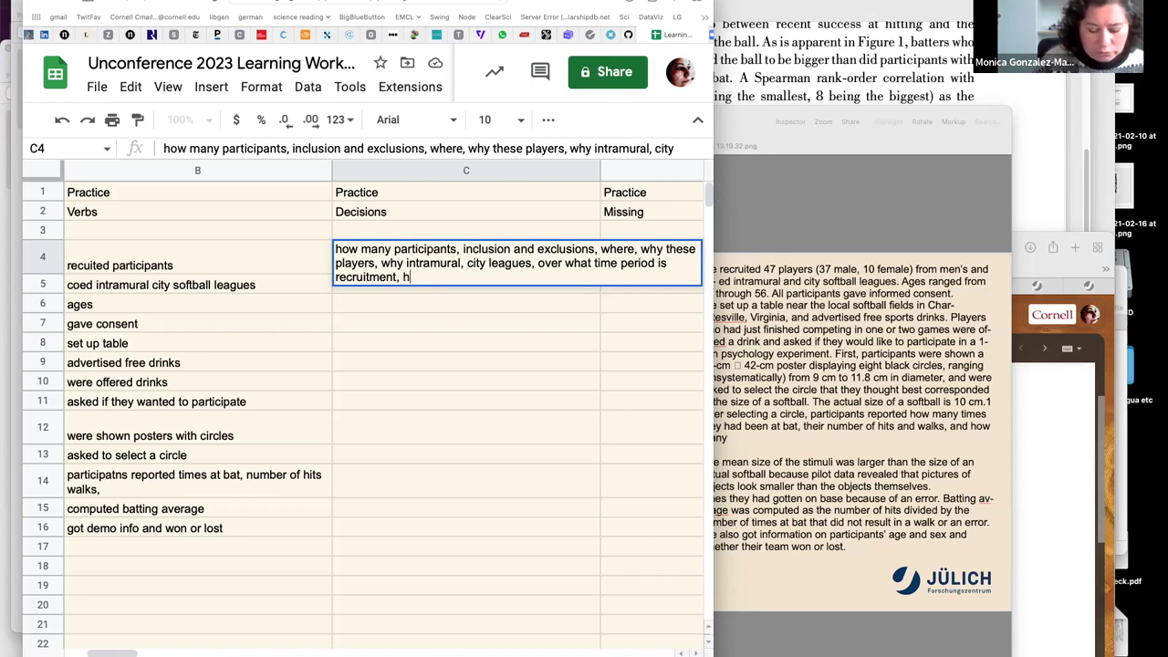
pyautogui.write('igher number of m')
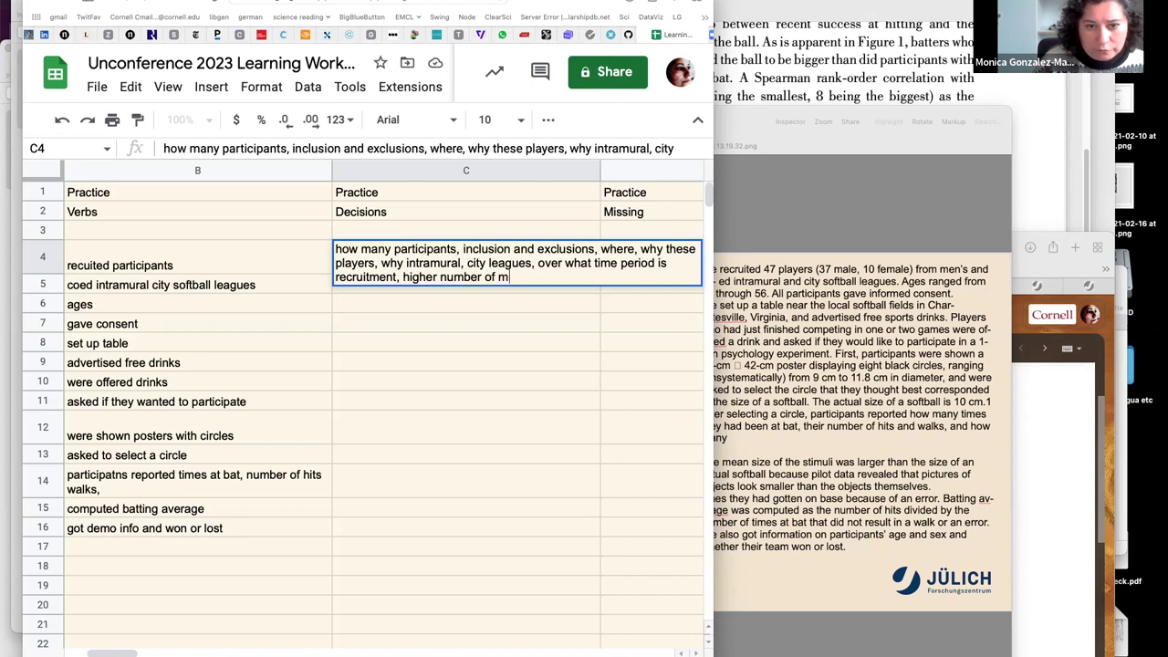
pyautogui.write('en than women')
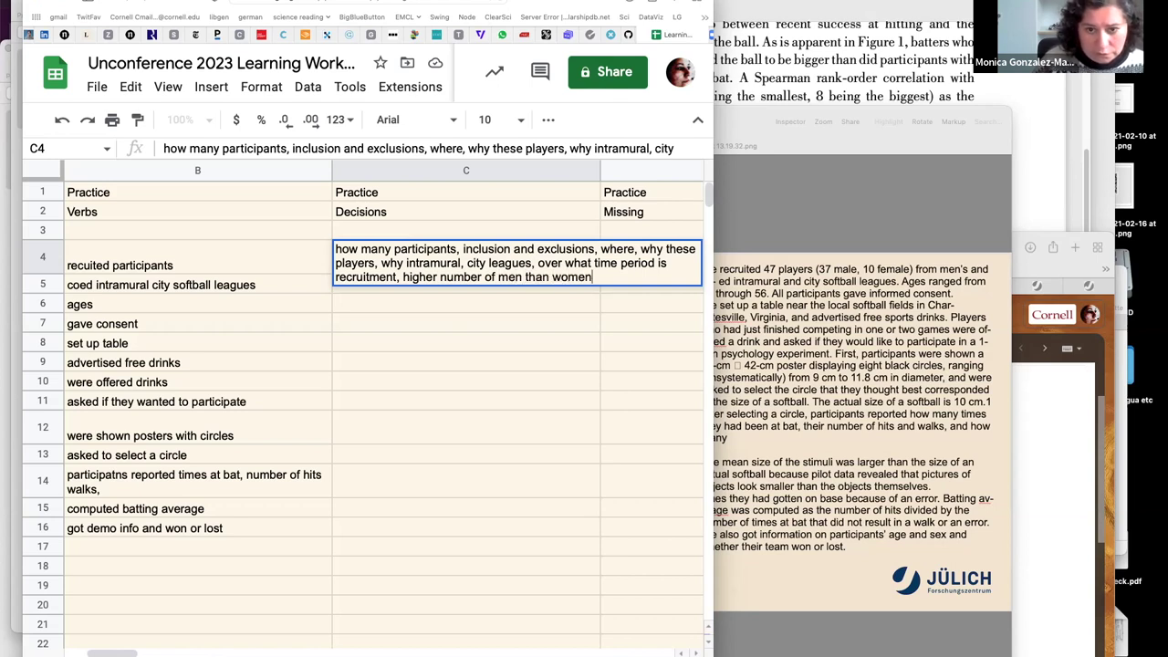
pyautogui.write('ender')
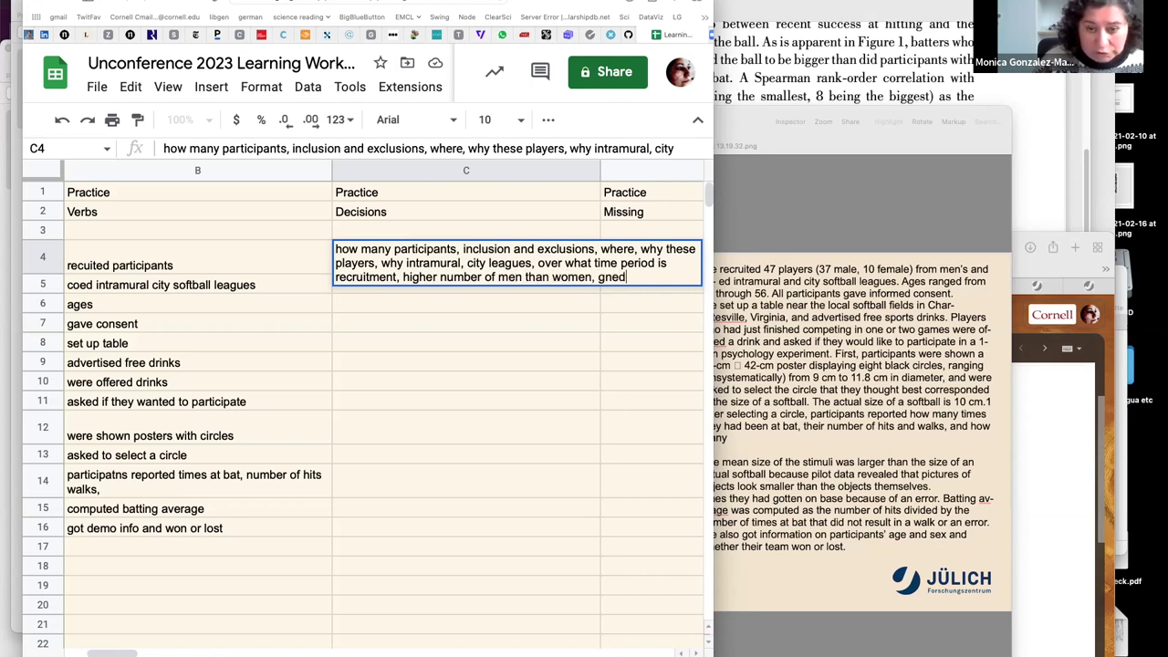
pyautogui.press('BackSpace')
pyautogui.press('BackSpace')
pyautogui.press('BackSpace')
pyautogui.press('BackSpace')
pyautogui.press('BackSpace')
pyautogui.write('en')
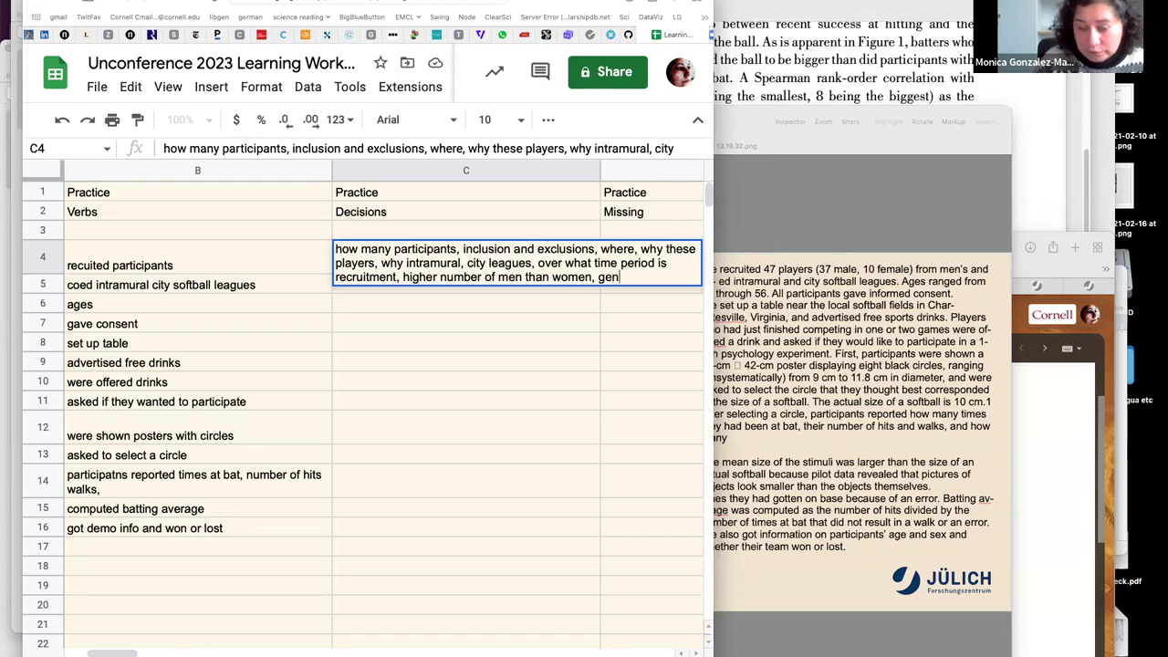
pyautogui.write('der i')
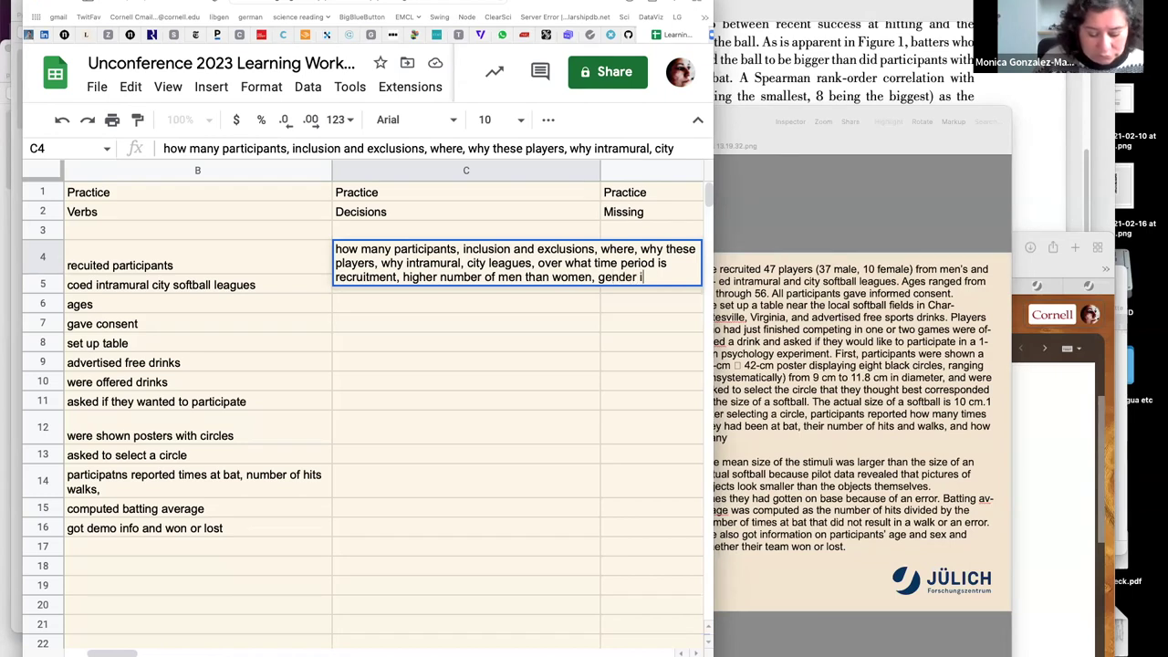
pyautogui.write('mbalan')
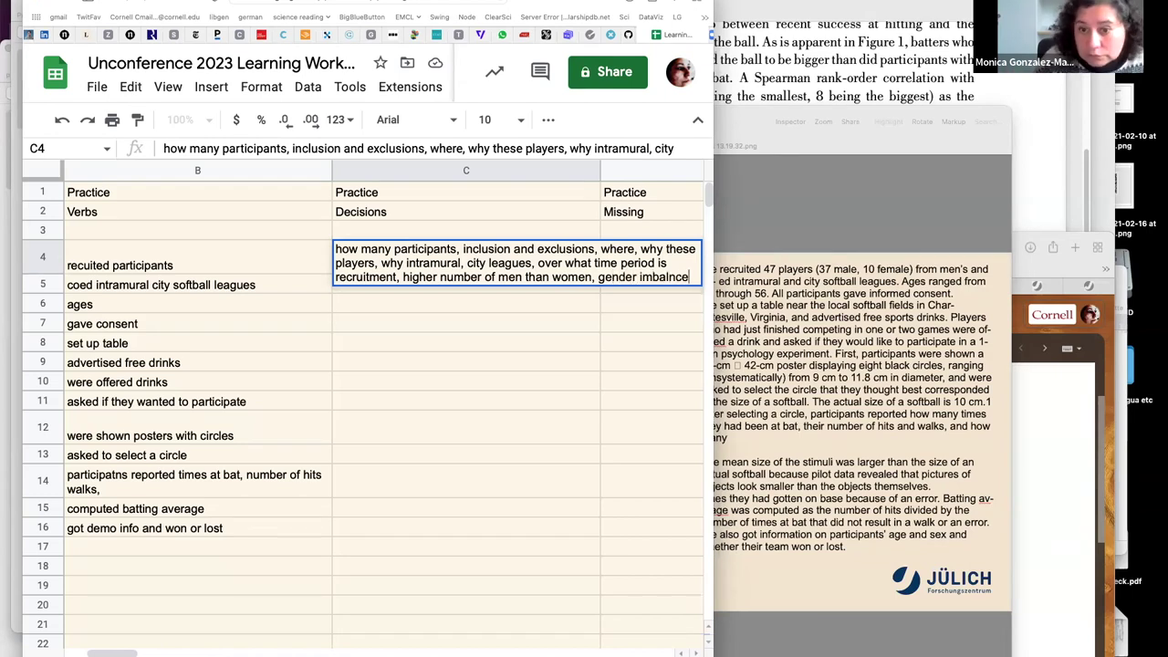
pyautogui.press('BackSpace')
pyautogui.press('BackSpace')
pyautogui.write('ance')
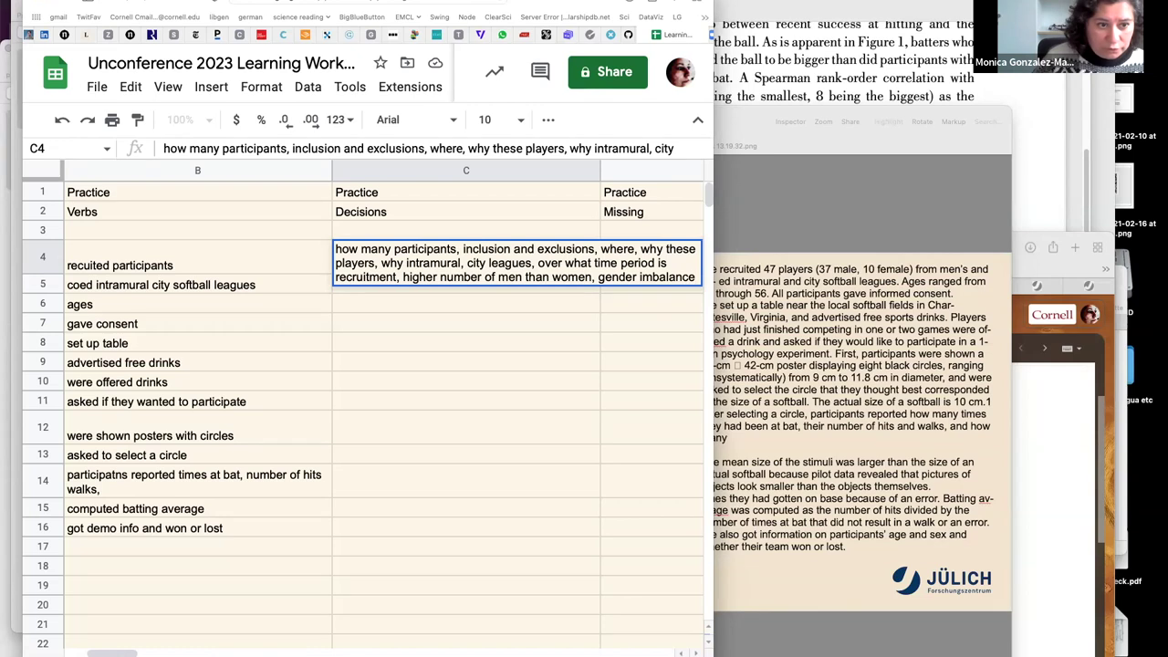
pyautogui.write(',')
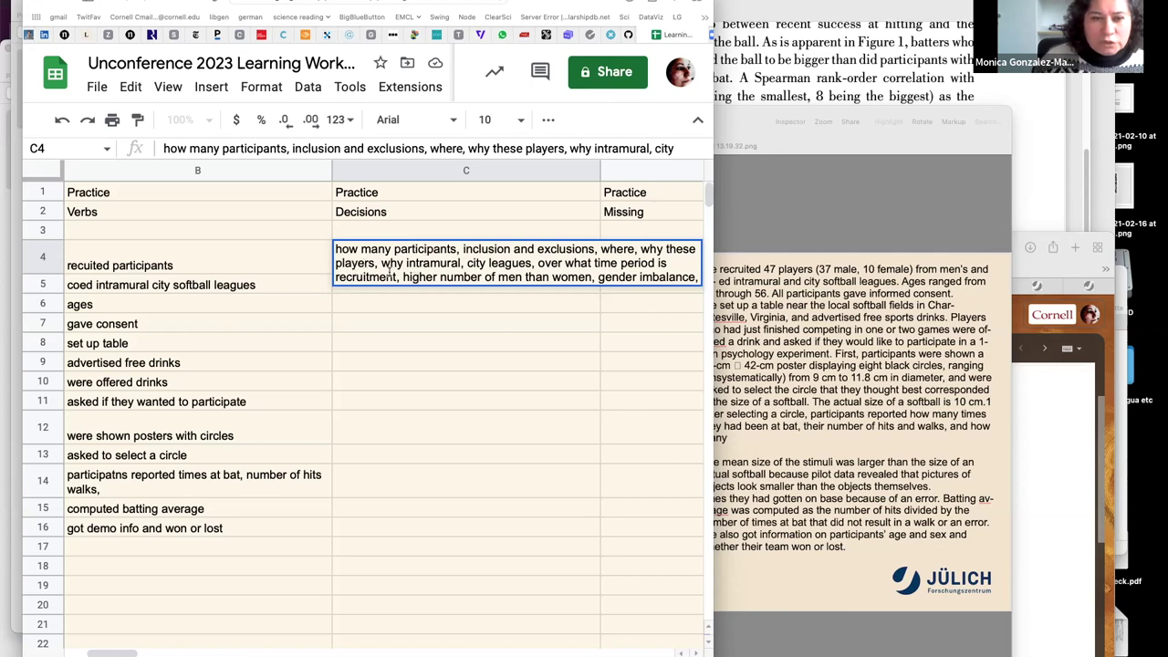
# Insert ' - all levels' after 'where' in the C4 note and commit it
pyautogui.click(634, 251)
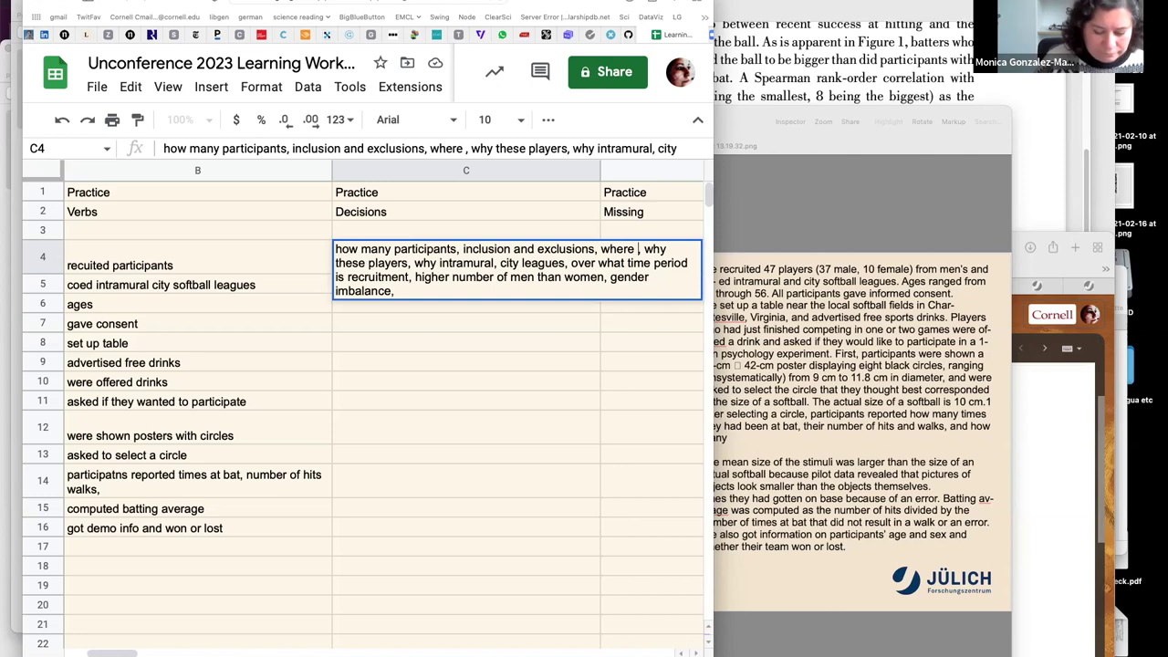
pyautogui.write('- all levels')
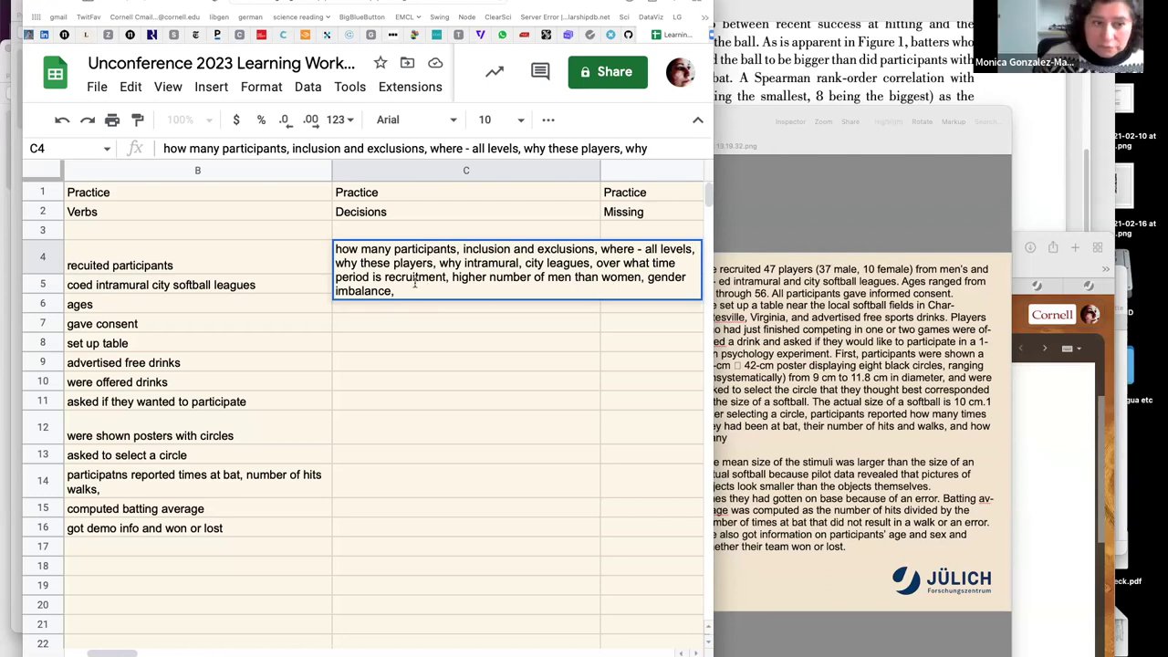
pyautogui.click(342, 232)
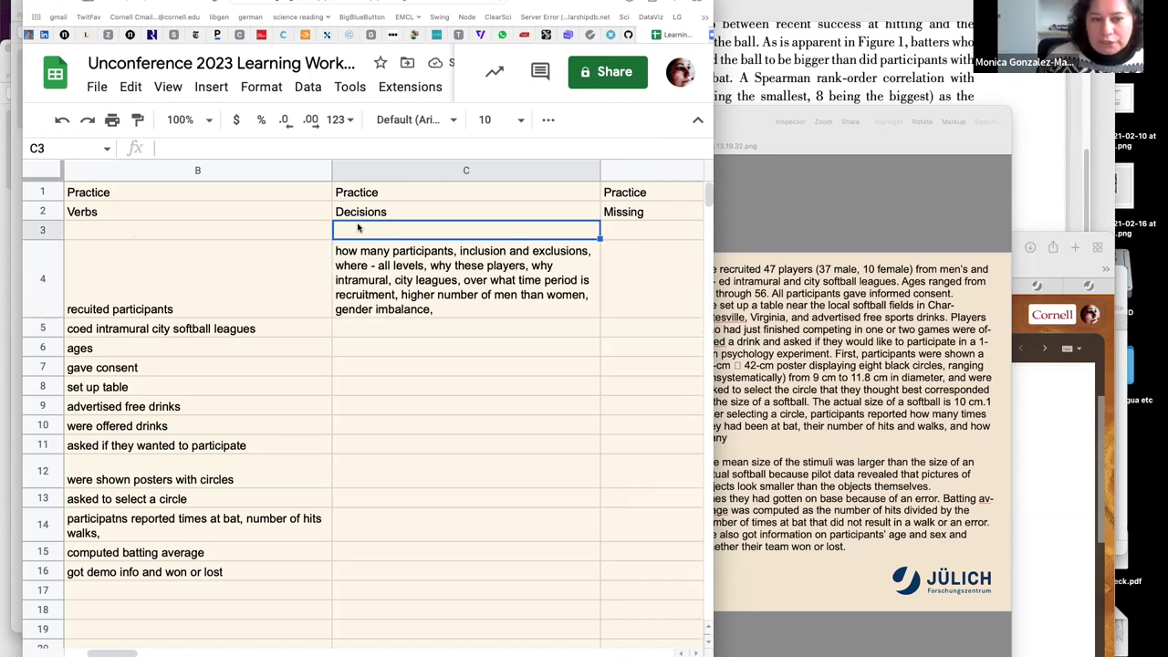
# Enter 'why this sport?' in Decisions cell C3
pyautogui.write('wh')
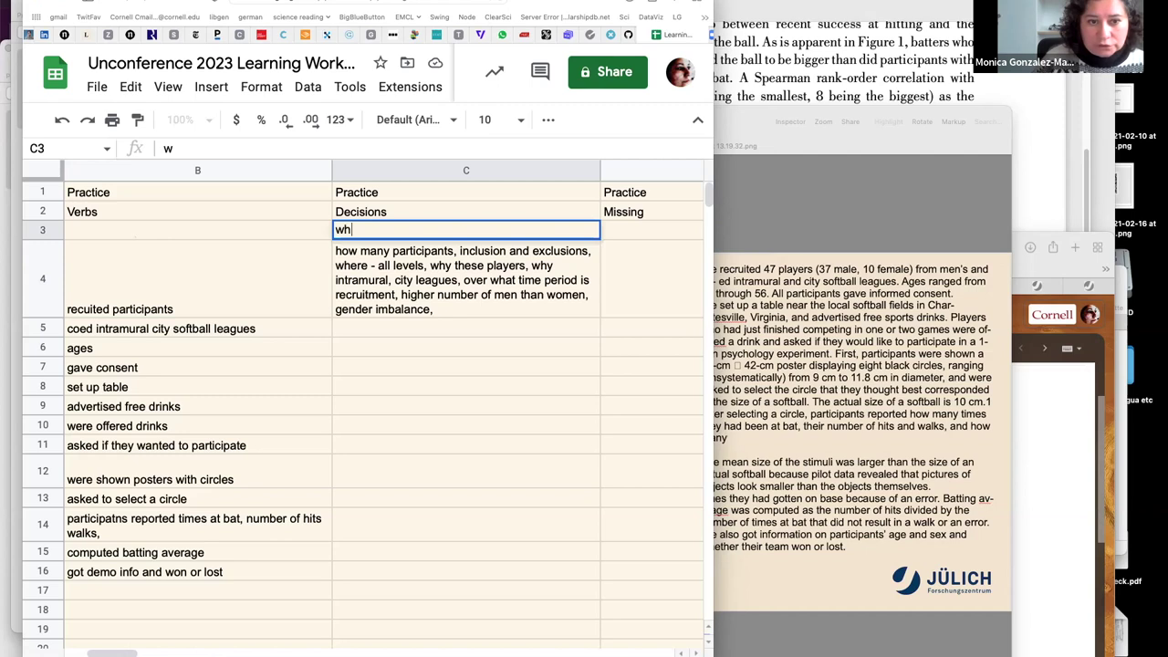
pyautogui.write('y this ')
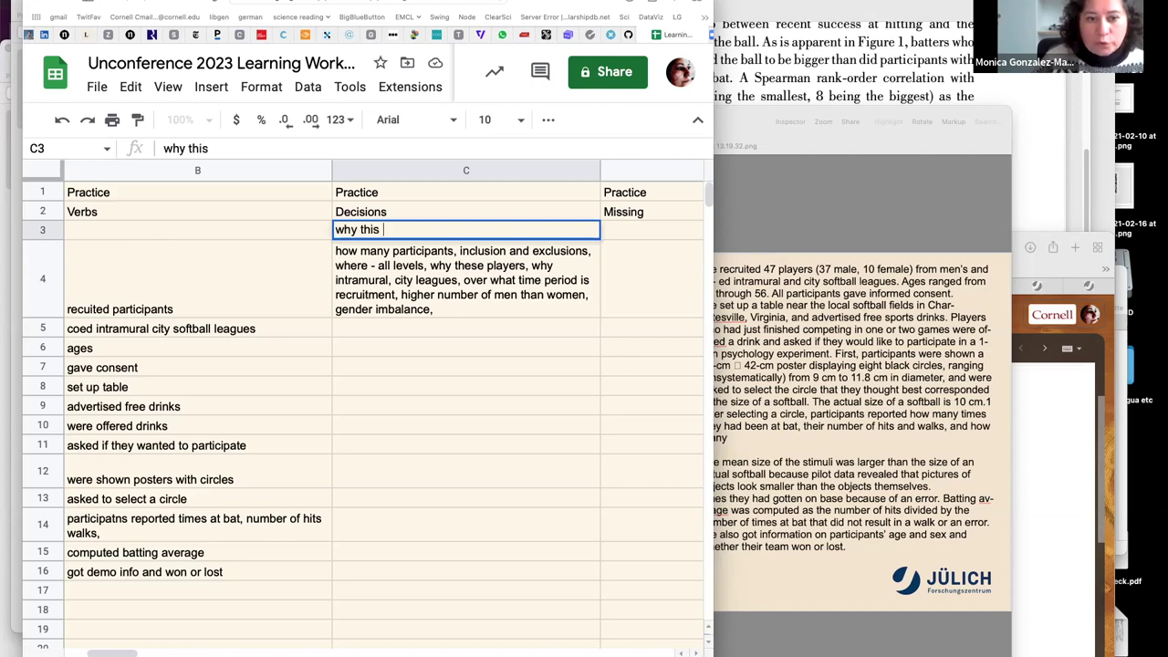
pyautogui.write('sport?')
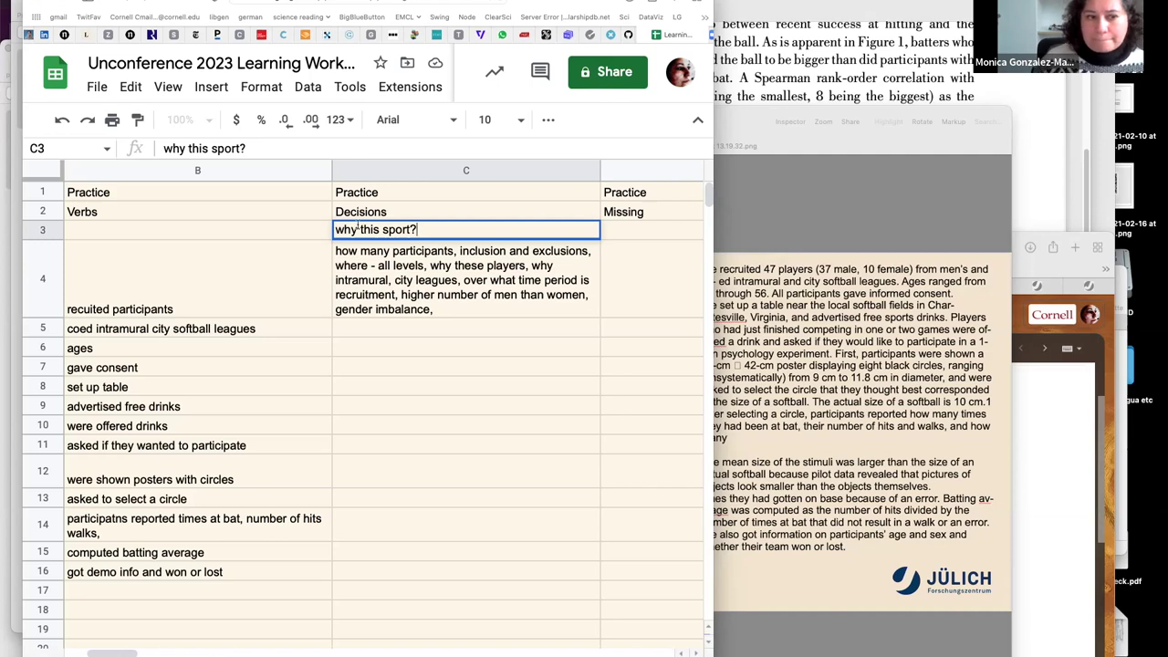
pyautogui.click(348, 332)
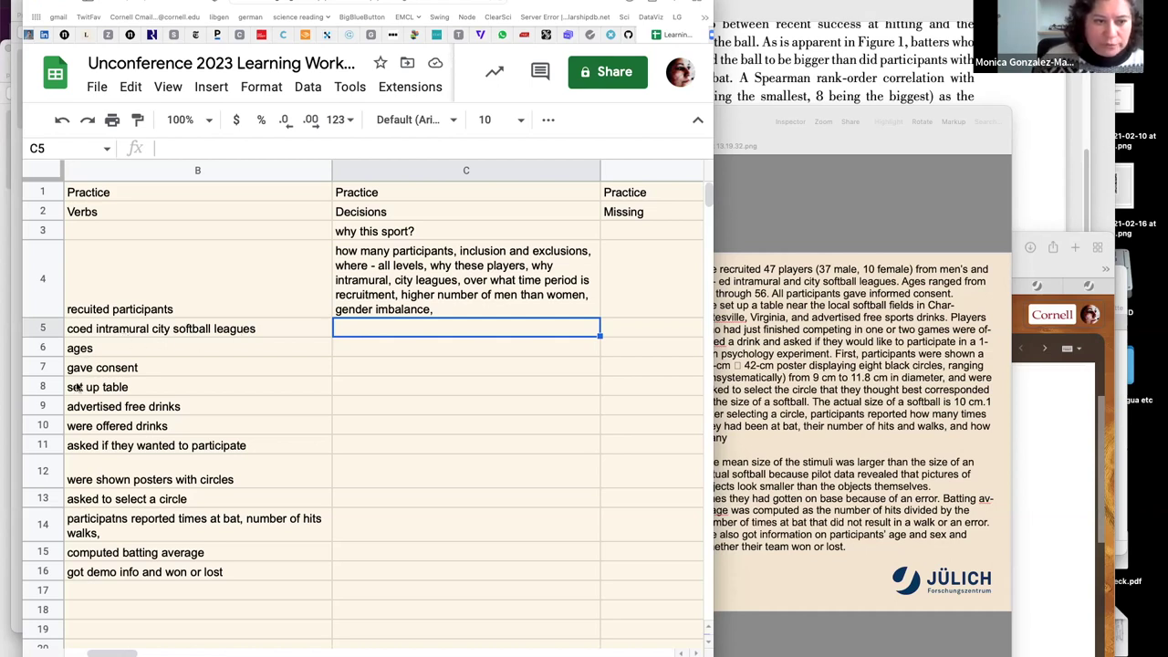
pyautogui.click(358, 369)
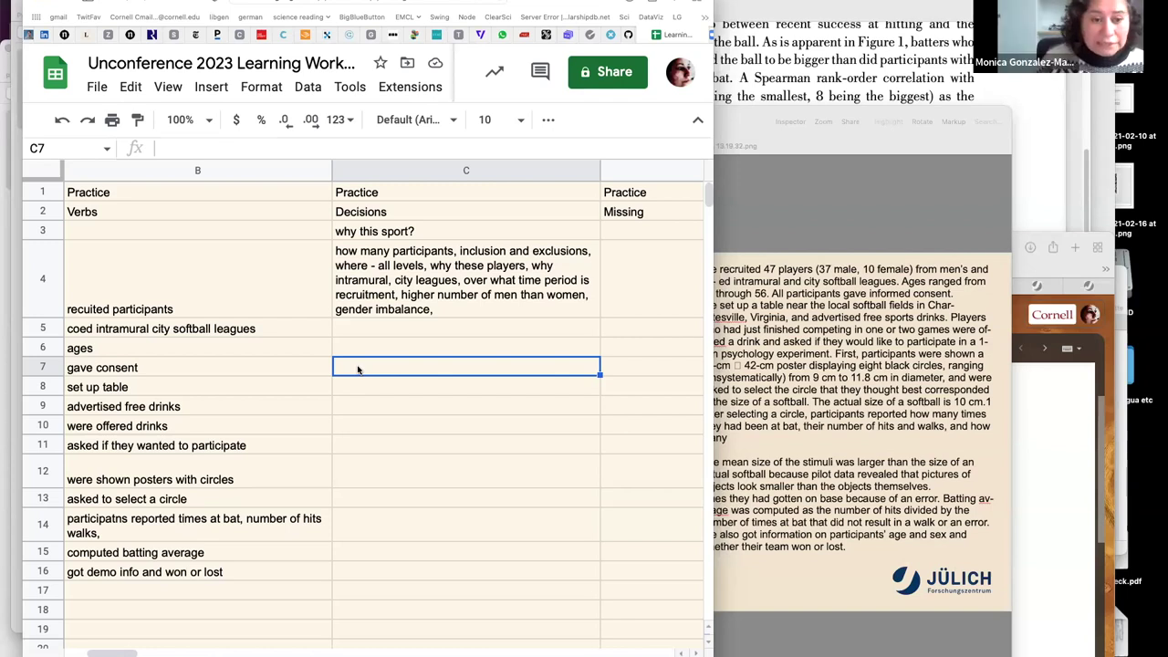
# Replace the half-typed text in C7 with 'deciding how consent' and commit it
pyautogui.write('details o')
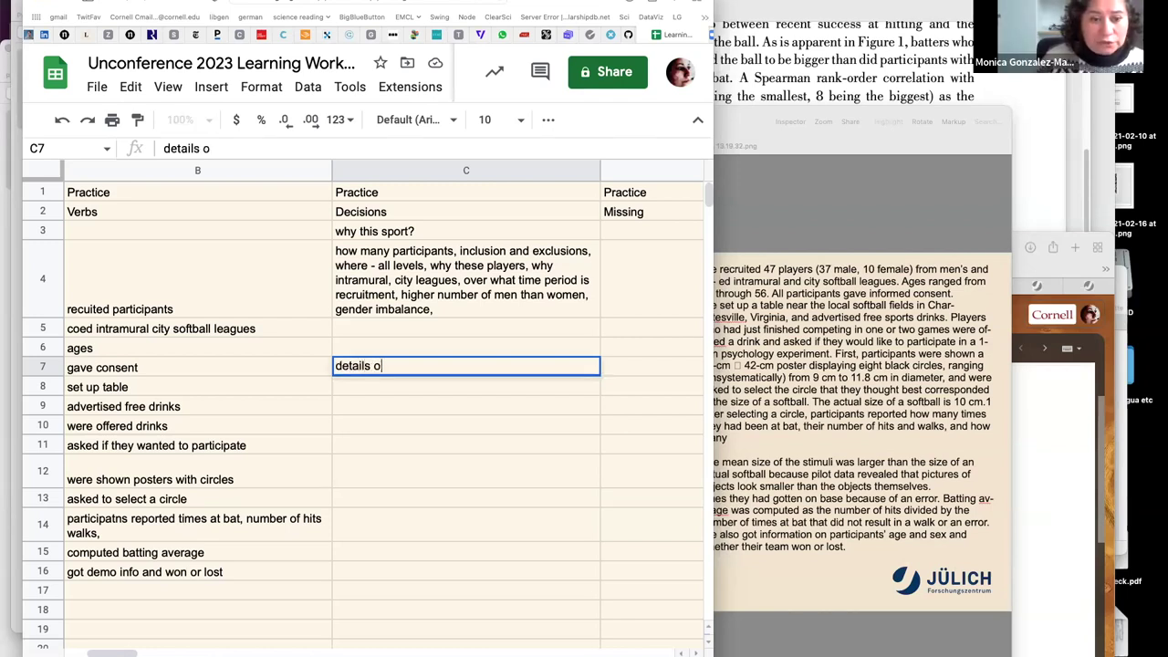
pyautogui.write('f con')
pyautogui.press('BackSpace')
pyautogui.press('BackSpace')
pyautogui.press('BackSpace')
pyautogui.press('BackSpace')
pyautogui.press('BackSpace')
pyautogui.press('BackSpace')
pyautogui.press('BackSpace')
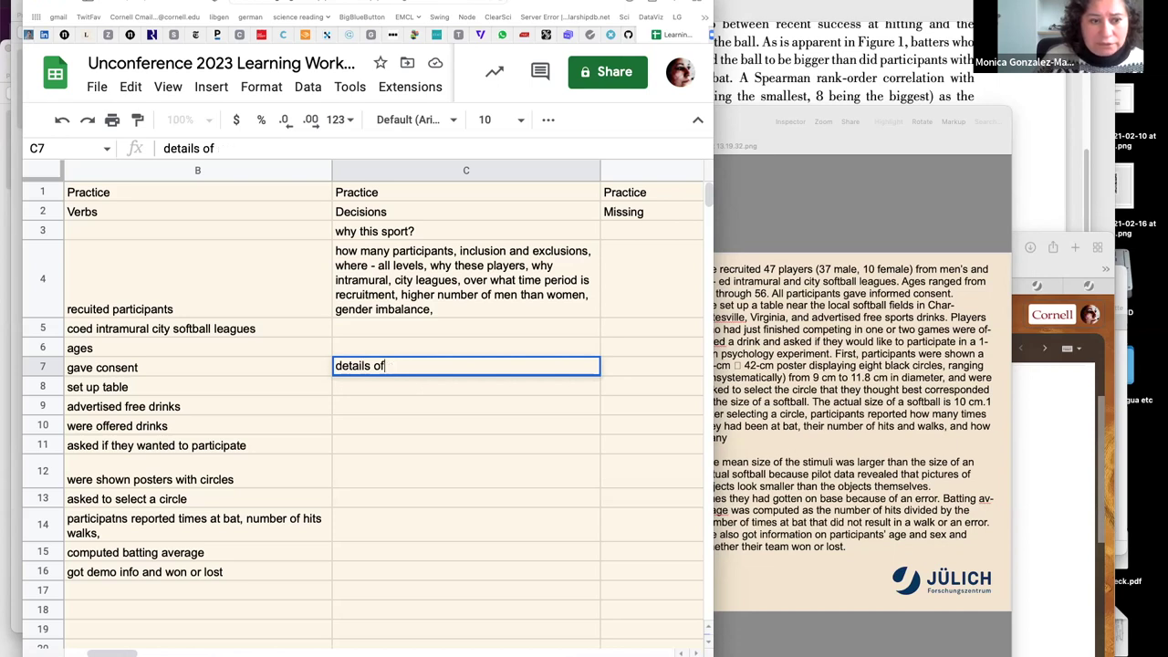
pyautogui.press('BackSpace')
pyautogui.press('BackSpace')
pyautogui.press('BackSpace')
pyautogui.press('BackSpace')
pyautogui.press('BackSpace')
pyautogui.press('BackSpace')
pyautogui.press('BackSpace')
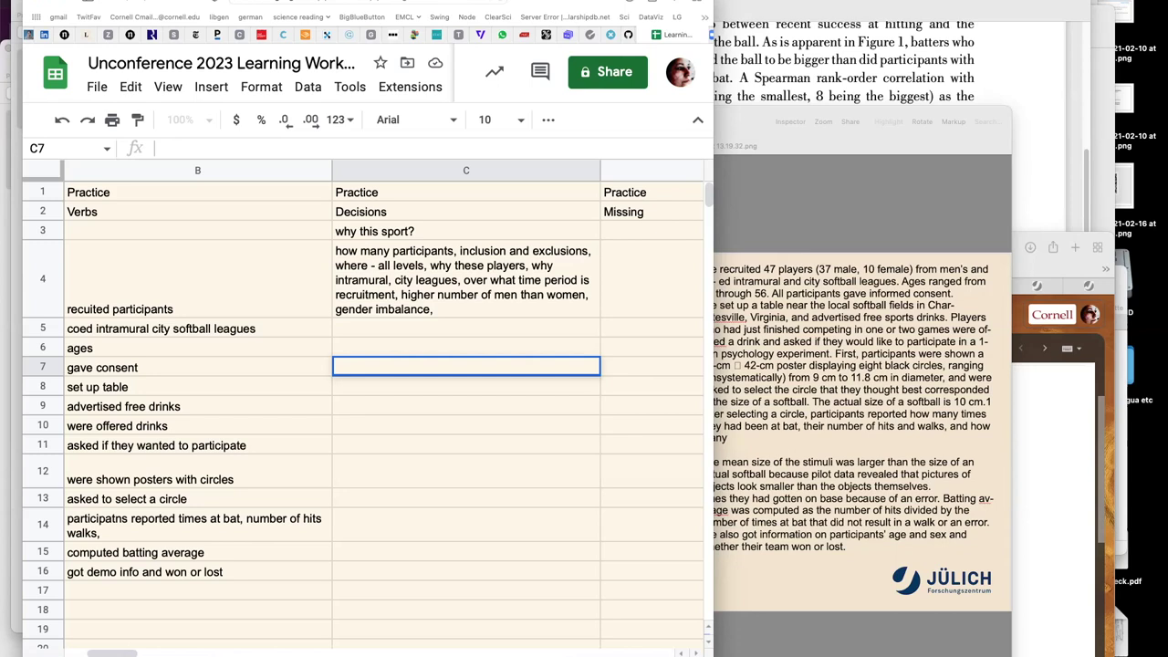
pyautogui.write('deciding ')
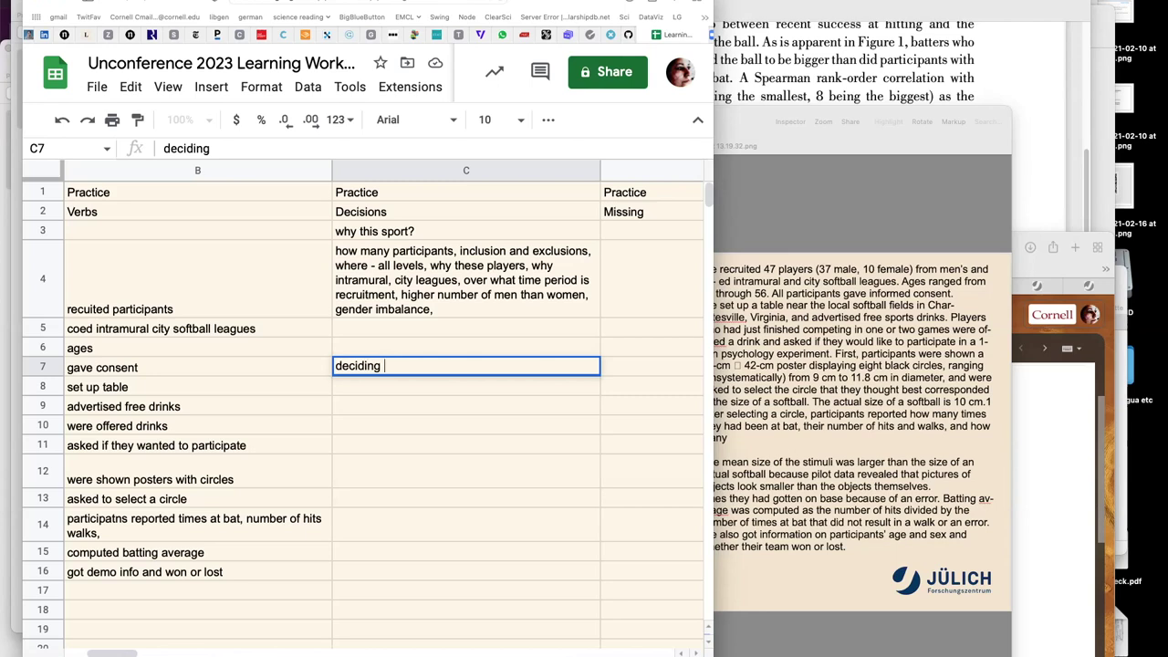
pyautogui.write('how')
pyautogui.write('consent')
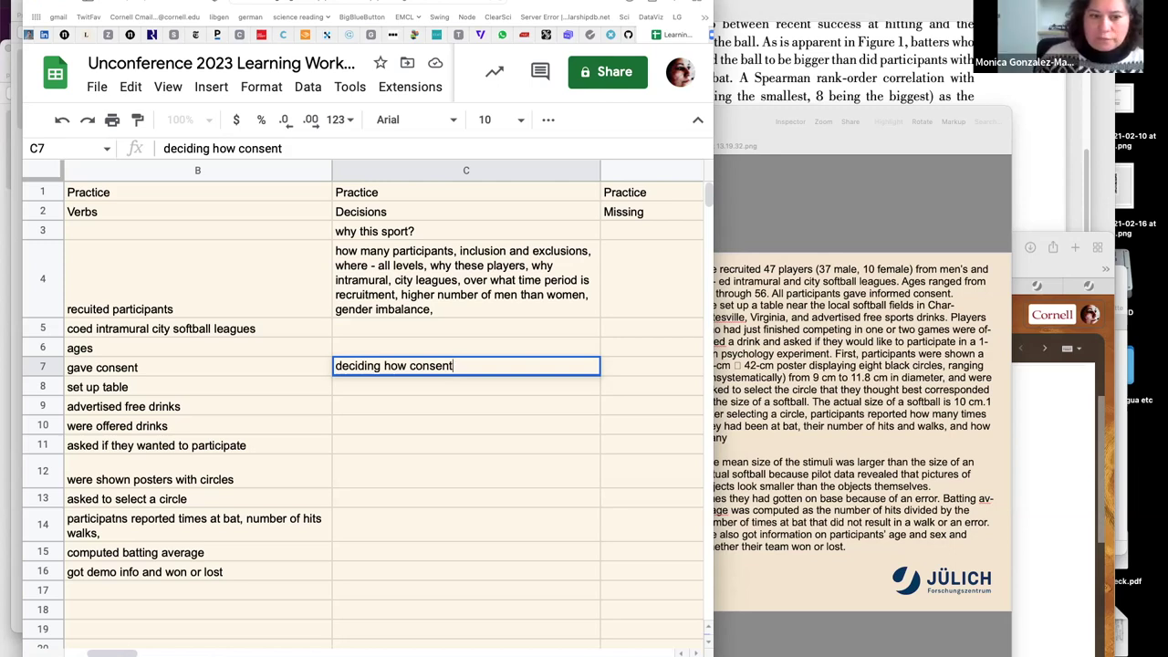
pyautogui.click(342, 388)
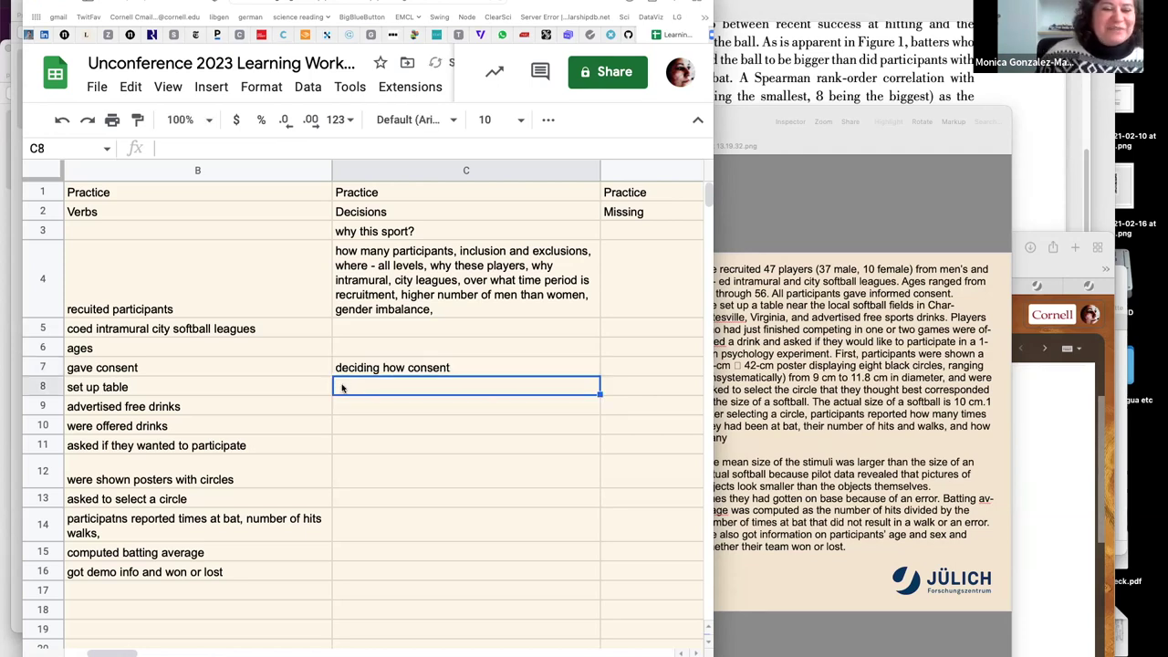
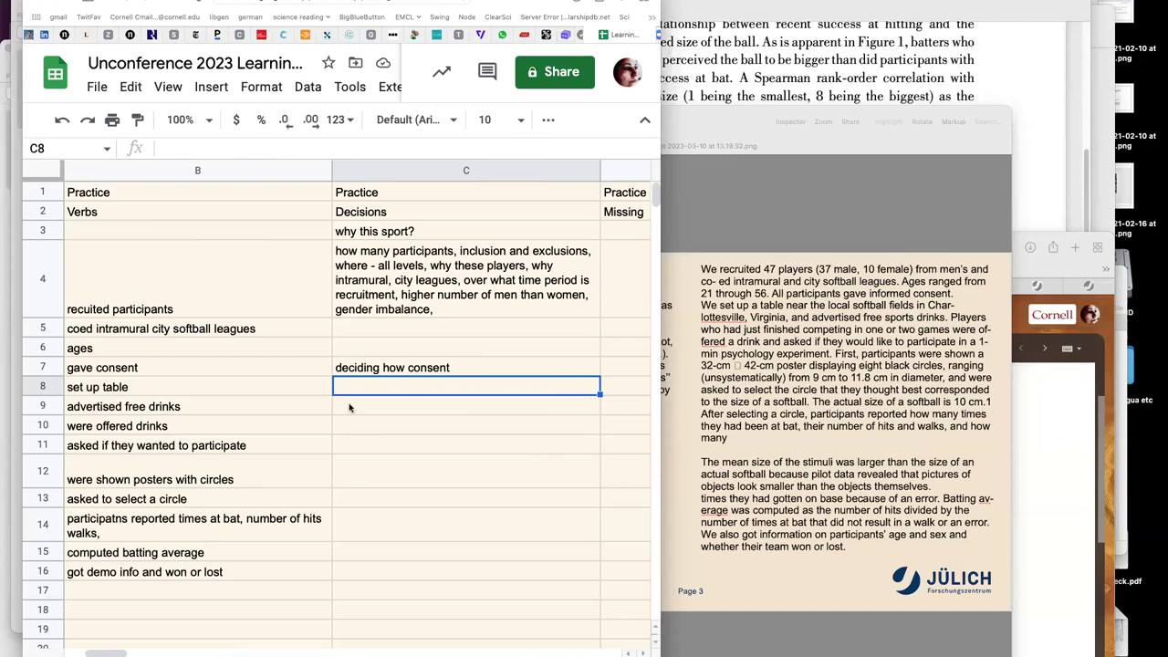
# Enter 'what the table is for, what the table's properties are, and why?' in C8
pyautogui.write('whta')
pyautogui.write(' the')
pyautogui.press('BackSpace')
pyautogui.press('BackSpace')
pyautogui.press('BackSpace')
pyautogui.press('BackSpace')
pyautogui.press('BackSpace')
pyautogui.press('BackSpace')
pyautogui.write('at the table is ')
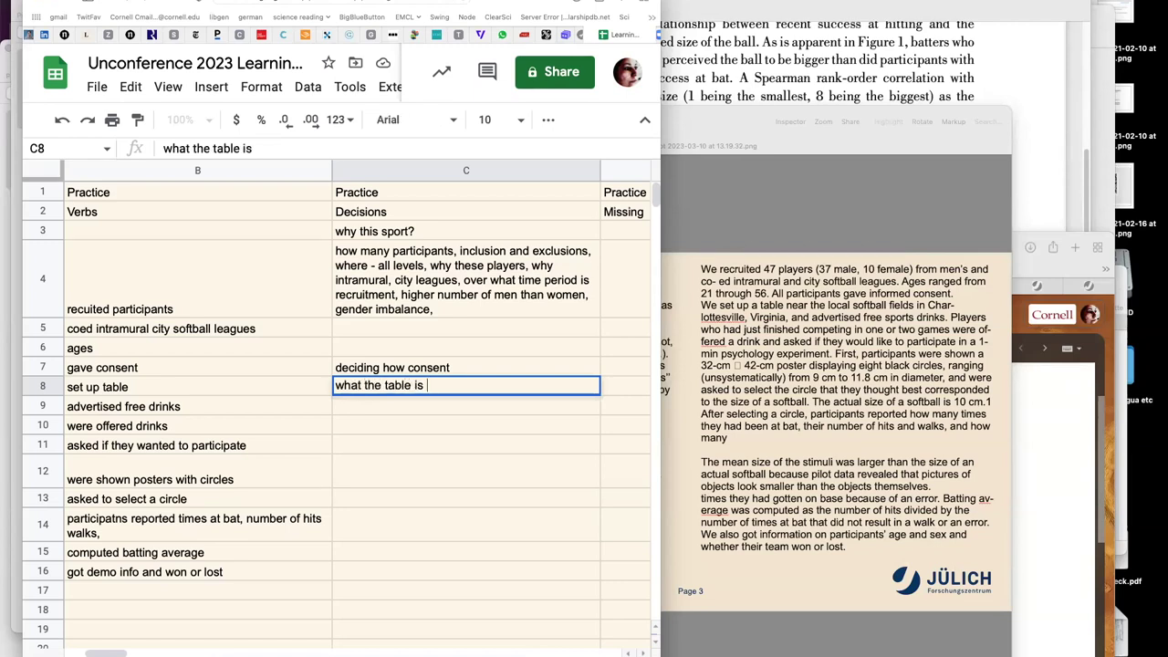
pyautogui.write('for, ')
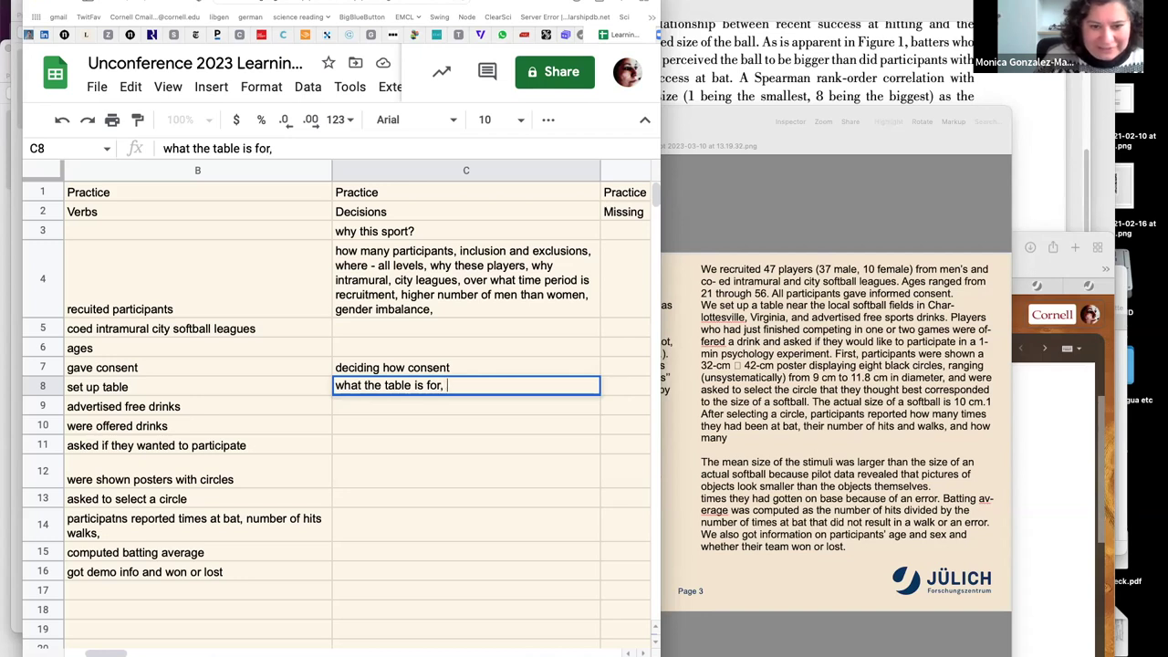
pyautogui.write('what the table')
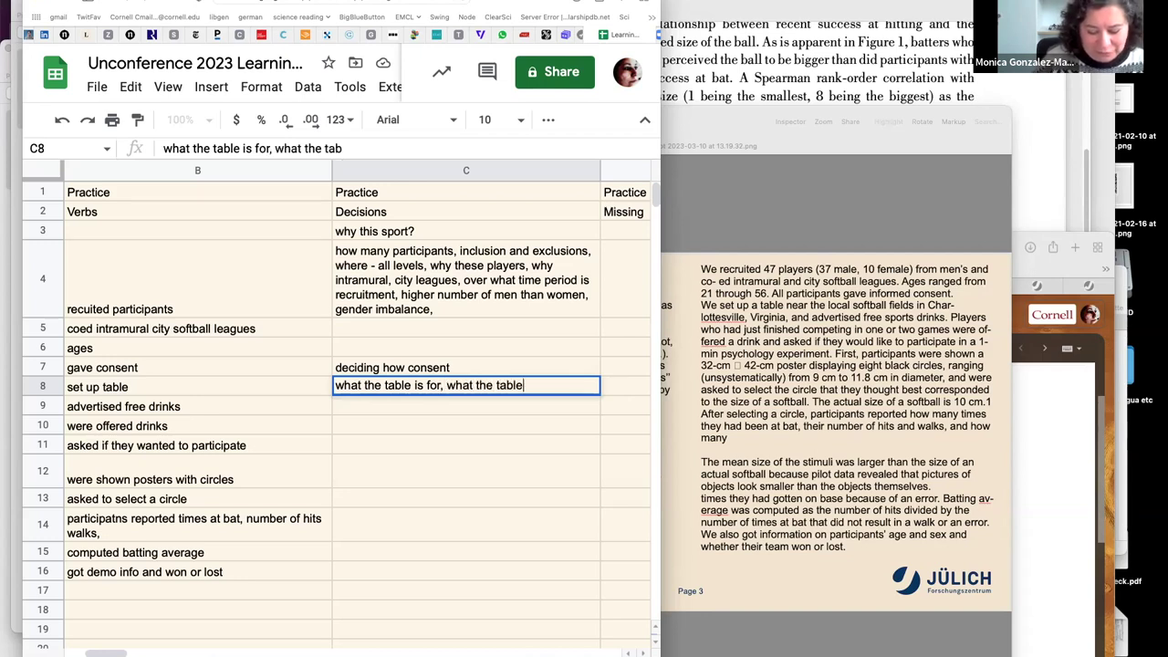
pyautogui.write("'s properties a")
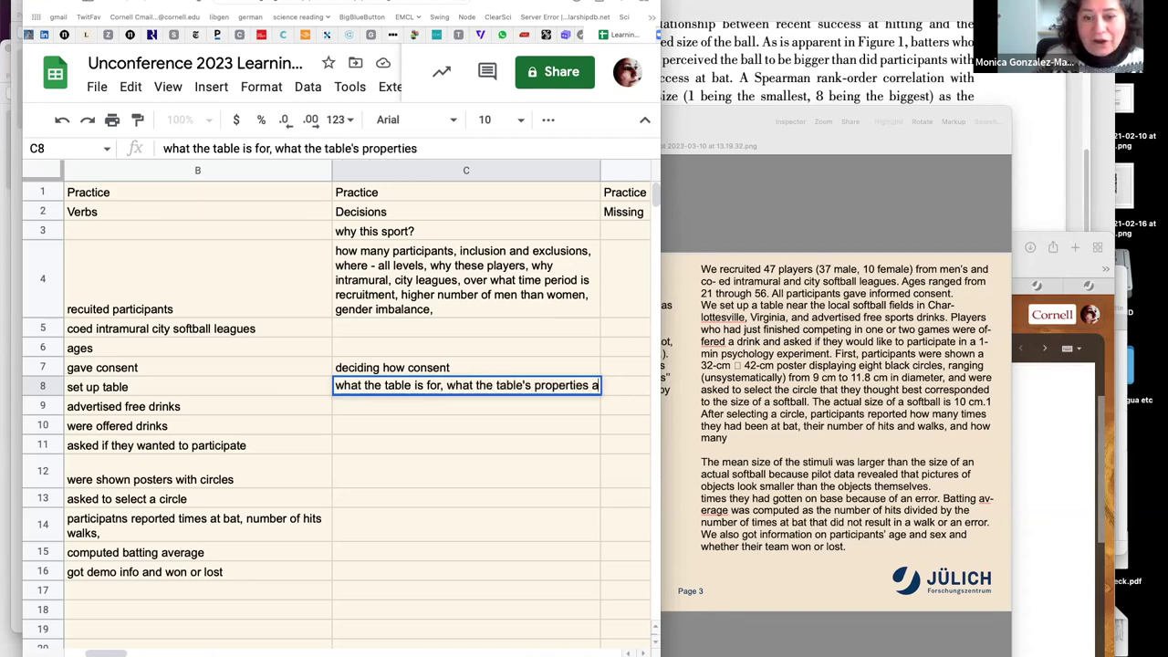
pyautogui.write('re, and why')
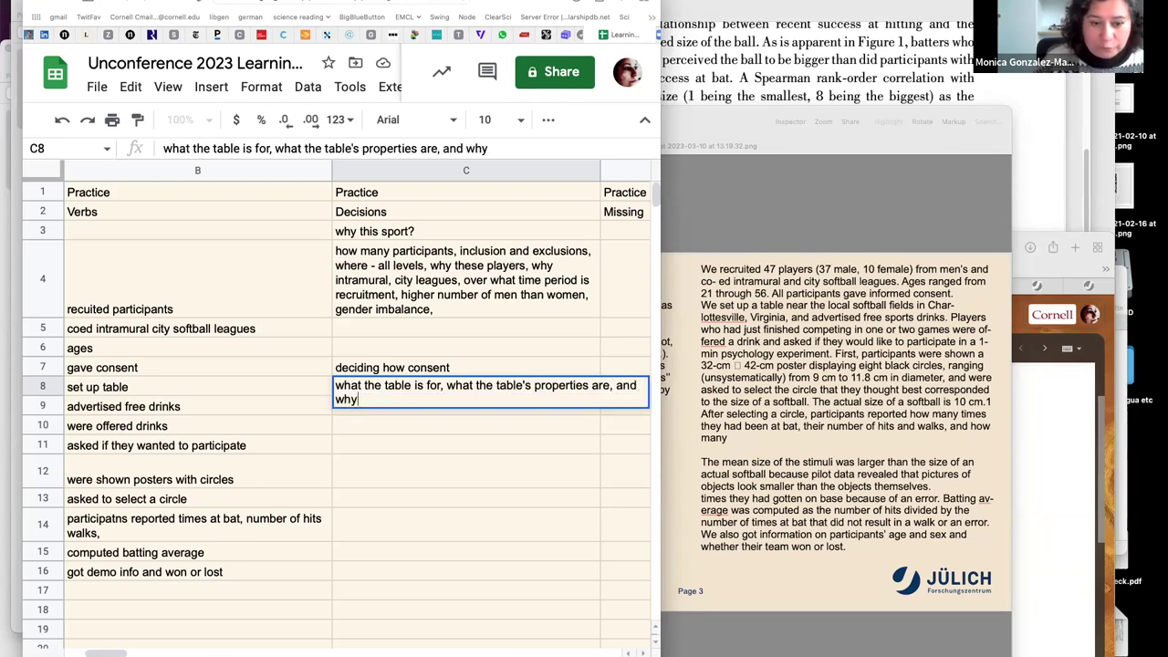
pyautogui.write('?')
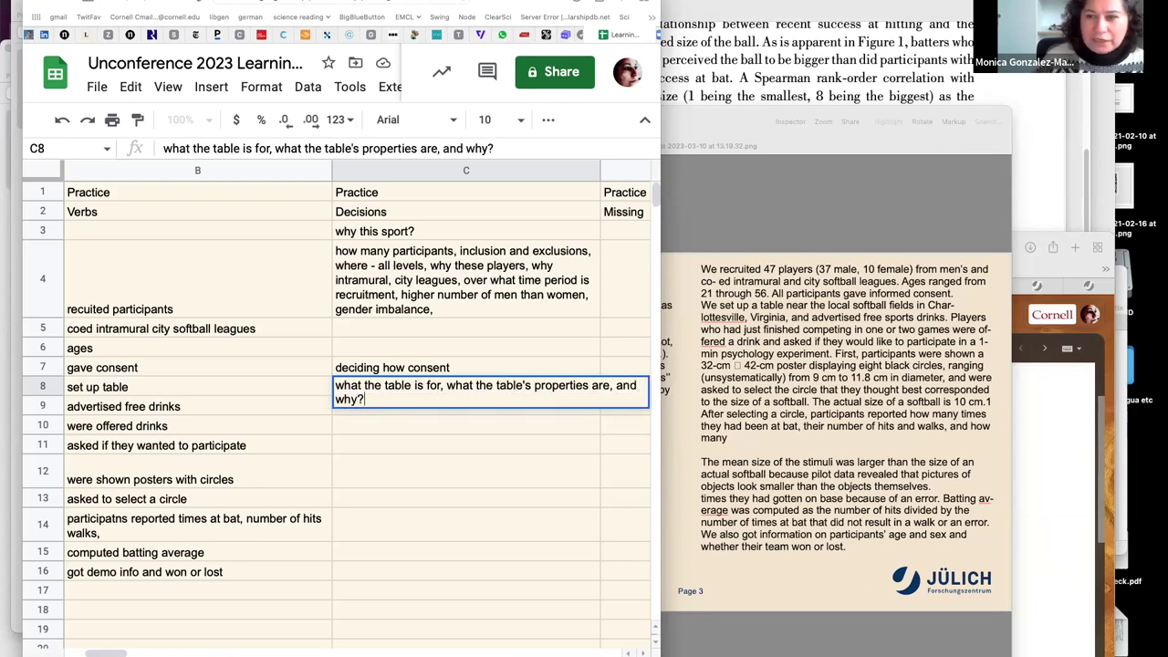
pyautogui.click(279, 407)
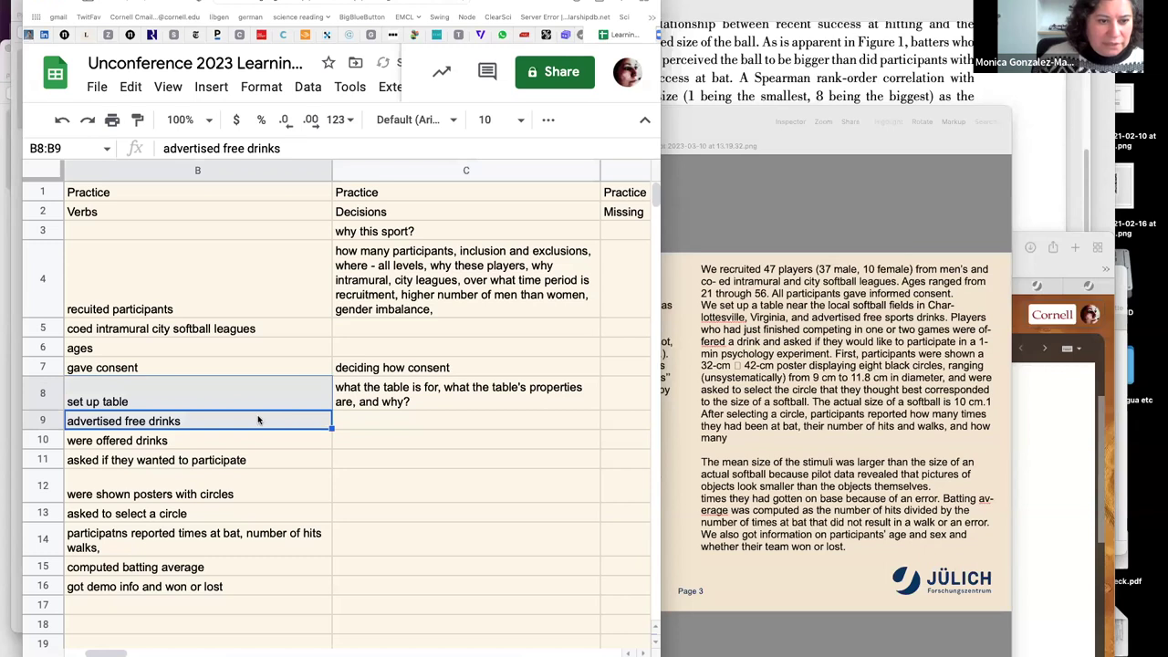
# Fill C9 with 'how to advertise, why drinks as a bribe,' for the advertised free drinks row
pyautogui.click(364, 423)
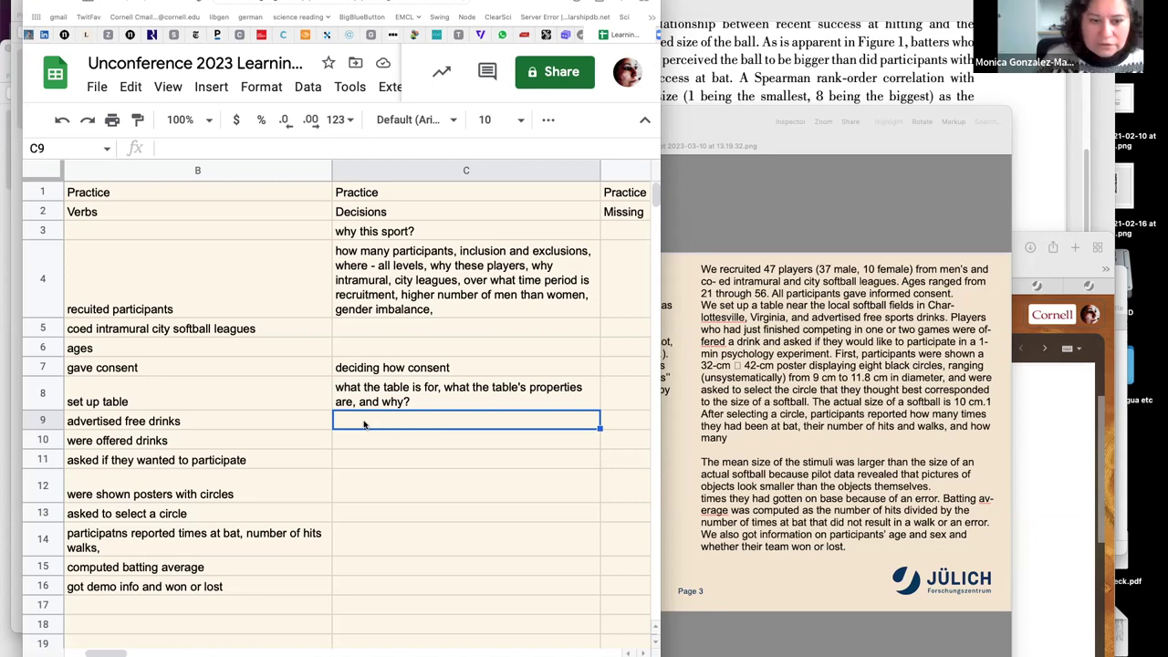
pyautogui.write('are they usi')
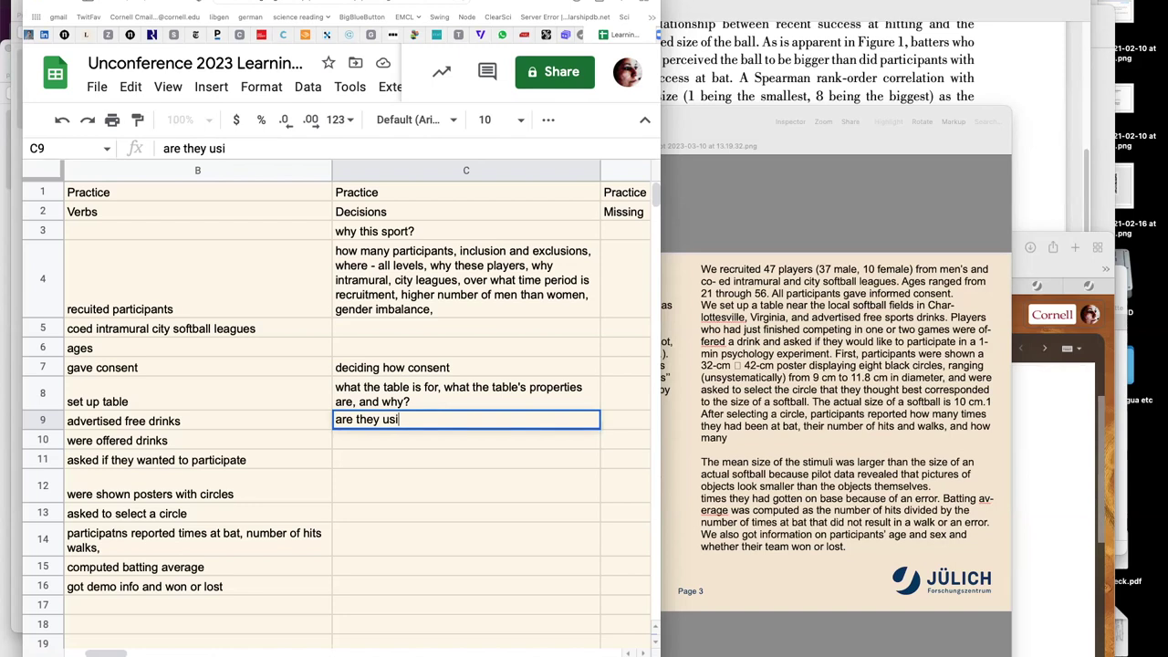
pyautogui.press('BackSpace')
pyautogui.press('BackSpace')
pyautogui.press('BackSpace')
pyautogui.press('BackSpace')
pyautogui.press('BackSpace')
pyautogui.press('BackSpace')
pyautogui.press('BackSpace')
pyautogui.press('BackSpace')
pyautogui.press('BackSpace')
pyautogui.press('BackSpace')
pyautogui.press('BackSpace')
pyautogui.press('BackSpace')
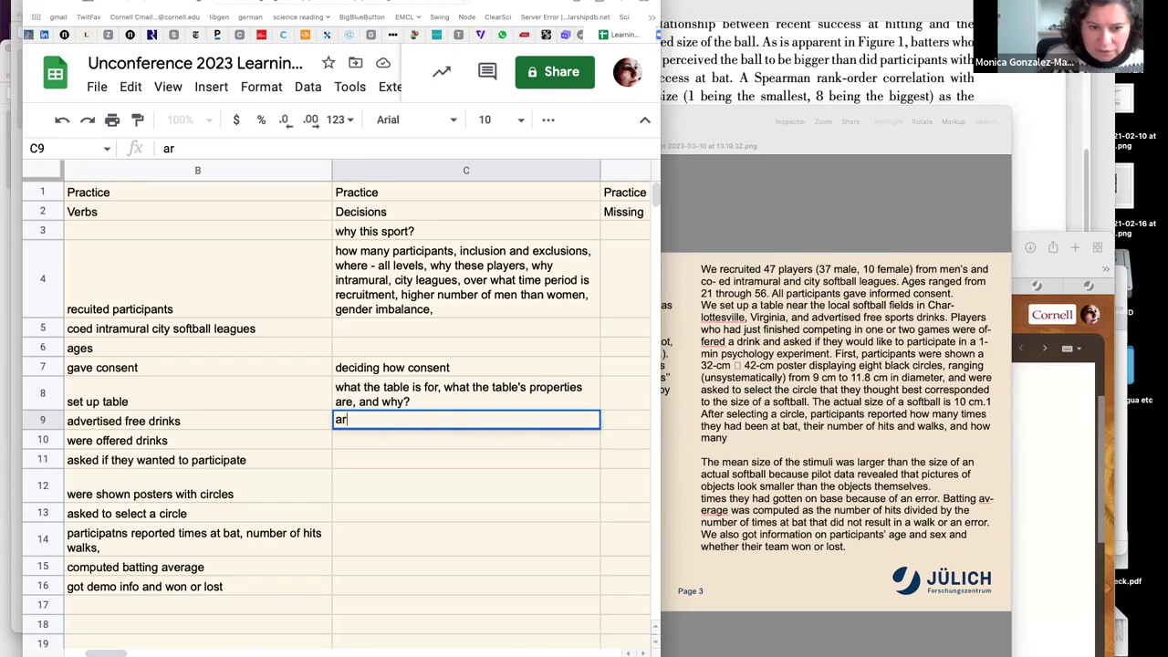
pyautogui.write('fewest')
pyautogui.press('BackSpace')
pyautogui.press('BackSpace')
pyautogui.press('BackSpace')
pyautogui.press('BackSpace')
pyautogui.press('BackSpace')
pyautogui.press('BackSpace')
pyautogui.write('how to advertise')
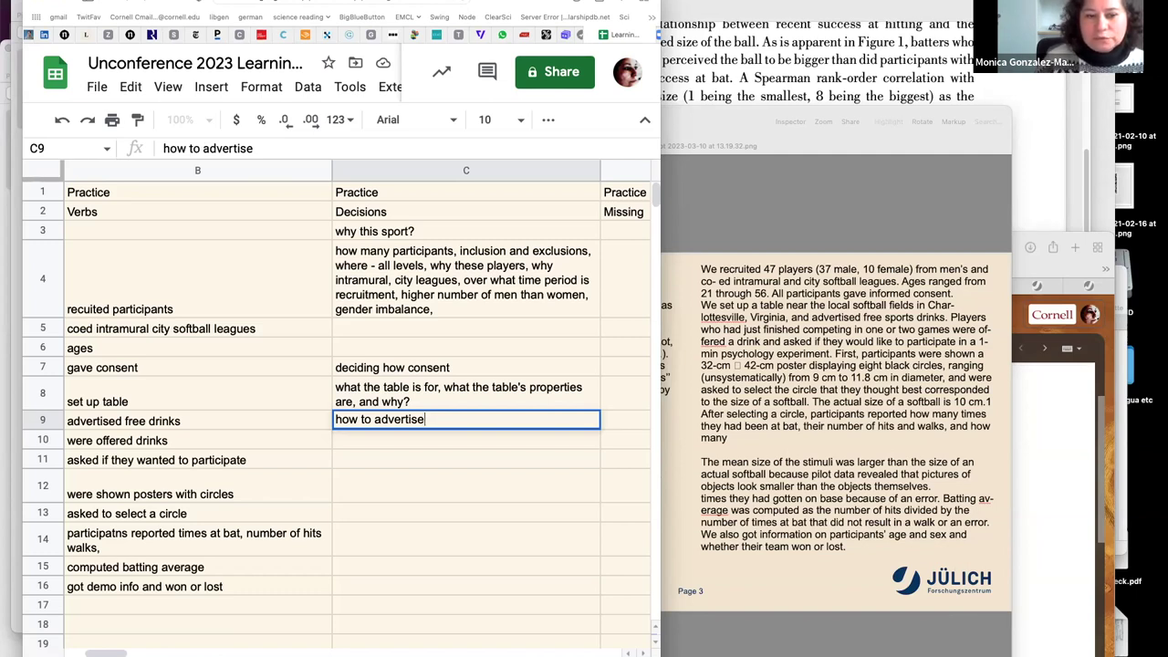
pyautogui.write(', why drinks ')
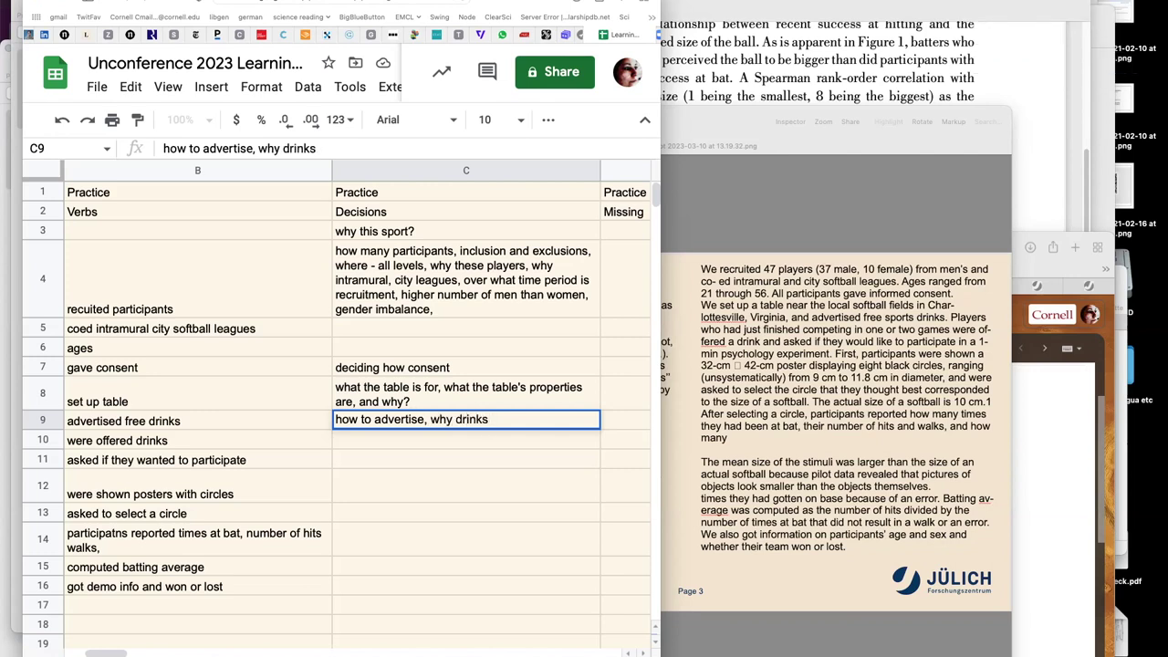
pyautogui.write('as a bribe')
pyautogui.write(',')
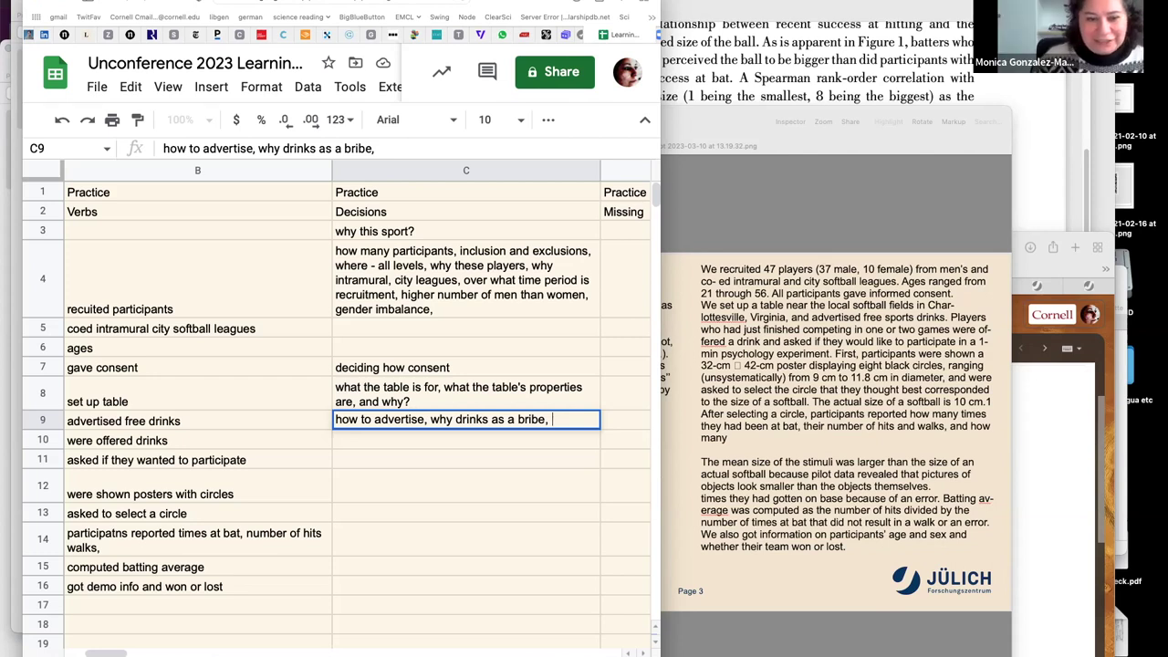
pyautogui.click(348, 444)
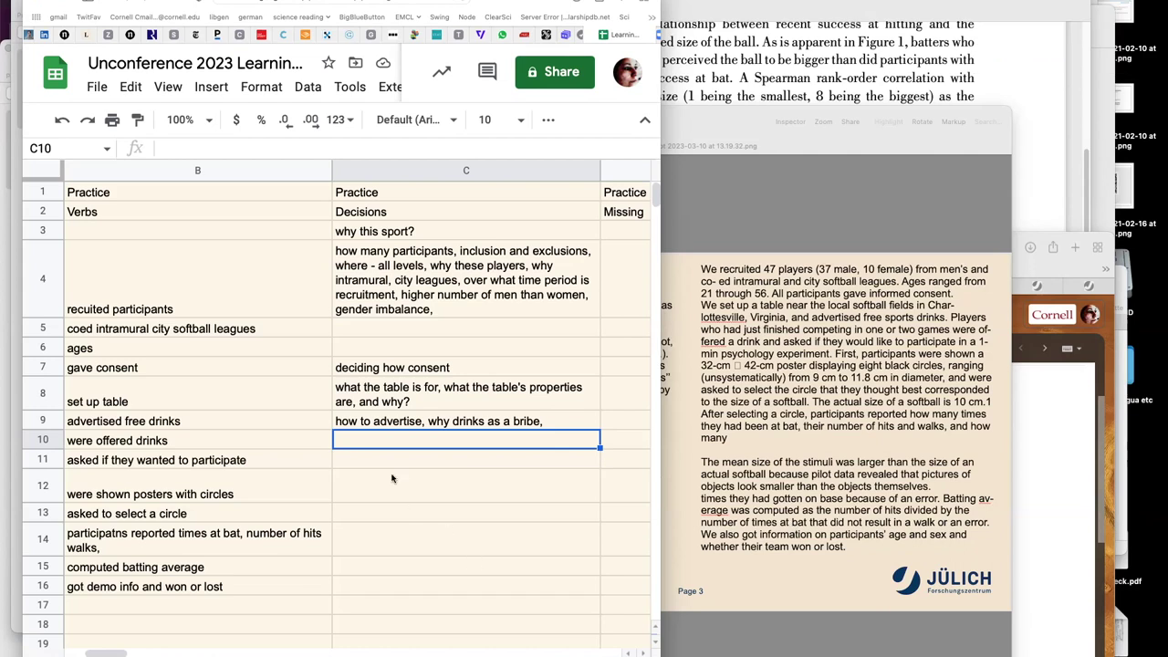
# Enter 'who does the offering, who do you approach, how drink was offered' in C10
pyautogui.click(346, 463)
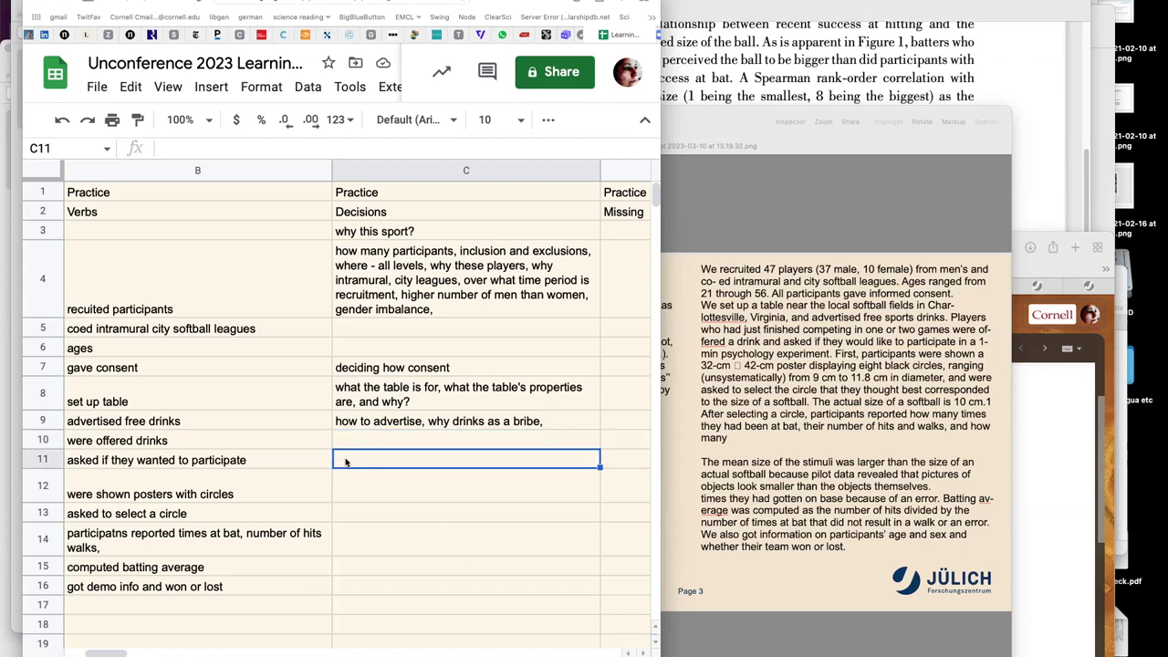
pyautogui.click(352, 444)
pyautogui.write('who ')
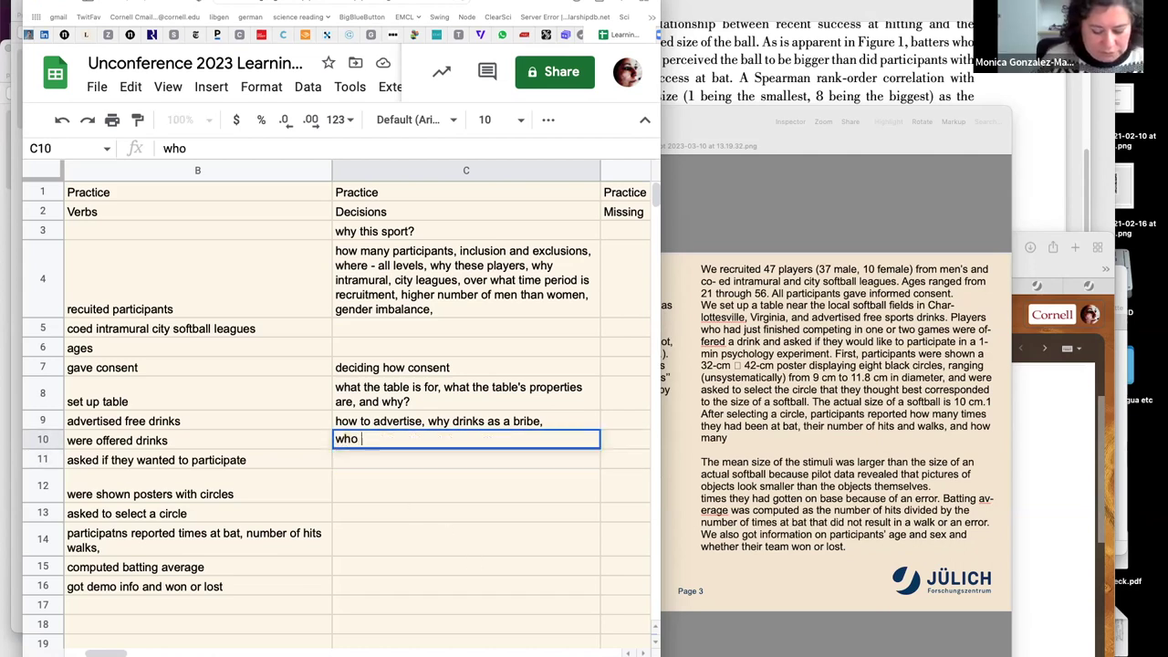
pyautogui.write('does the offe')
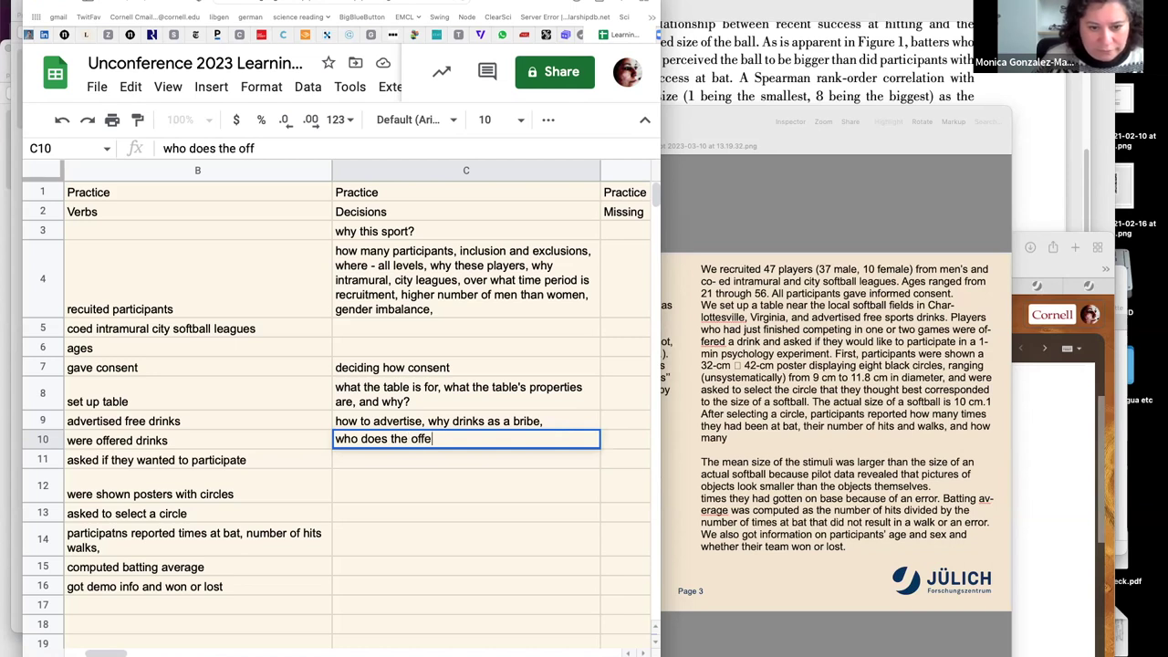
pyautogui.write('ring,')
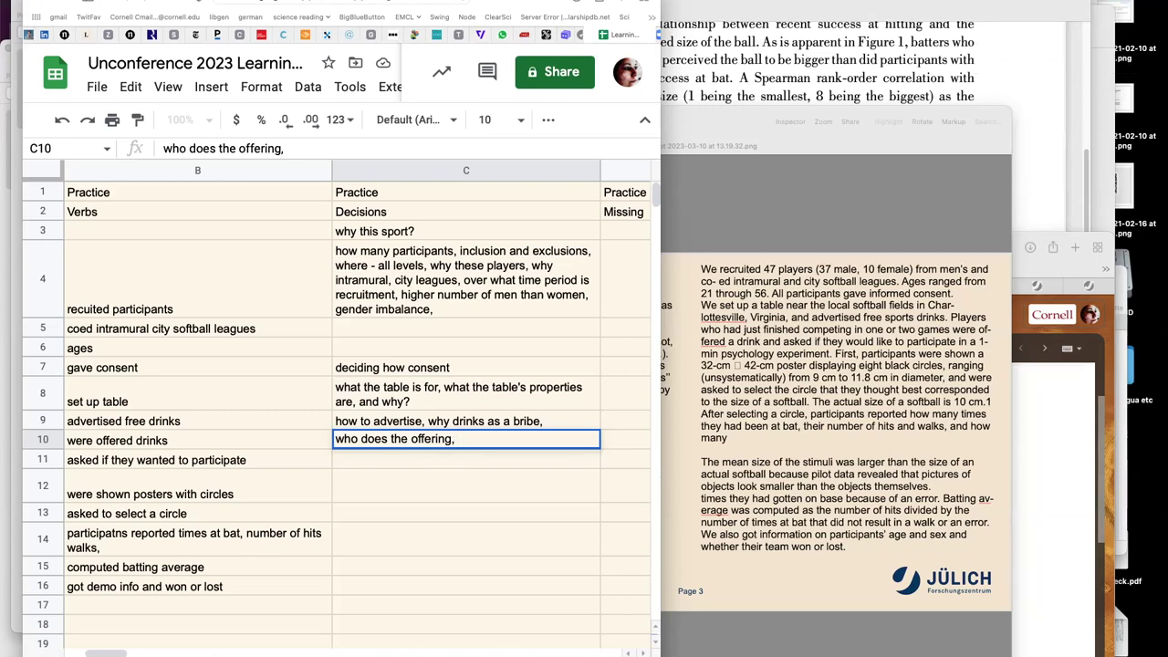
pyautogui.write(' who do you approach,')
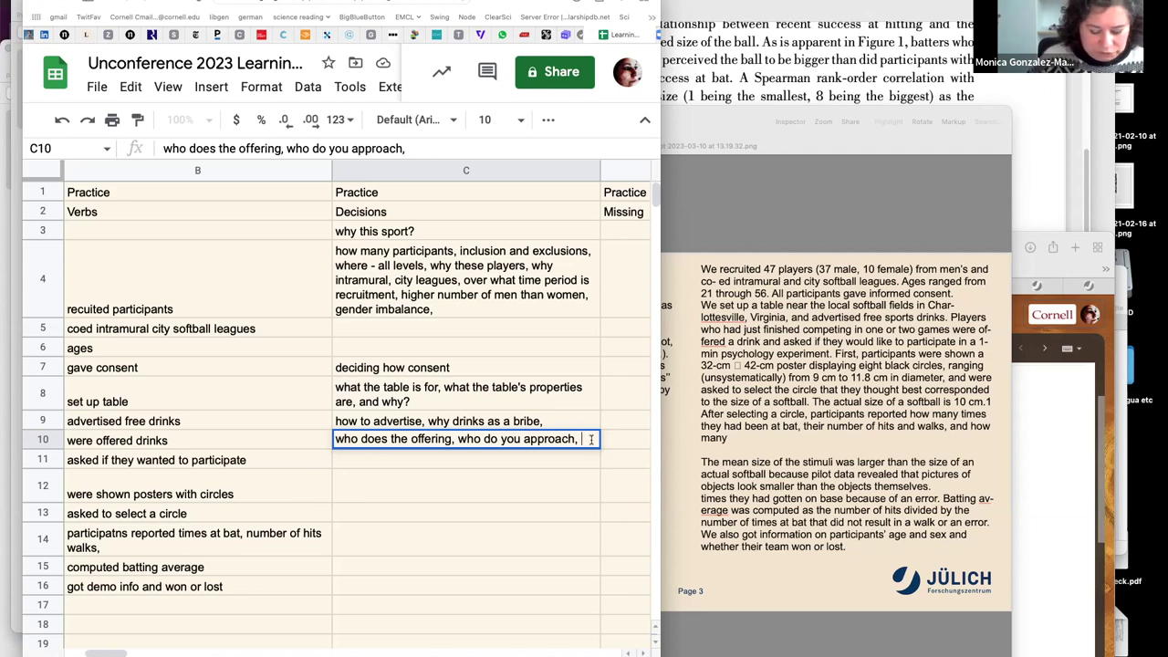
pyautogui.write('how')
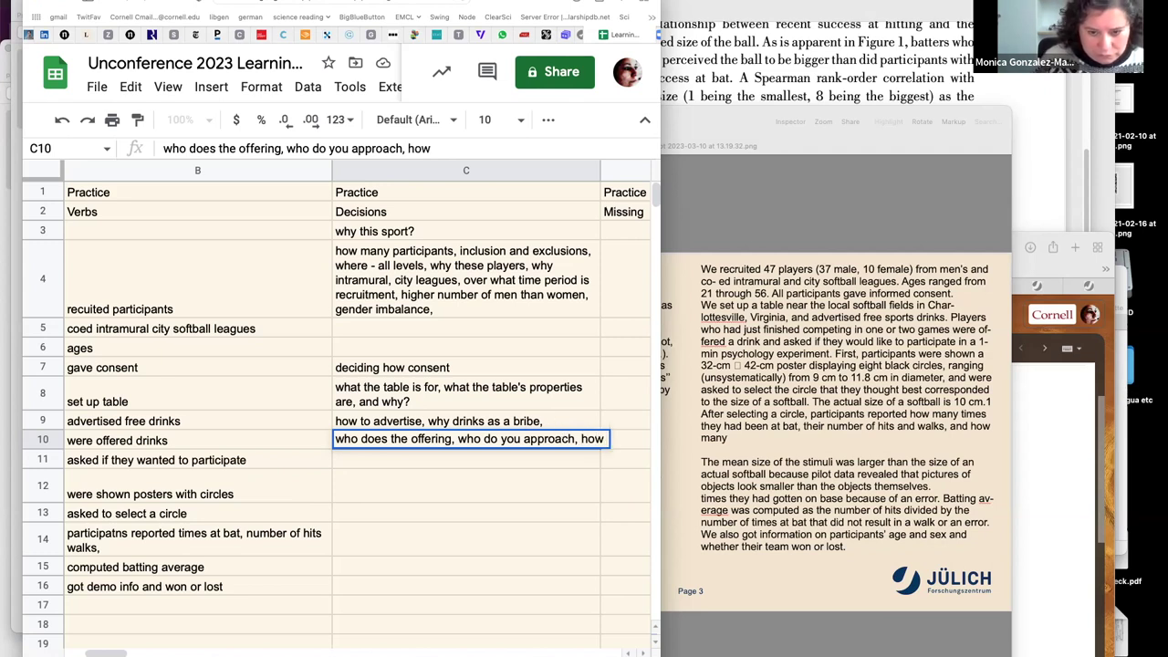
pyautogui.write(' drink')
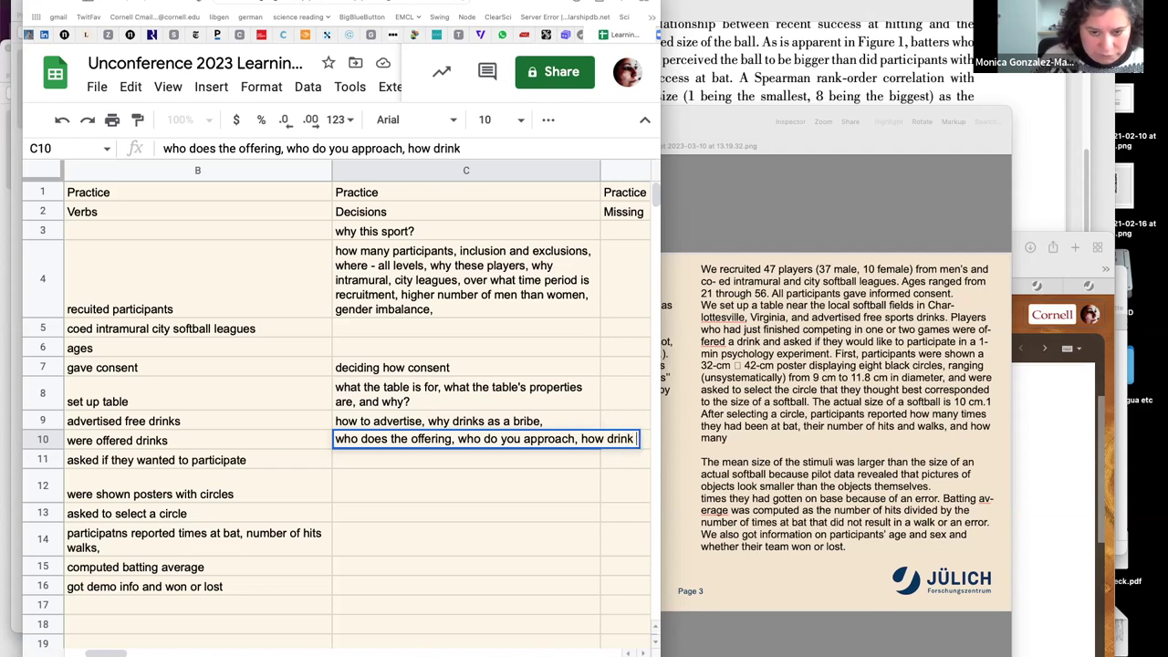
pyautogui.write(' was offered')
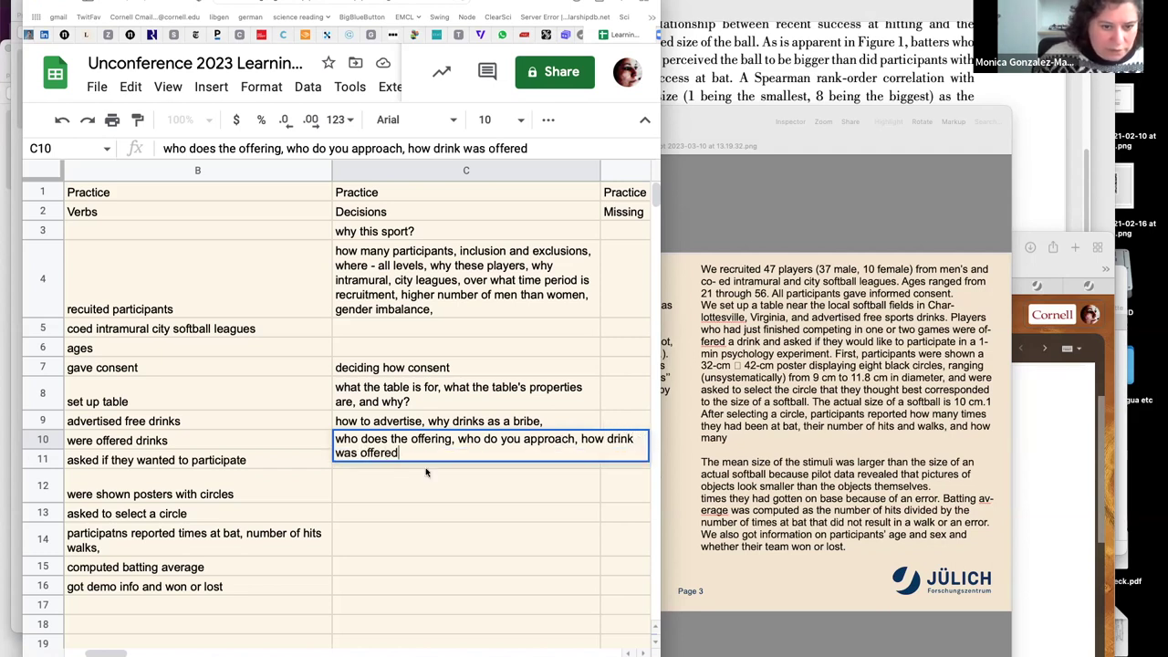
pyautogui.click(347, 491)
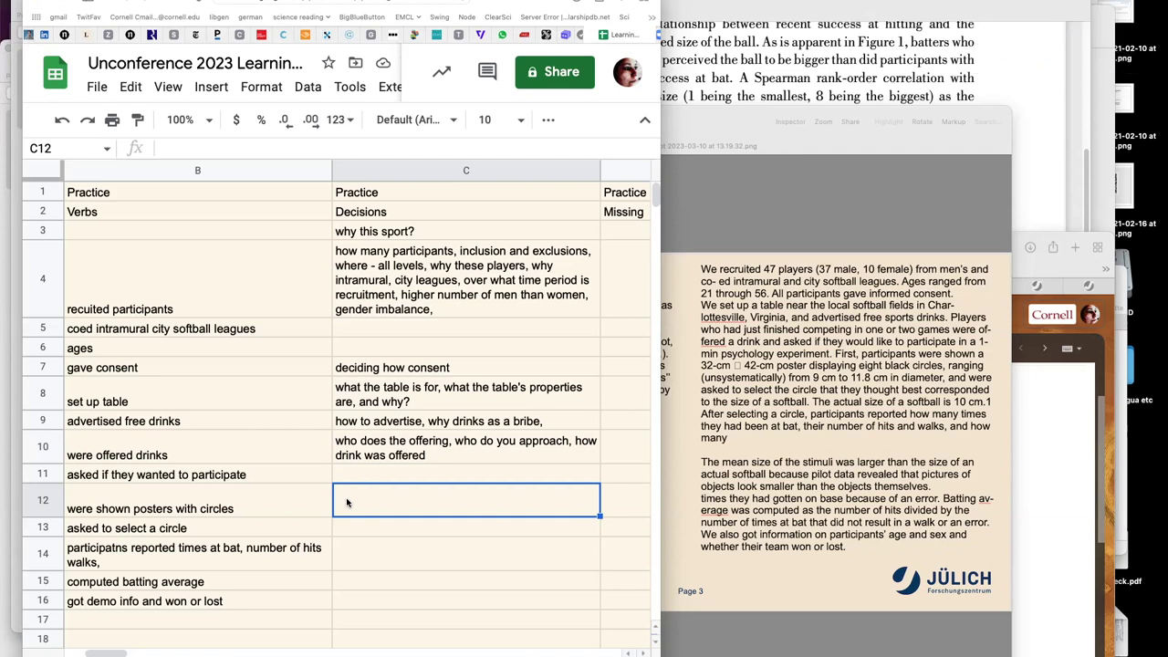
# Complete C12 with 'size, how many circles on each sheet, arrangement, color, are they circles or dots filled in.'
pyautogui.write('size')
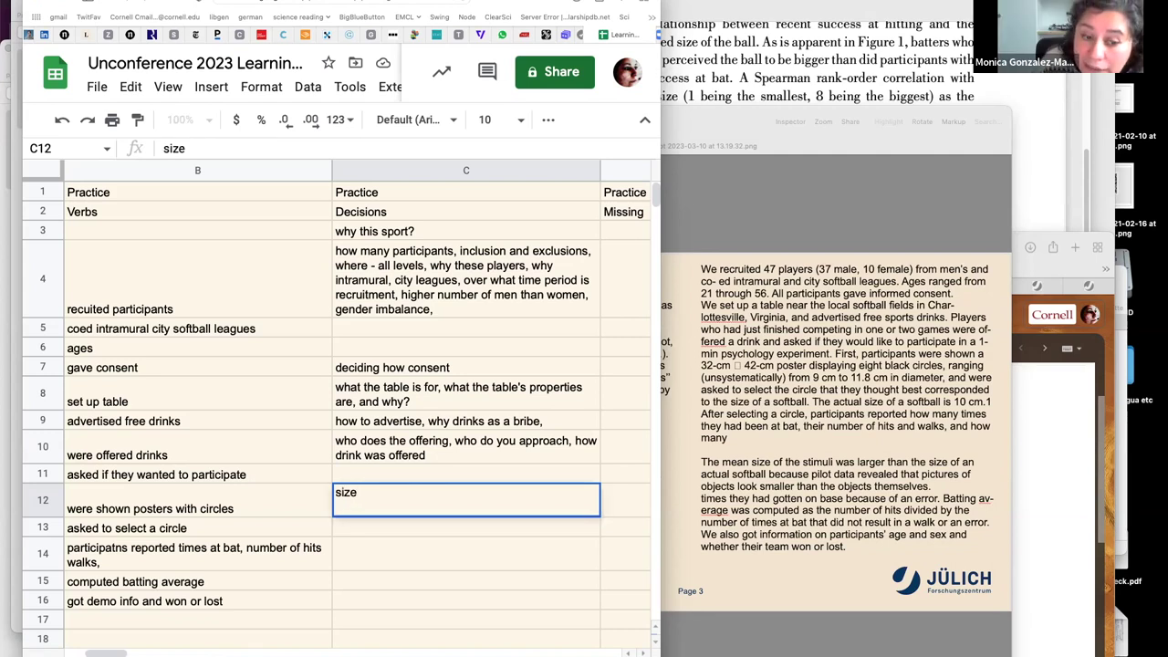
pyautogui.write(', ')
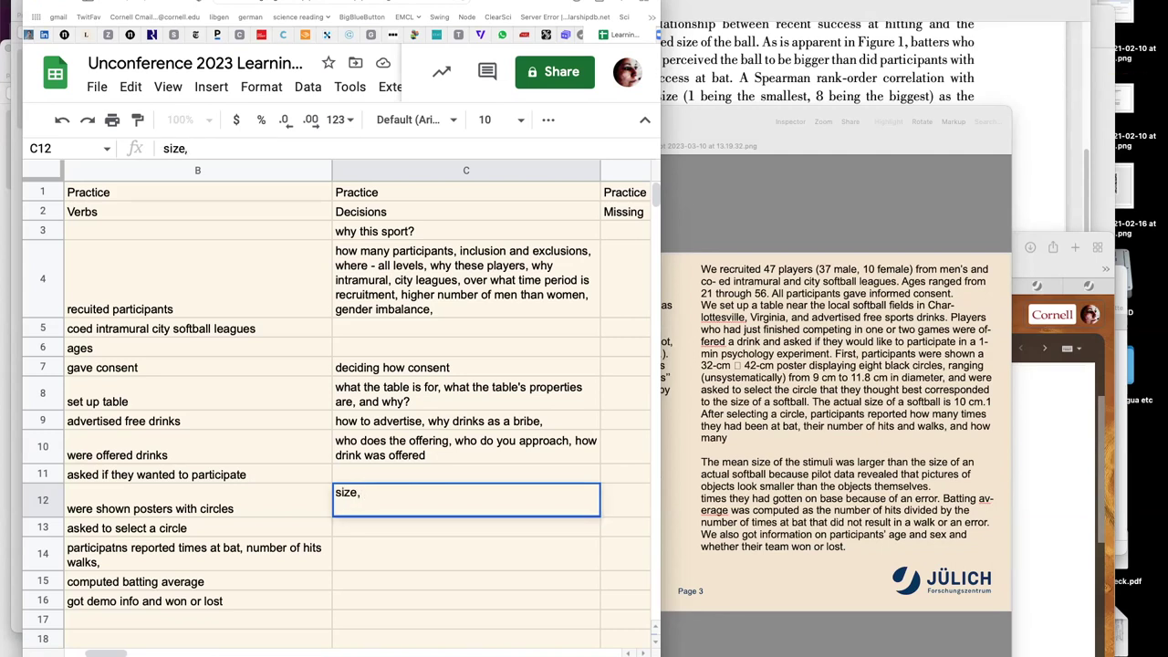
pyautogui.write('how mmay')
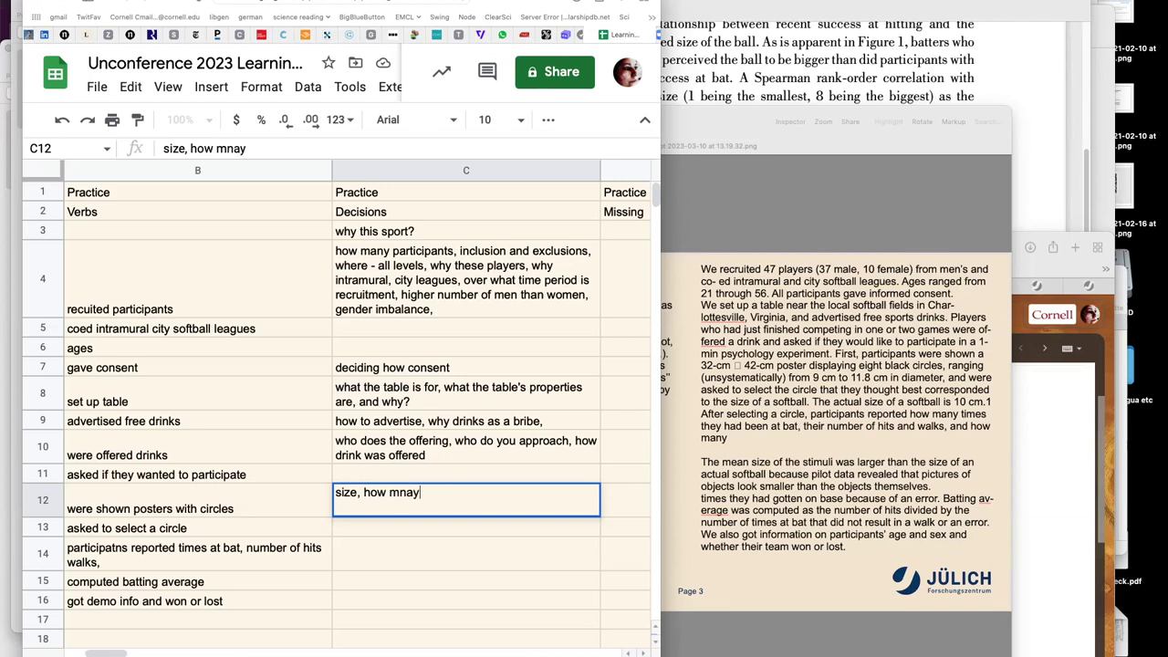
pyautogui.press('BackSpace')
pyautogui.press('BackSpace')
pyautogui.press('BackSpace')
pyautogui.write('any circles')
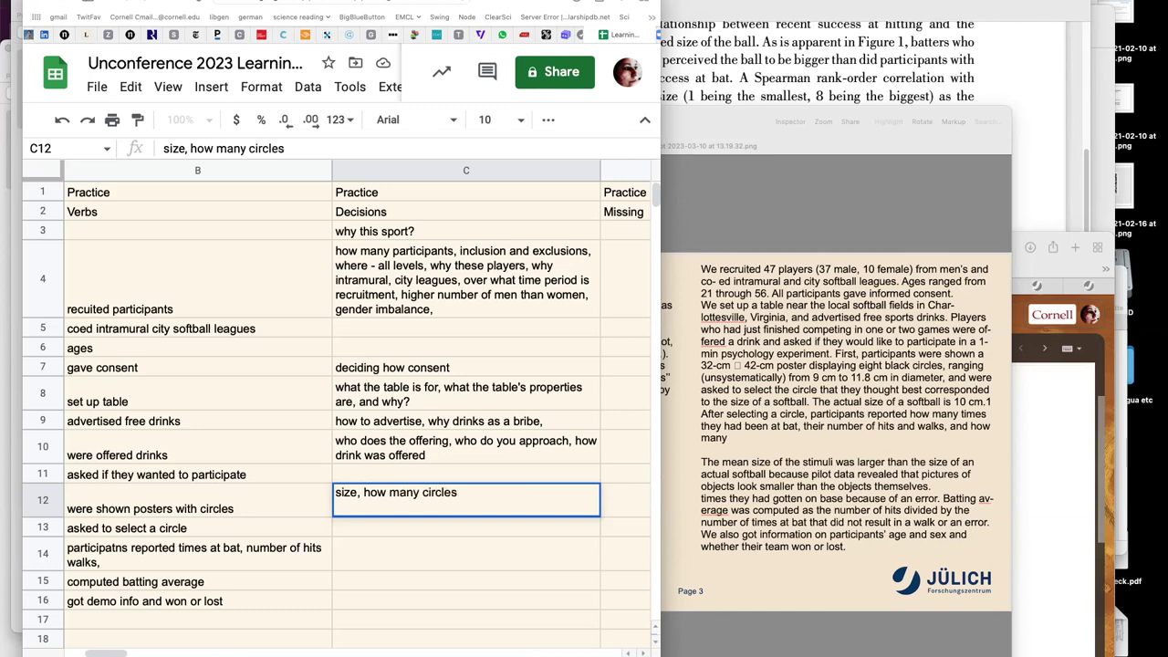
pyautogui.write(' on each ')
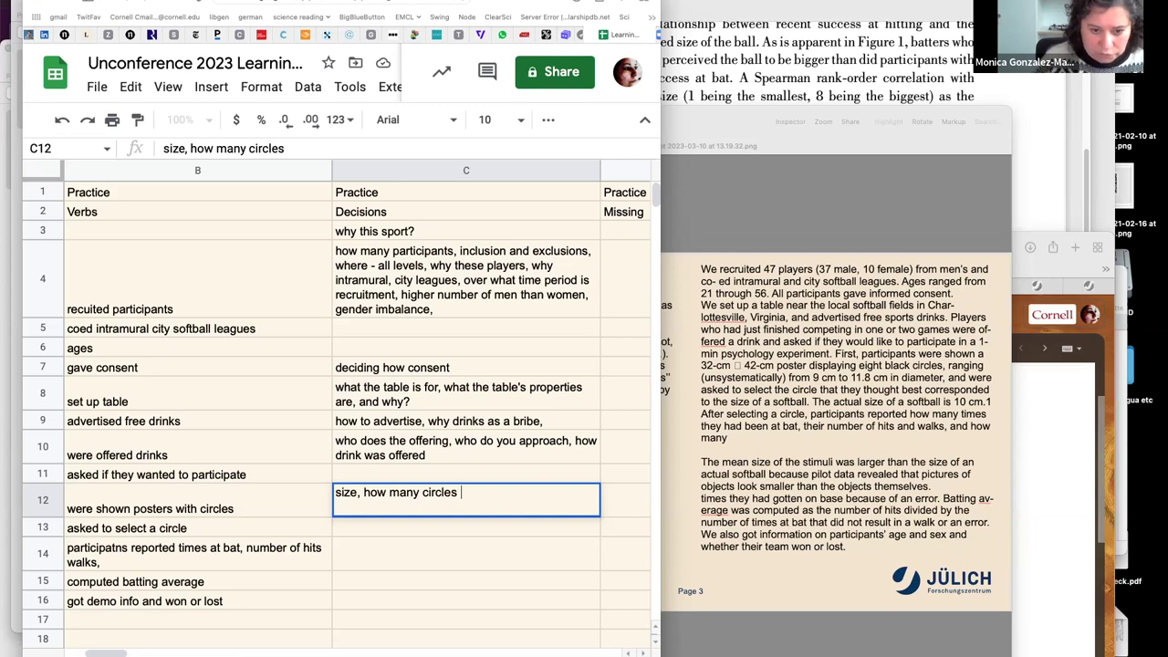
pyautogui.write('sheet, ')
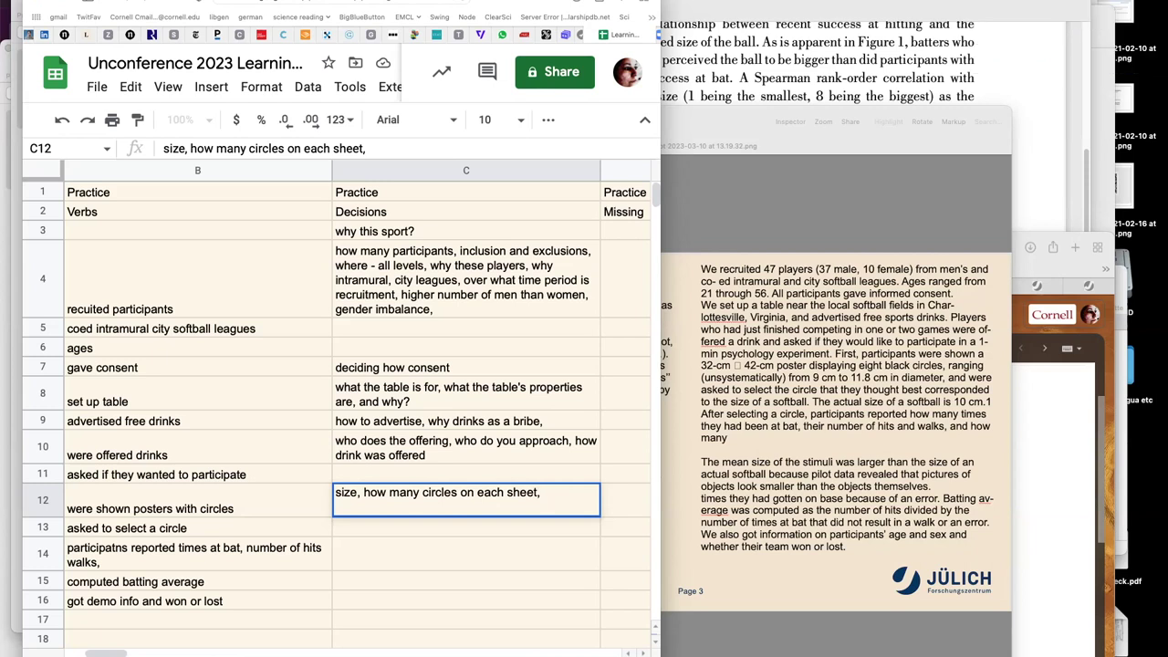
pyautogui.write('arragneemtn')
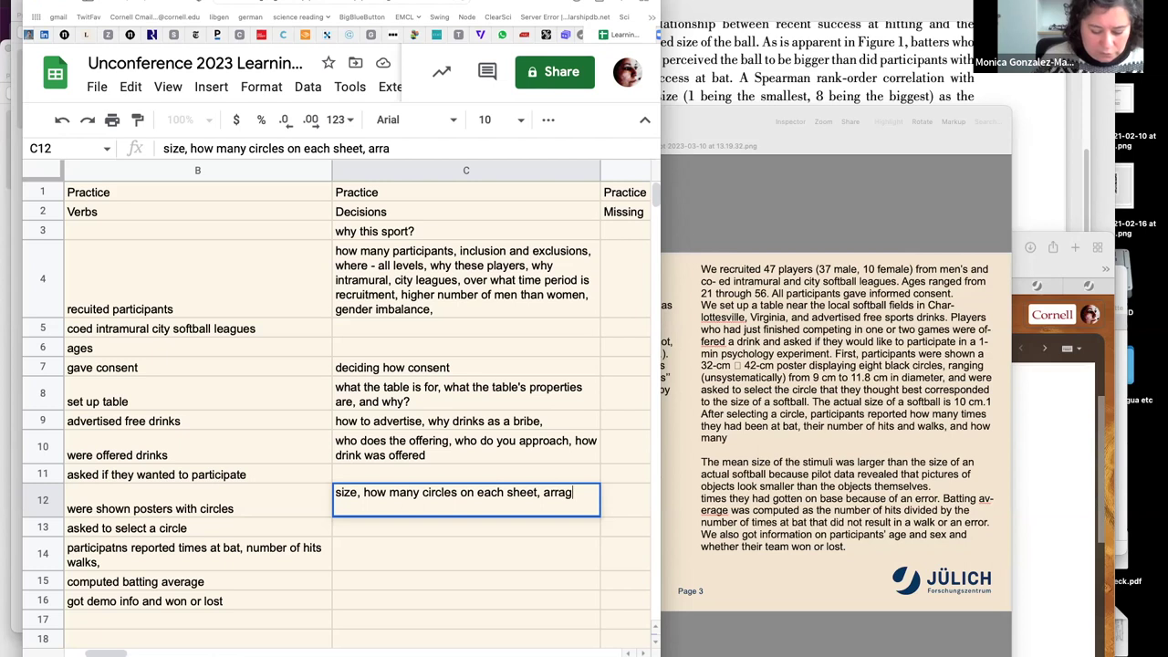
pyautogui.press('BackSpace')
pyautogui.press('BackSpace')
pyautogui.press('BackSpace')
pyautogui.press('BackSpace')
pyautogui.press('BackSpace')
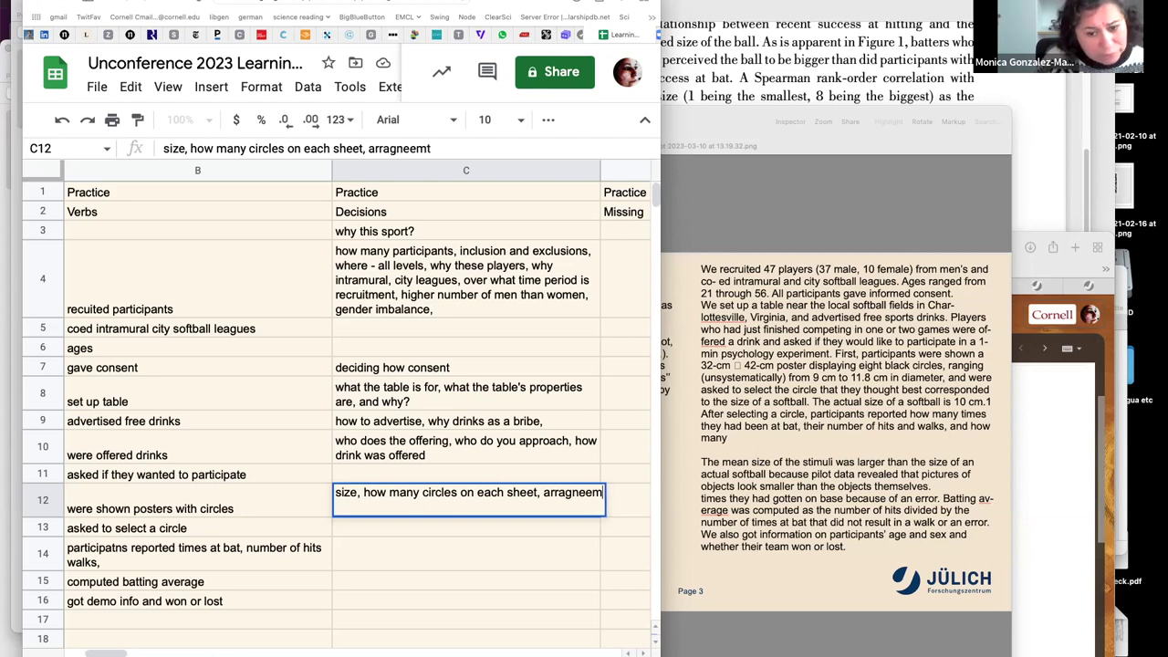
pyautogui.press('BackSpace')
pyautogui.press('BackSpace')
pyautogui.write('ngem')
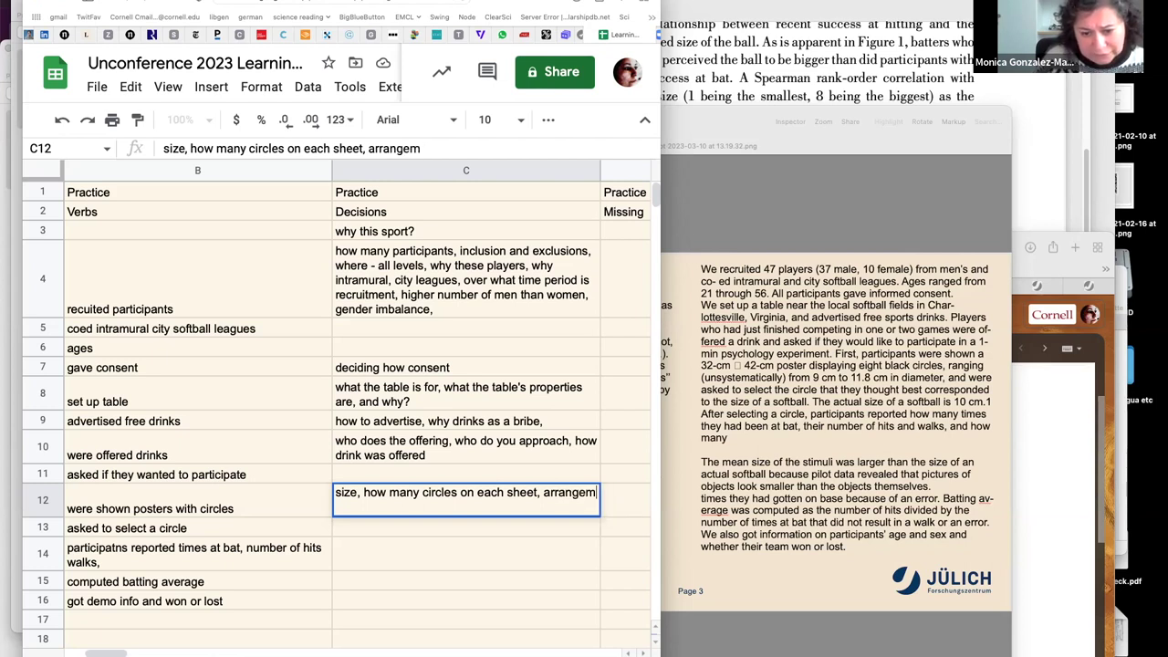
pyautogui.write('ent,')
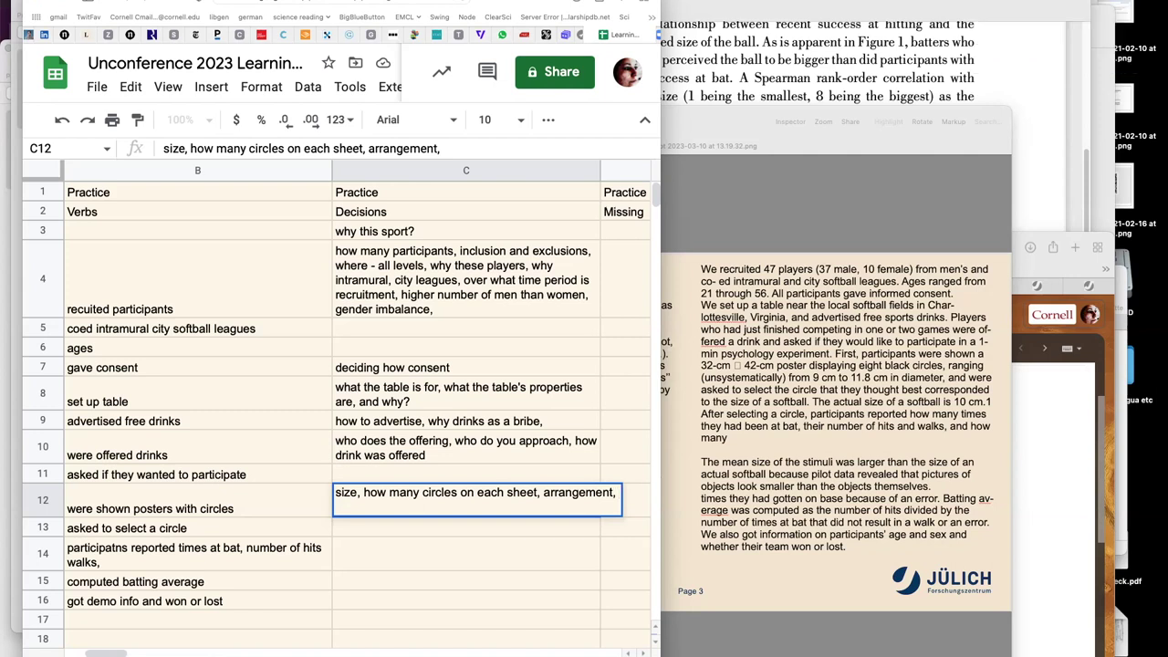
pyautogui.write('color')
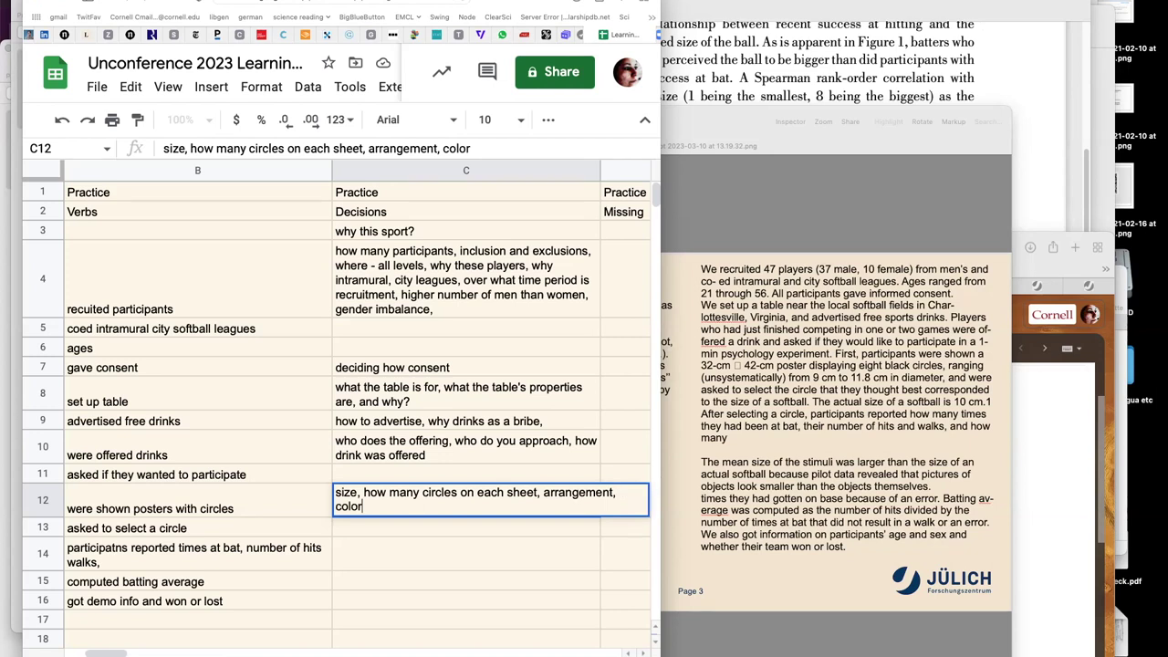
pyautogui.write(',')
pyautogui.write('are theuy')
pyautogui.press('BackSpace')
pyautogui.press('BackSpace')
pyautogui.press('BackSpace')
pyautogui.press('BackSpace')
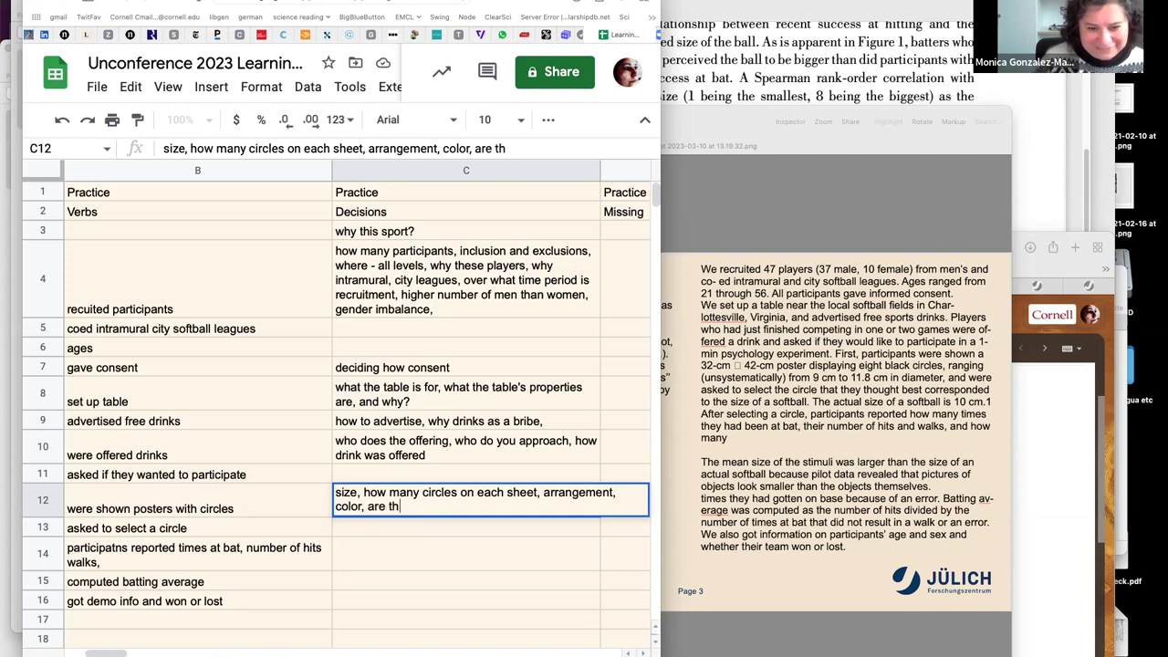
pyautogui.write('ey cir')
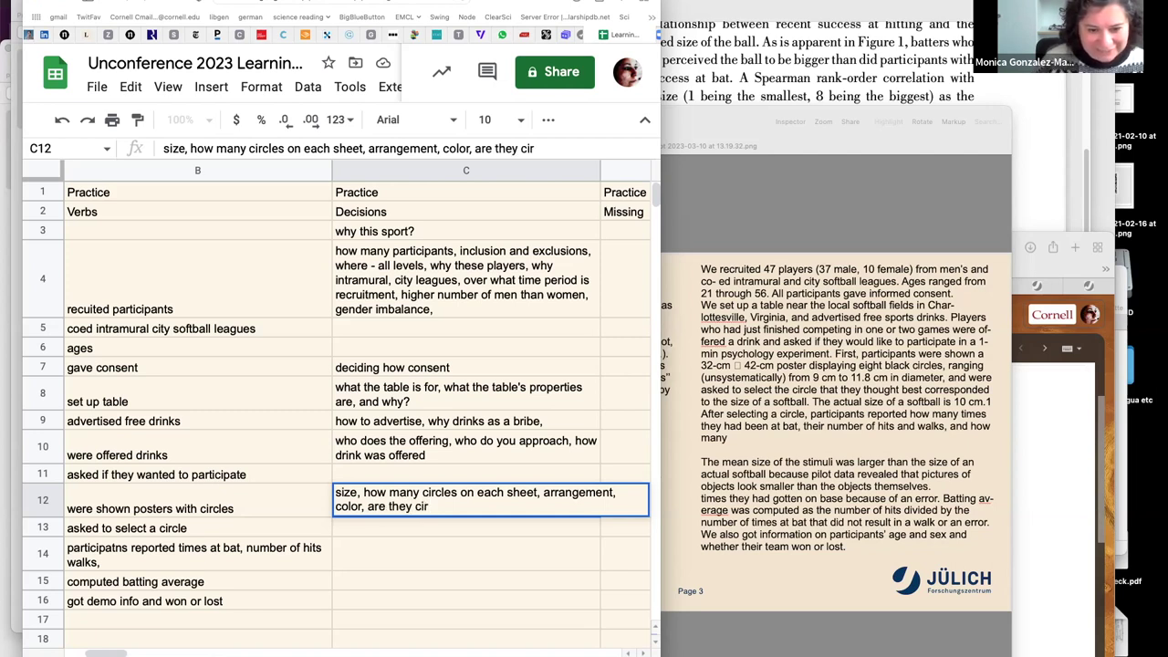
pyautogui.write('cles or')
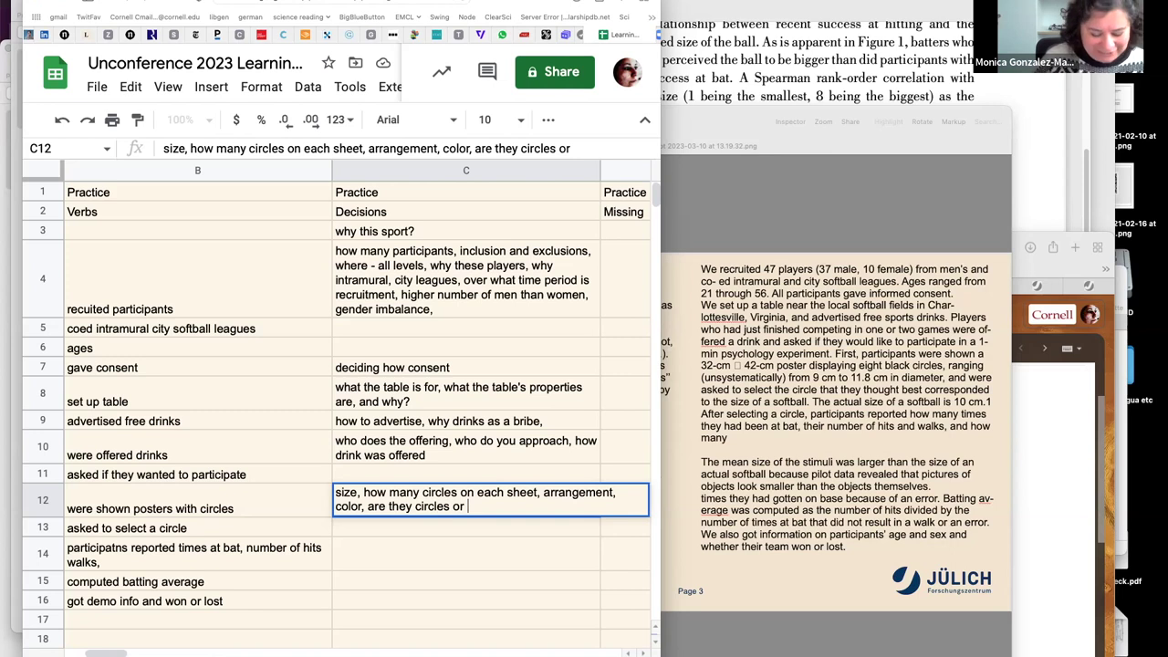
pyautogui.write(' dots ')
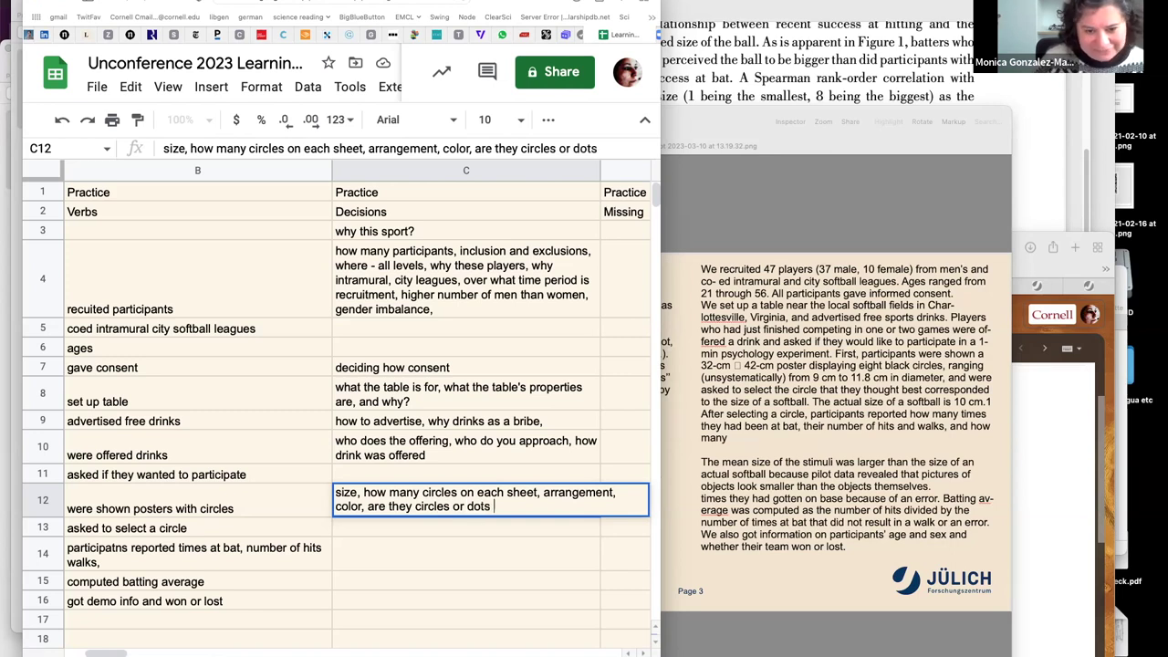
pyautogui.write('filled in.')
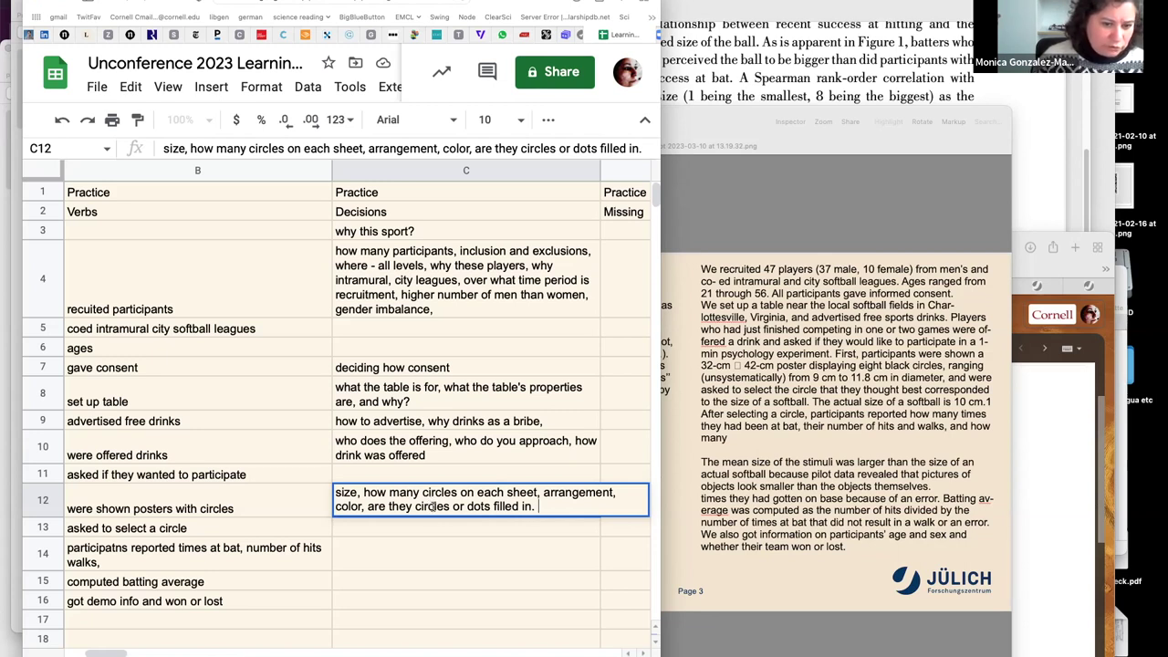
pyautogui.click(355, 528)
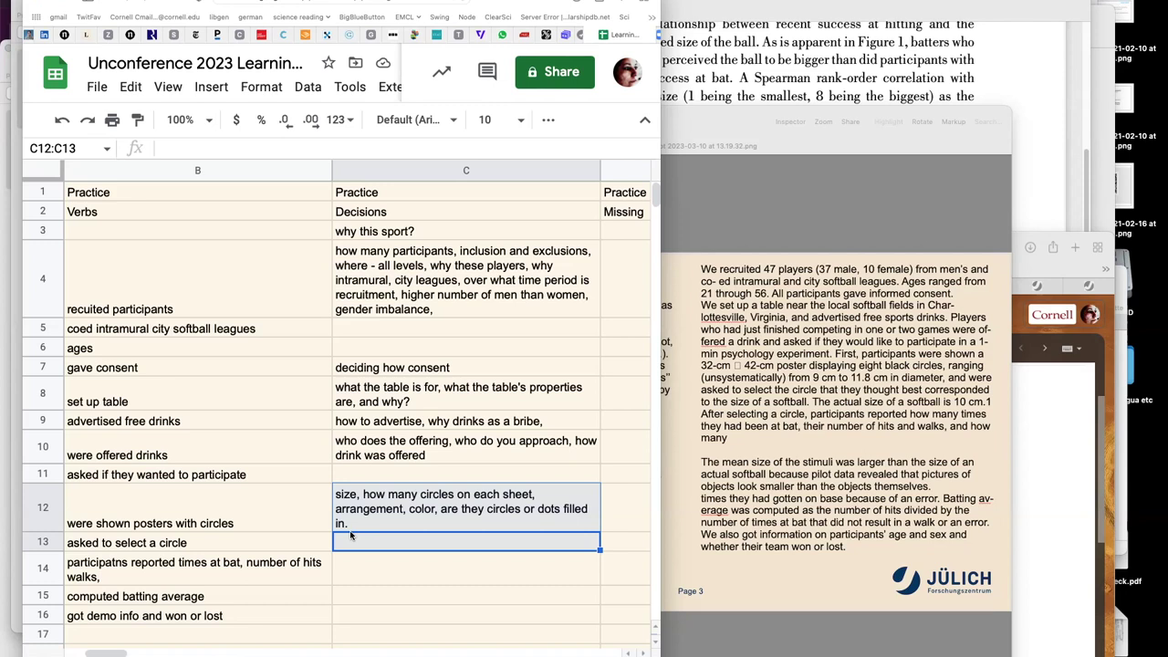
# Enter 'how is selection communicated' in C13 for the select-a-circle step
pyautogui.write('how in')
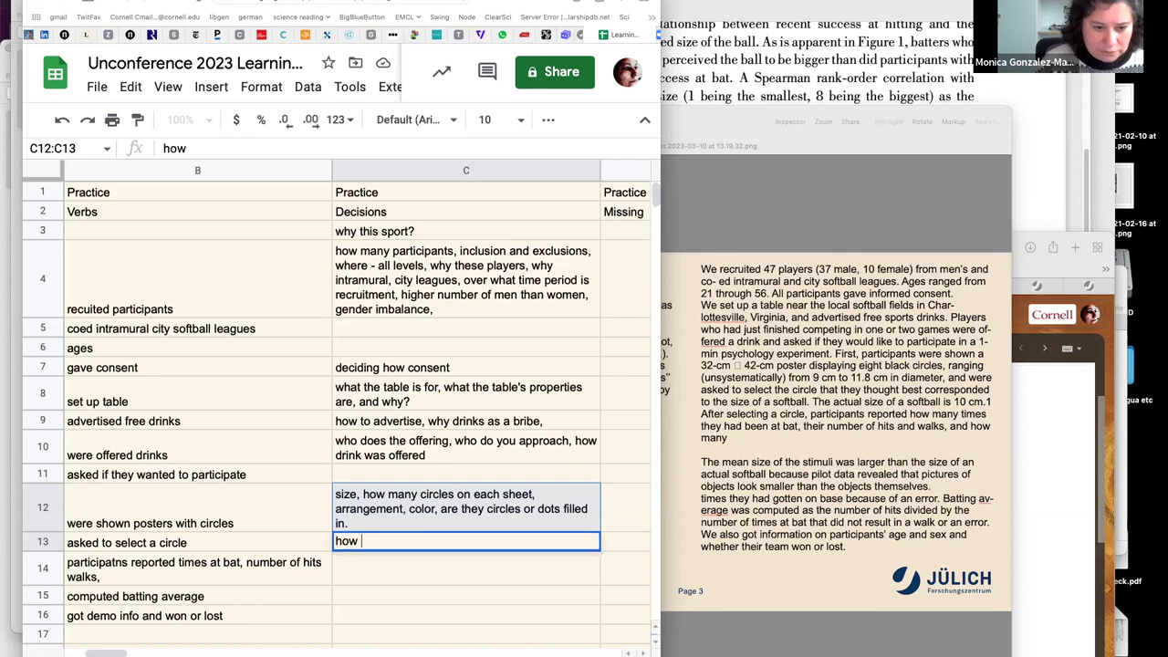
pyautogui.press('BackSpace')
pyautogui.press('BackSpace')
pyautogui.write('a')
pyautogui.press('BackSpace')
pyautogui.write('is ')
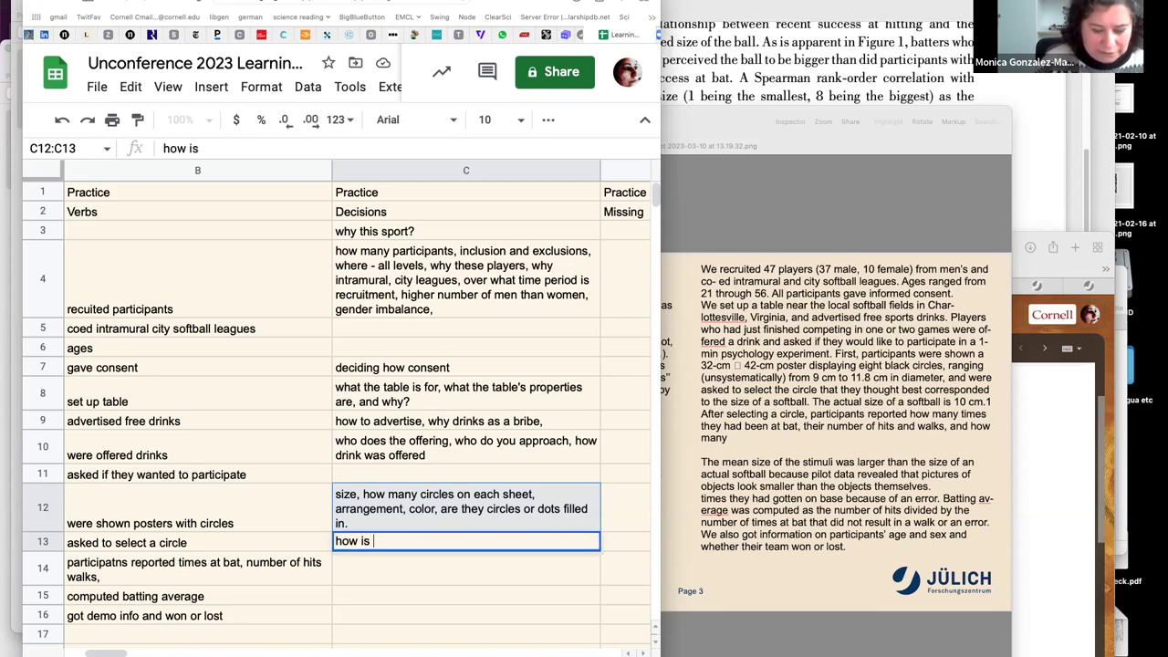
pyautogui.write('selection ')
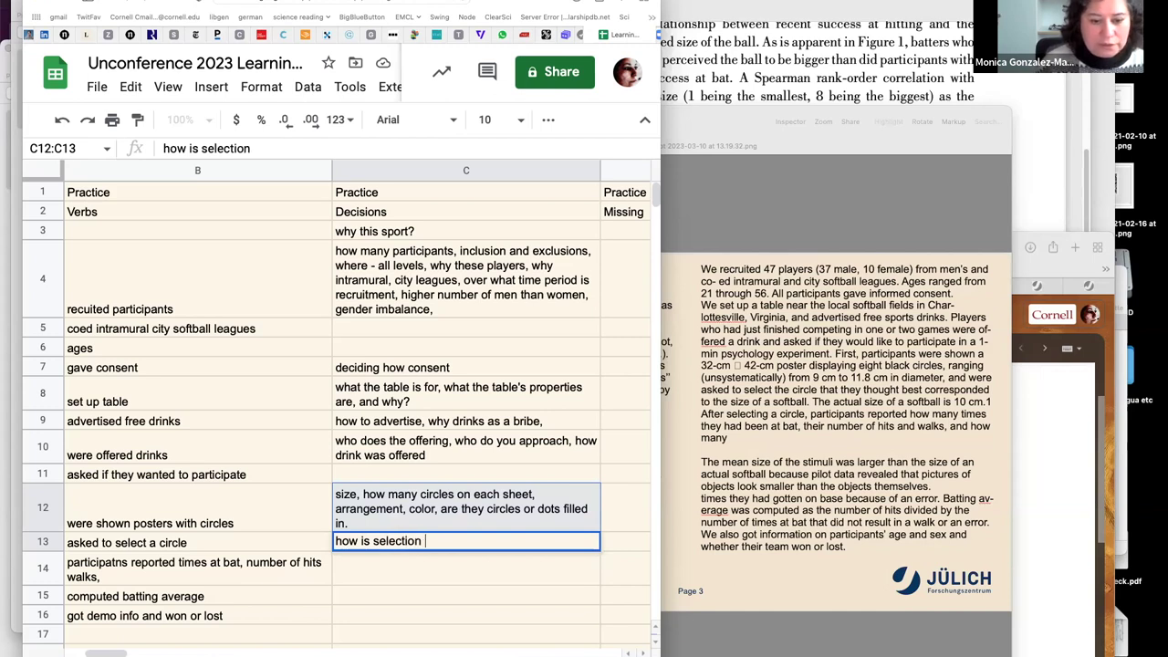
pyautogui.write('com')
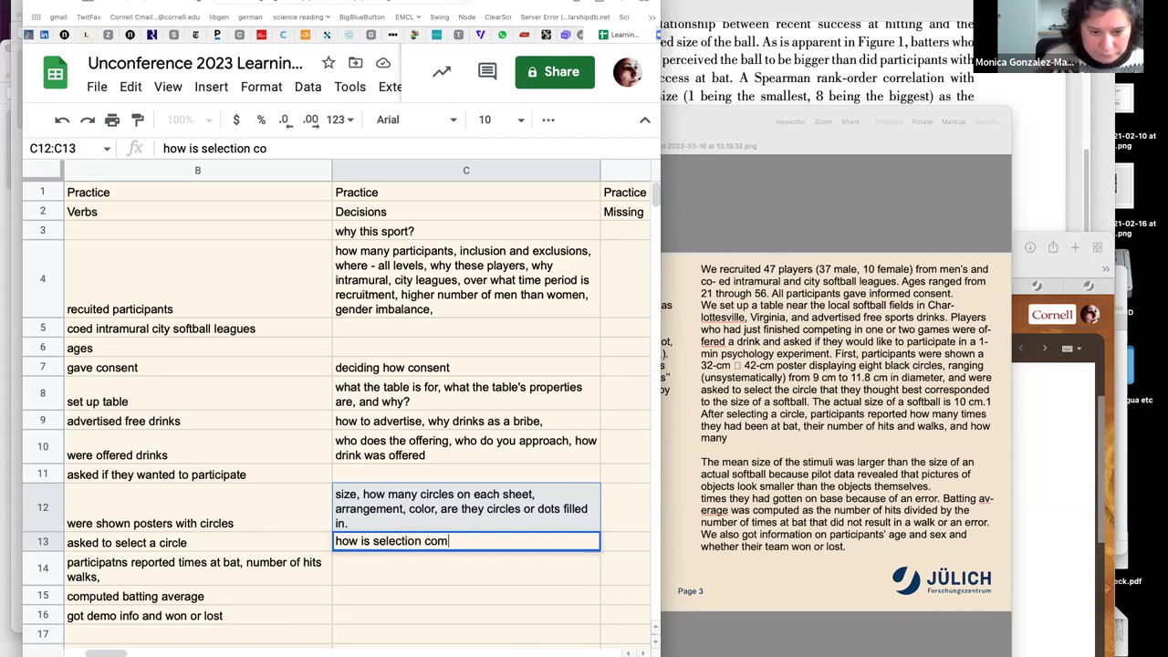
pyautogui.write('municated')
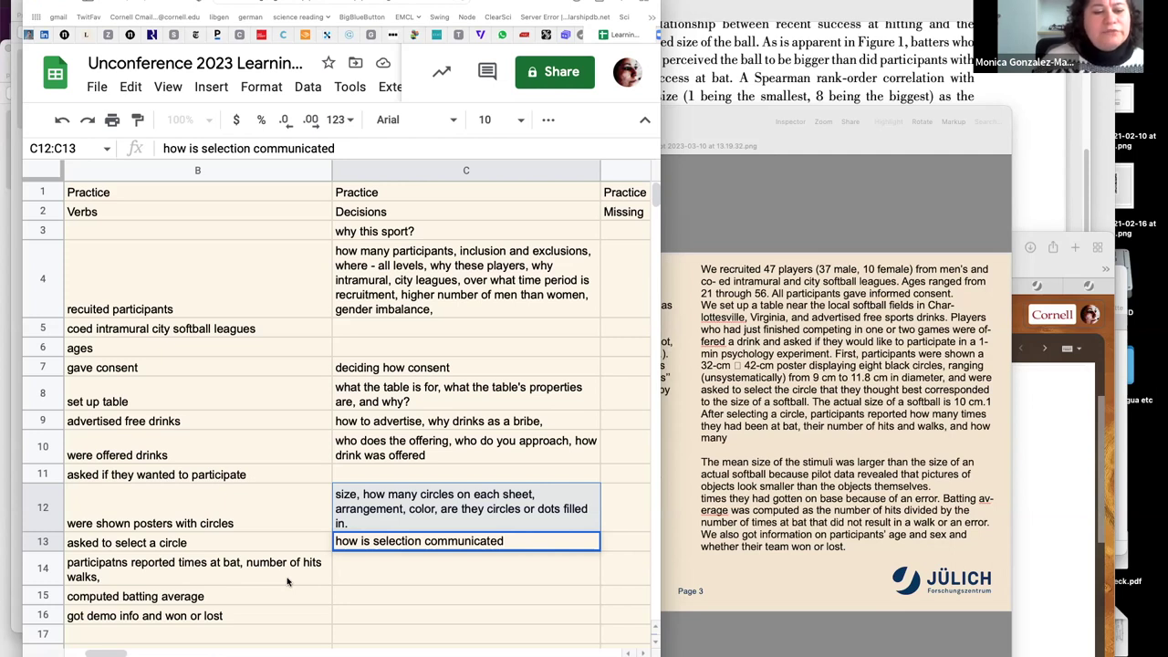
pyautogui.click(371, 573)
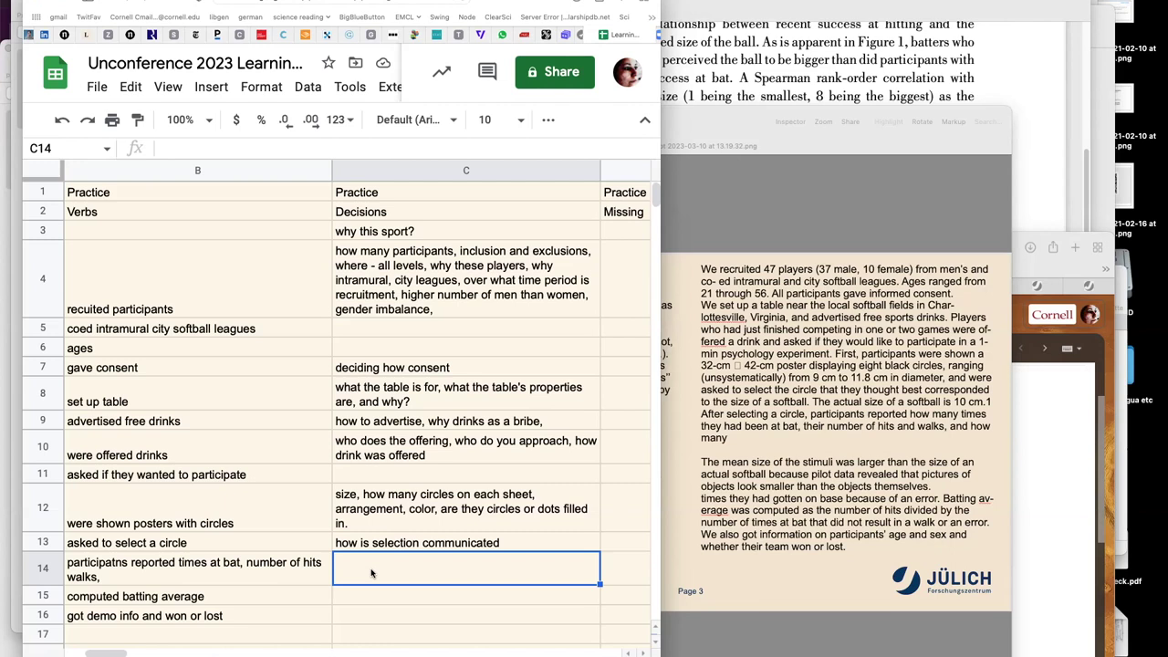
# Type 'how are responses prompted, how responses were reported, why those metrics' into C14
pyautogui.write('h')
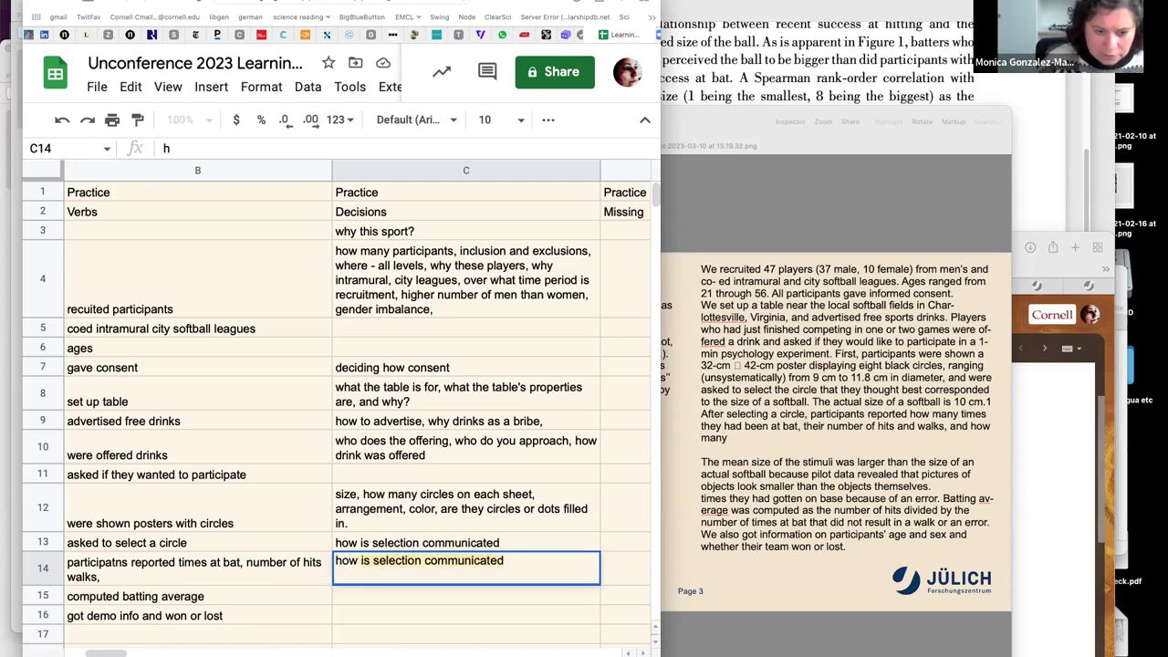
pyautogui.write('ow are responses pro')
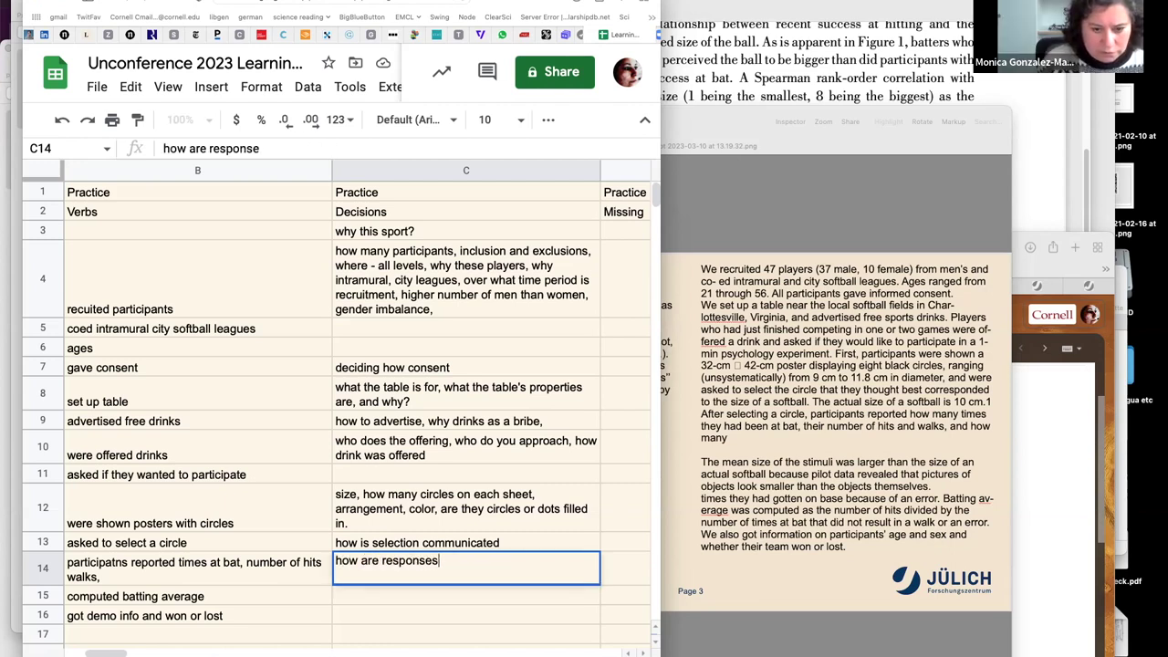
pyautogui.write('pted')
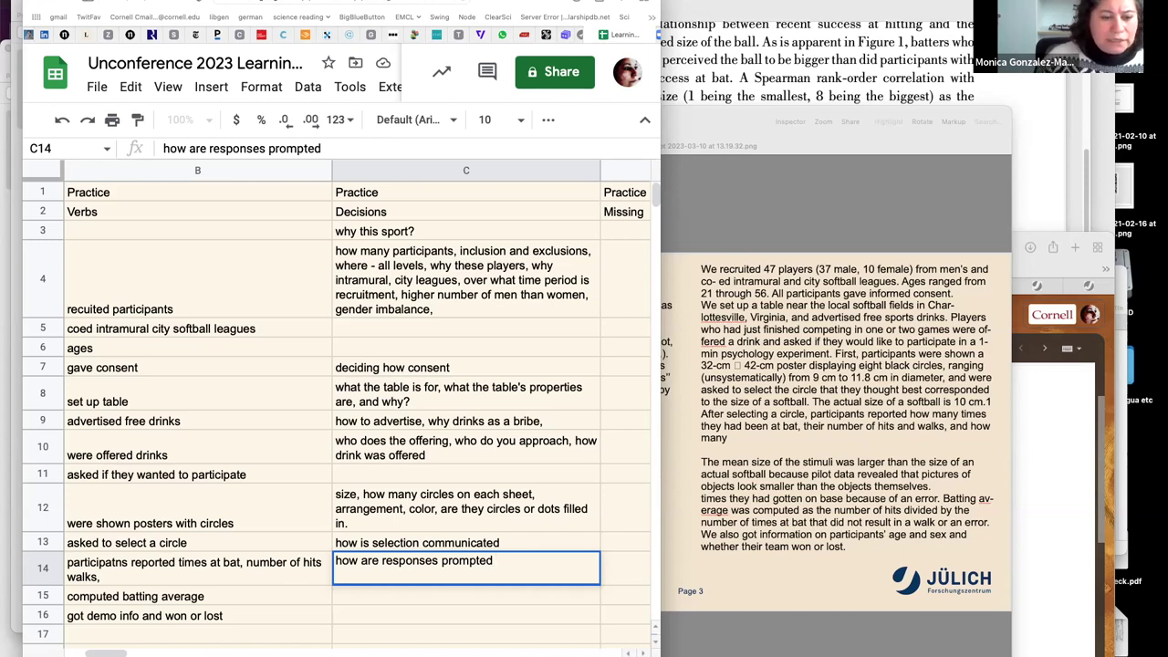
pyautogui.write(',')
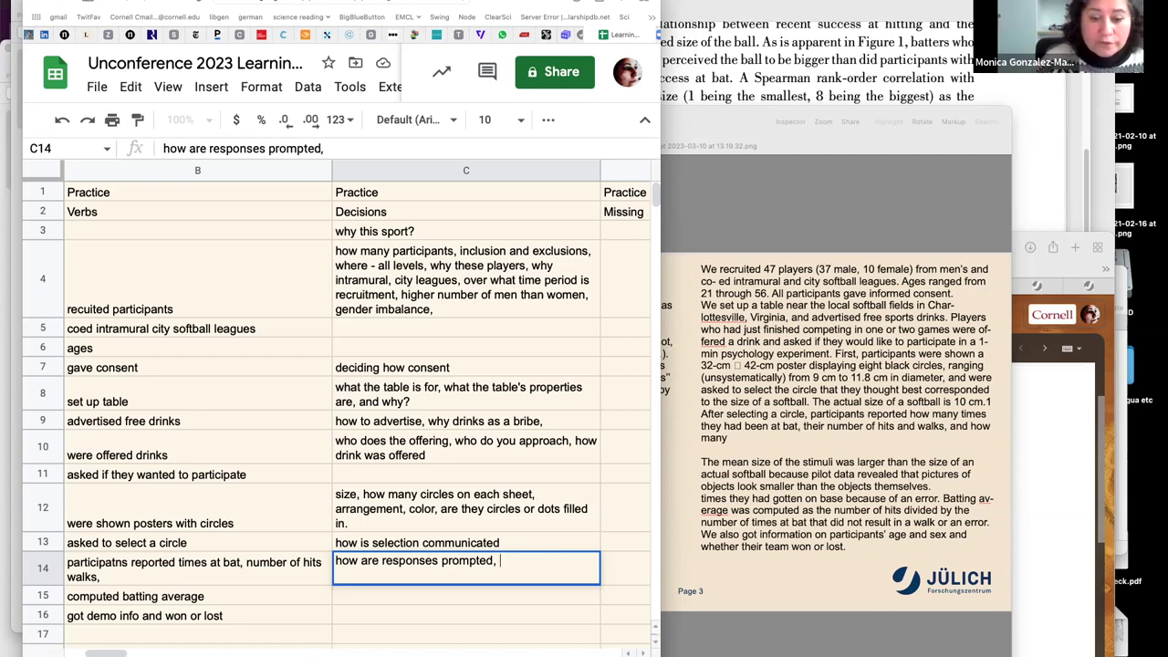
pyautogui.write('how they')
pyautogui.press('BackSpace')
pyautogui.press('BackSpace')
pyautogui.press('BackSpace')
pyautogui.press('BackSpace')
pyautogui.write('respond')
pyautogui.press('BackSpace')
pyautogui.write('ses were re')
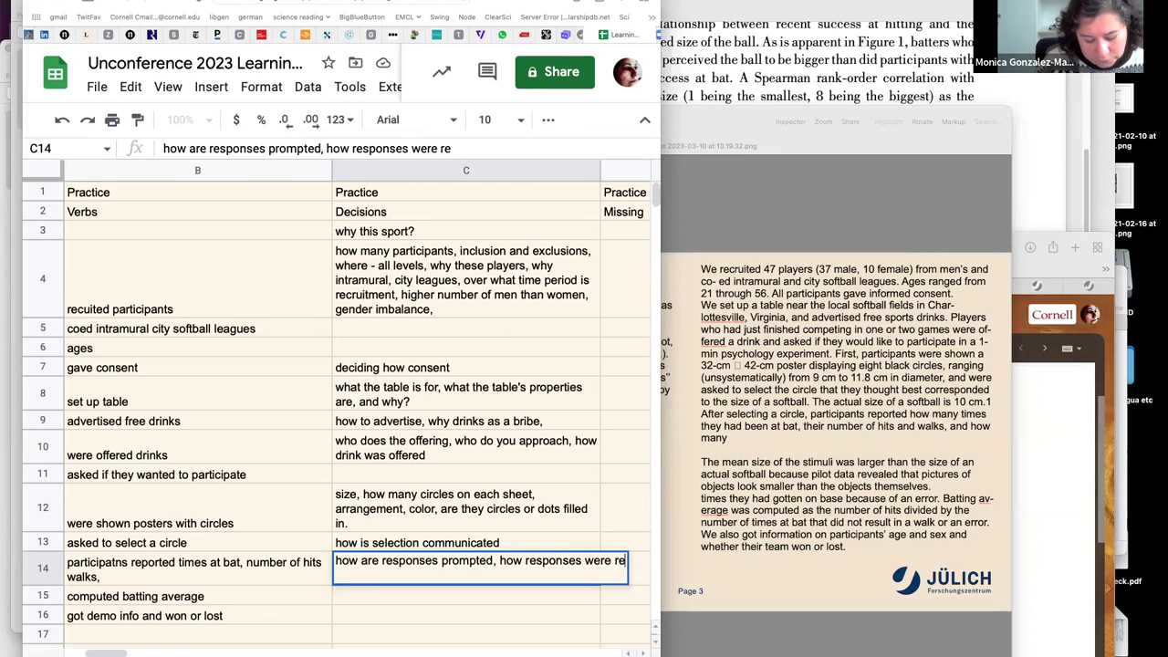
pyautogui.write('ported')
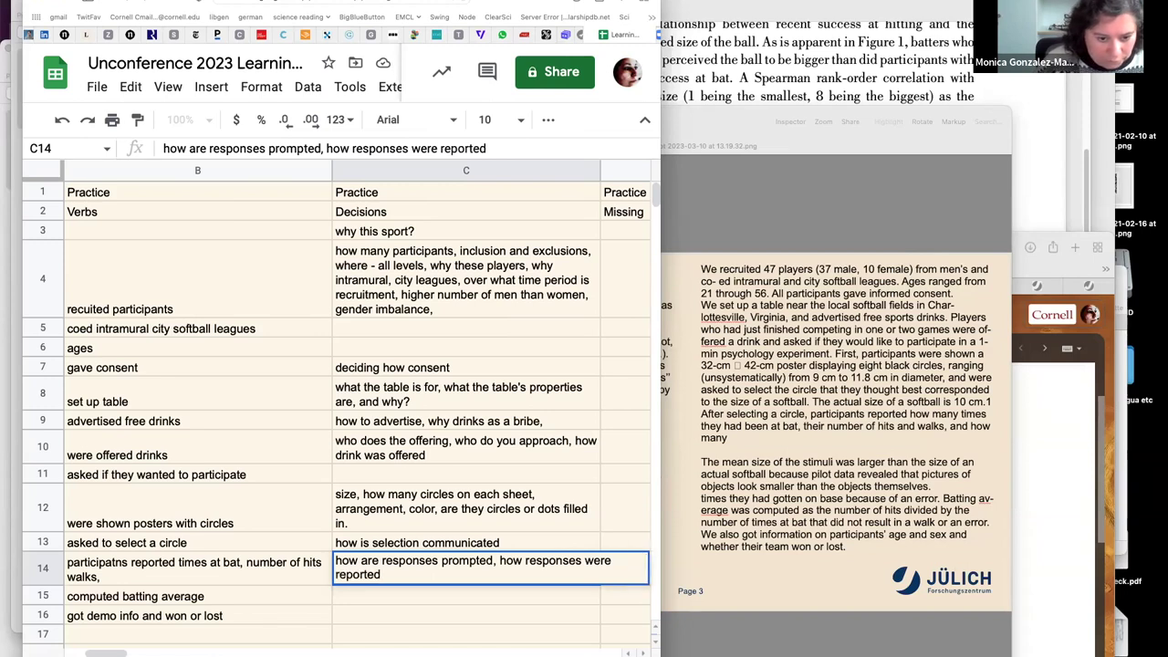
pyautogui.write(',')
pyautogui.write(' w')
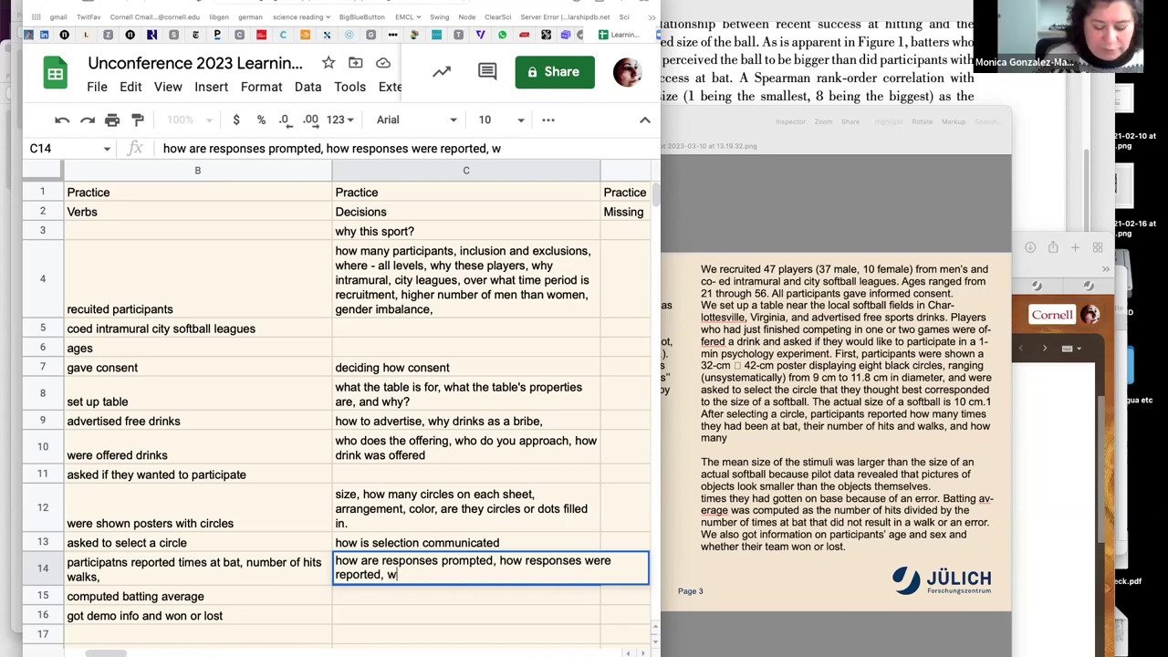
pyautogui.write('hy those m')
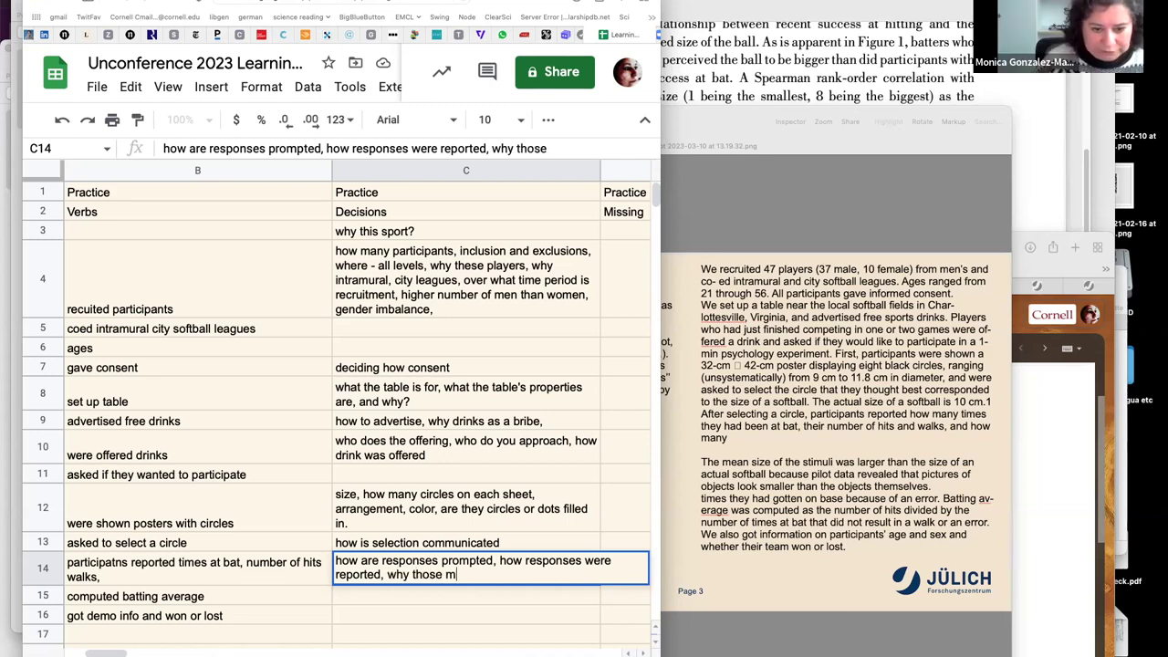
pyautogui.write('etrics')
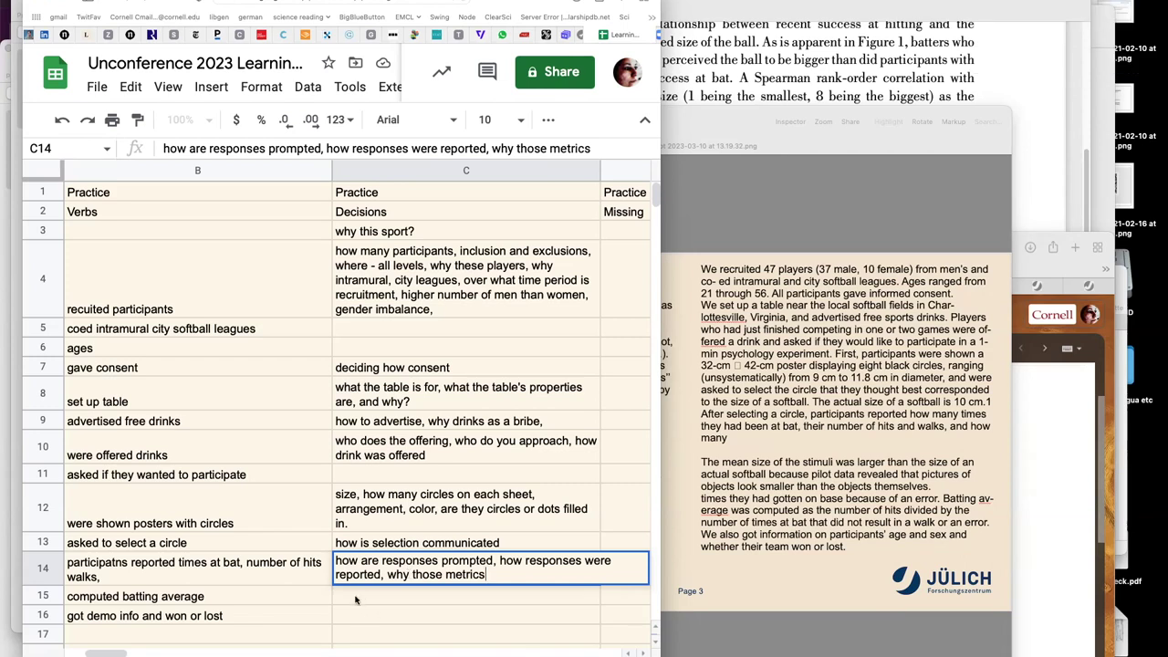
# End the C14 note with ', cummulative.' after correcting the spelling, and commit it
pyautogui.write(', commun')
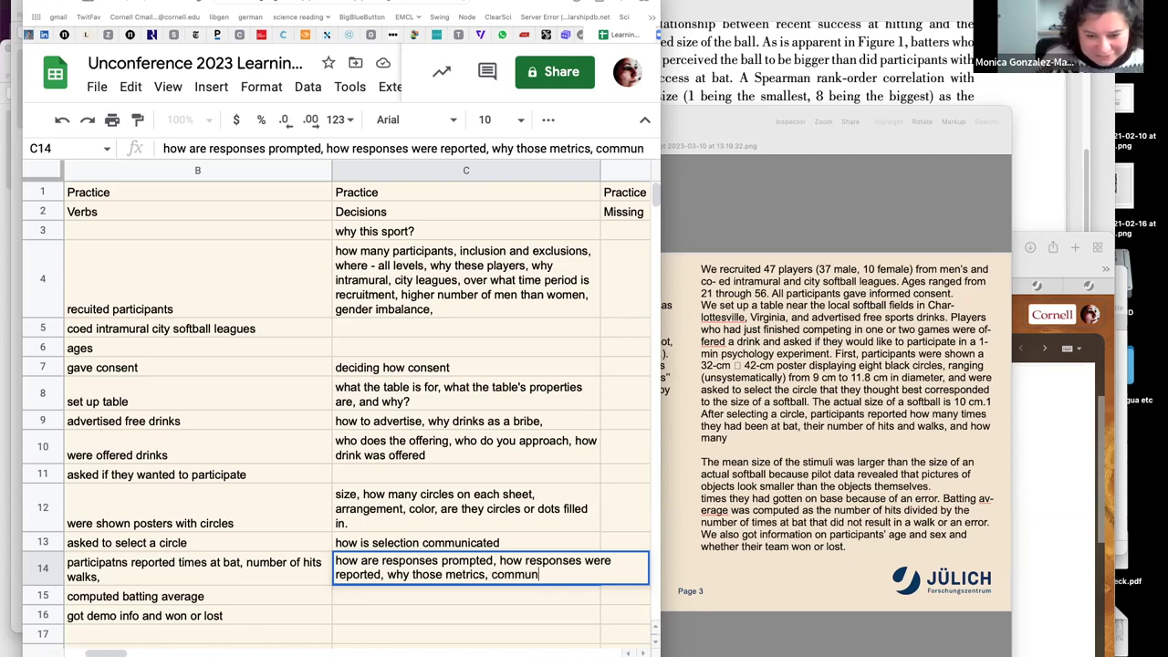
pyautogui.press('BackSpace')
pyautogui.write('lu')
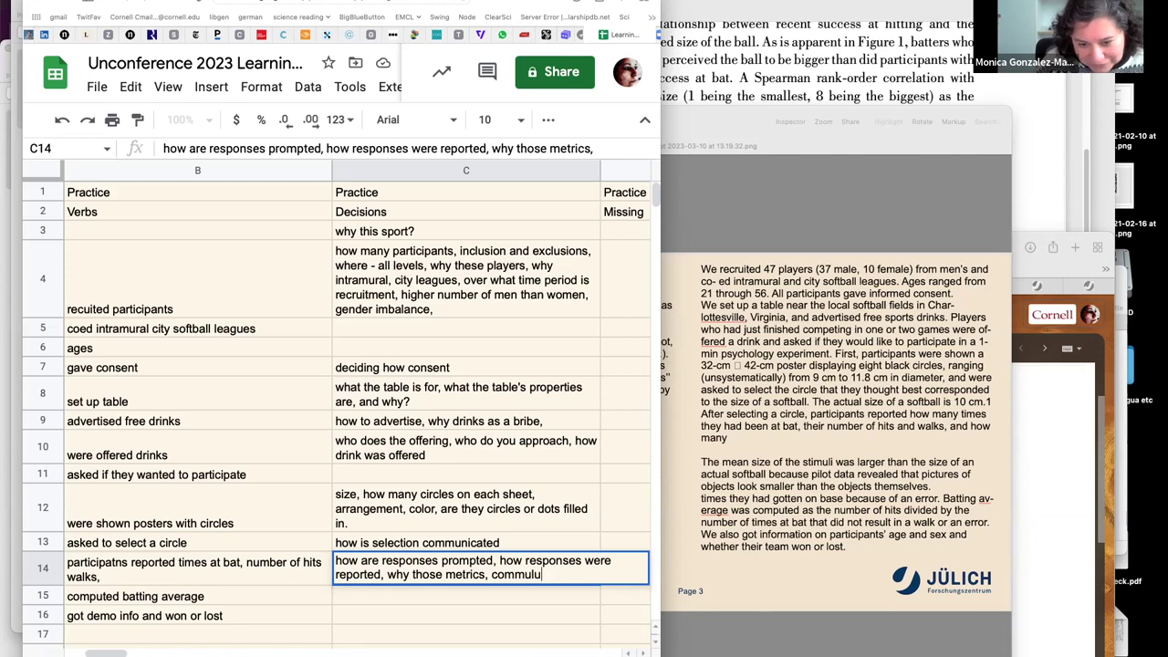
pyautogui.press('BackSpace')
pyautogui.press('BackSpace')
pyautogui.press('BackSpace')
pyautogui.write('umlative')
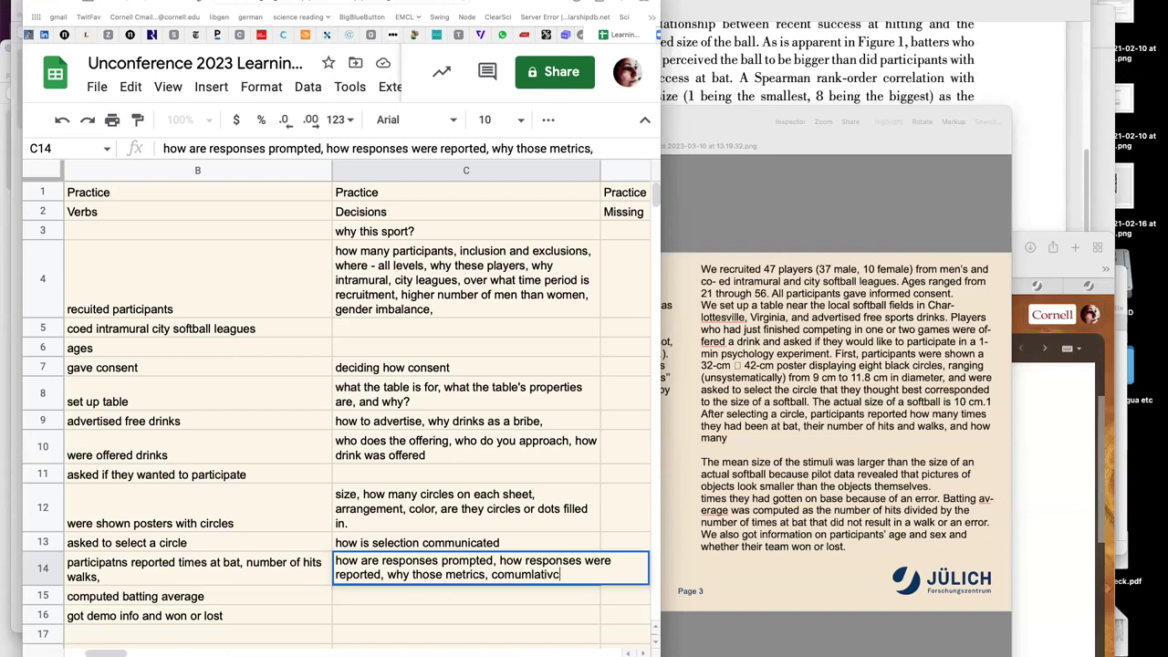
pyautogui.press('BackSpace')
pyautogui.press('BackSpace')
pyautogui.press('BackSpace')
pyautogui.press('BackSpace')
pyautogui.press('BackSpace')
pyautogui.press('BackSpace')
pyautogui.press('BackSpace')
pyautogui.press('BackSpace')
pyautogui.press('BackSpace')
pyautogui.press('BackSpace')
pyautogui.write('ummalative')
pyautogui.click(531, 574)
pyautogui.press('BackSpace')
pyautogui.write('u')
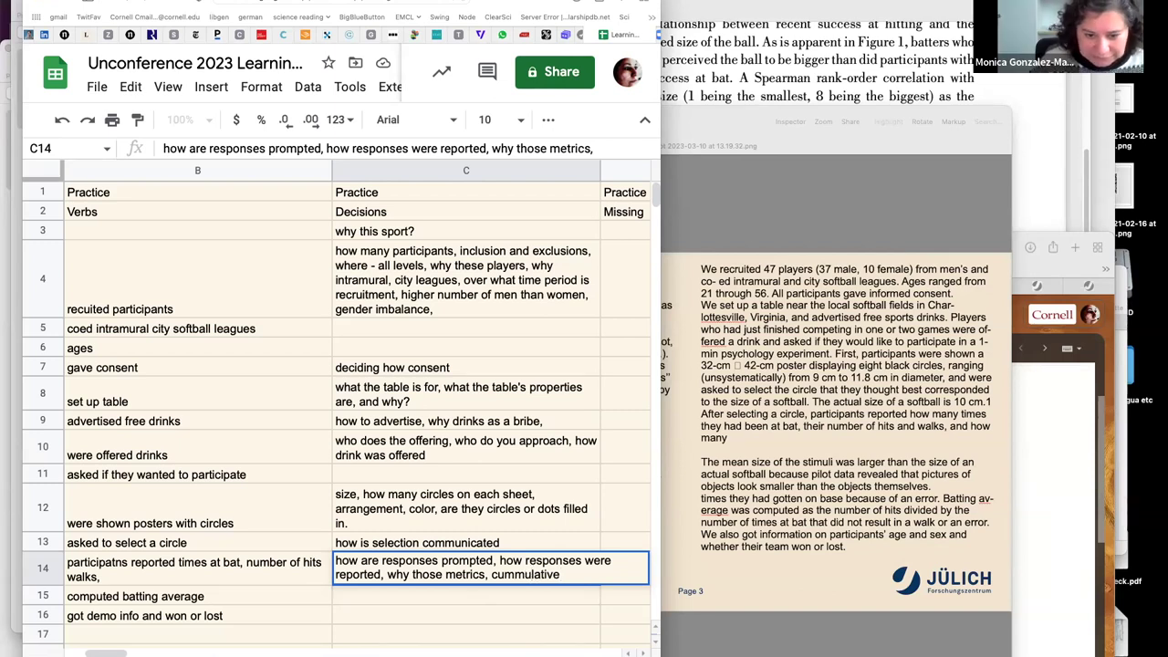
pyautogui.click(573, 574)
pyautogui.write('.')
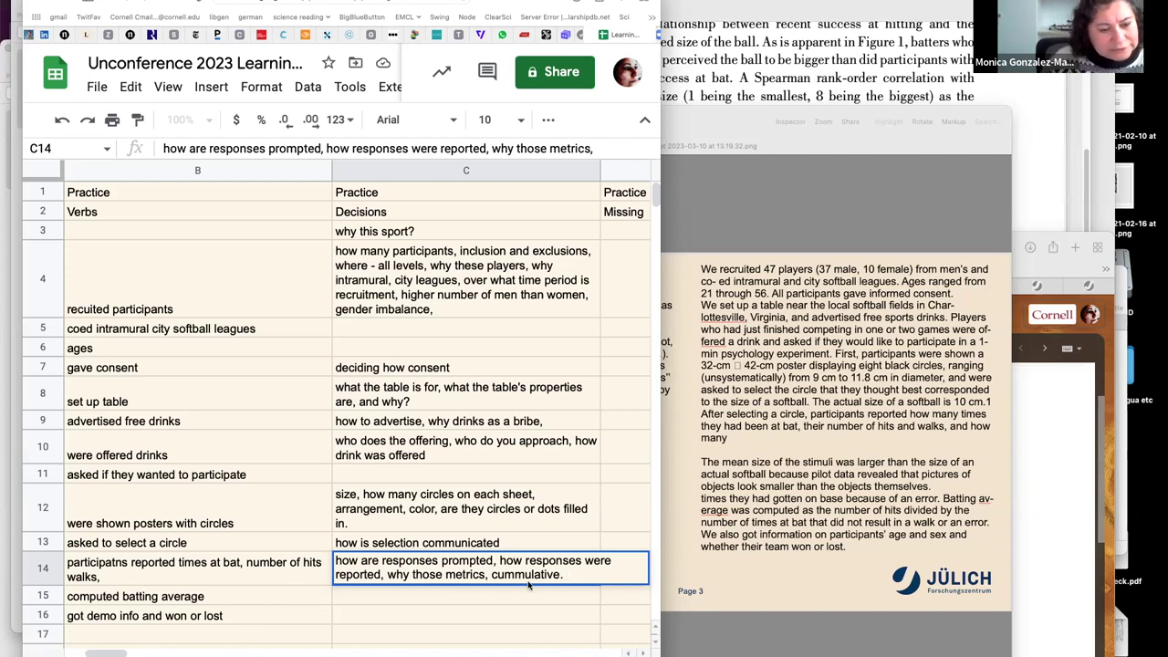
pyautogui.click(348, 598)
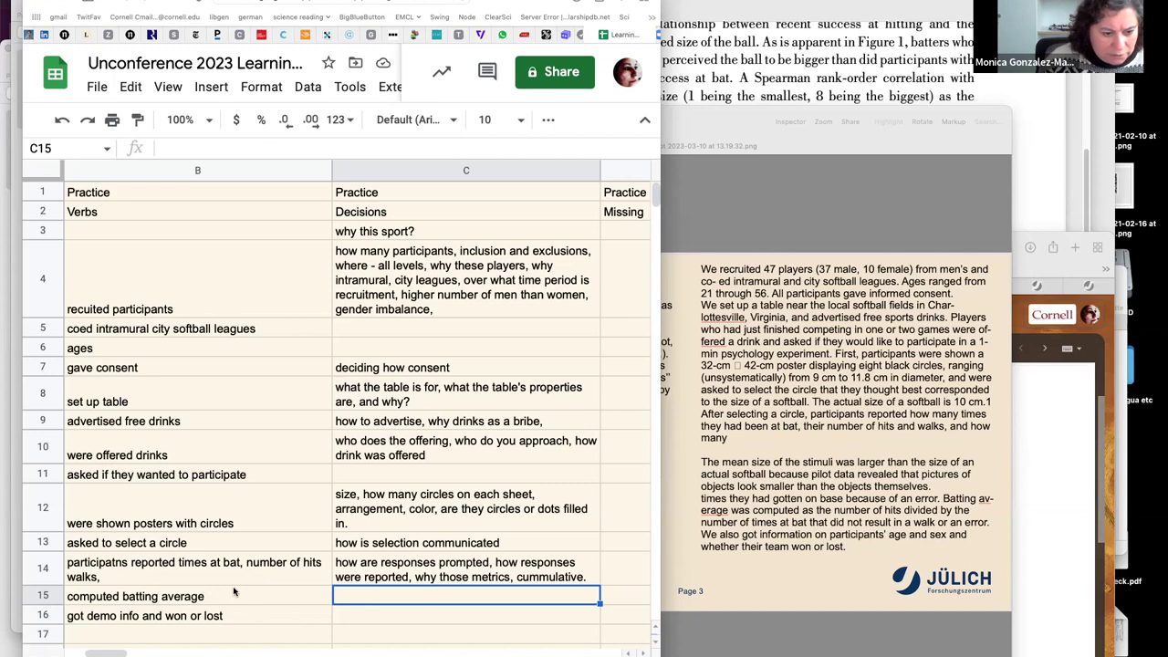
# Enter 'deciding on info on winnign or losing.' in C16 and maximize the browser window
pyautogui.click(242, 619)
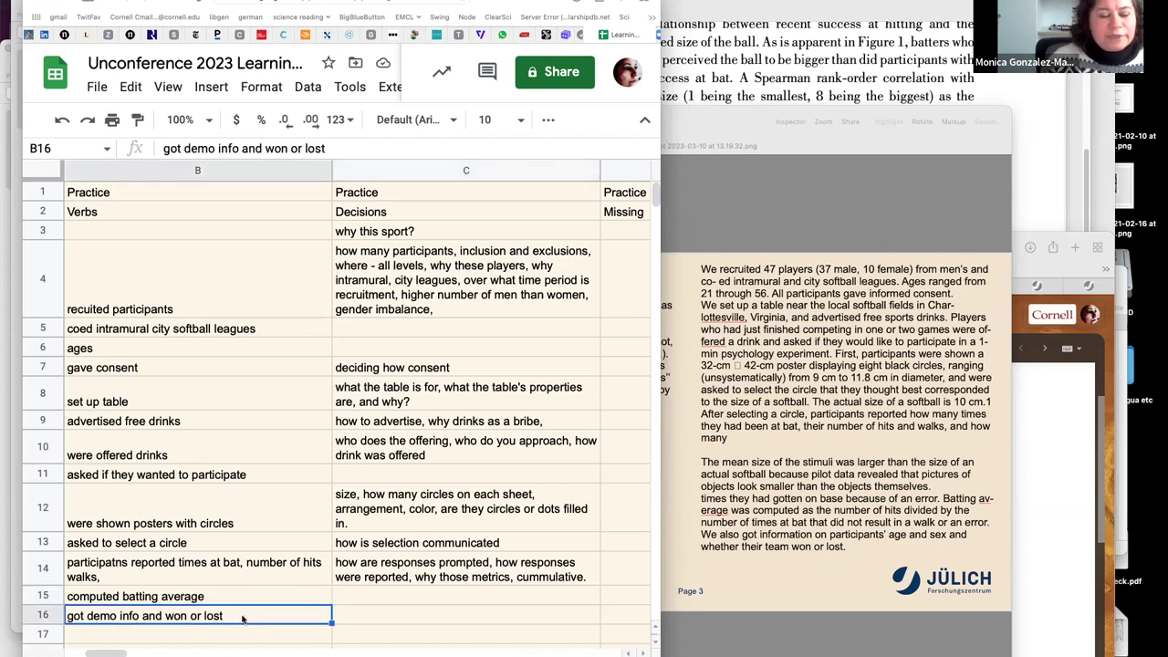
pyautogui.click(363, 617)
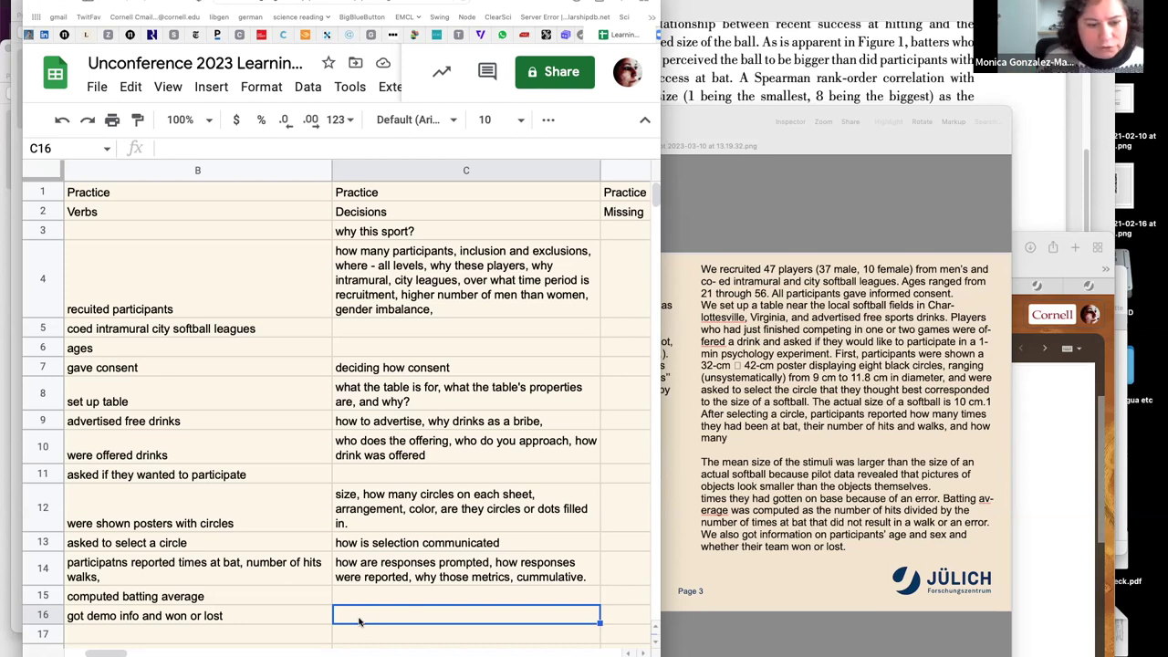
pyautogui.write('w')
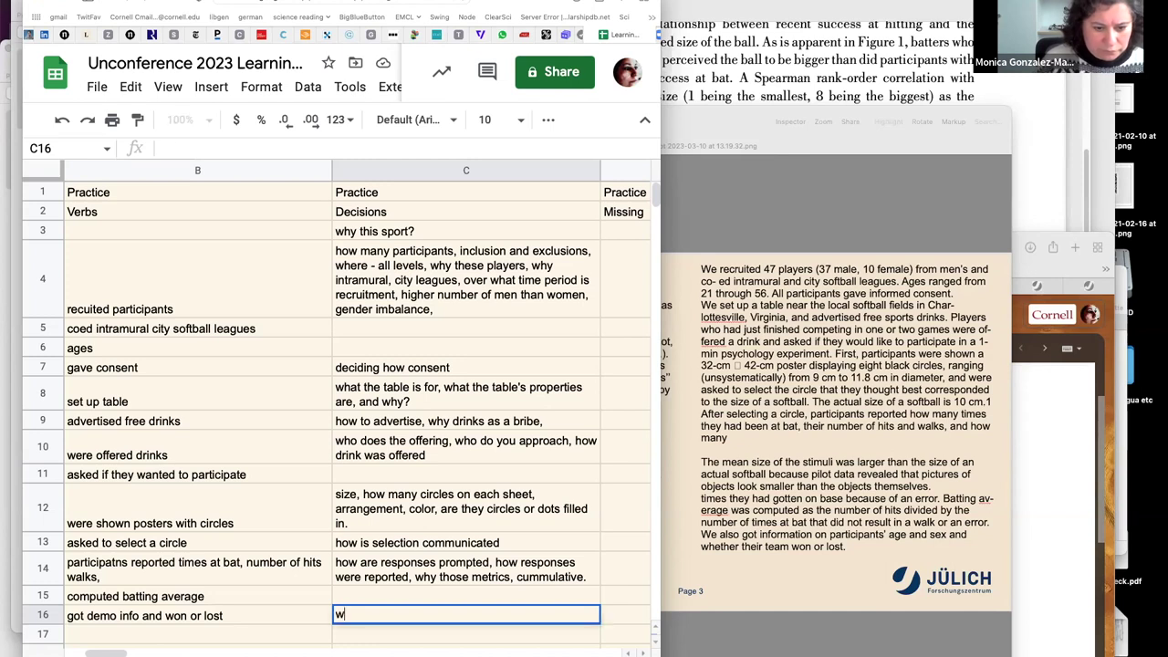
pyautogui.write('hy info')
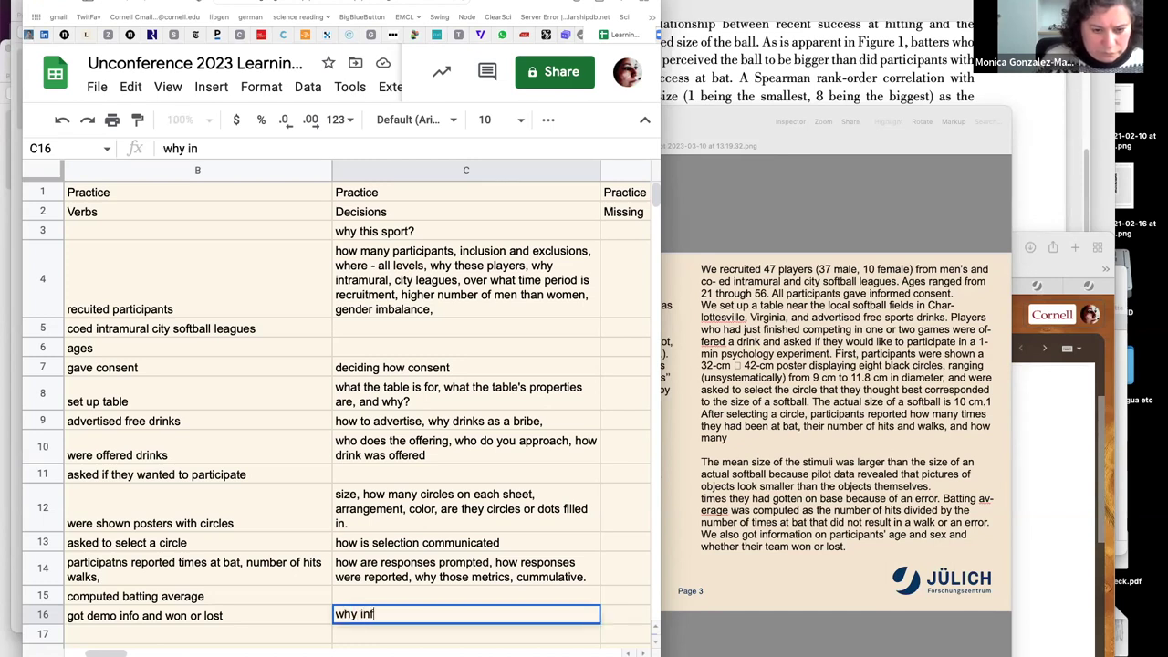
pyautogui.press('BackSpace')
pyautogui.press('BackSpace')
pyautogui.press('BackSpace')
pyautogui.press('BackSpace')
pyautogui.press('BackSpace')
pyautogui.press('BackSpace')
pyautogui.press('BackSpace')
pyautogui.press('BackSpace')
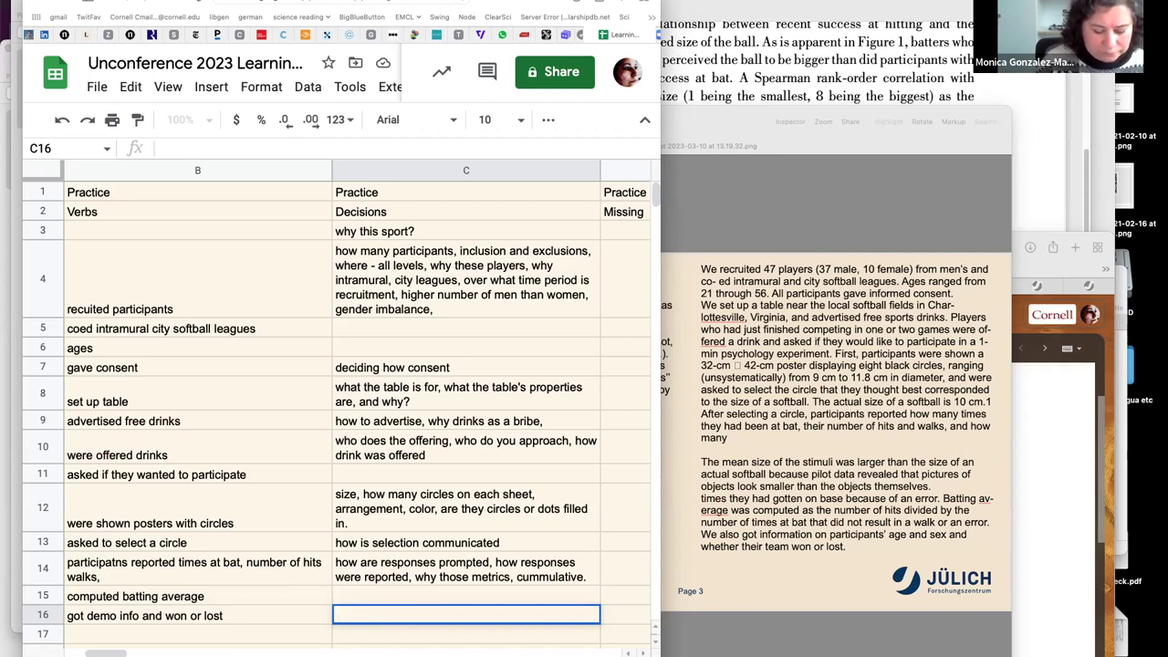
pyautogui.write('deciding on')
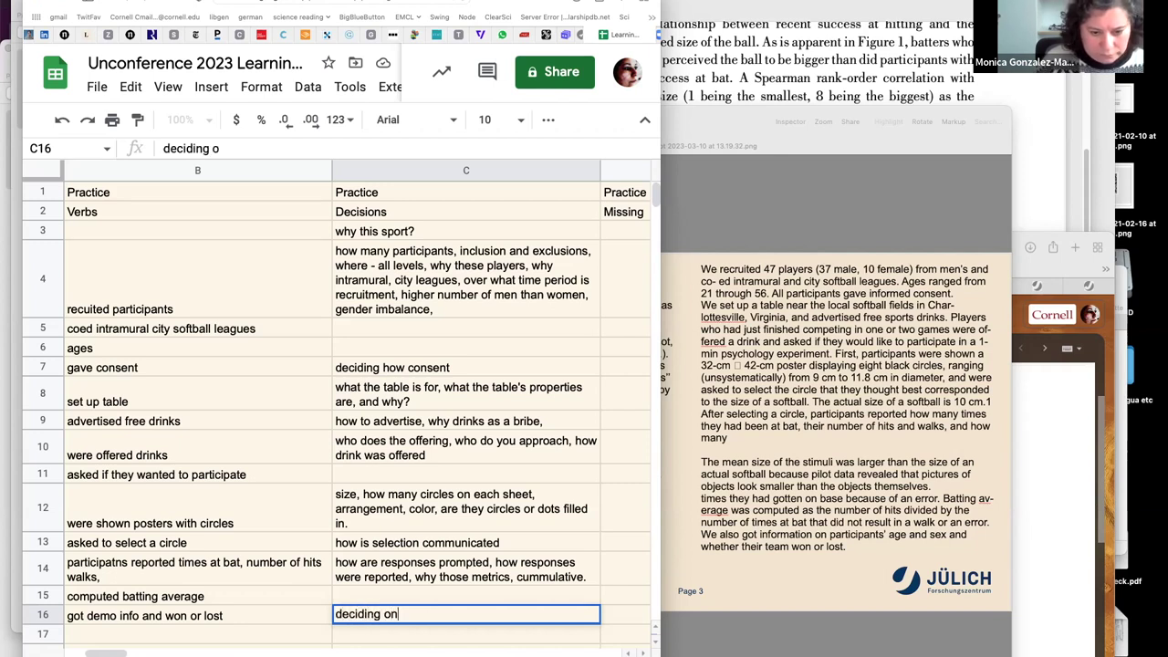
pyautogui.write(' info on win')
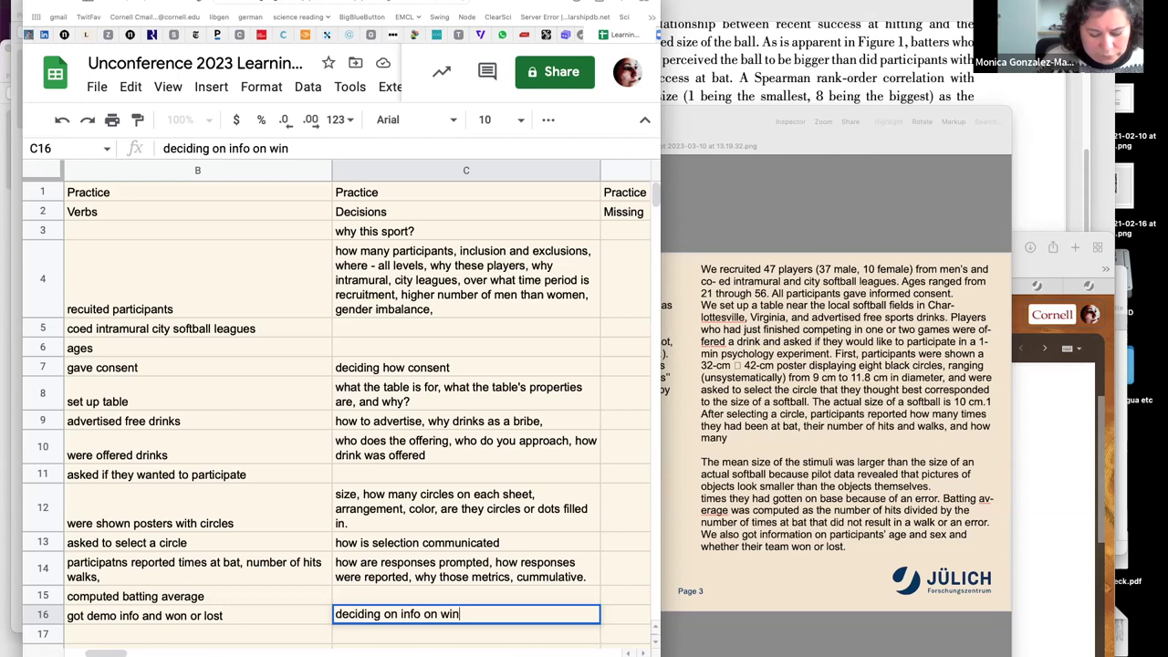
pyautogui.write('nign or losing/.')
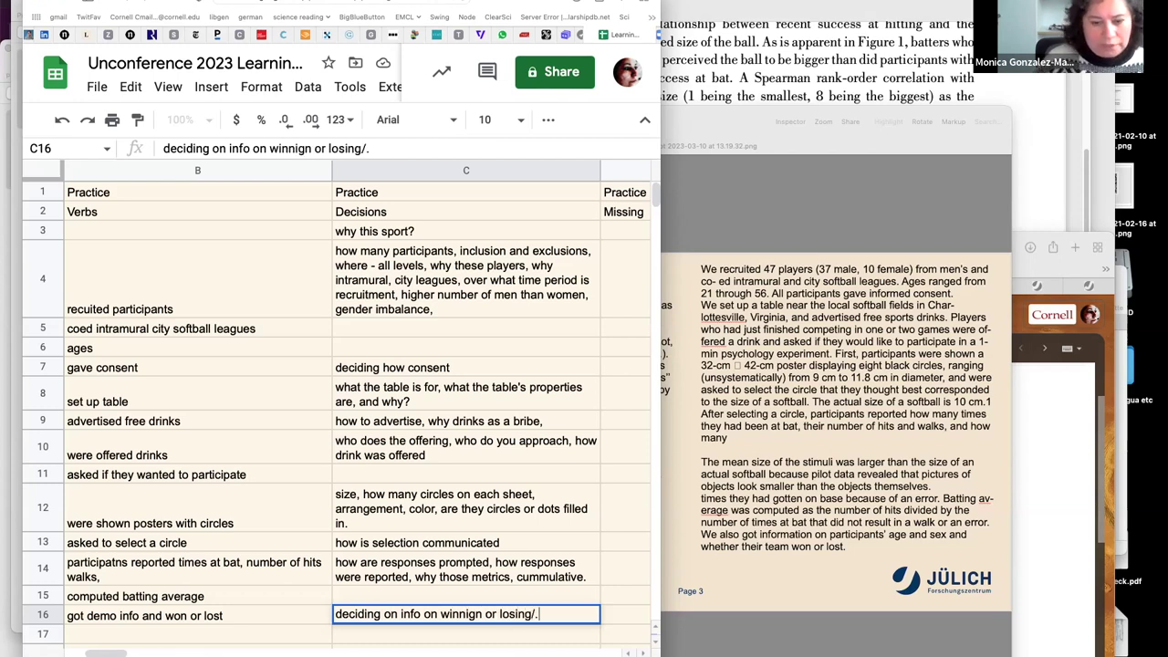
pyautogui.press('BackSpace')
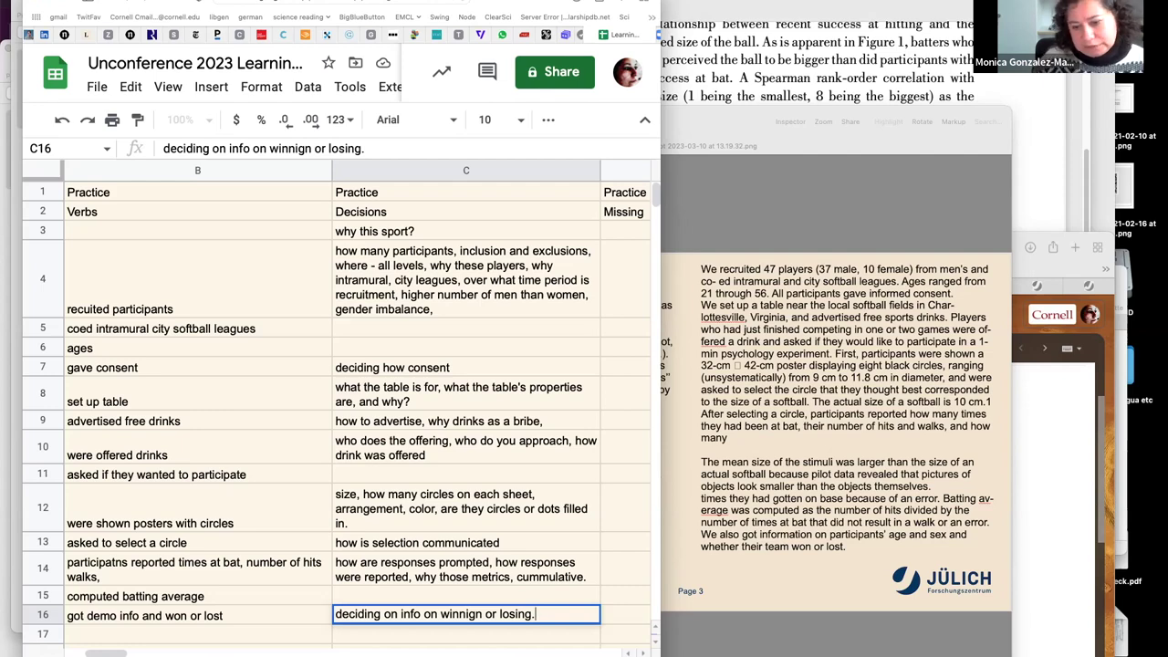
pyautogui.hotkey('ctrl', 'alt', 'Return')
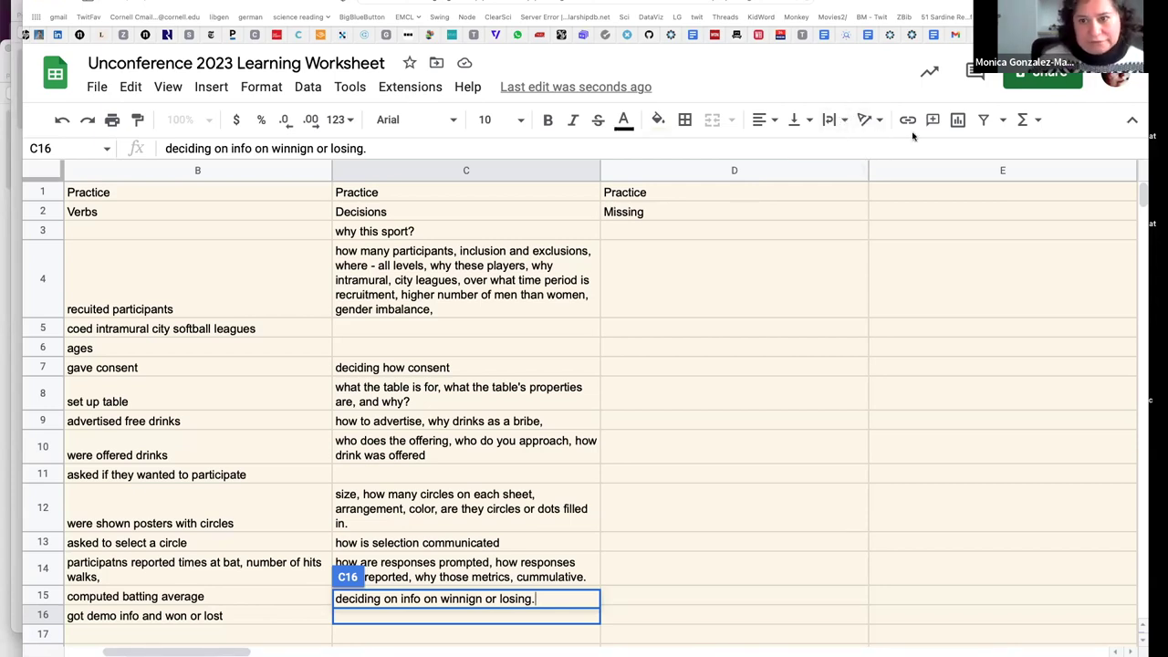
# List what, who, when, where, why and how in cells E1 through E6
pyautogui.click(888, 194)
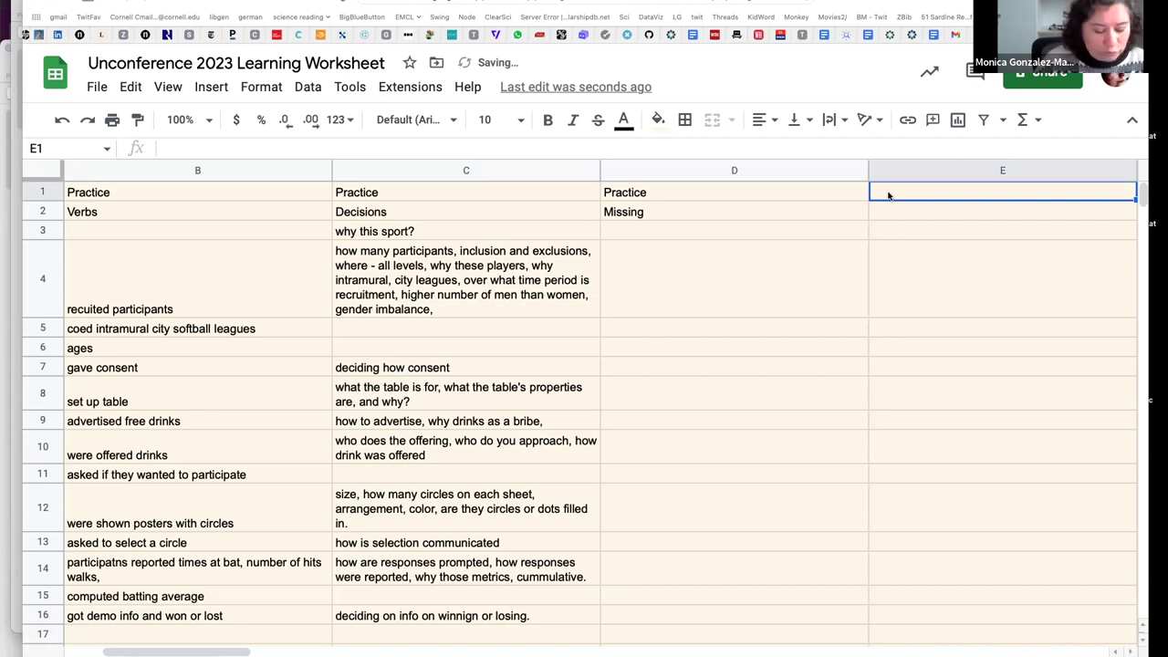
pyautogui.write('what')
pyautogui.press('Return')
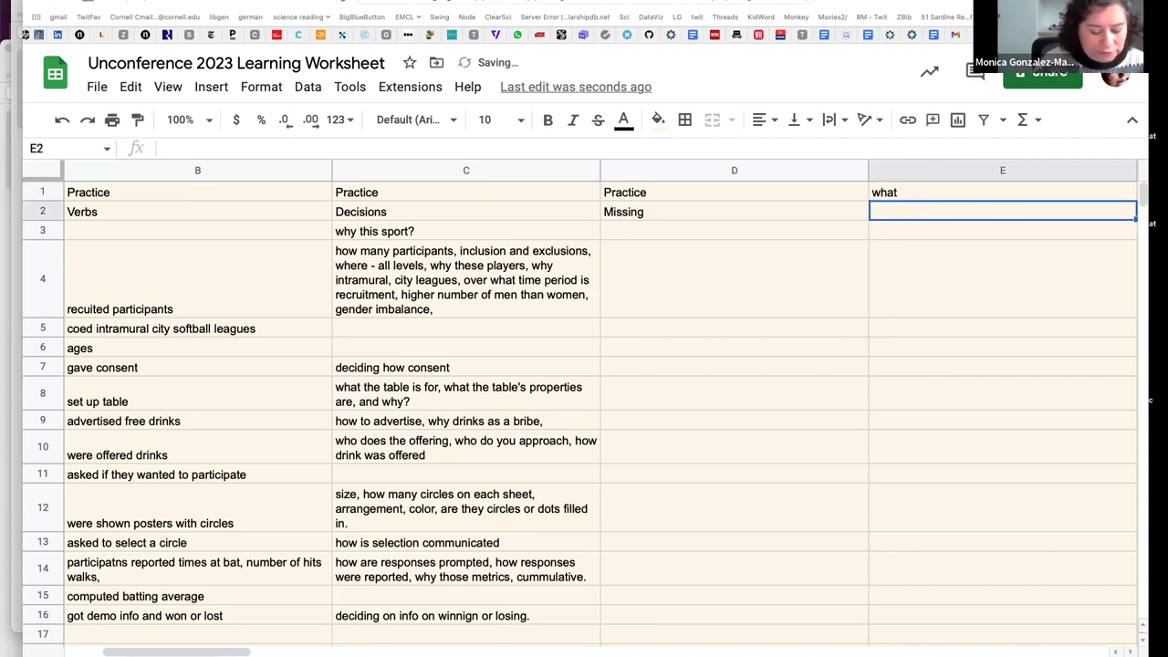
pyautogui.write('who')
pyautogui.press('Return')
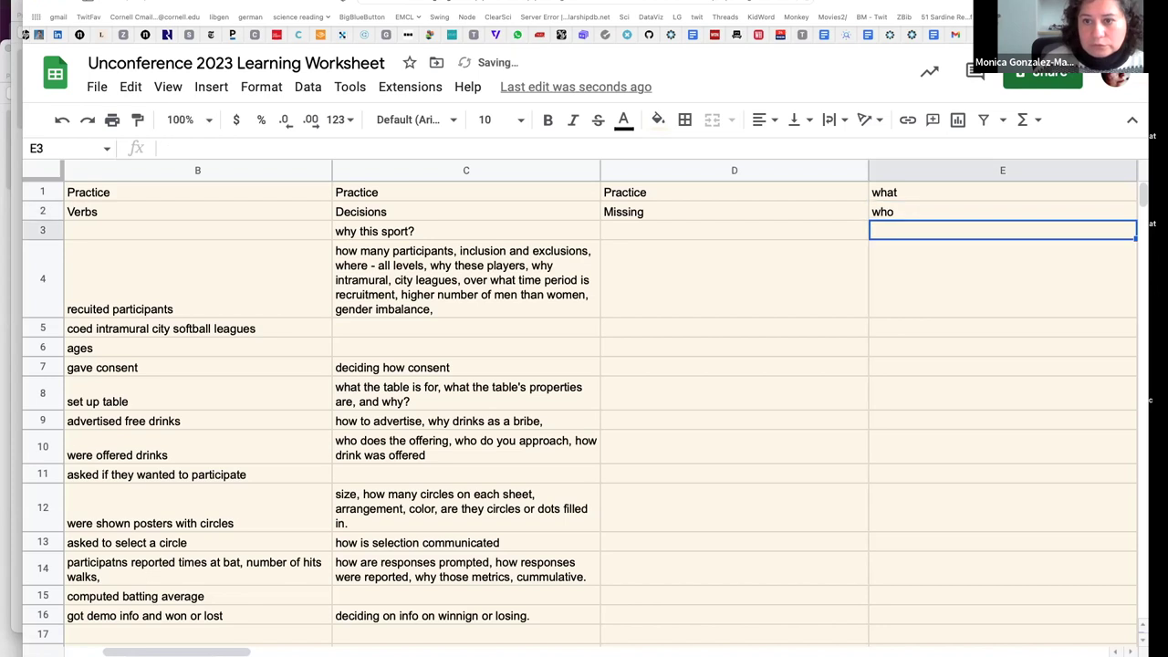
pyautogui.write('when')
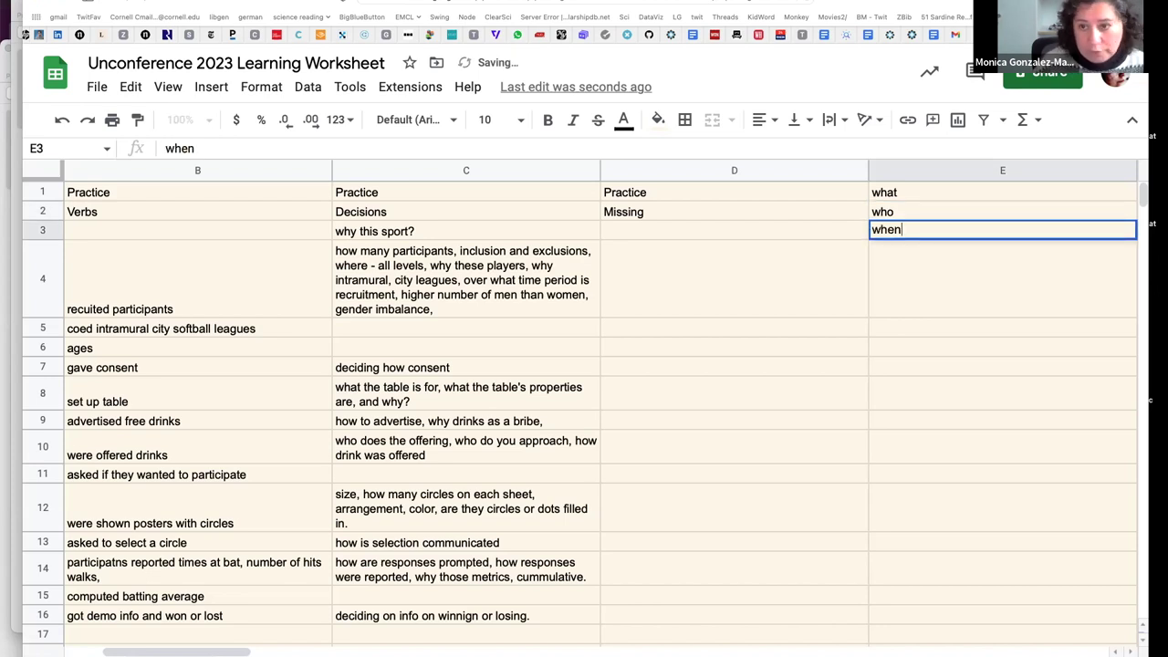
pyautogui.press('Return')
pyautogui.write('where')
pyautogui.press('Return')
pyautogui.write('why')
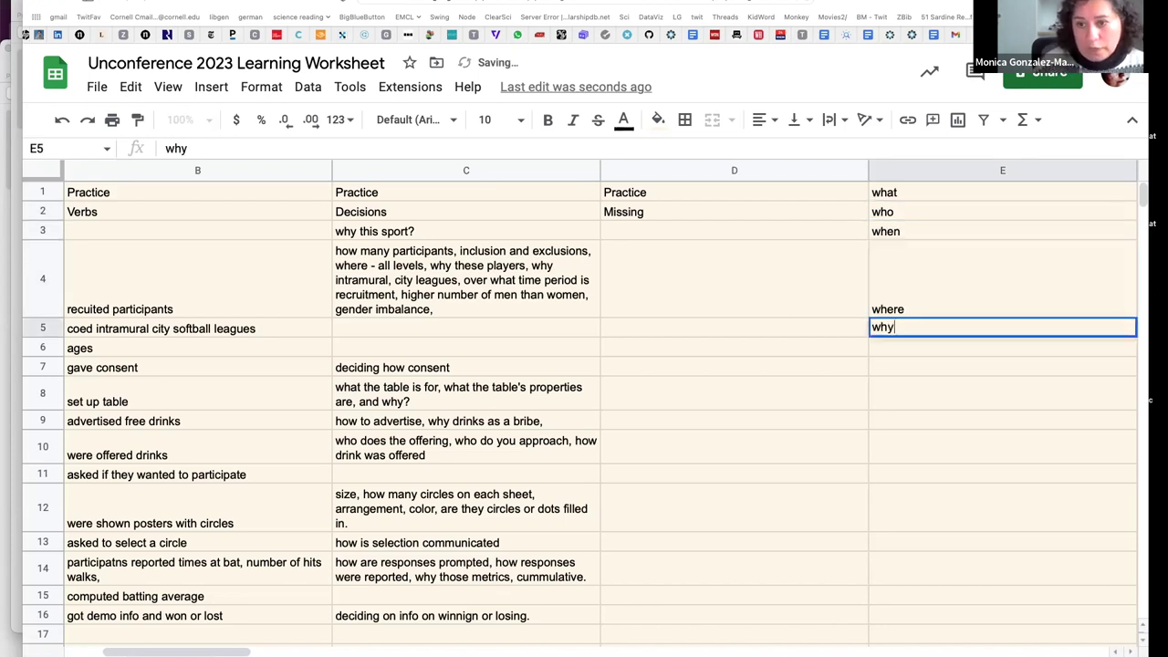
pyautogui.press('Return')
pyautogui.write('how')
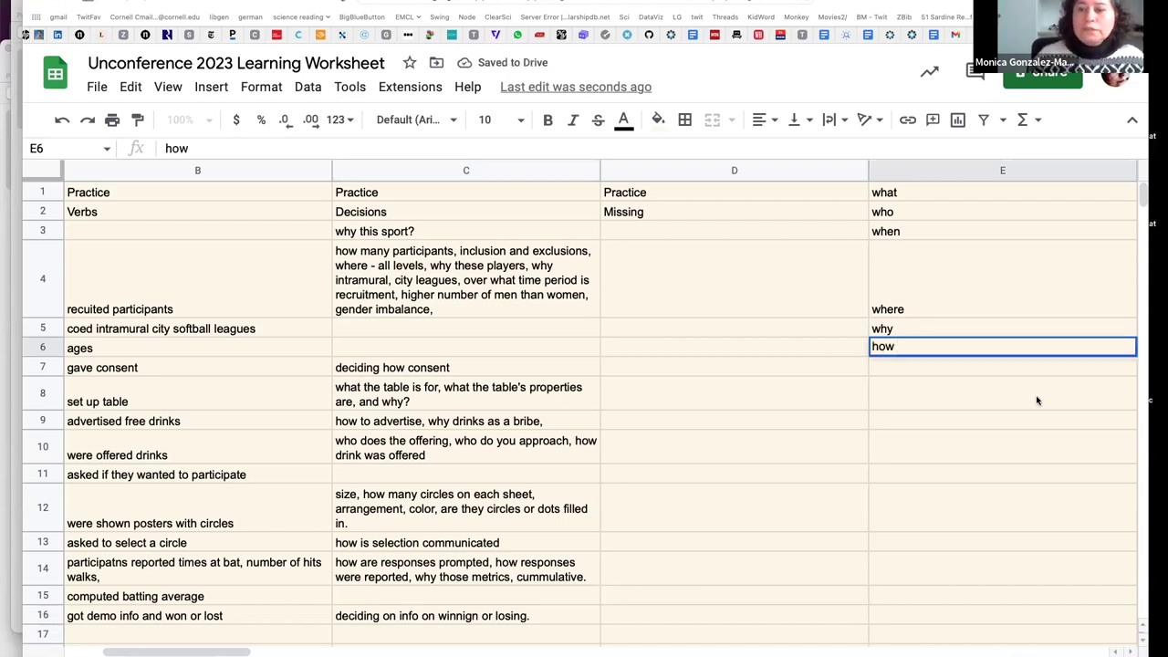
pyautogui.click(961, 408)
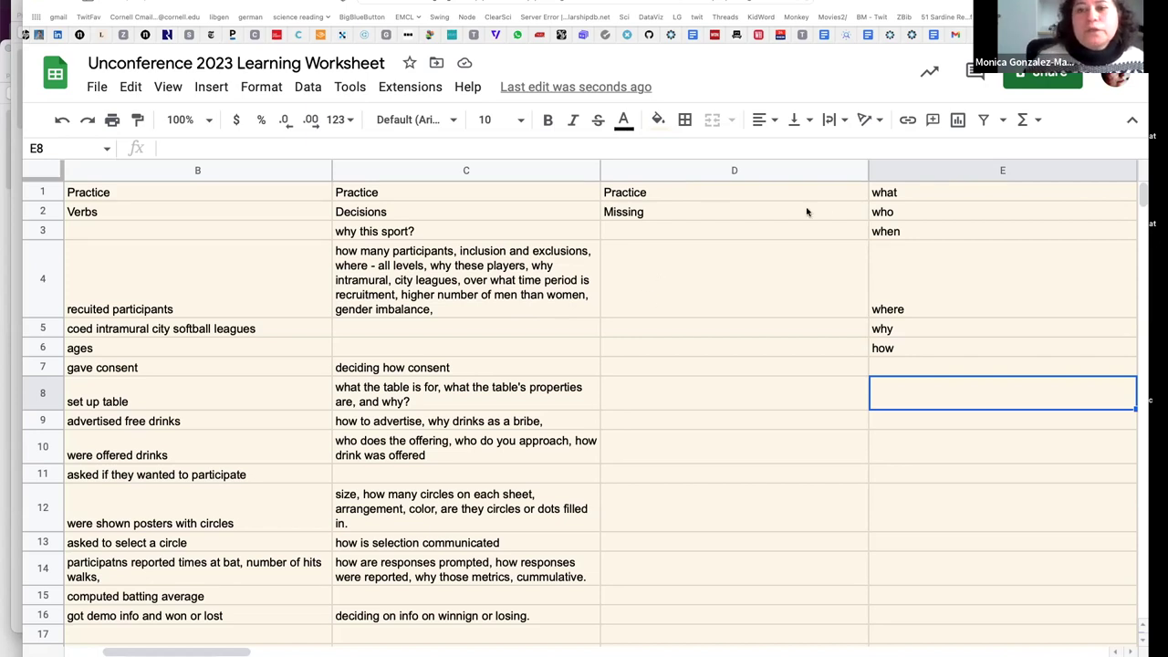
pyautogui.click(610, 253)
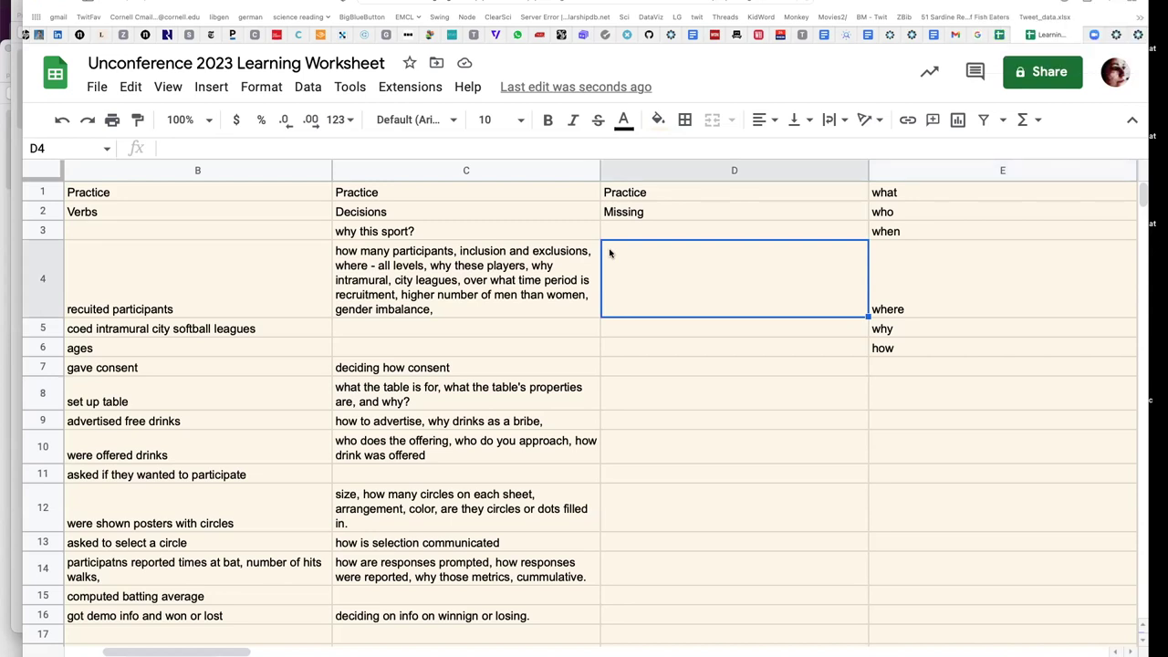
# Write 'researchers and the participants community from which drawn,' as D4's Missing note
pyautogui.write('r')
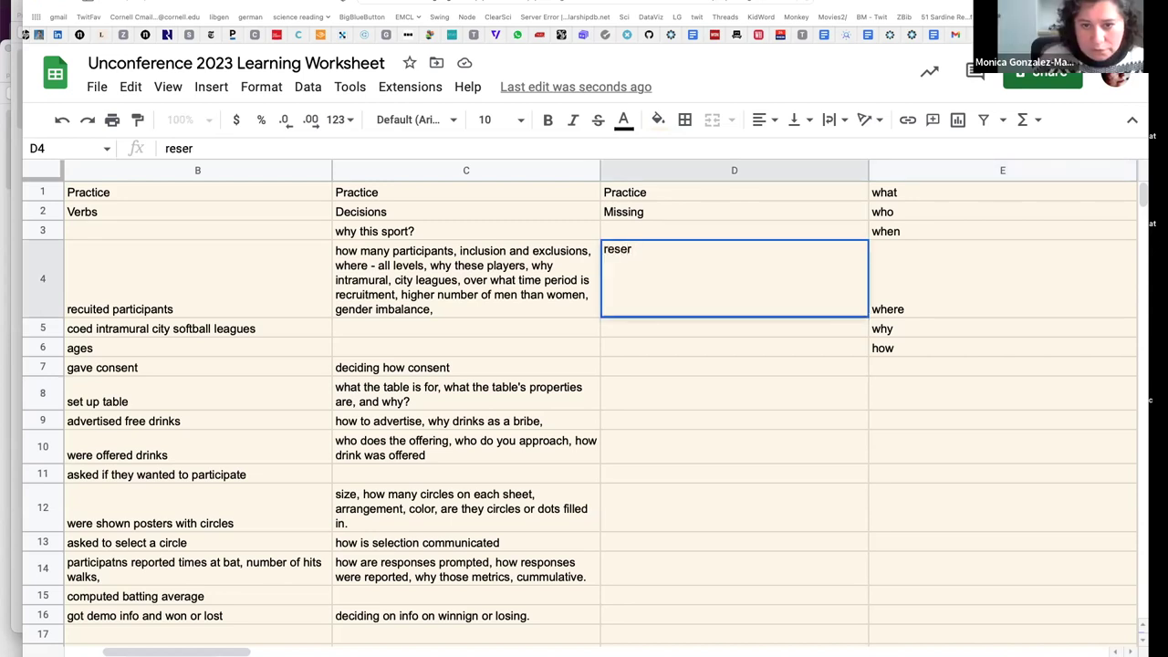
pyautogui.press('BackSpace')
pyautogui.write('archers a')
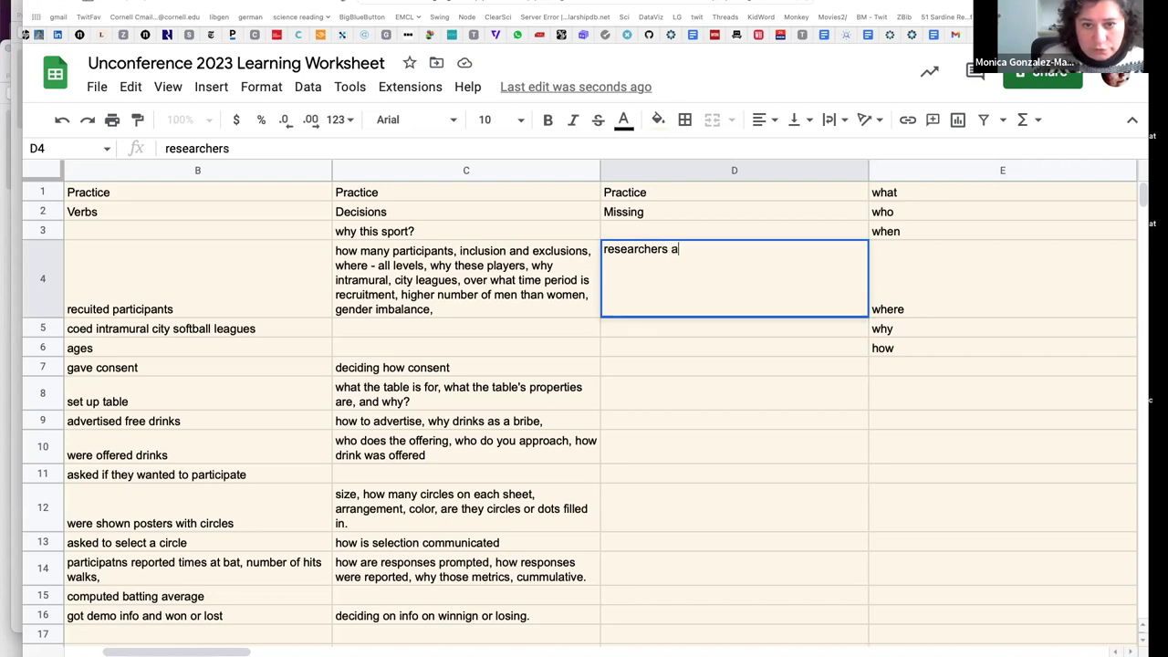
pyautogui.write('nd the parti')
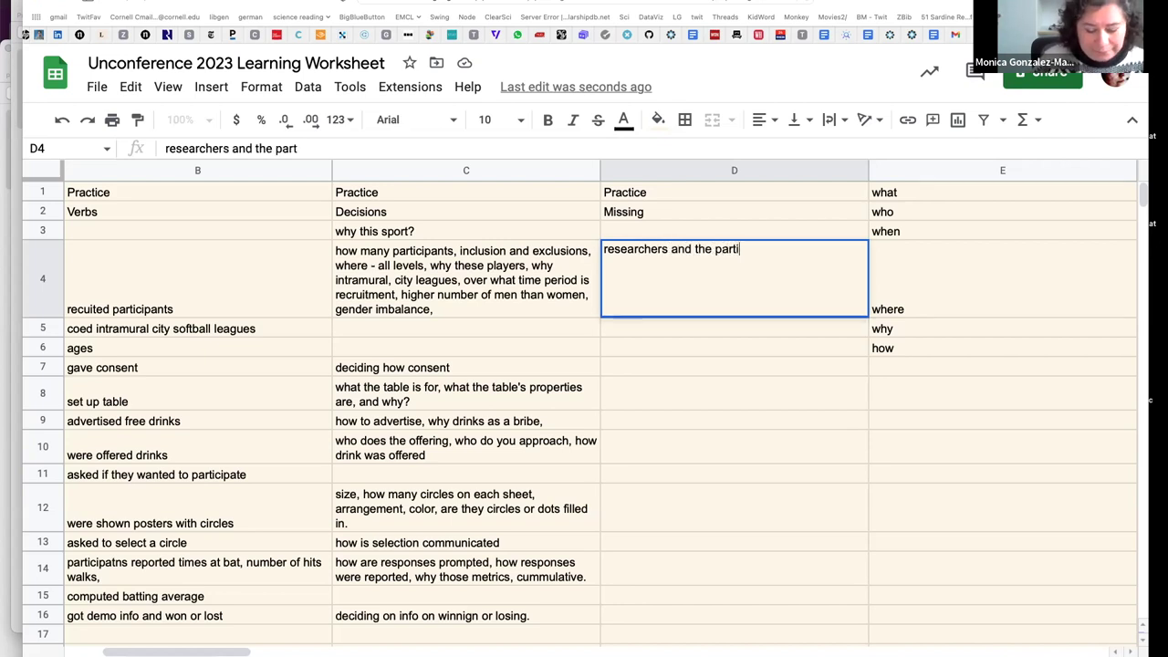
pyautogui.write('cpants')
pyautogui.press('BackSpace')
pyautogui.press('BackSpace')
pyautogui.press('BackSpace')
pyautogui.press('BackSpace')
pyautogui.press('BackSpace')
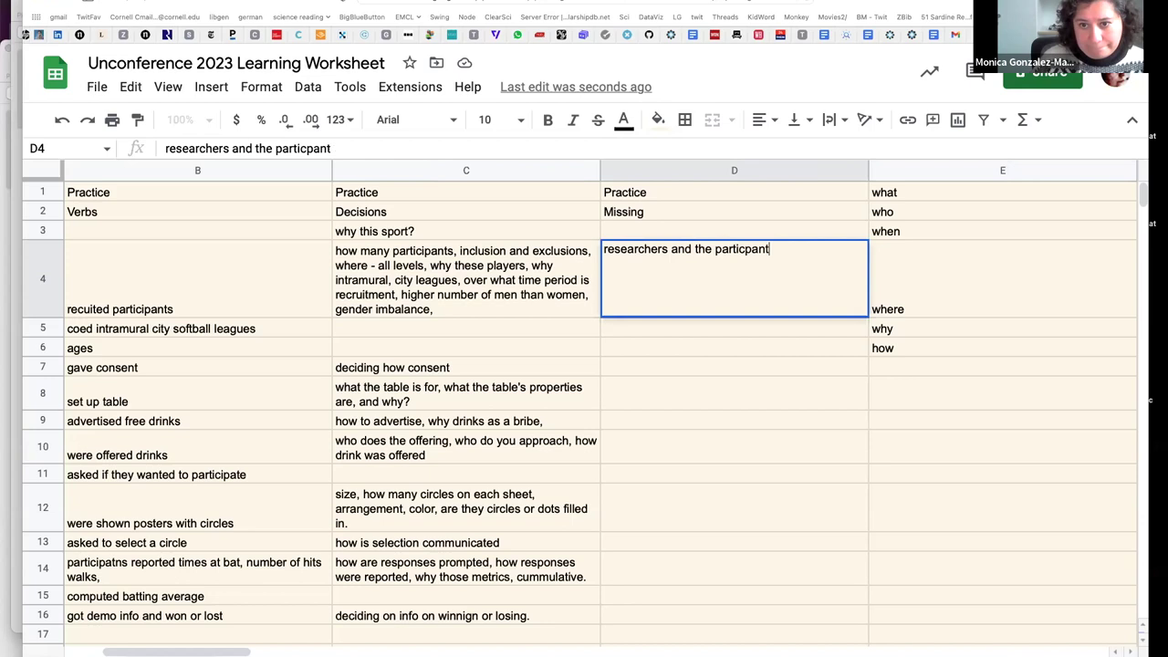
pyautogui.write('ipants')
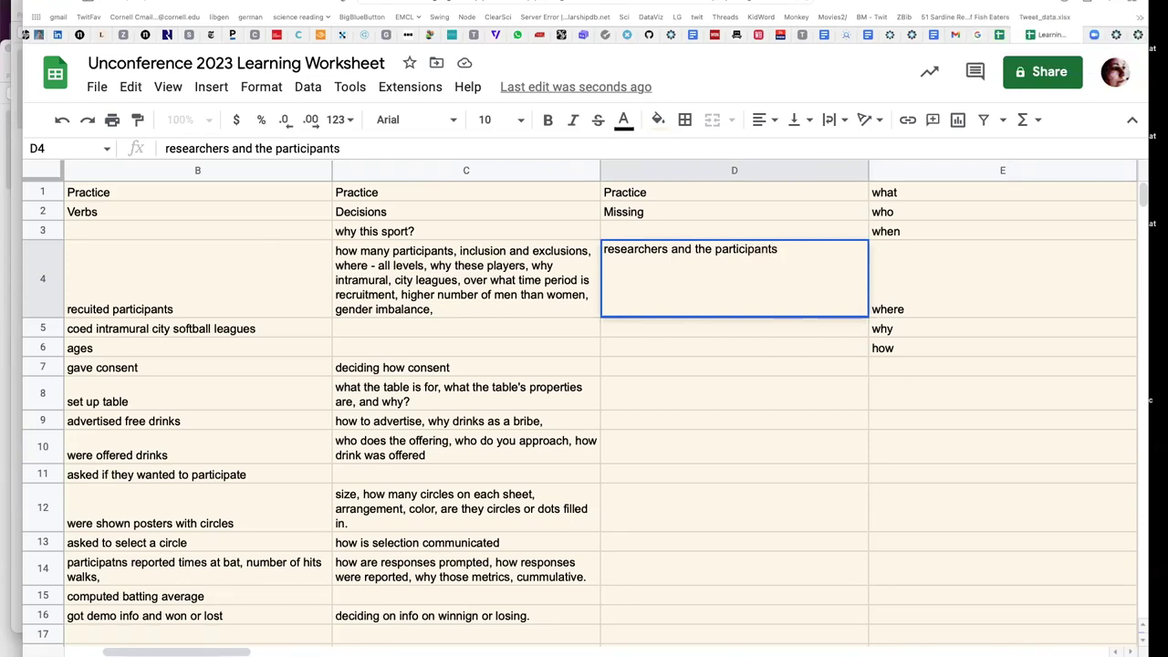
pyautogui.write(' commun')
pyautogui.write('ity form')
pyautogui.press('BackSpace')
pyautogui.press('BackSpace')
pyautogui.press('BackSpace')
pyautogui.write('rom which')
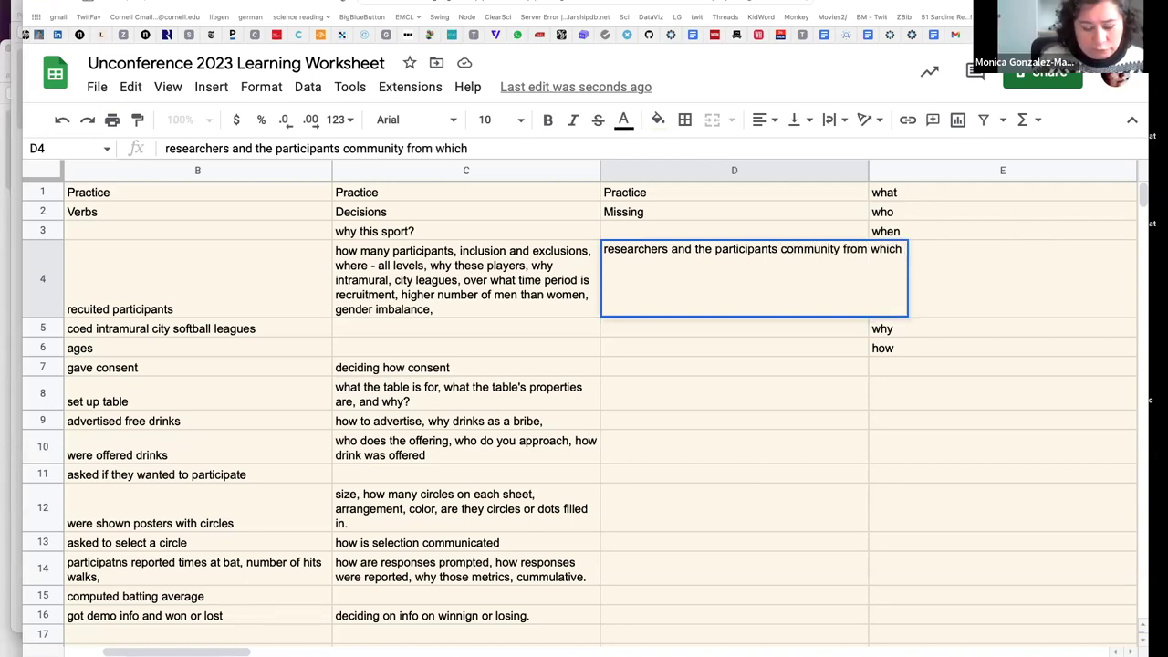
pyautogui.write(' draw')
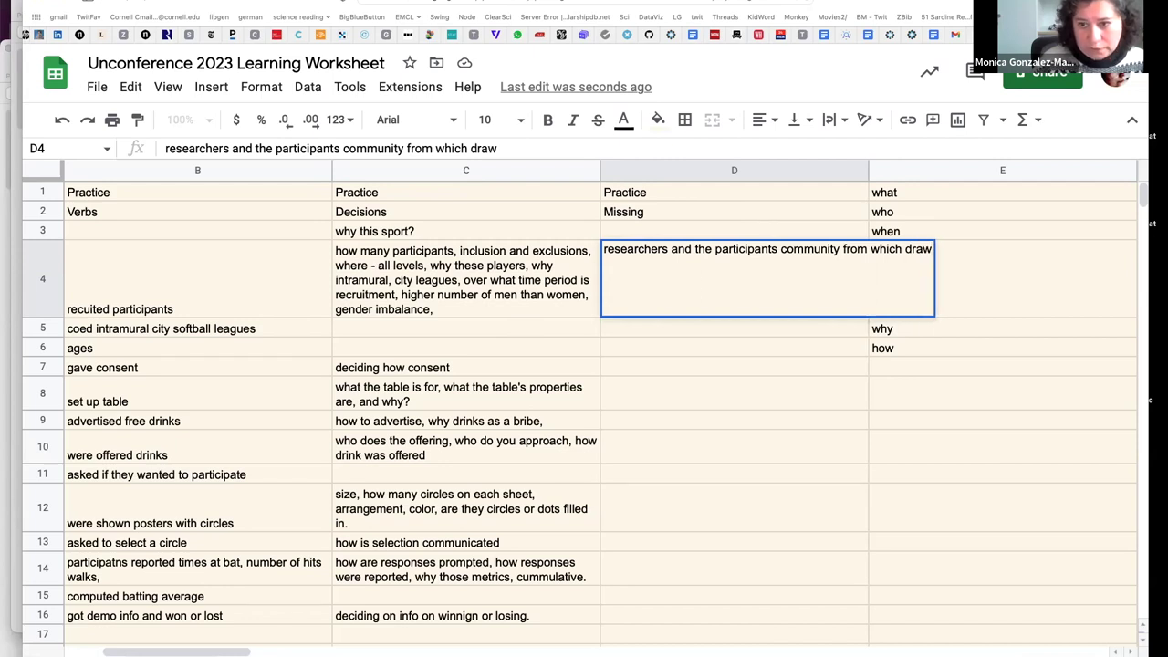
pyautogui.write('n')
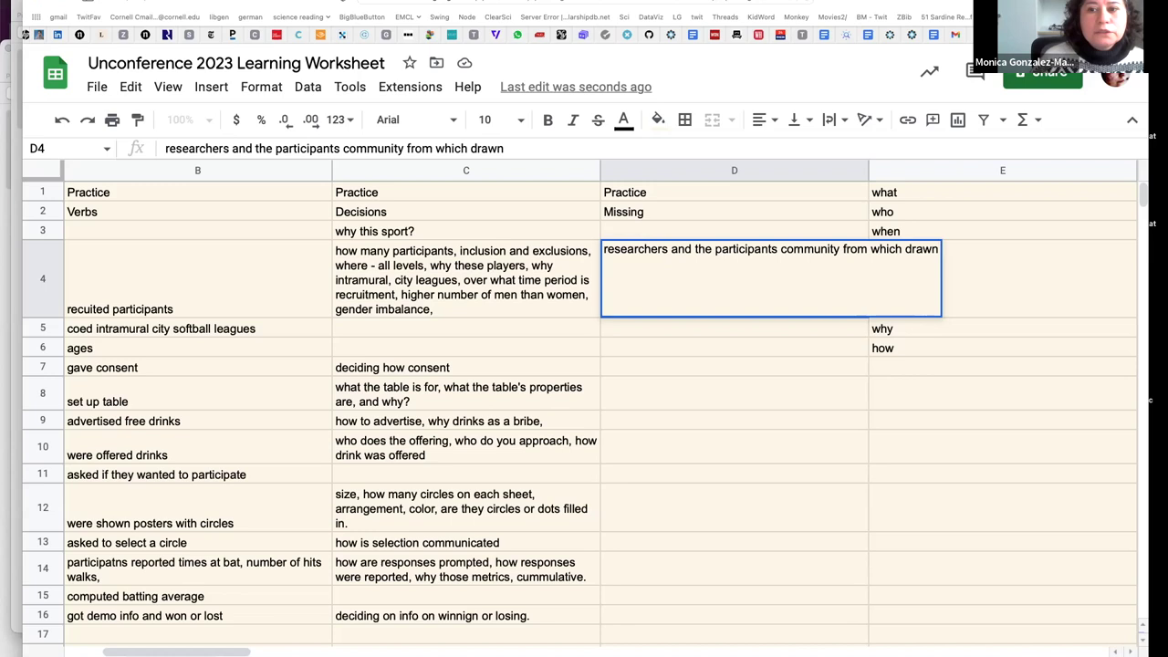
pyautogui.press('Return')
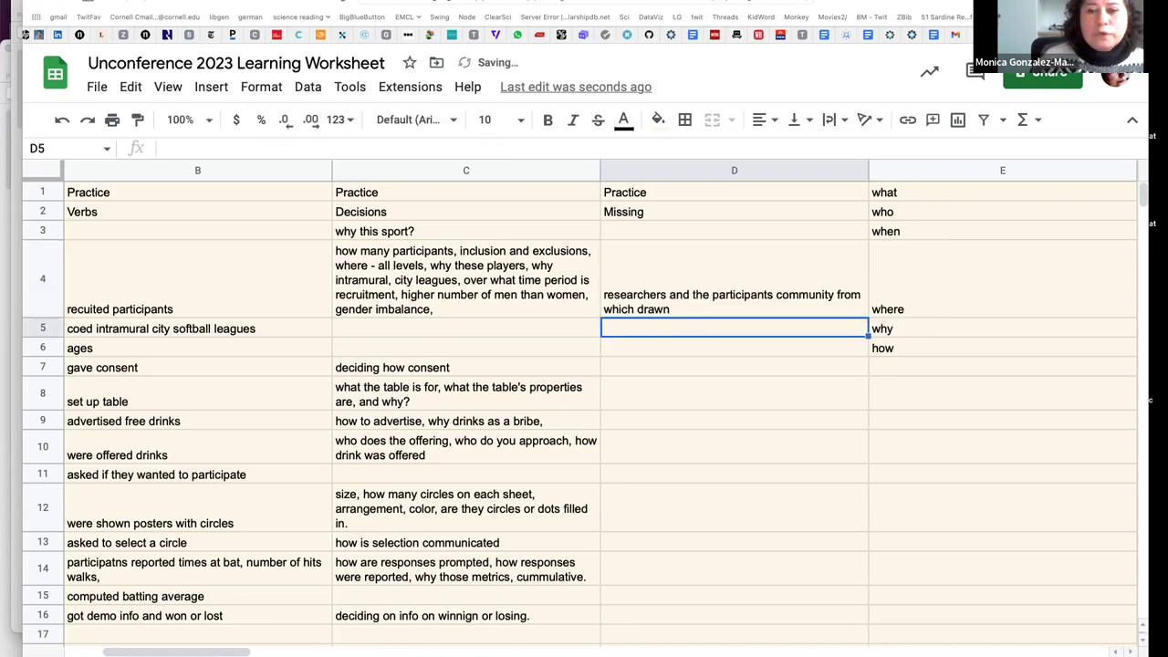
pyautogui.doubleClick(665, 300)
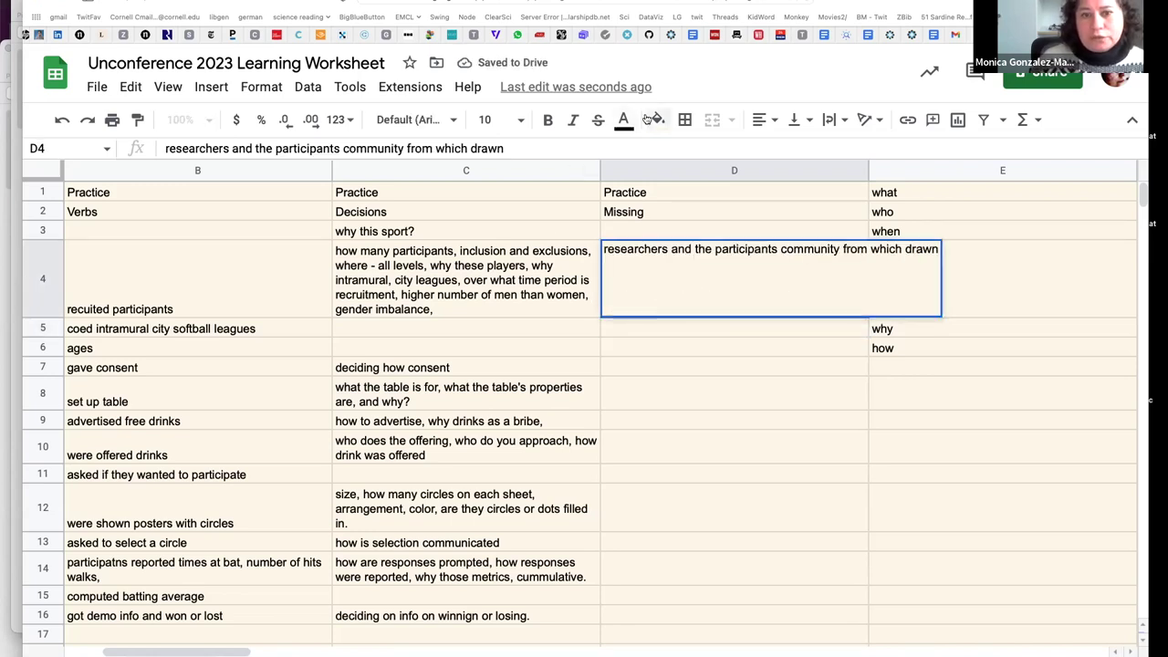
pyautogui.click(527, 148)
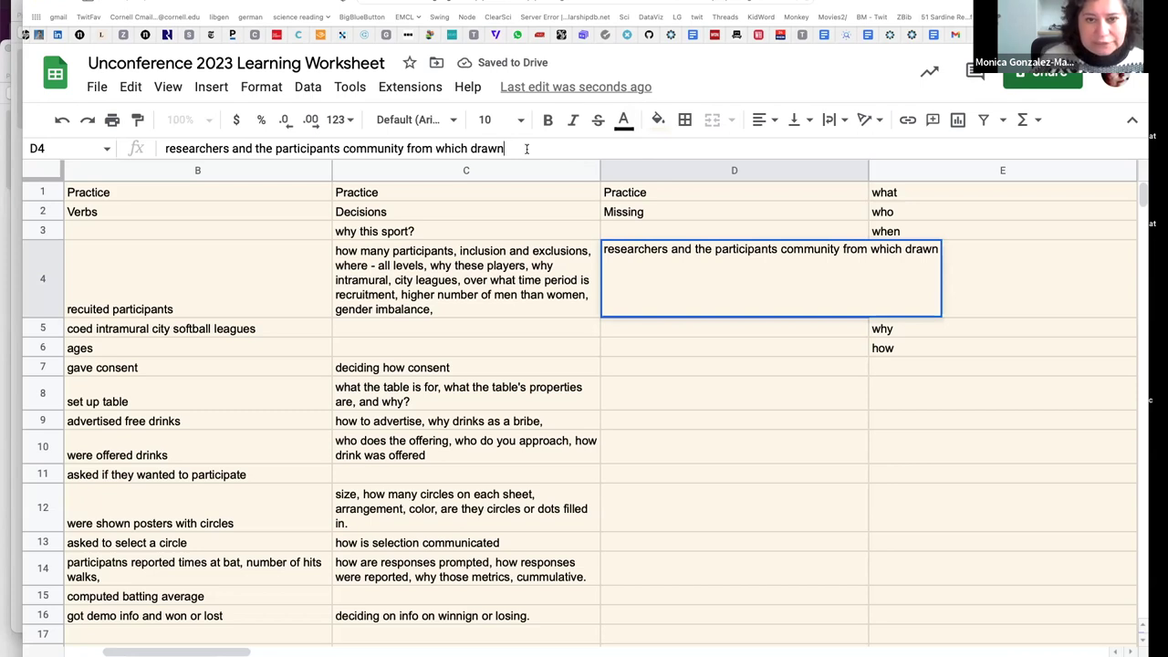
pyautogui.write(',')
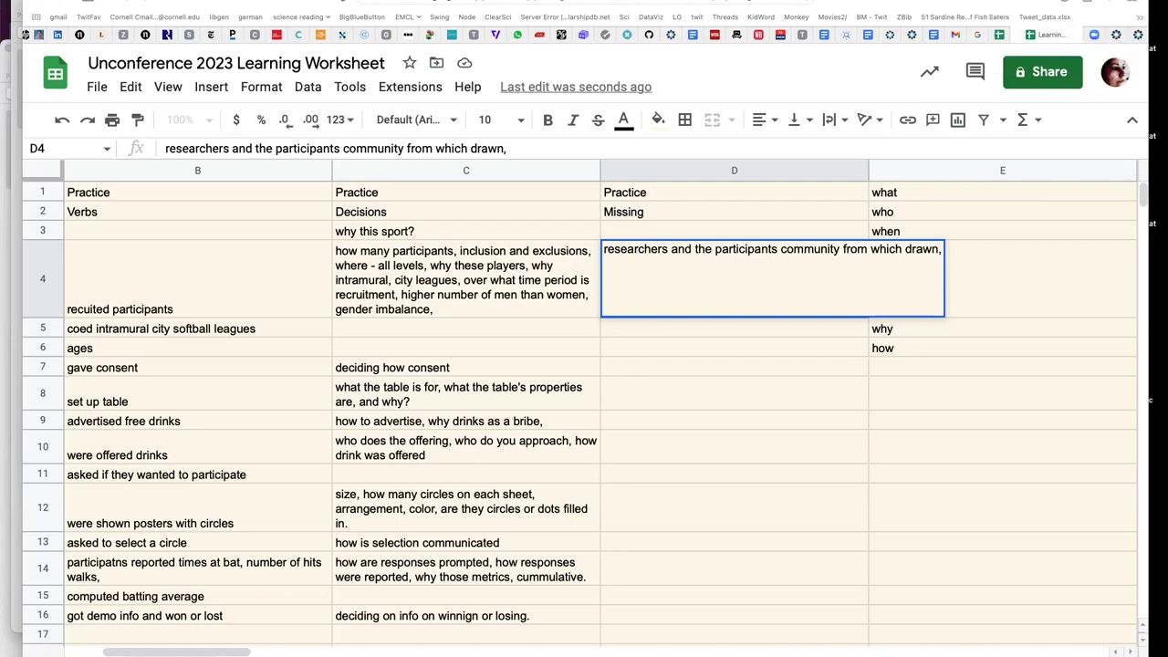
# Append 'study staff' to D4's Missing note in place of 'possibly assistants'
pyautogui.click(939, 249)
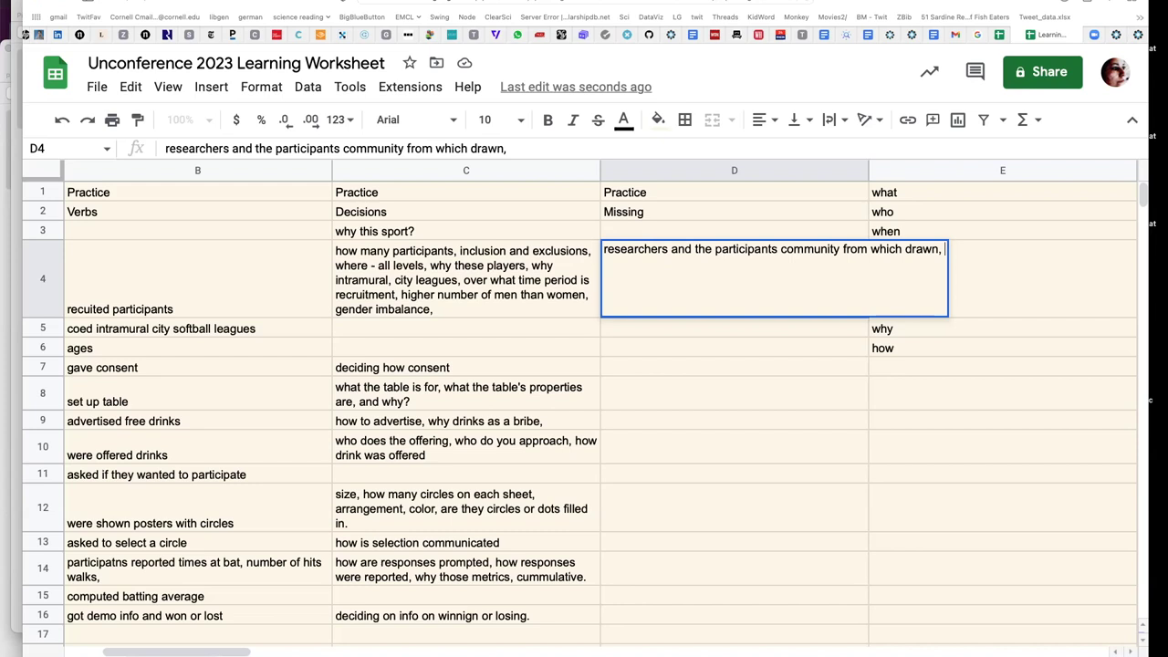
pyautogui.write('pos')
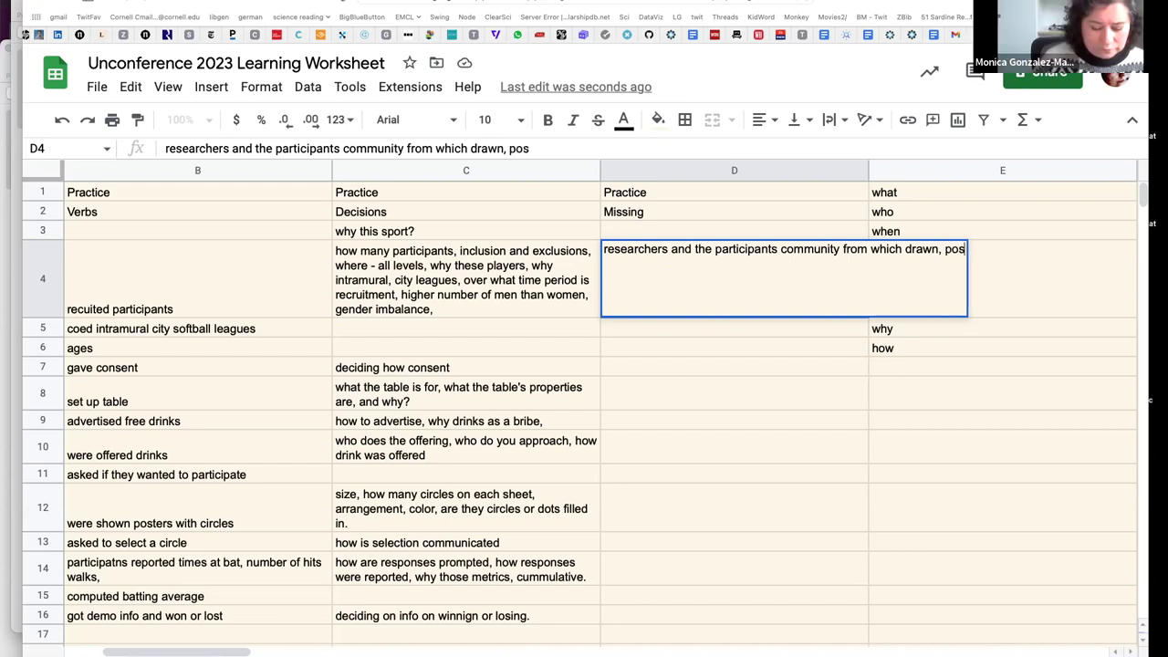
pyautogui.write('sibly assistants')
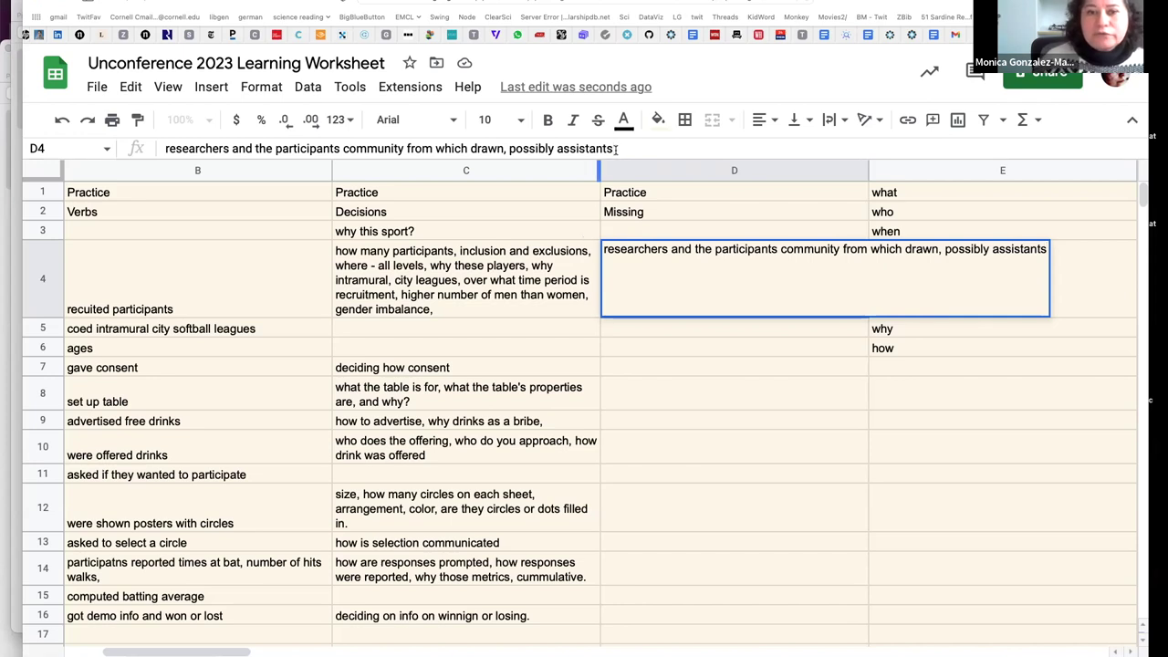
pyautogui.press('BackSpace')
pyautogui.press('BackSpace')
pyautogui.press('BackSpace')
pyautogui.press('BackSpace')
pyautogui.press('BackSpace')
pyautogui.press('BackSpace')
pyautogui.press('BackSpace')
pyautogui.press('BackSpace')
pyautogui.press('BackSpace')
pyautogui.press('BackSpace')
pyautogui.press('BackSpace')
pyautogui.press('BackSpace')
pyautogui.press('BackSpace')
pyautogui.press('BackSpace')
pyautogui.press('BackSpace')
pyautogui.press('BackSpace')
pyautogui.press('BackSpace')
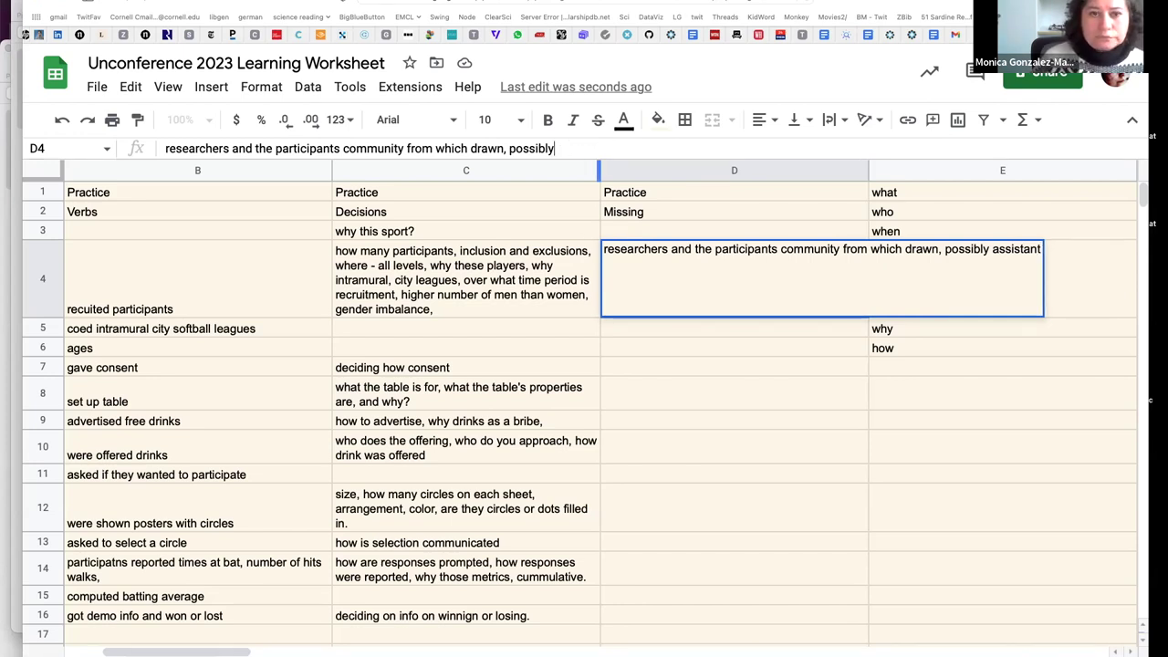
pyautogui.press('BackSpace')
pyautogui.press('BackSpace')
pyautogui.write('s')
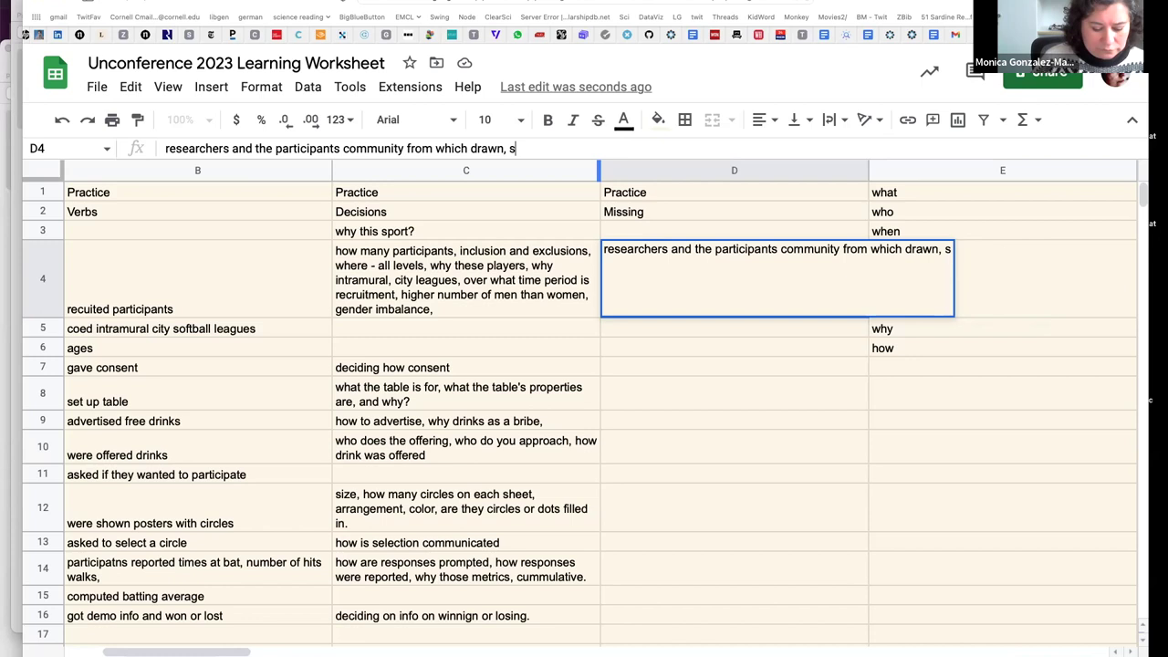
pyautogui.write('tudy staff')
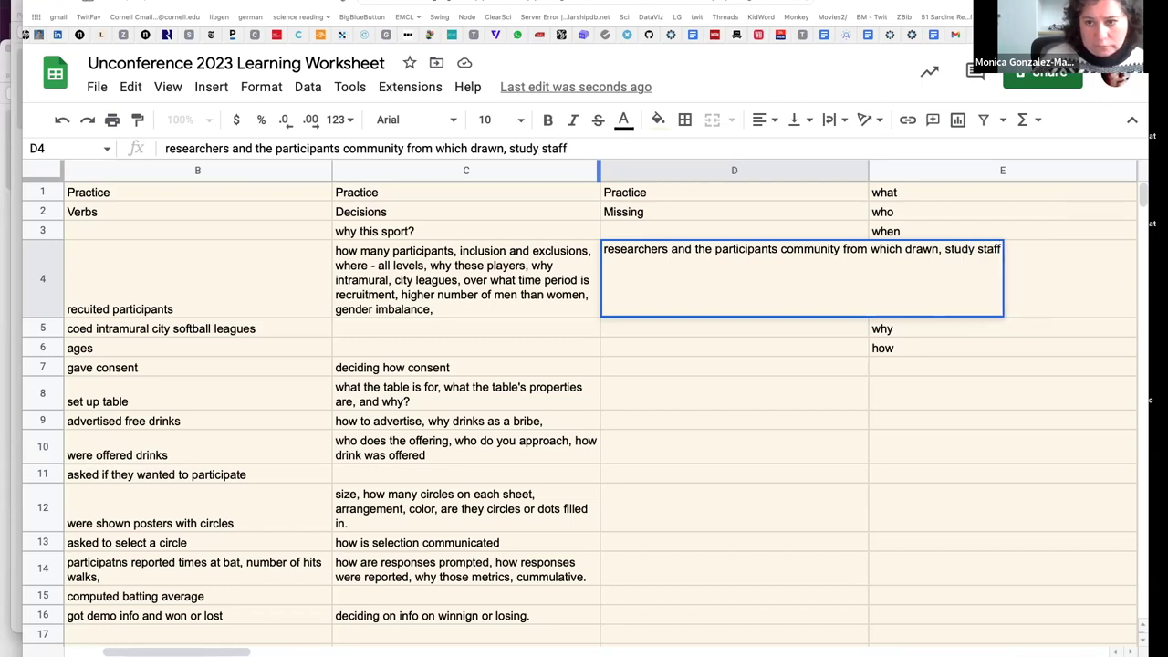
pyautogui.press('Return')
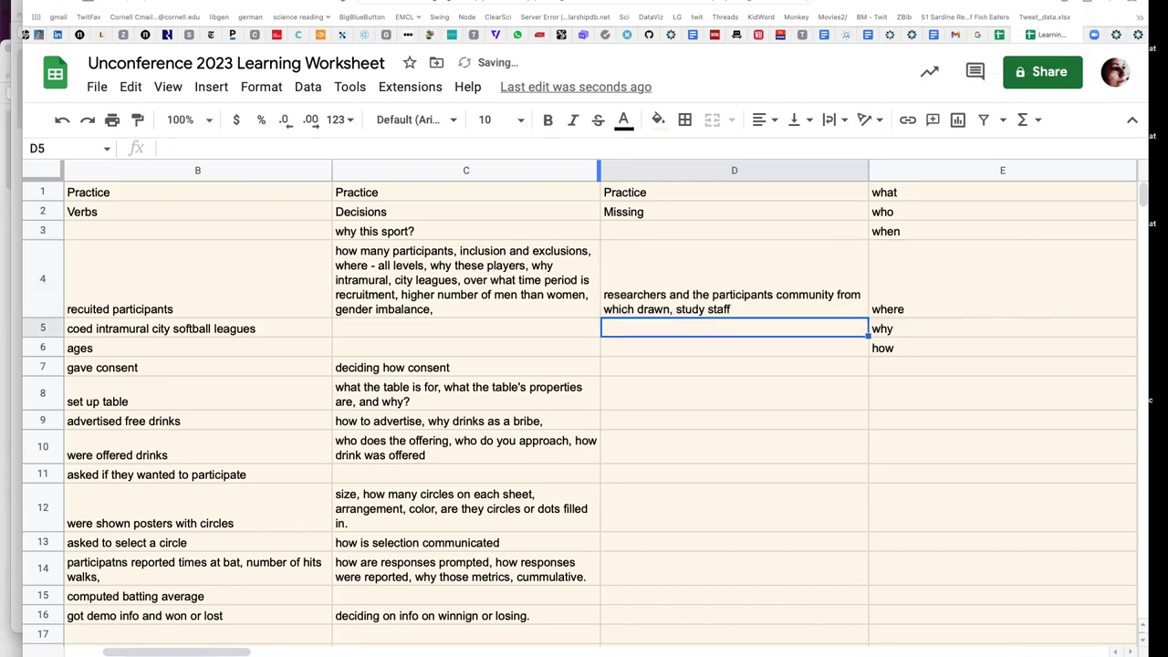
# Add ', staff at the location' to D4's note, fixing the 'staf' typo
pyautogui.click(687, 296)
pyautogui.press('Return')
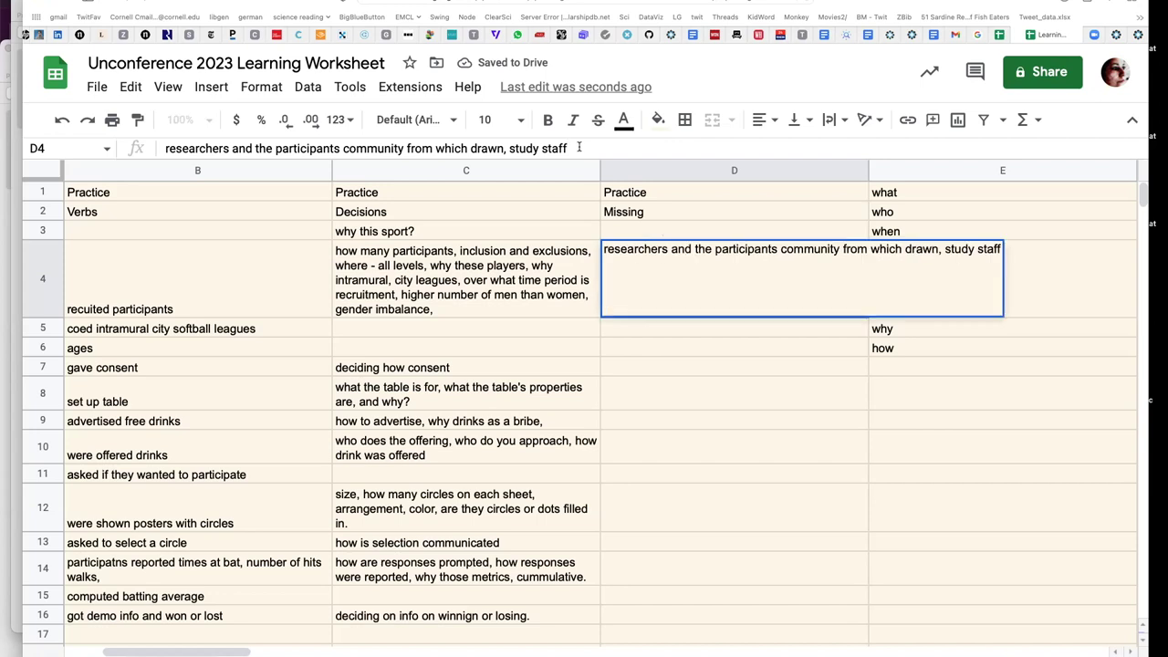
pyautogui.write(',')
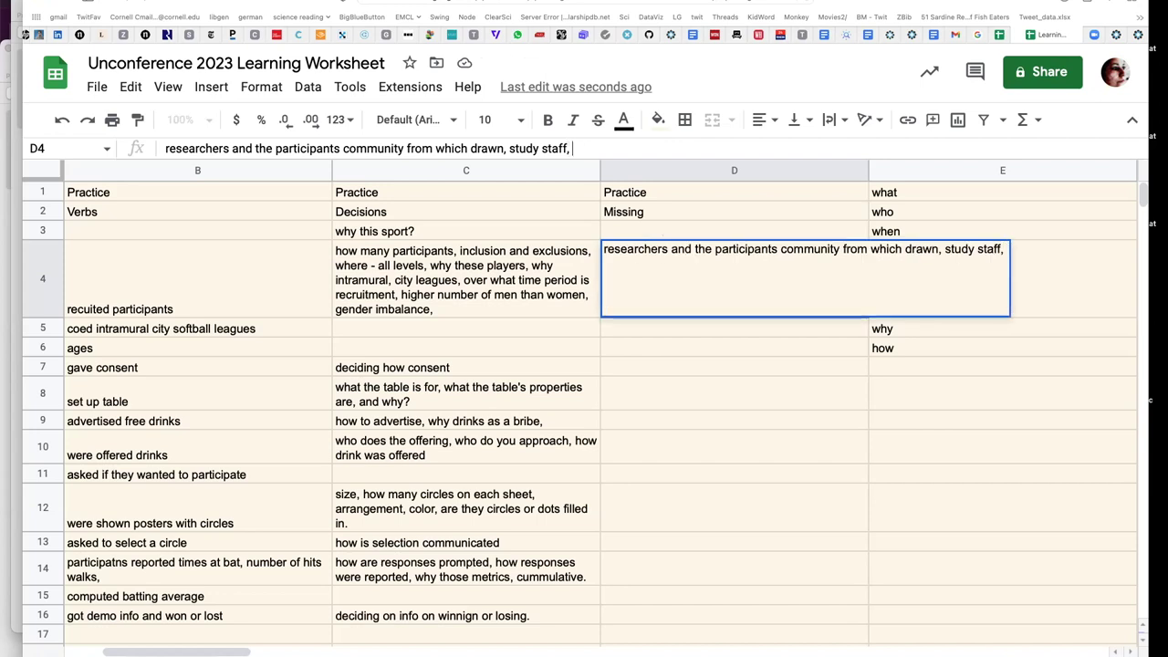
pyautogui.write('staf at the location')
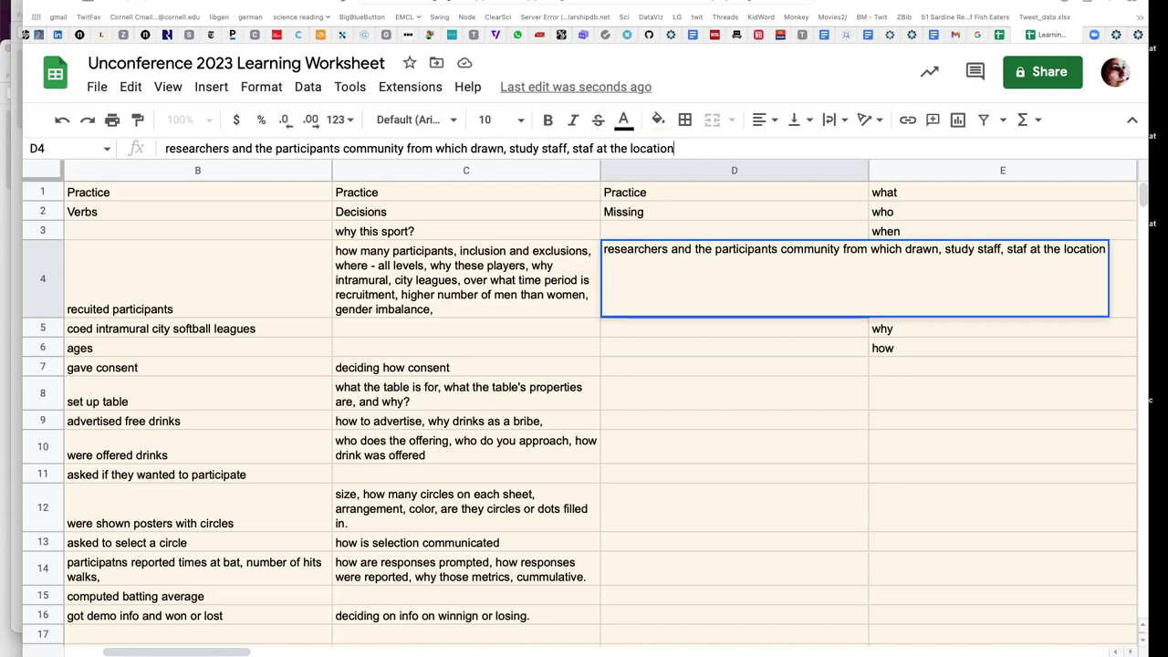
pyautogui.click(594, 148)
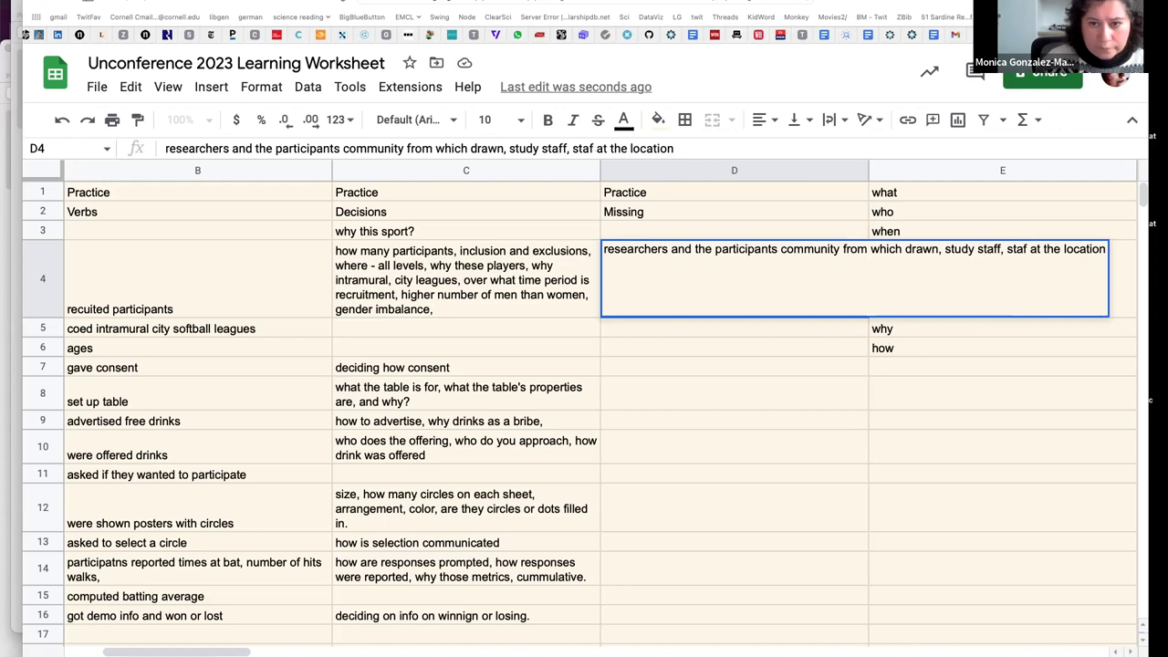
pyautogui.write('s')
pyautogui.press('BackSpace')
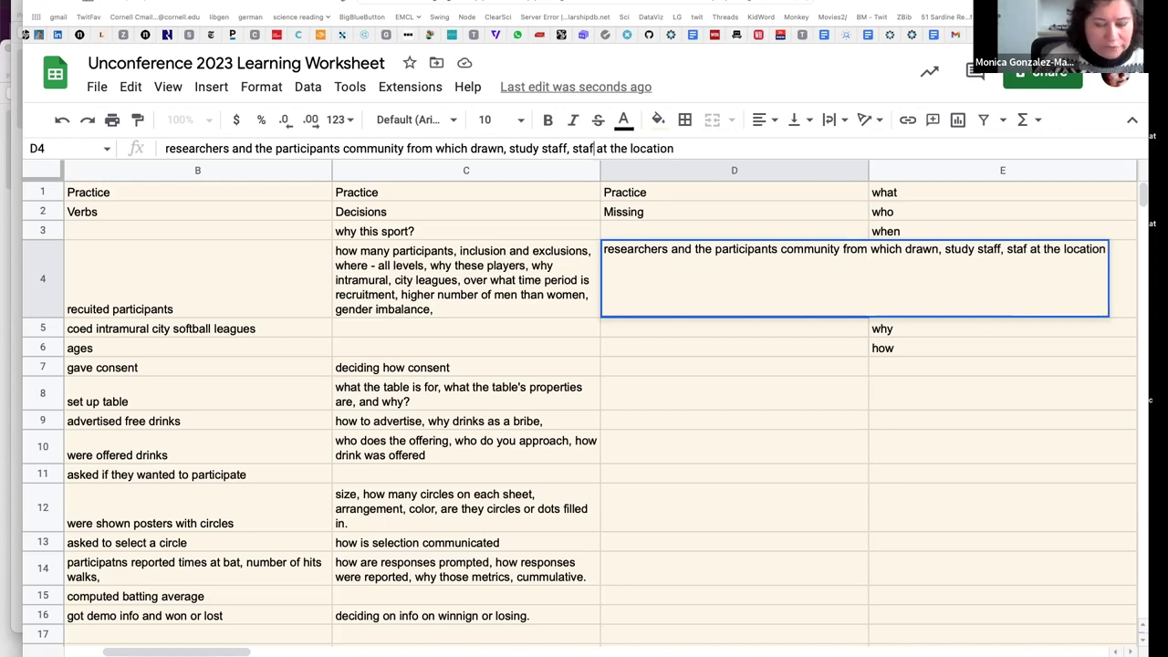
pyautogui.write('f')
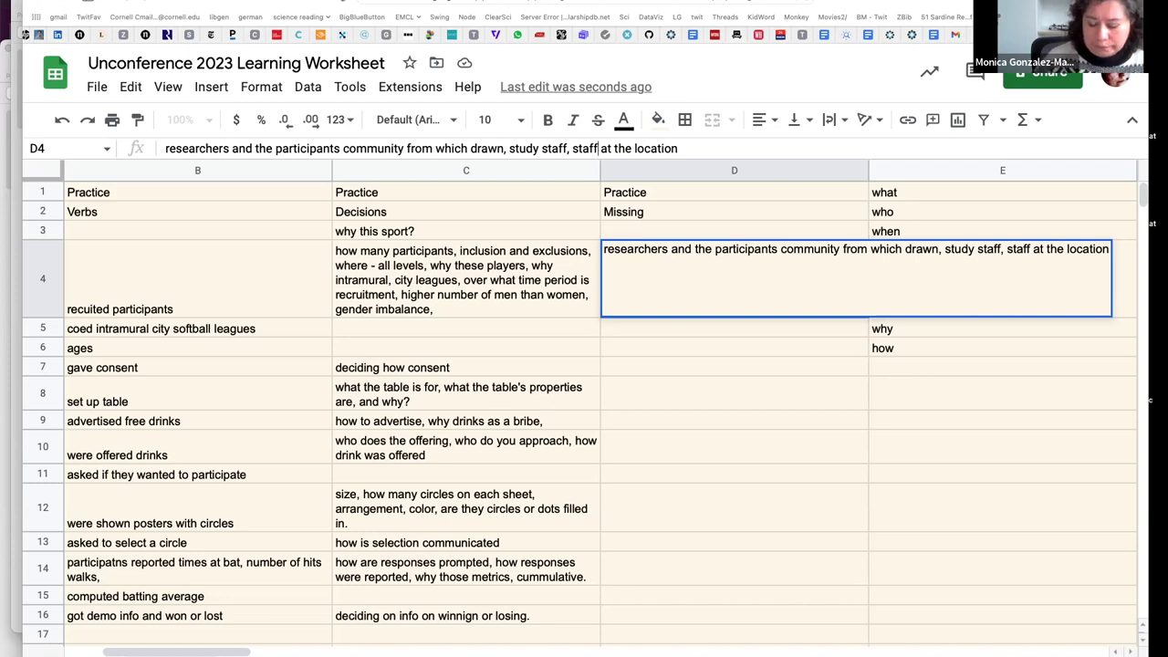
pyautogui.press('Return')
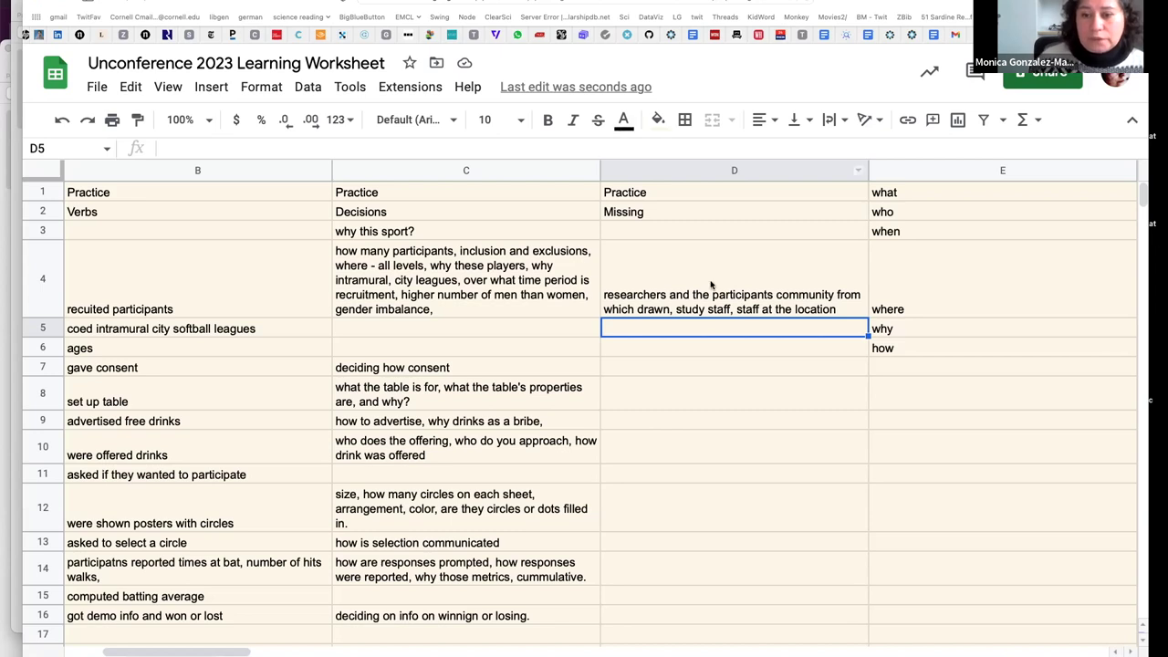
# Make D4's note end 'staff at the location,' and reopen D4 for editing
pyautogui.click(726, 303)
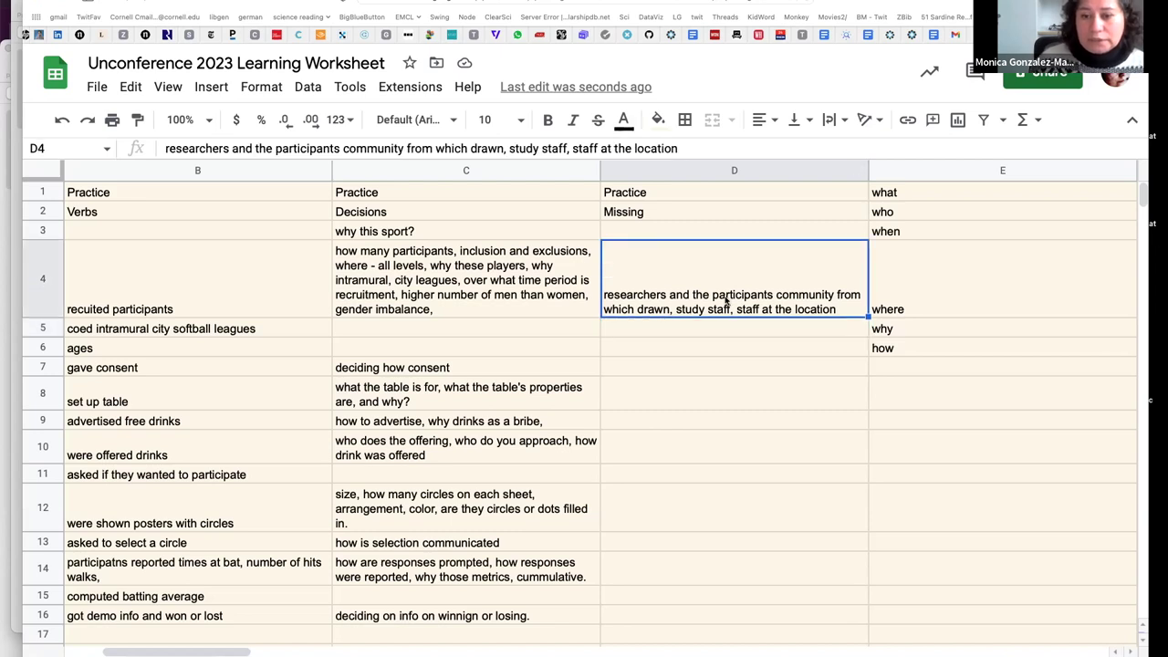
pyautogui.click(686, 148)
pyautogui.write(',')
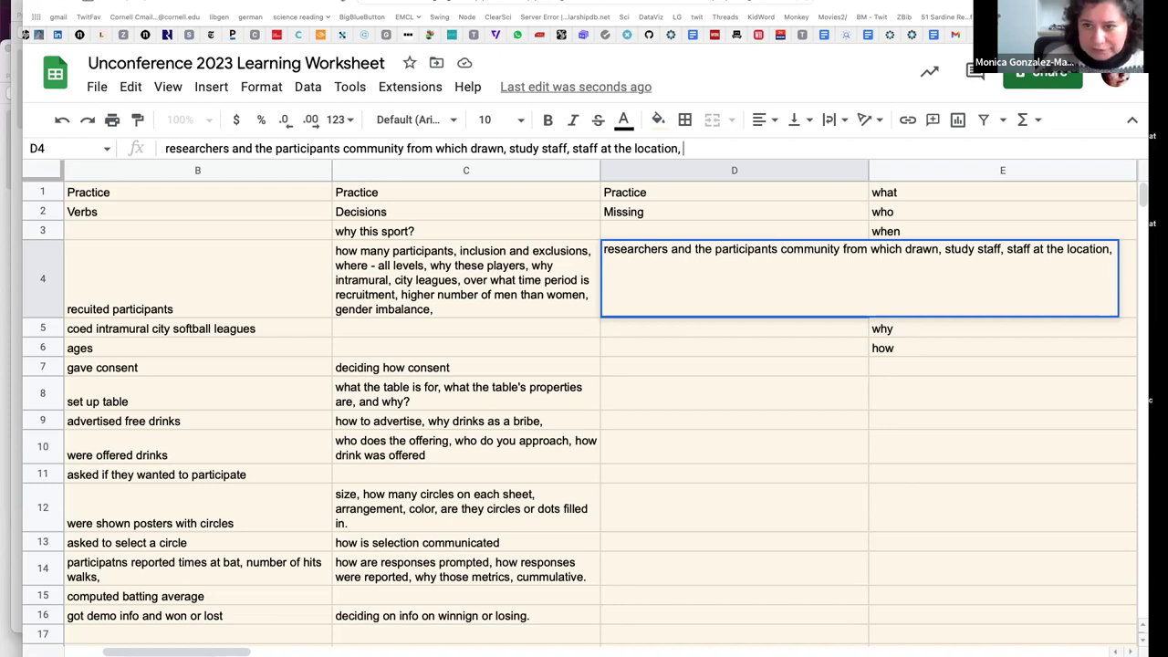
pyautogui.click(731, 406)
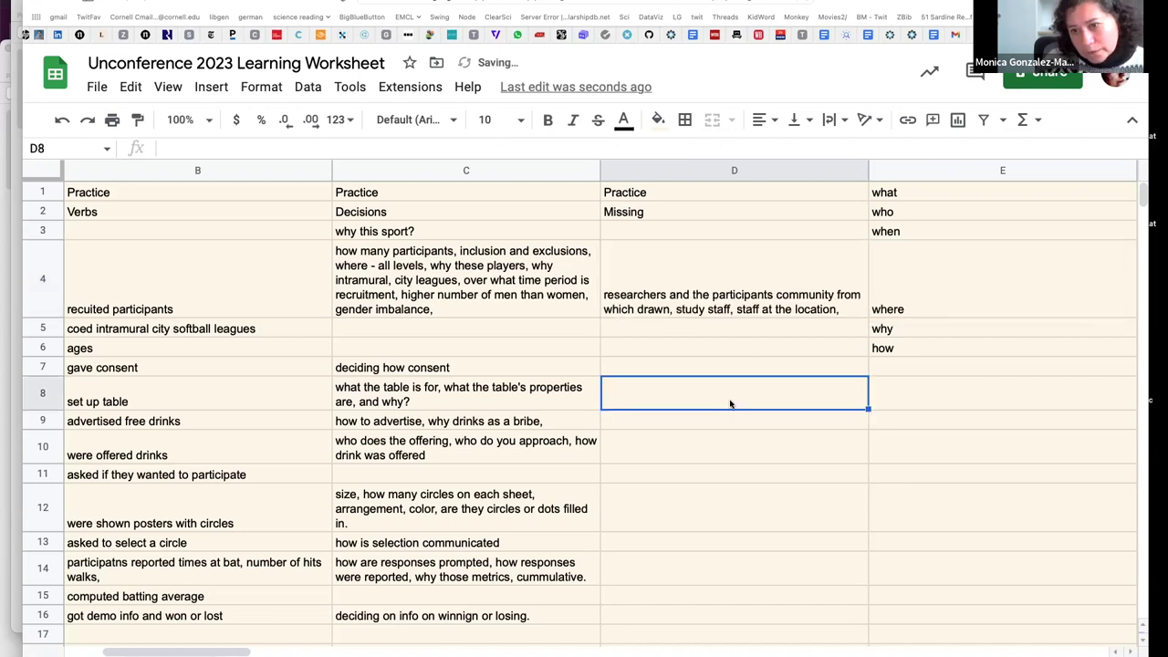
pyautogui.click(742, 297)
pyautogui.doubleClick(742, 295)
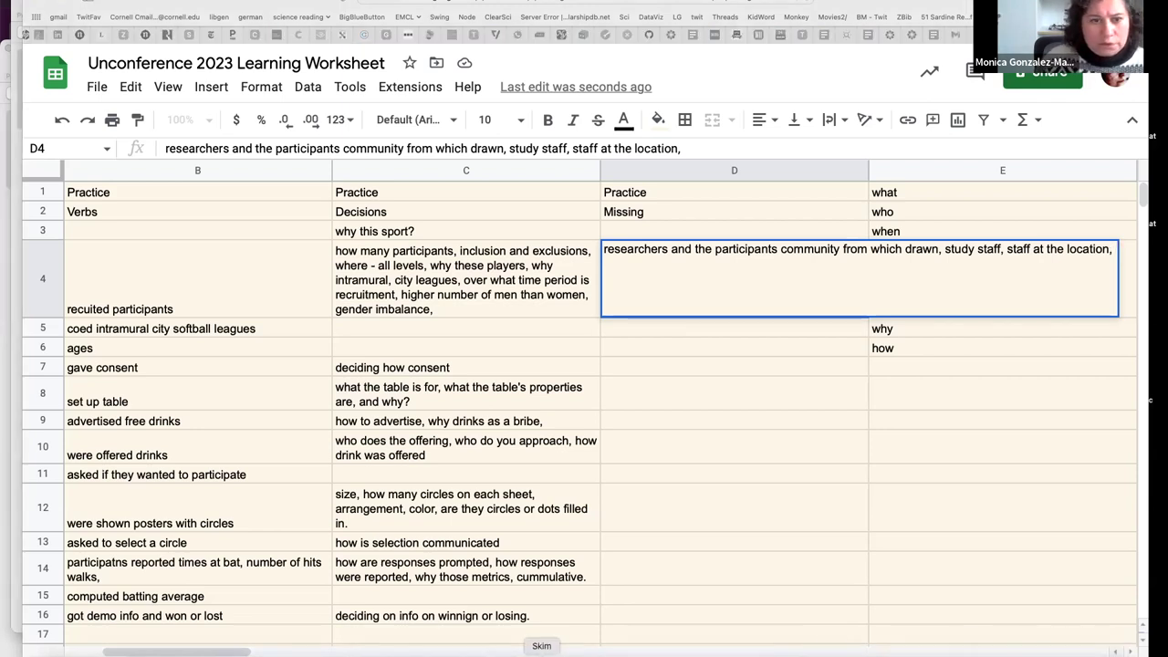
# In Skim, close the update notice and highlight the author line of 'See the Ball, Hit the Ball'
pyautogui.click(541, 654)
pyautogui.scroll(2, 250, 360)
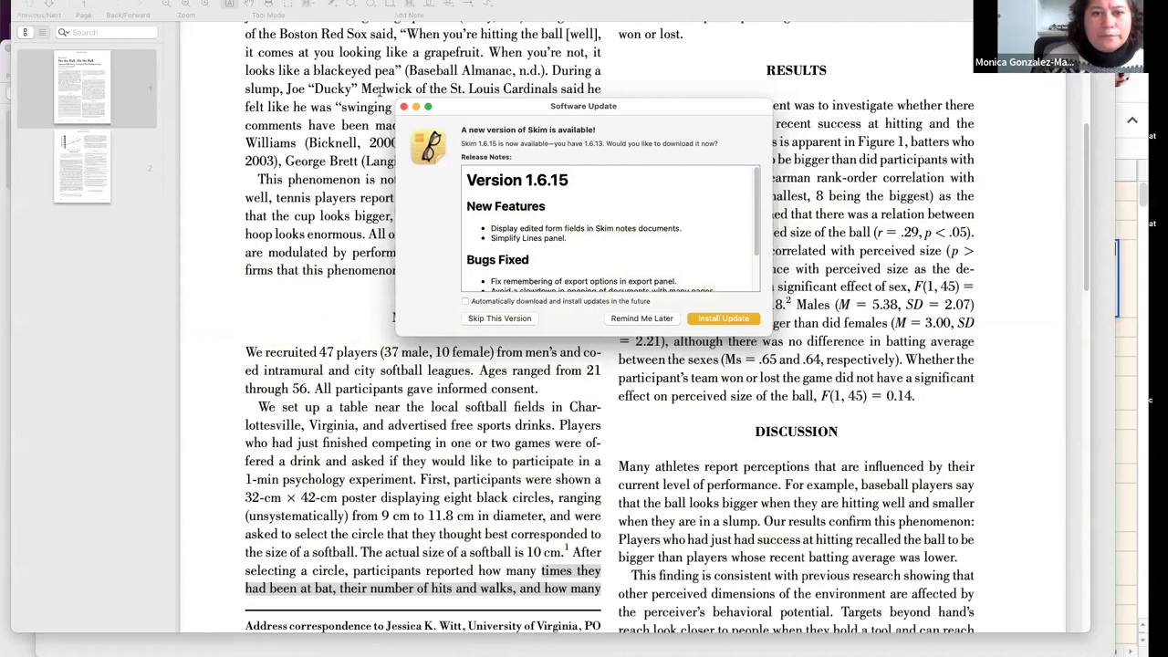
pyautogui.scroll(5, 383, 96)
pyautogui.click(405, 107)
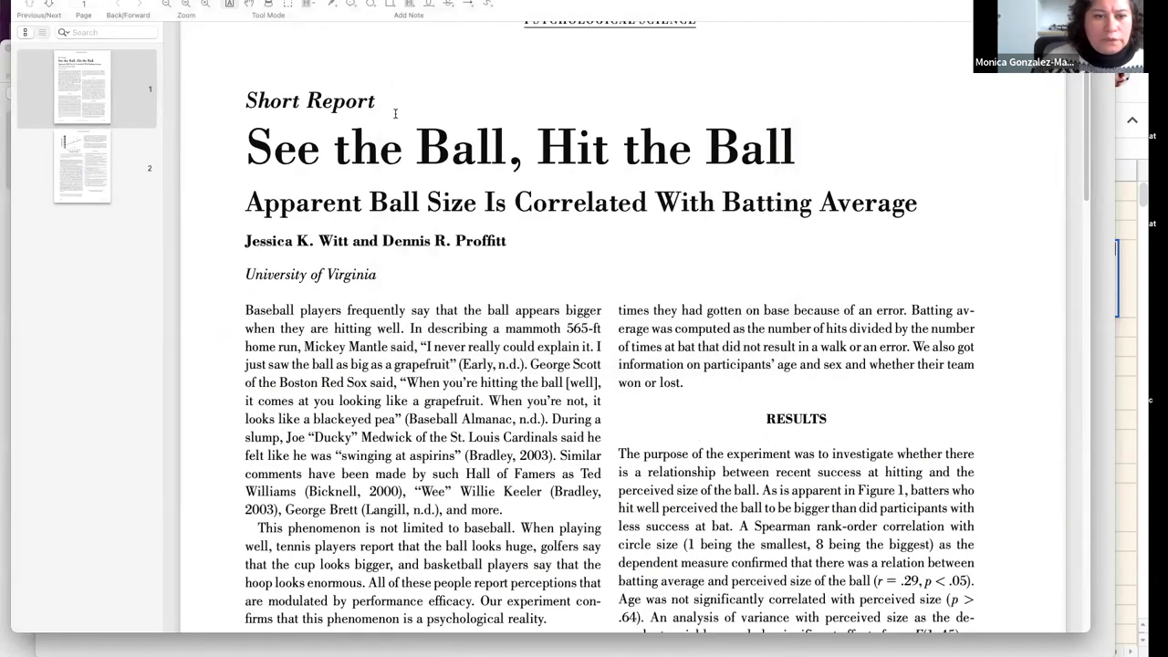
pyautogui.scroll(2, 500, 479)
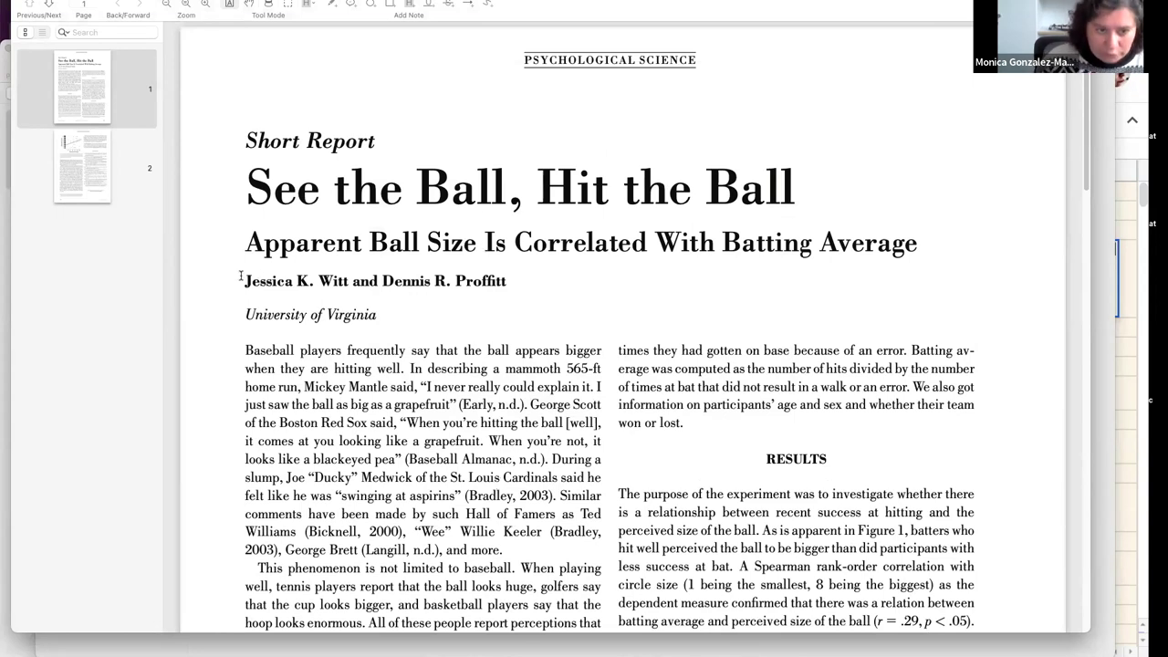
pyautogui.moveTo(242, 283); pyautogui.dragTo(518, 277)
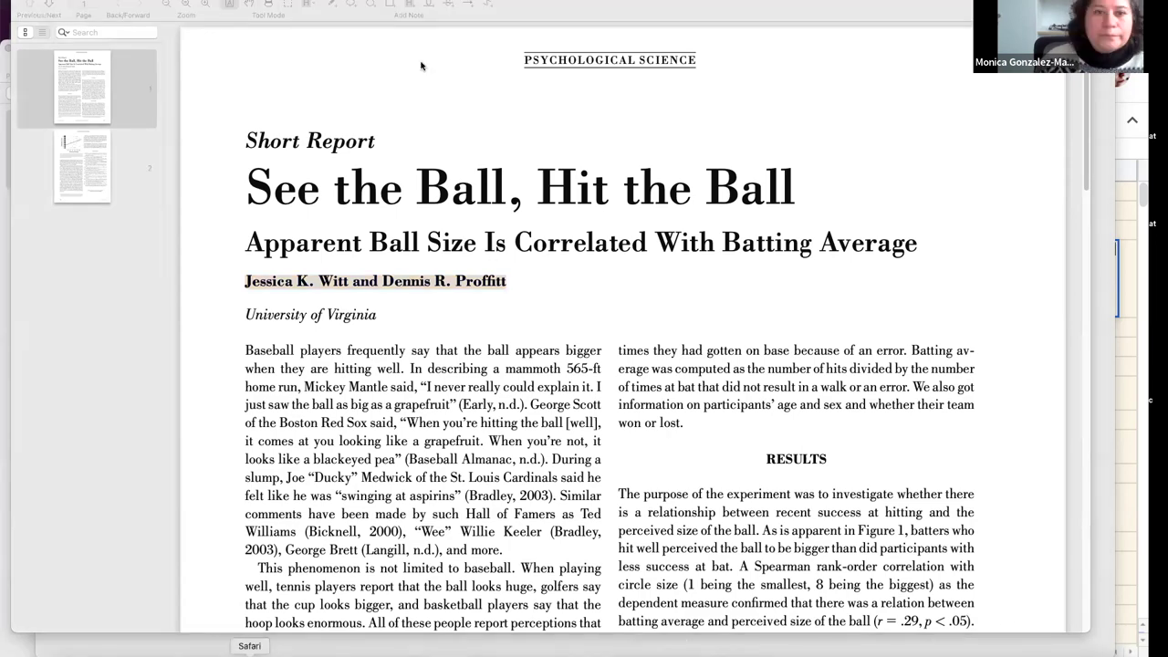
# Bring the Unconference 2023 Learning Worksheet back to the front in full screen
pyautogui.click(249, 652)
pyautogui.press('ctrl+super+f')
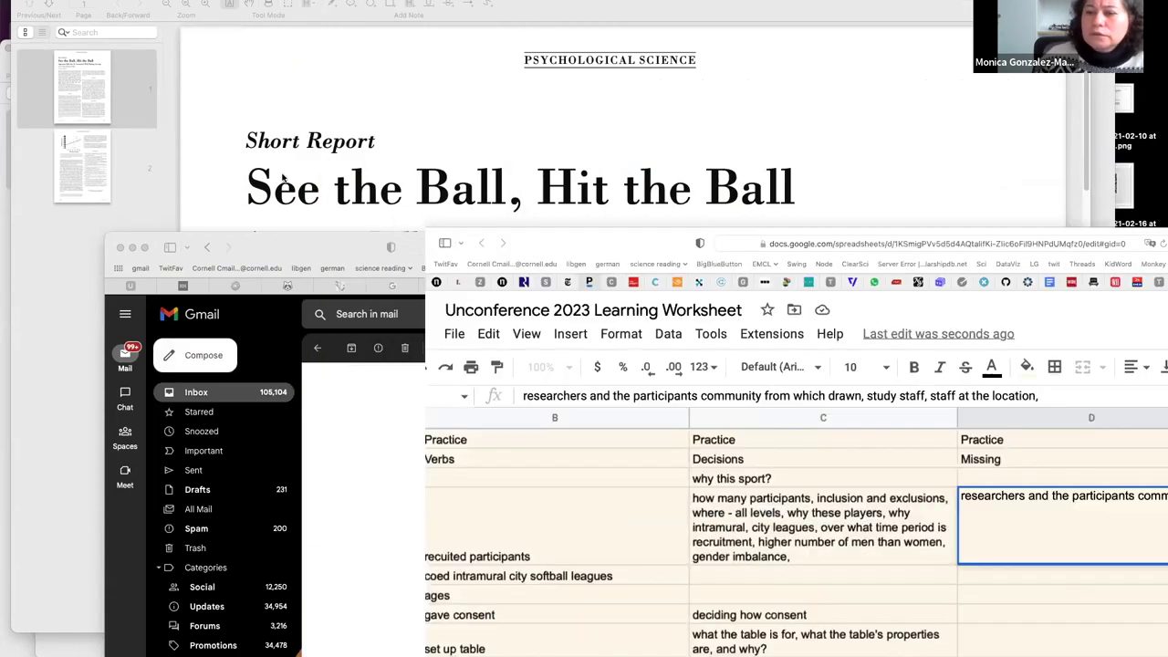
pyautogui.press('ctrl+super+f')
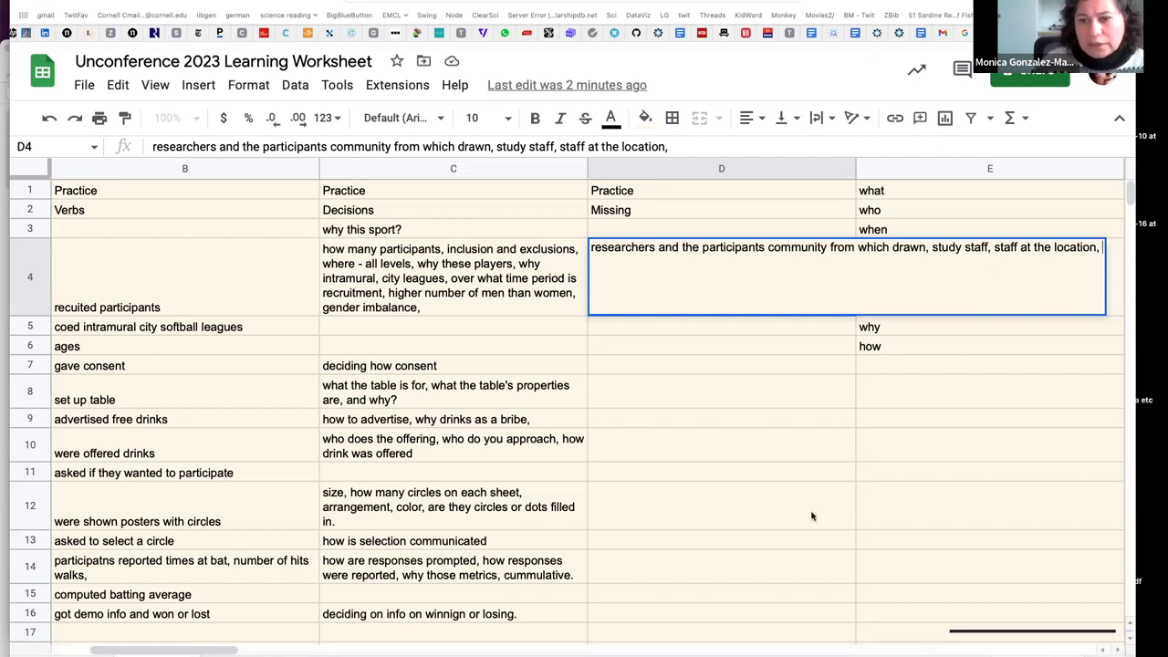
# Append "charlotte's, east coast US" to the end of D4's Missing note
pyautogui.click(778, 511)
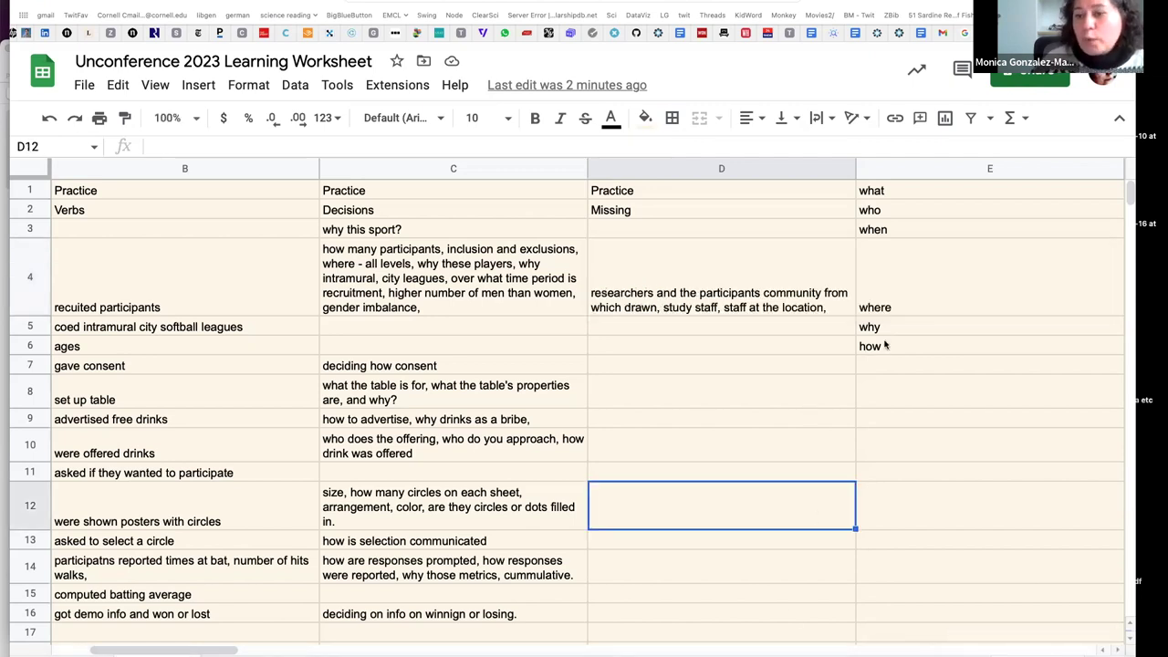
pyautogui.click(836, 310)
pyautogui.doubleClick(815, 310)
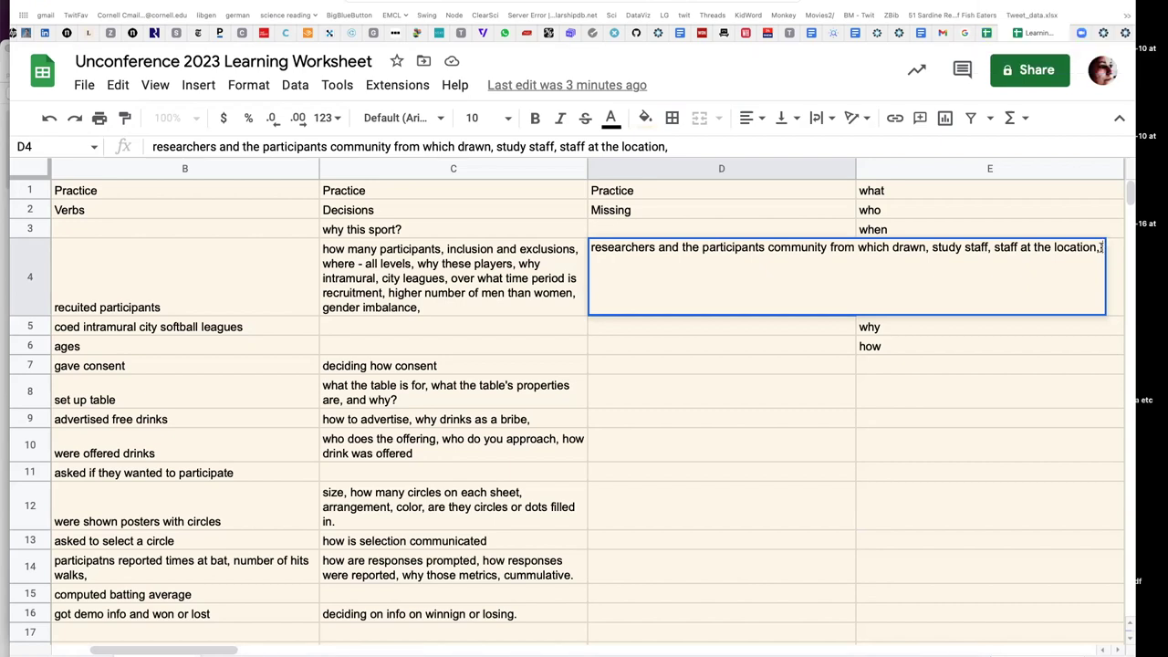
pyautogui.write('cha')
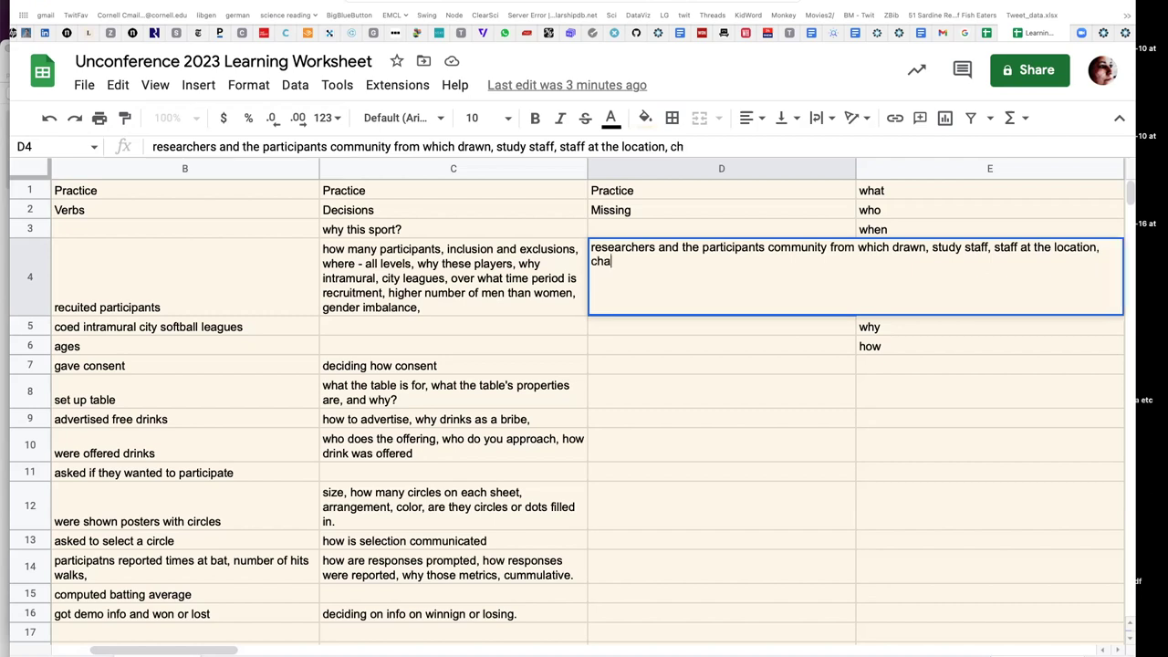
pyautogui.write("rlotte's")
pyautogui.write(', east')
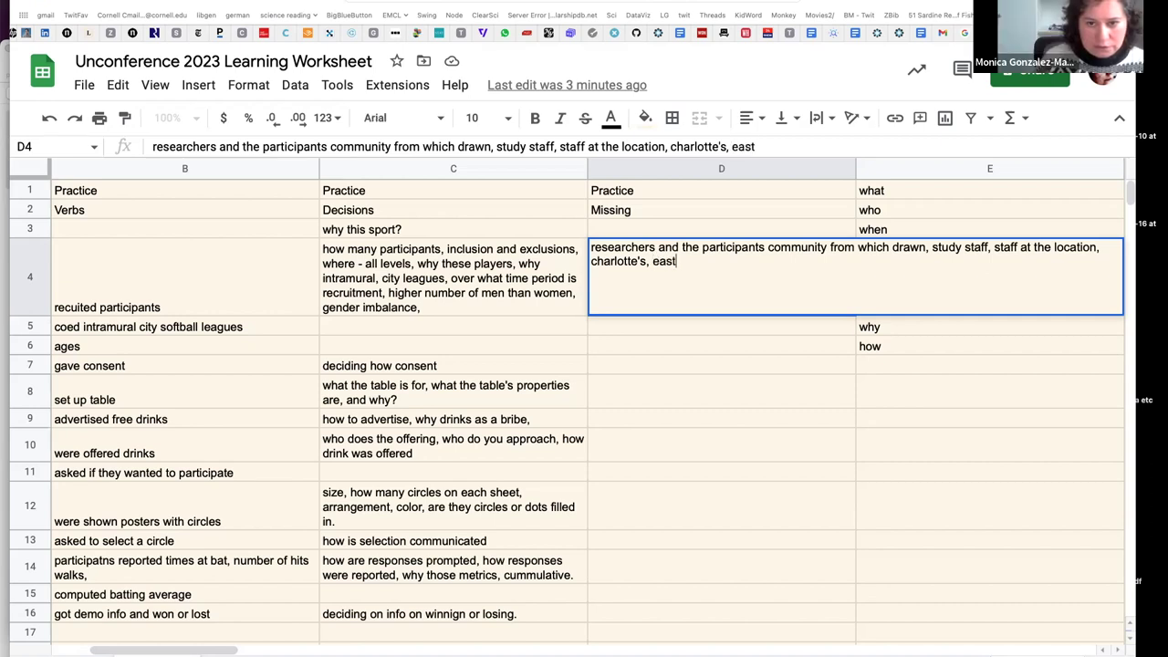
pyautogui.write(' coast ')
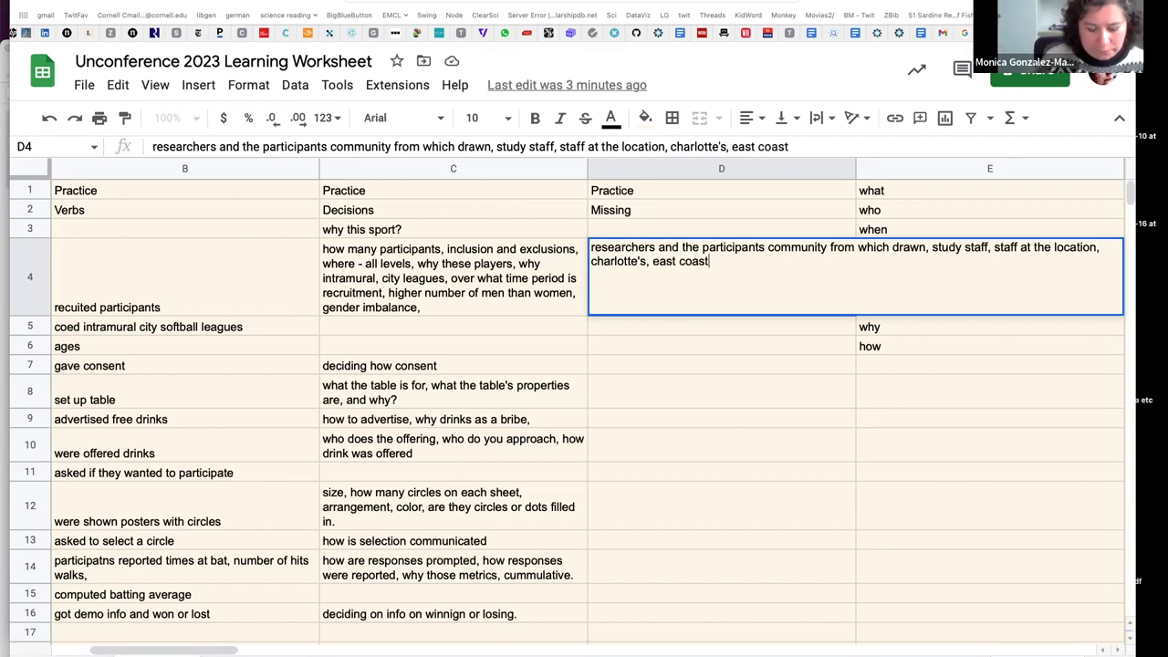
pyautogui.write('US.')
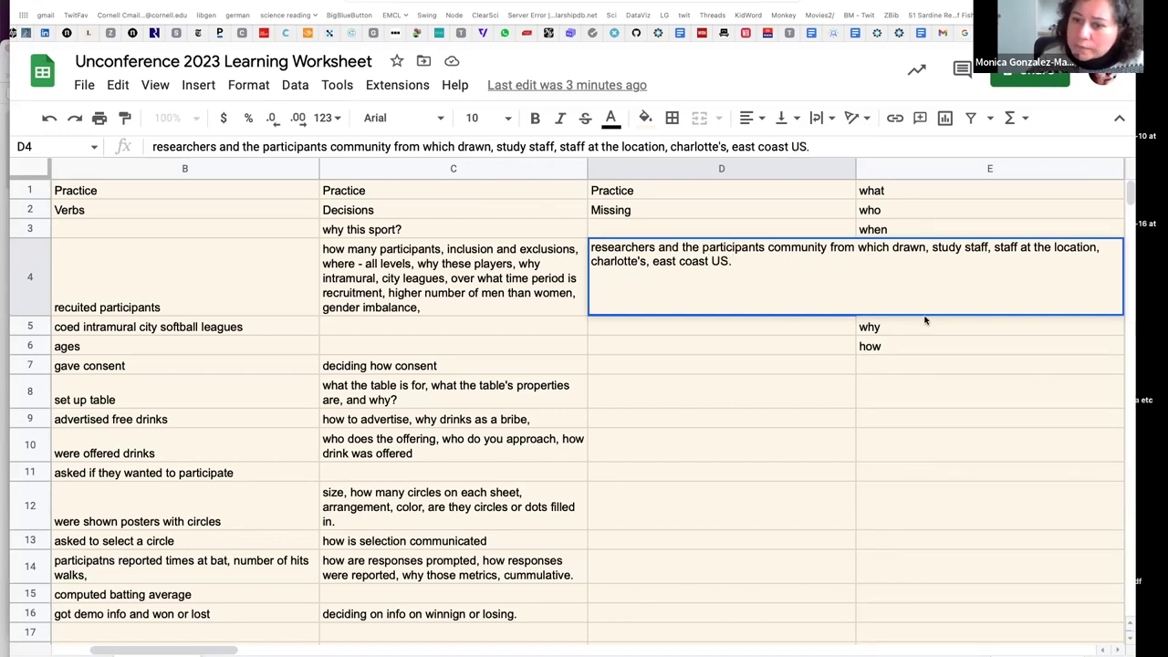
pyautogui.click(818, 333)
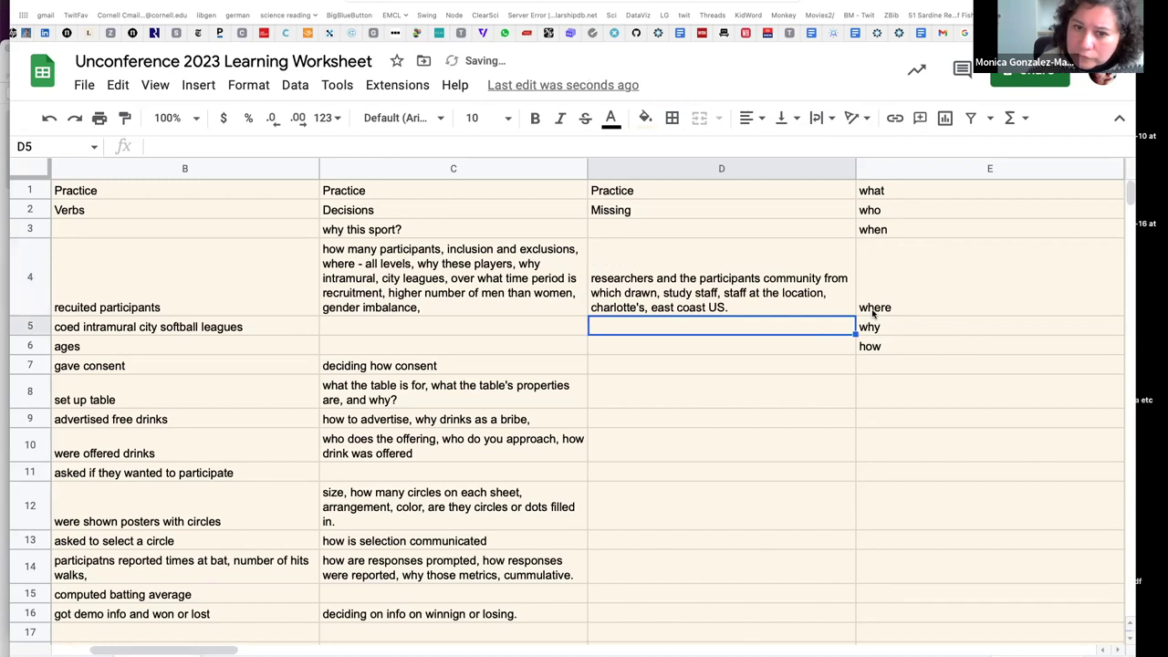
# Try to select and copy D4's researchers note, removing a stray 'ç' typed into it
pyautogui.click(934, 288)
pyautogui.click(715, 306)
pyautogui.doubleClick(715, 307)
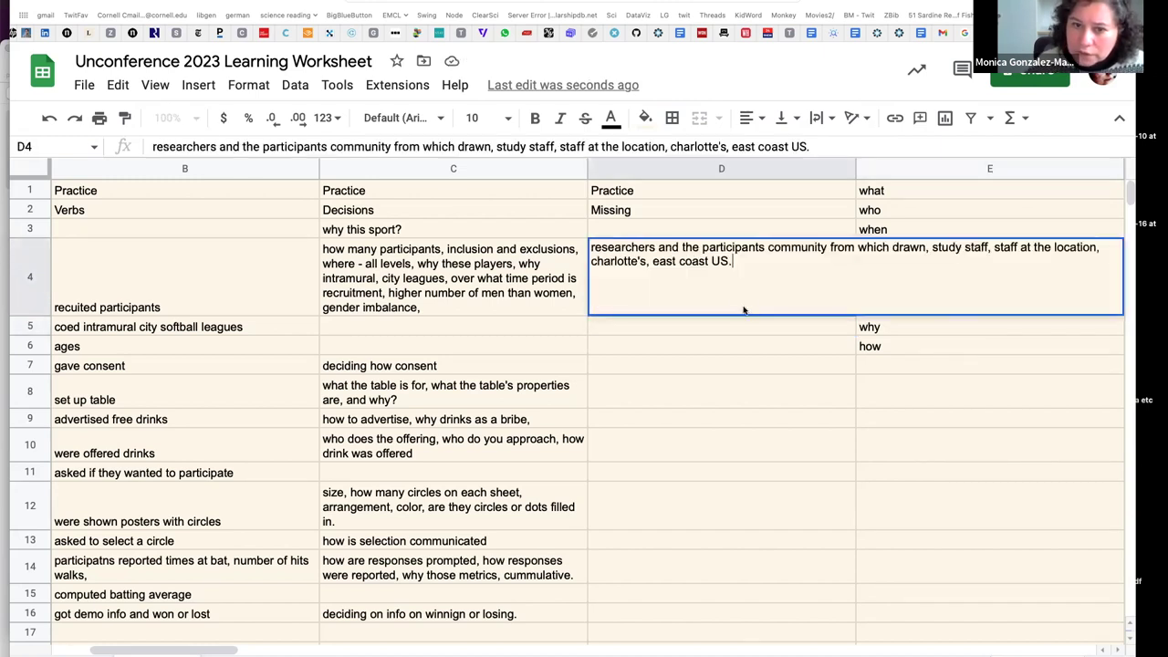
pyautogui.click(713, 370)
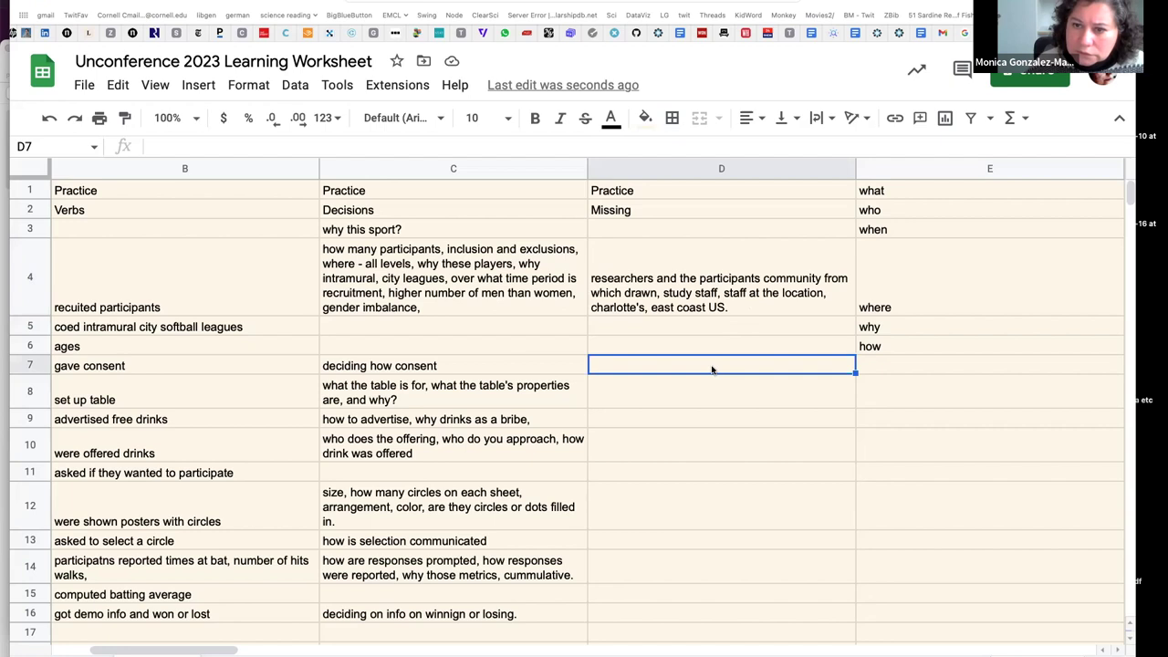
pyautogui.click(695, 309)
pyautogui.doubleClick(706, 307)
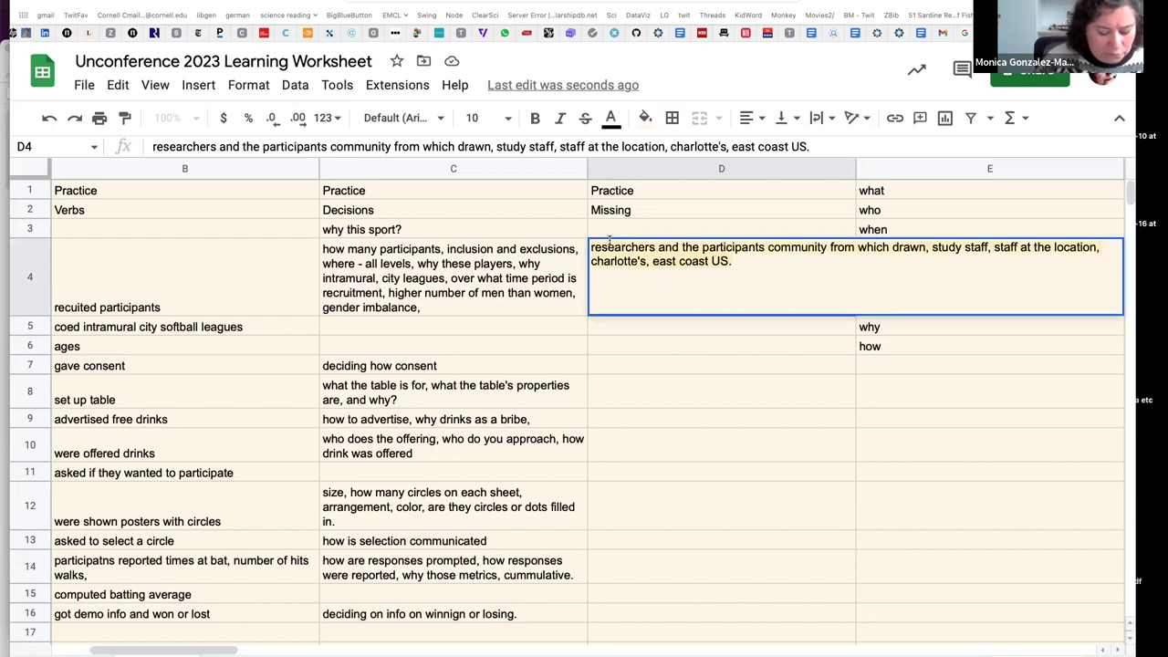
pyautogui.press('super+a')
pyautogui.write('ç')
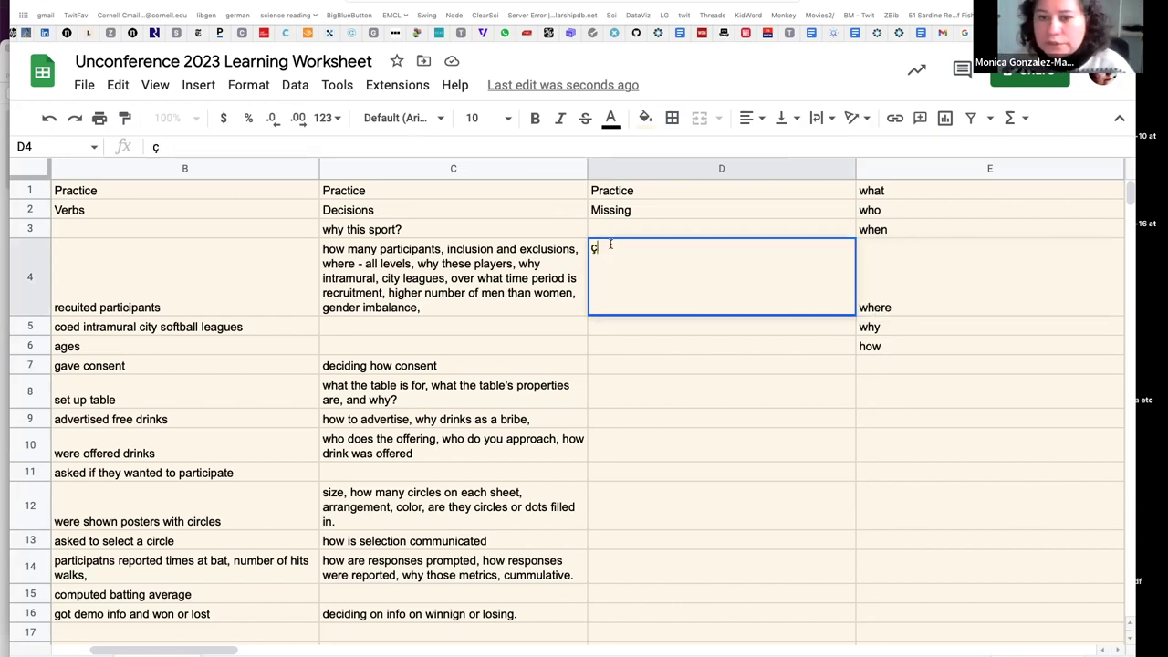
pyautogui.press('BackSpace')
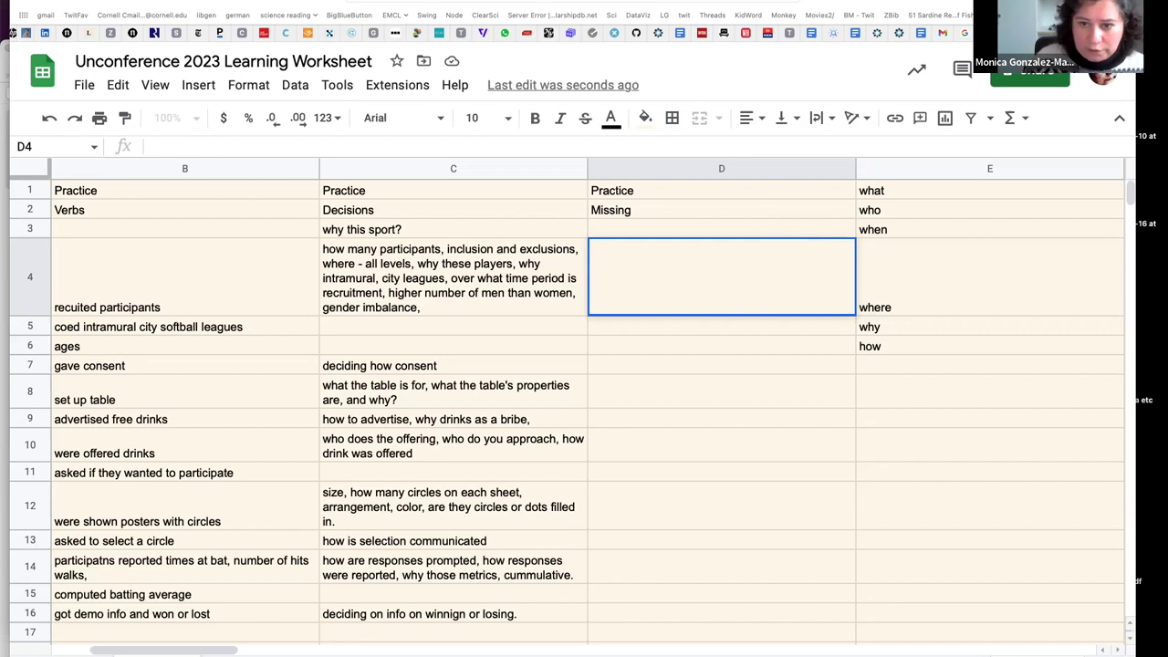
pyautogui.click(785, 394)
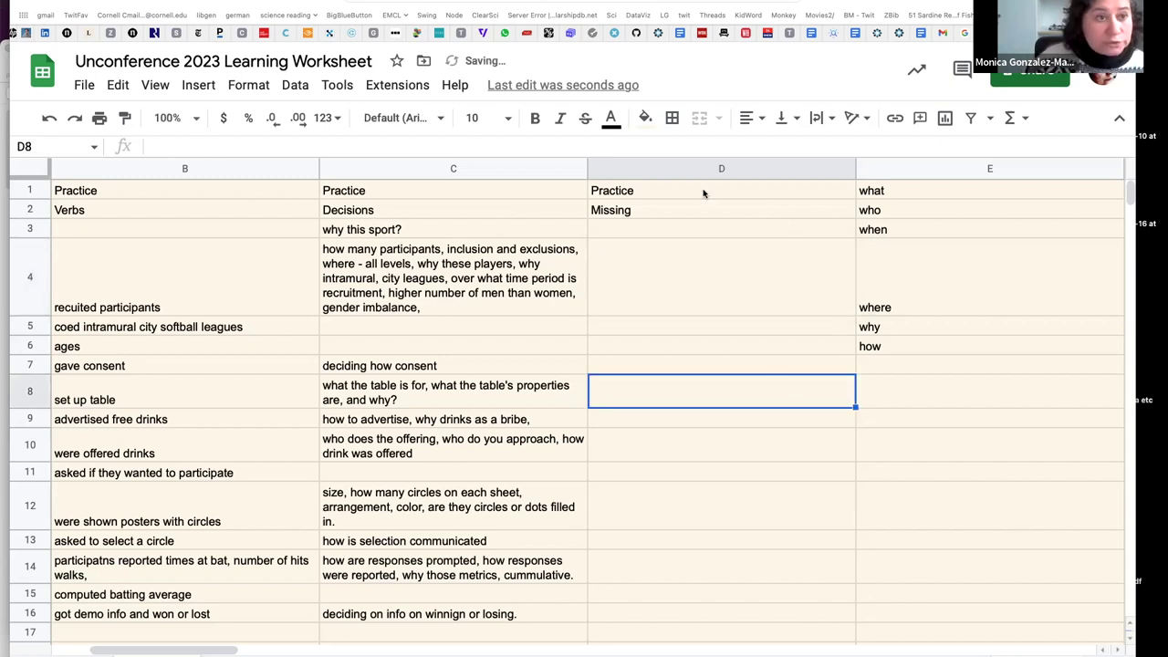
# Undo the accidental clearing of D4 from the sheet's Edit menu
pyautogui.click(82, 0)
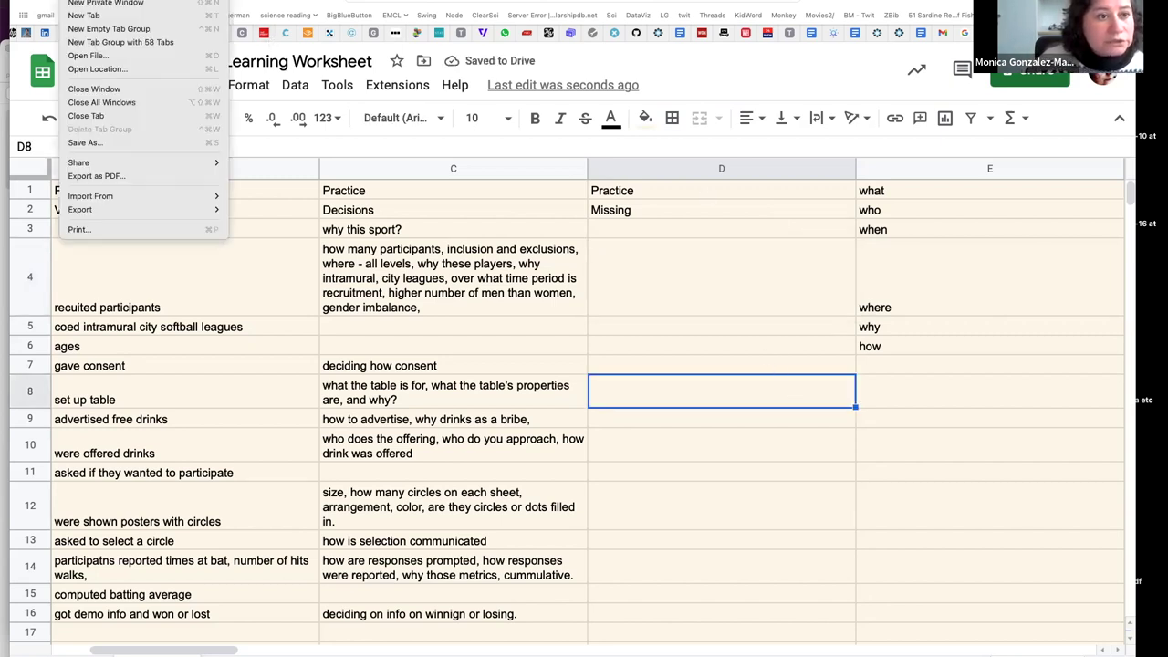
pyautogui.moveTo(108, 0)
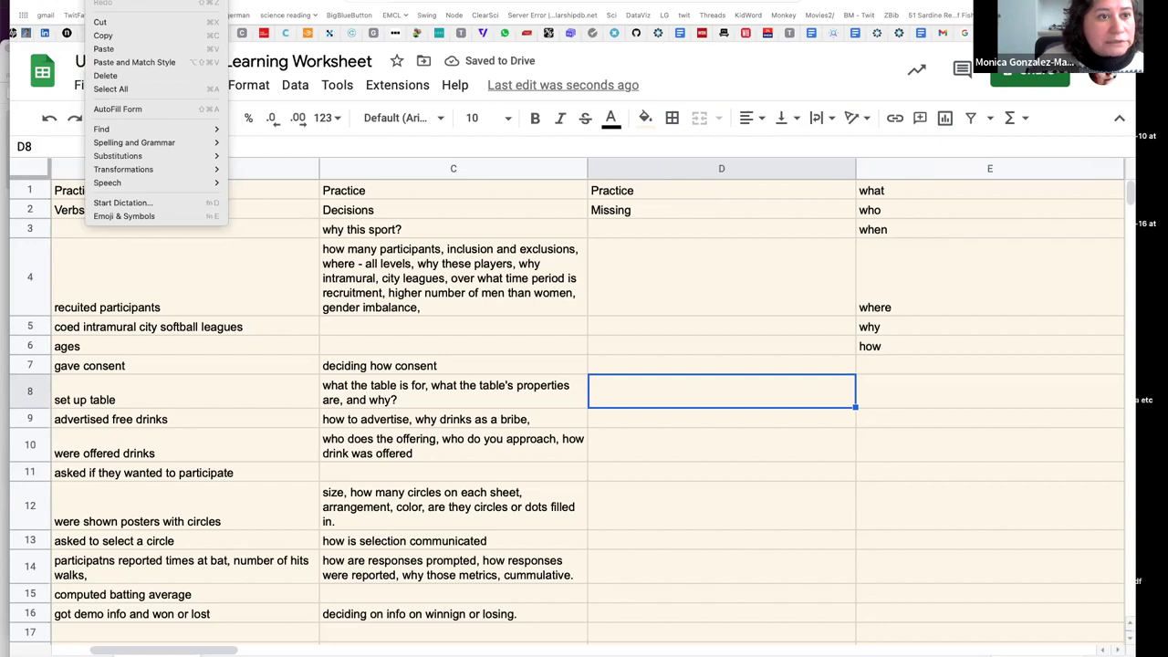
pyautogui.click(106, 24)
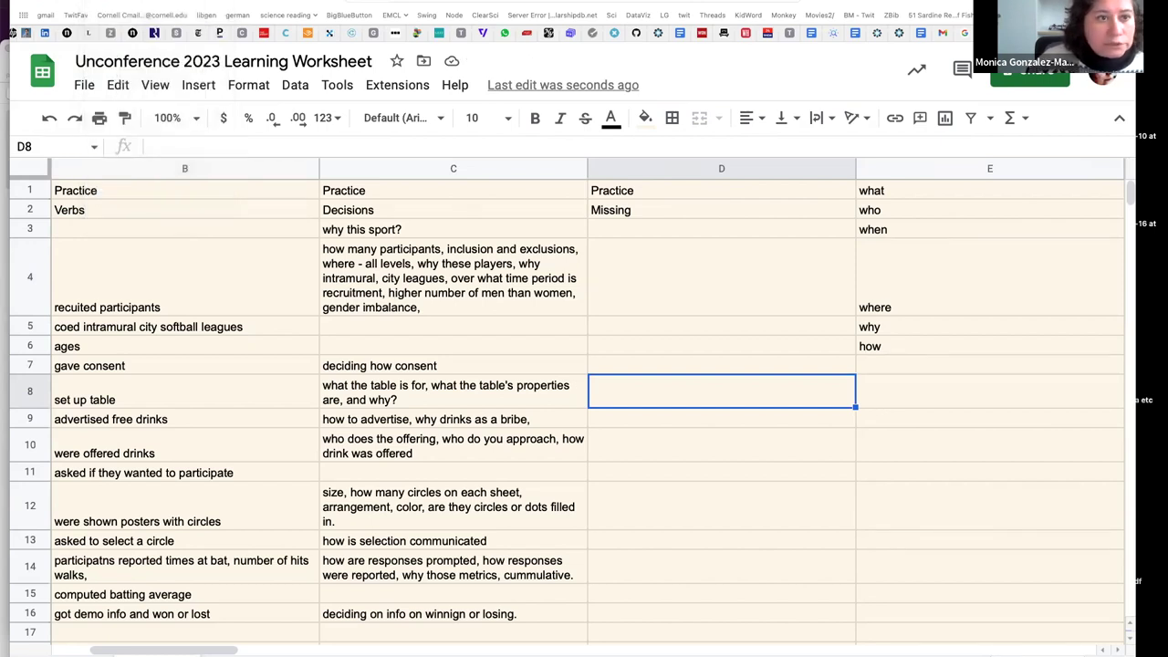
pyautogui.click(108, 0)
pyautogui.click(247, 54)
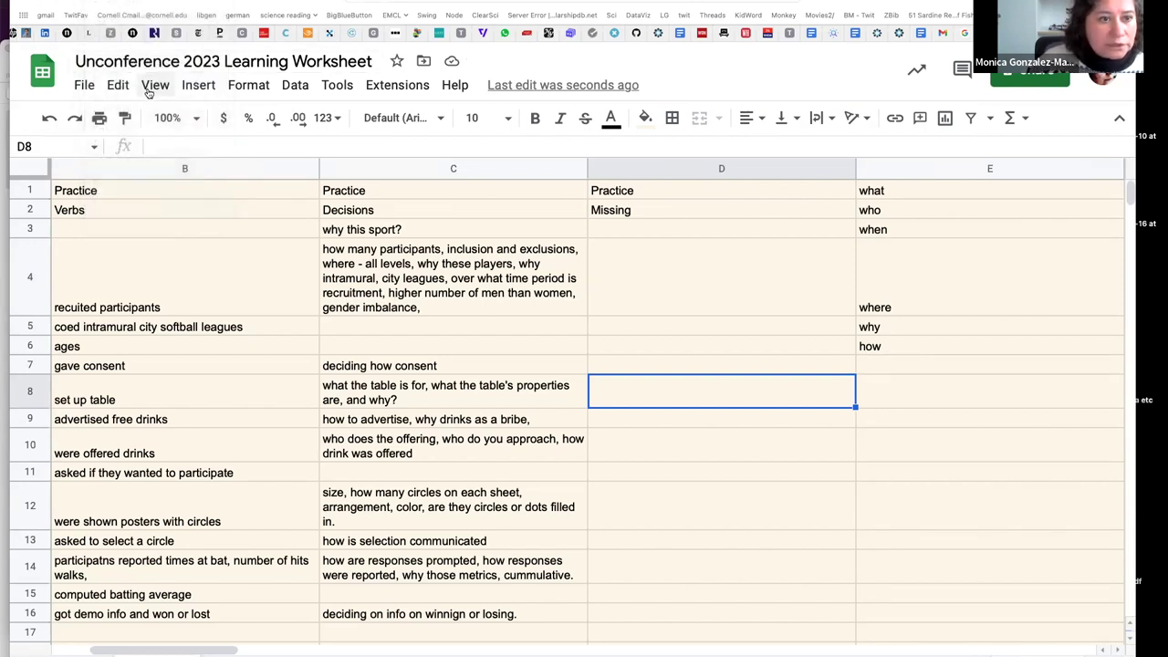
pyautogui.click(117, 85)
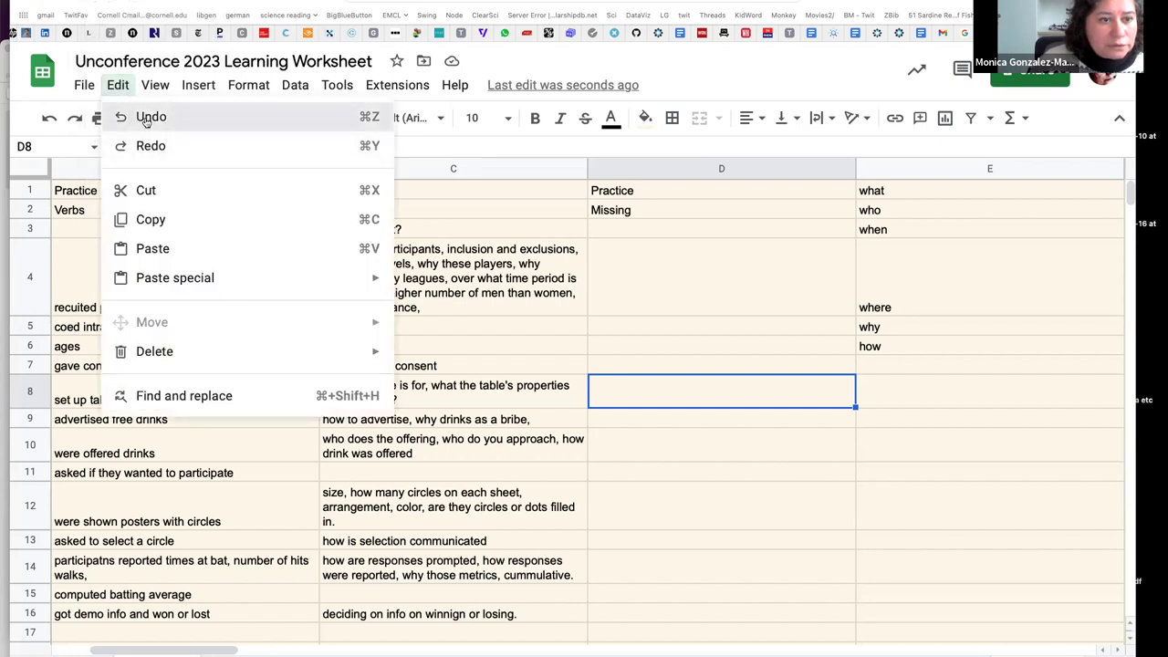
pyautogui.click(146, 118)
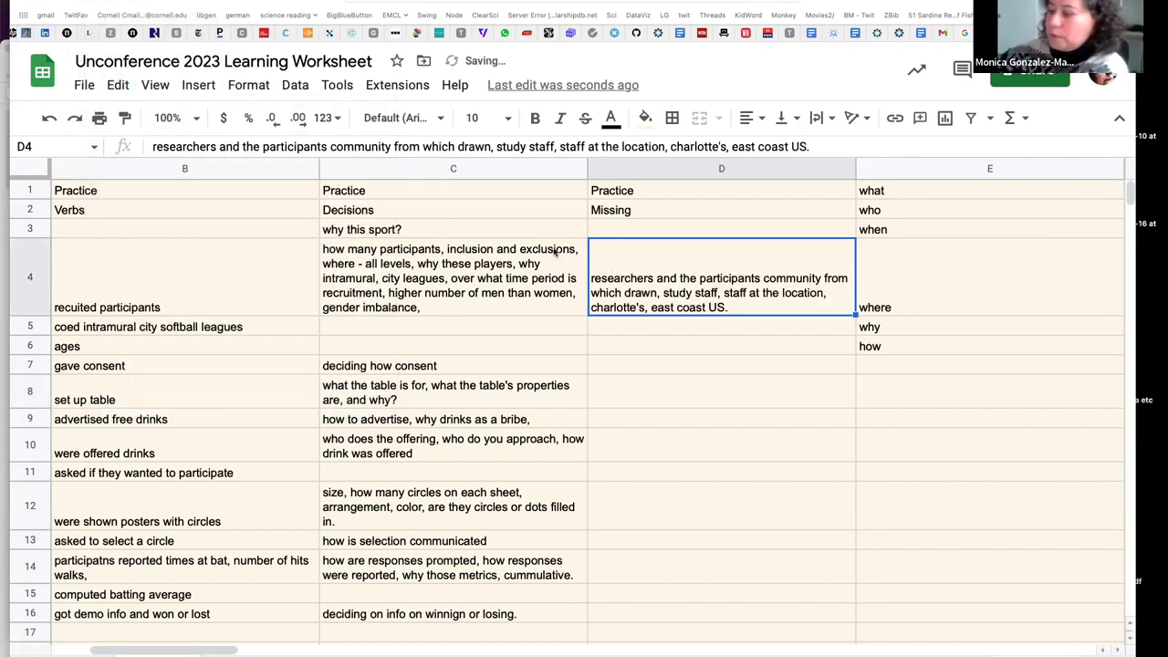
# Copy D4's note, paste it after 'where' in E4, and clear D4
pyautogui.hotkey('ctrl', 'c')
pyautogui.click(941, 287)
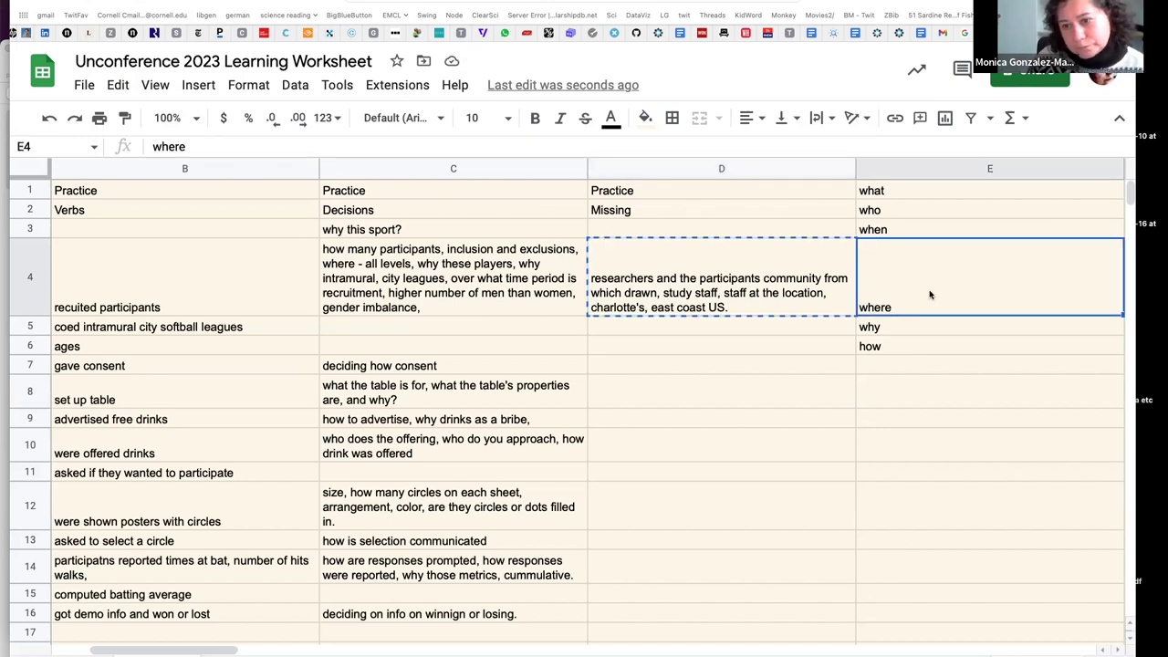
pyautogui.doubleClick(897, 245)
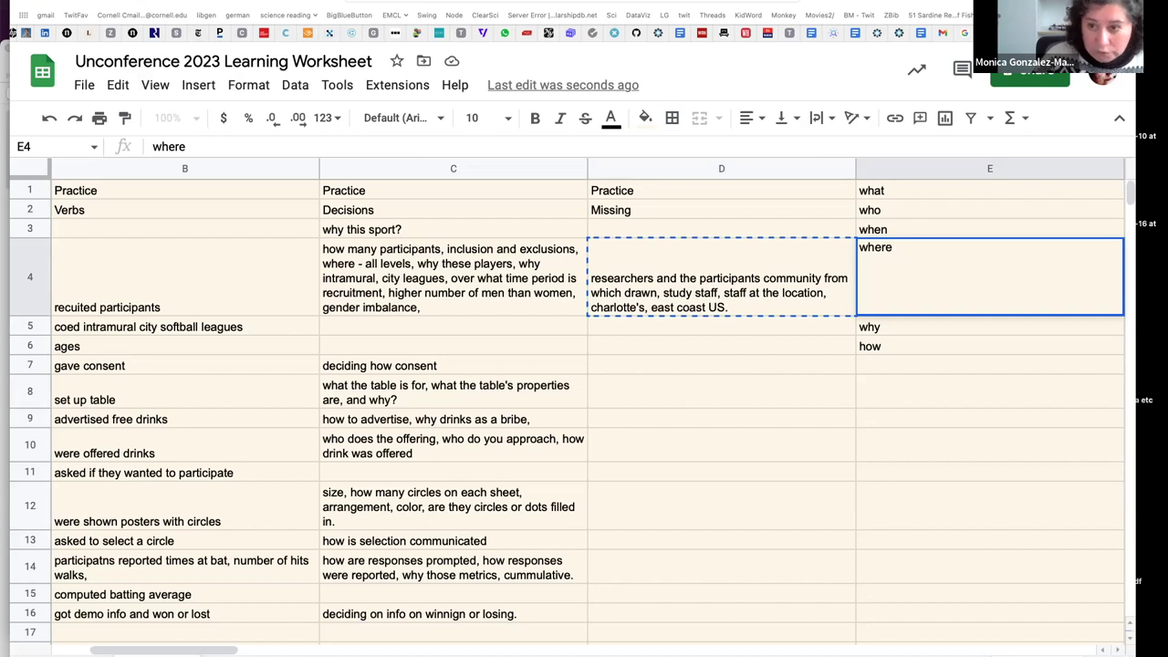
pyautogui.hotkey('ctrl', 'v')
pyautogui.click(727, 307)
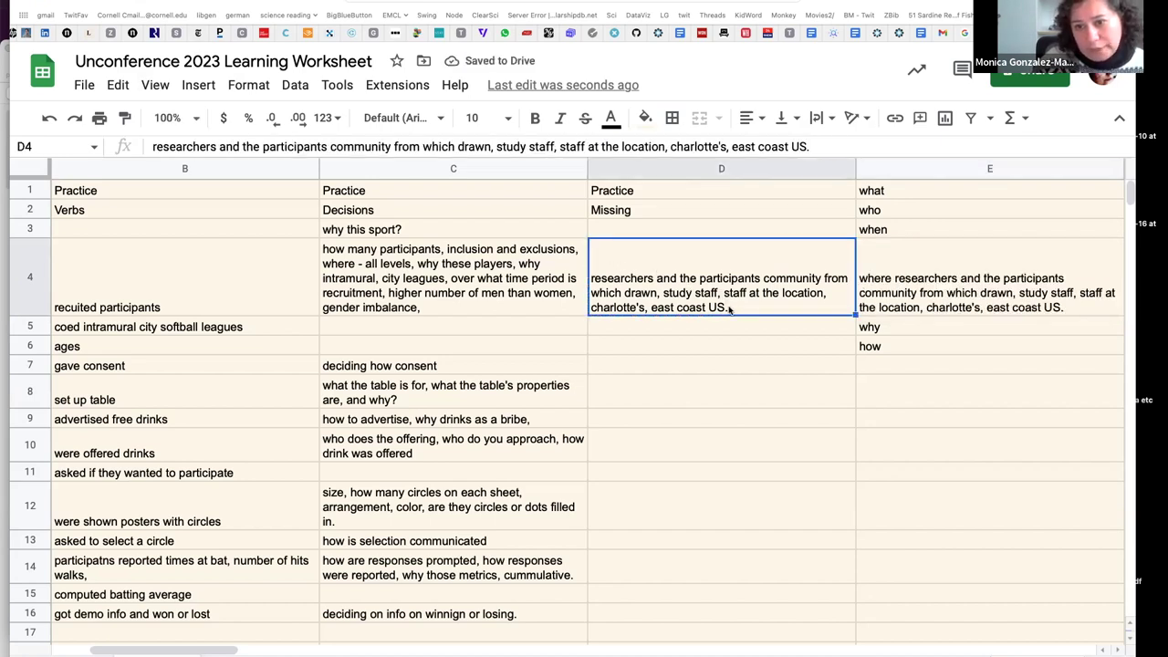
pyautogui.press('Delete')
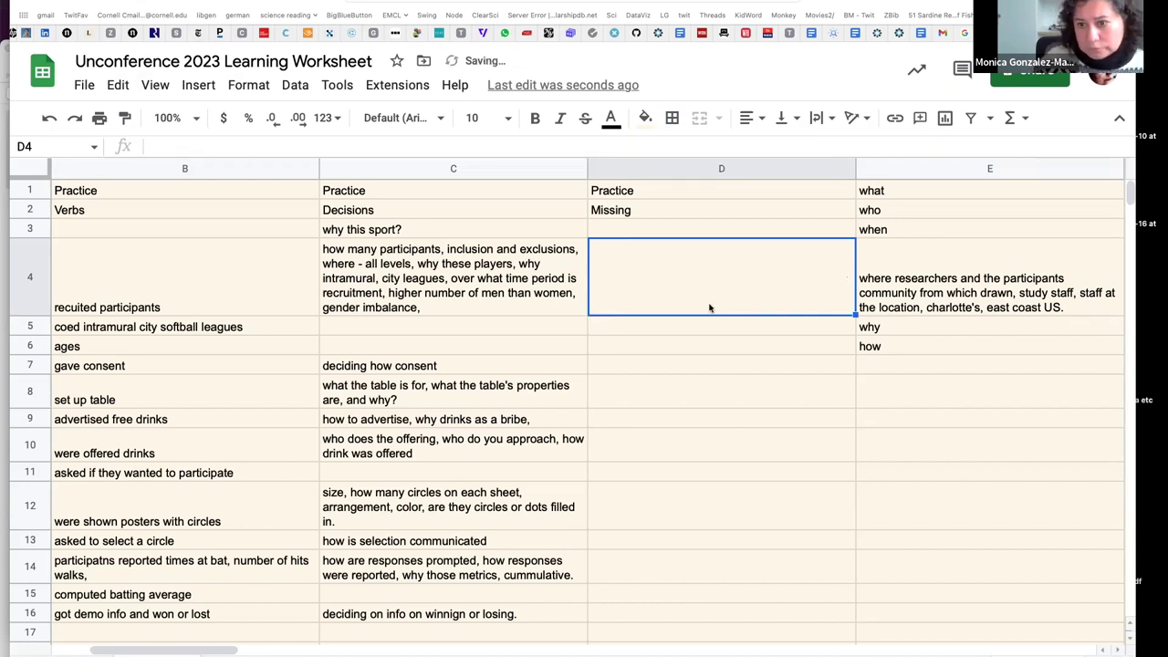
pyautogui.click(702, 371)
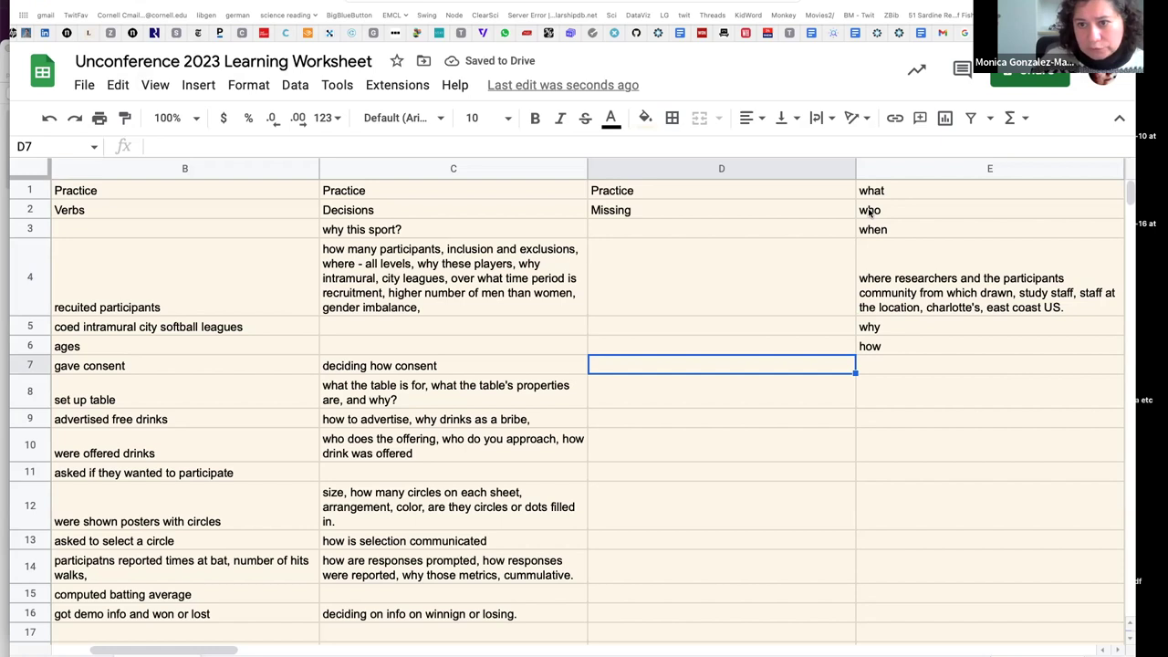
# Change E6's entry from 'how' to 'how we don't know'
pyautogui.click(875, 190)
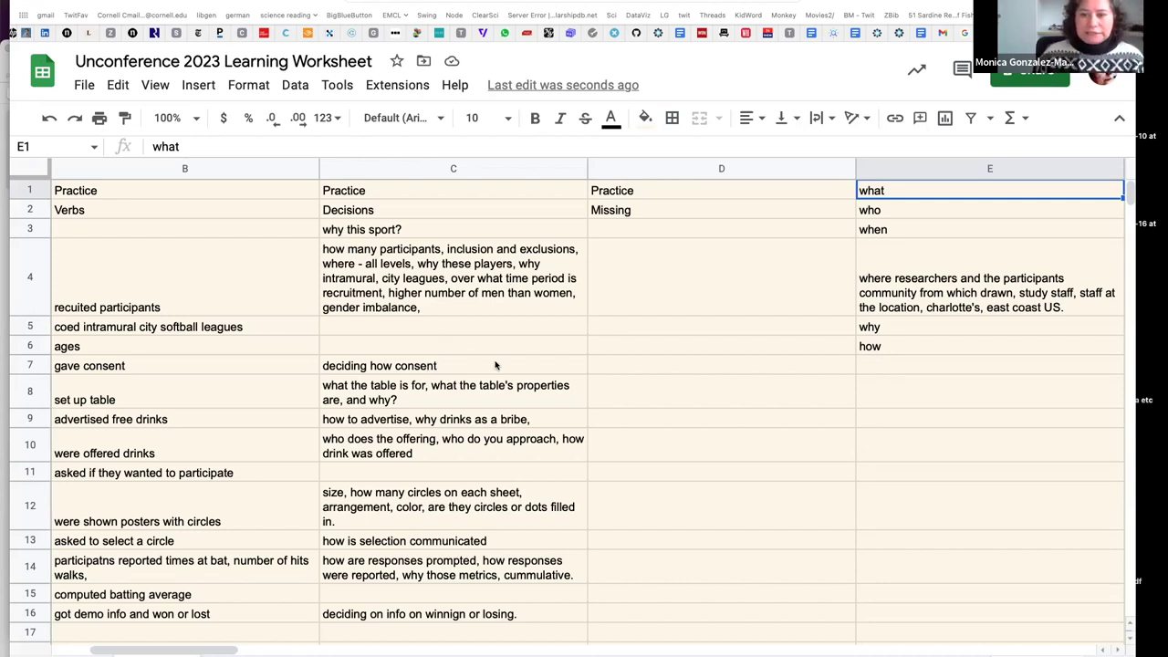
pyautogui.click(872, 329)
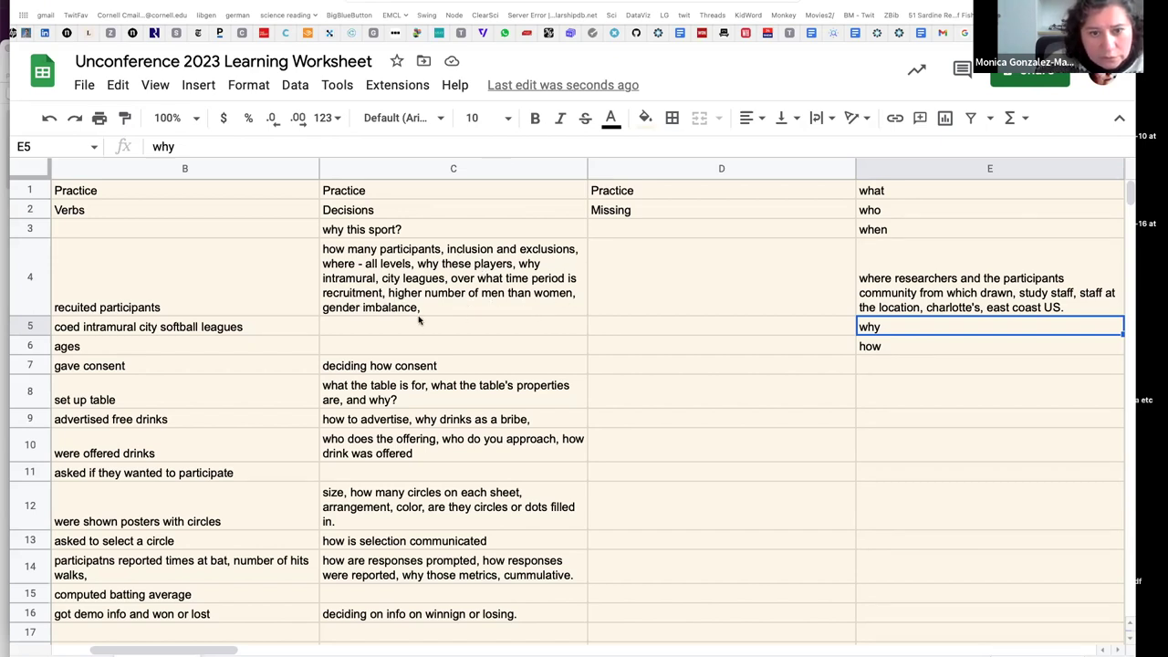
pyautogui.click(873, 348)
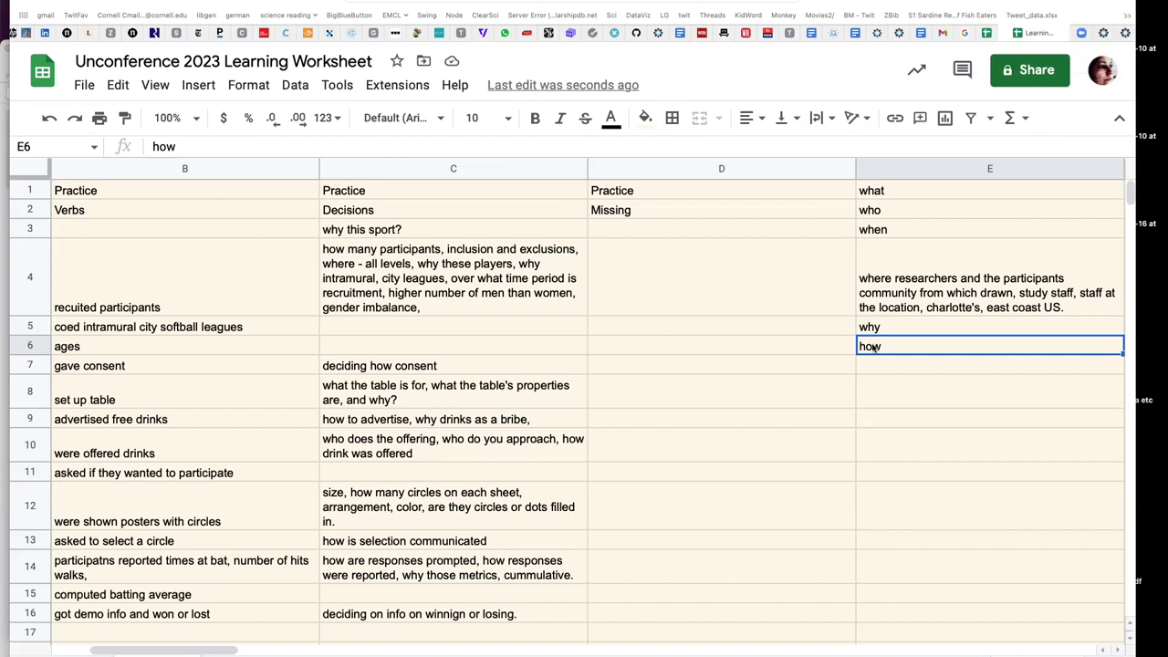
pyautogui.doubleClick(891, 345)
pyautogui.write('we do')
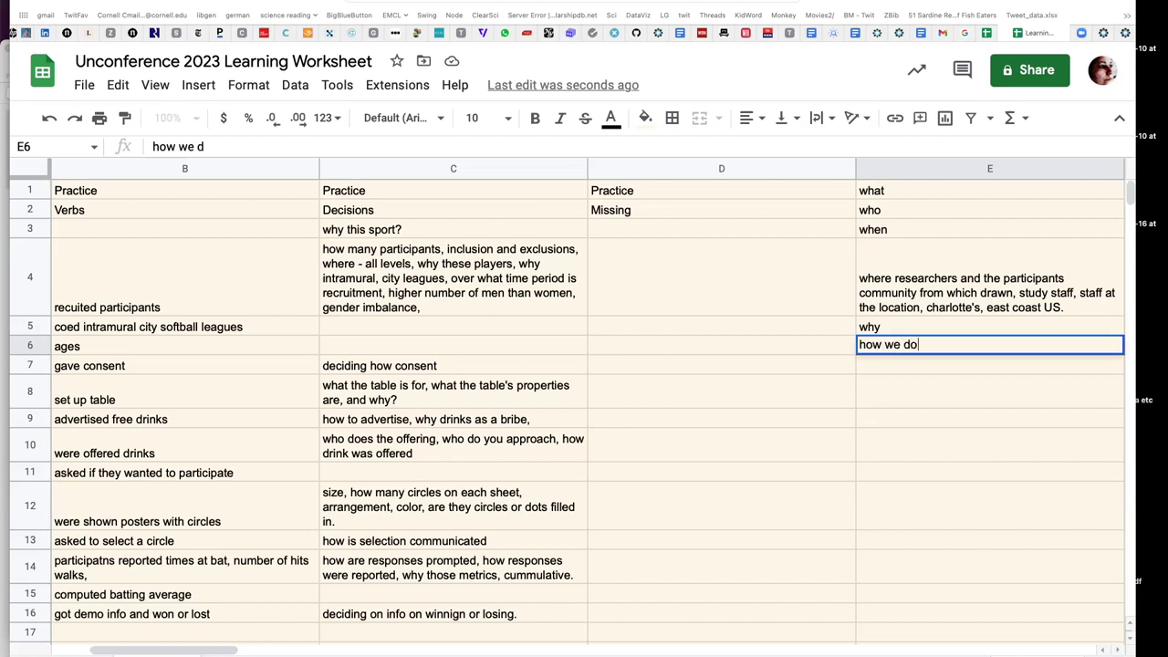
pyautogui.write("n't know")
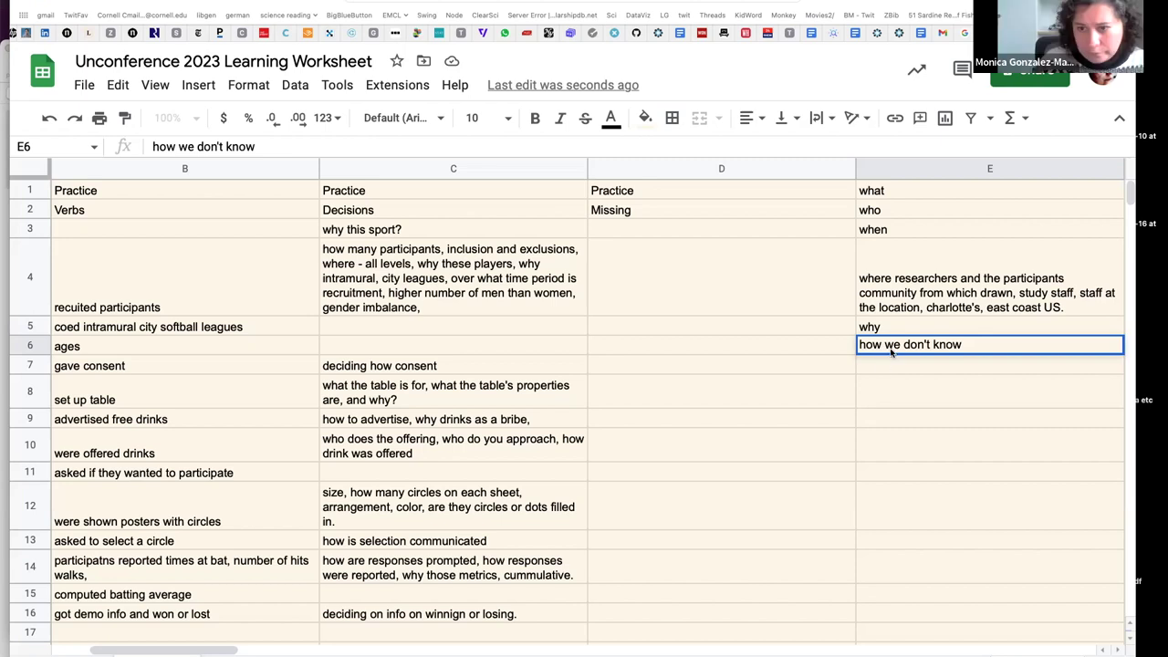
pyautogui.click(892, 345)
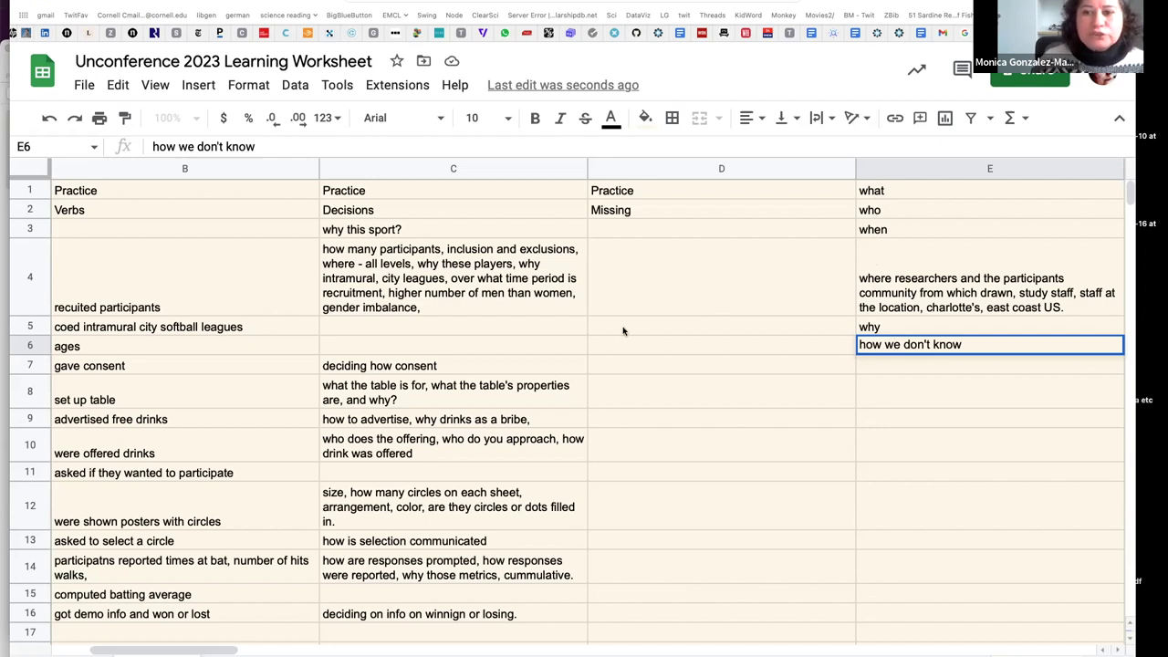
pyautogui.click(605, 280)
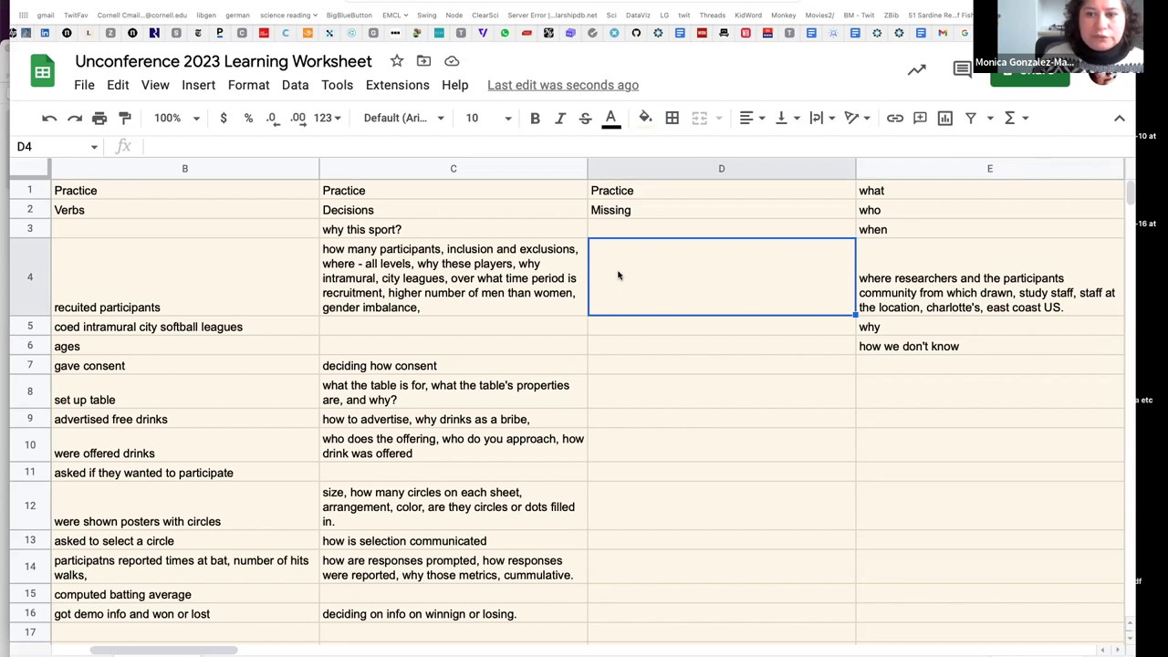
# Enter 'how they were recruited' in D4, correcting a typo along the way
pyautogui.write('how ')
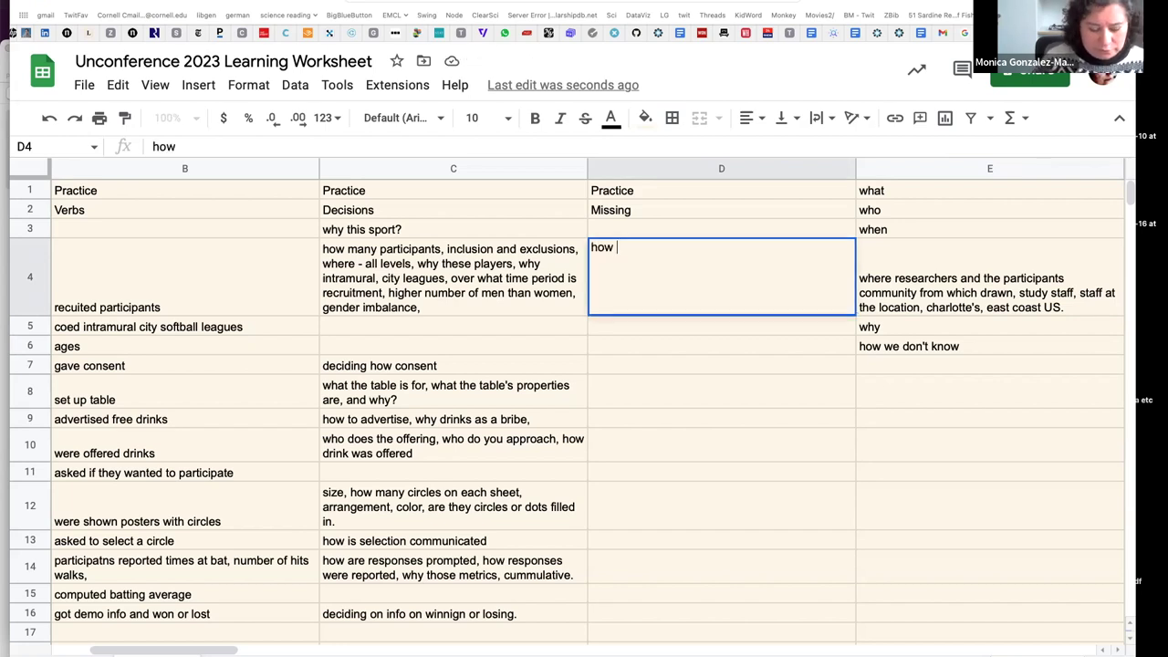
pyautogui.write('they wrere')
pyautogui.press('BackSpace')
pyautogui.press('BackSpace')
pyautogui.press('BackSpace')
pyautogui.press('BackSpace')
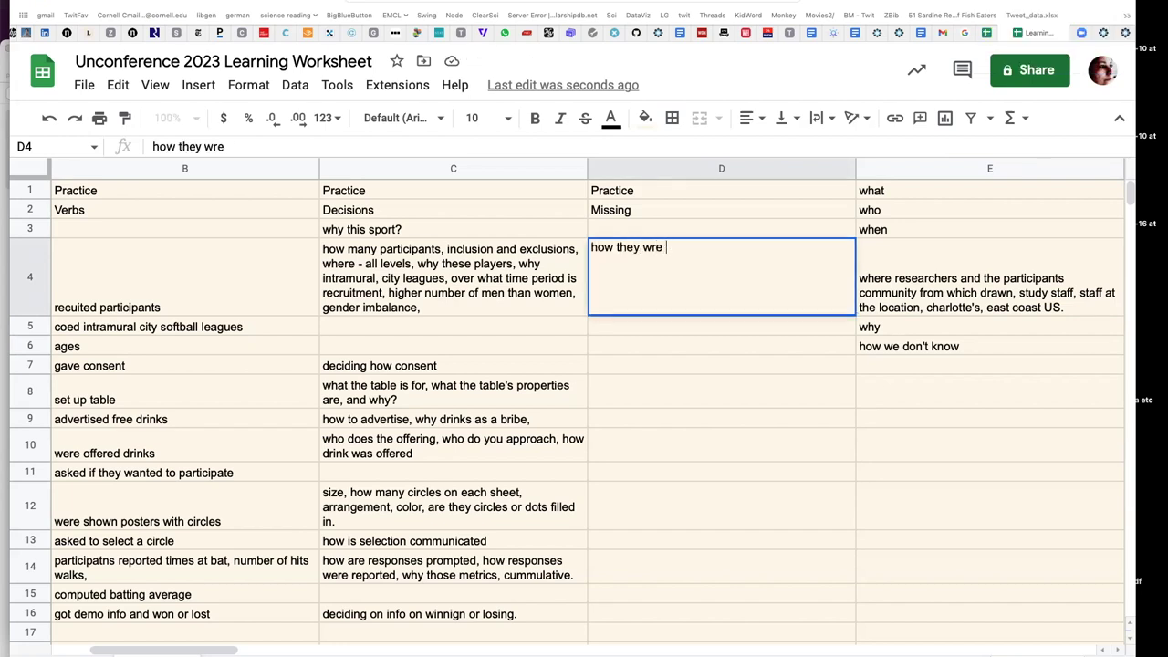
pyautogui.write('ere recruited')
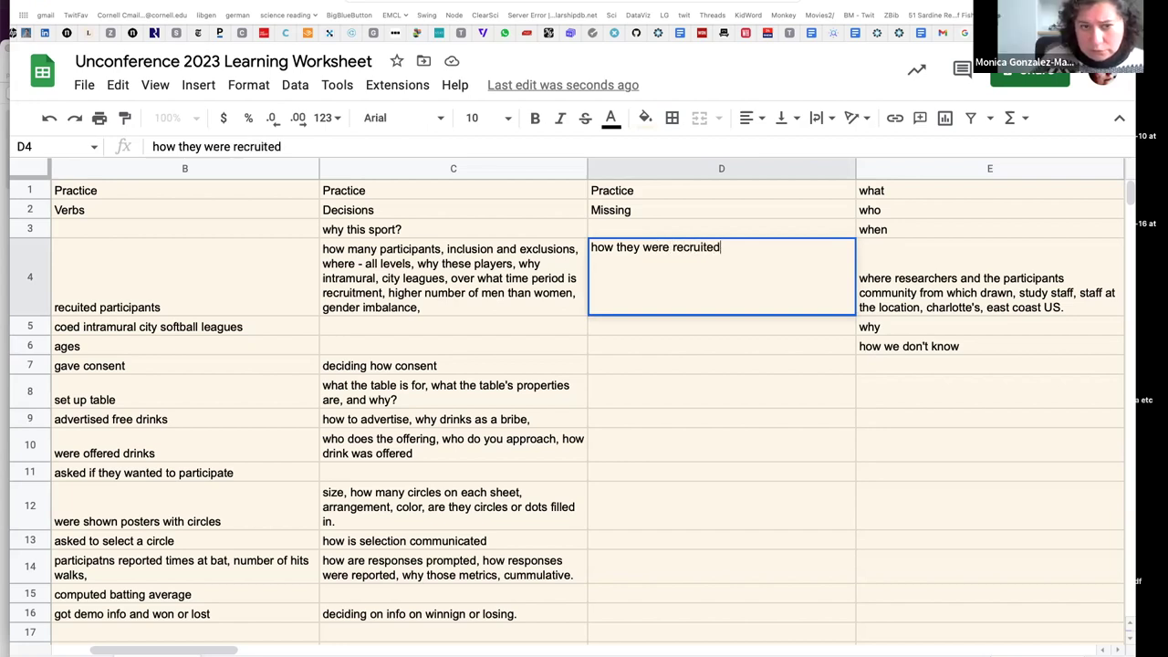
pyautogui.press('Return')
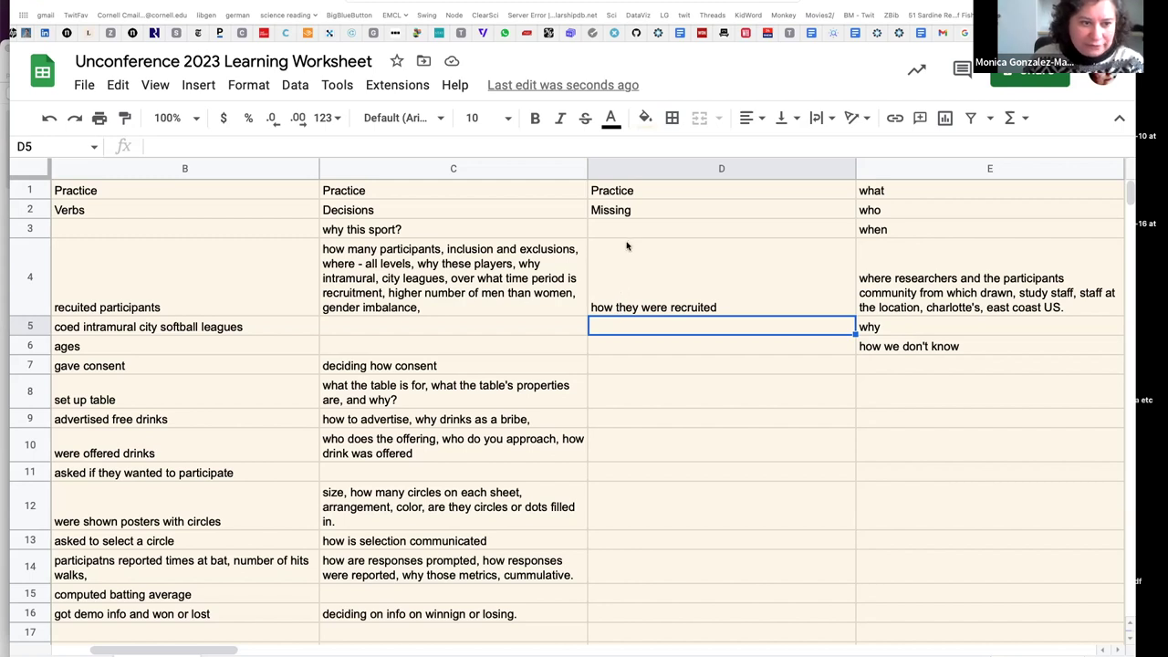
pyautogui.click(600, 349)
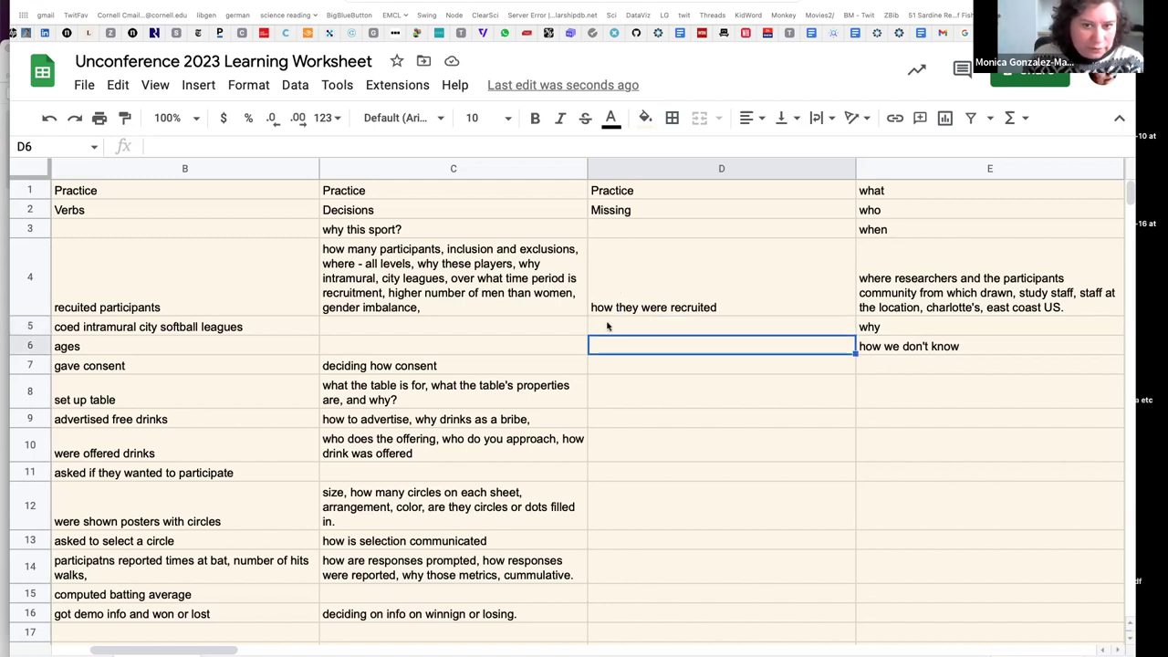
pyautogui.click(608, 326)
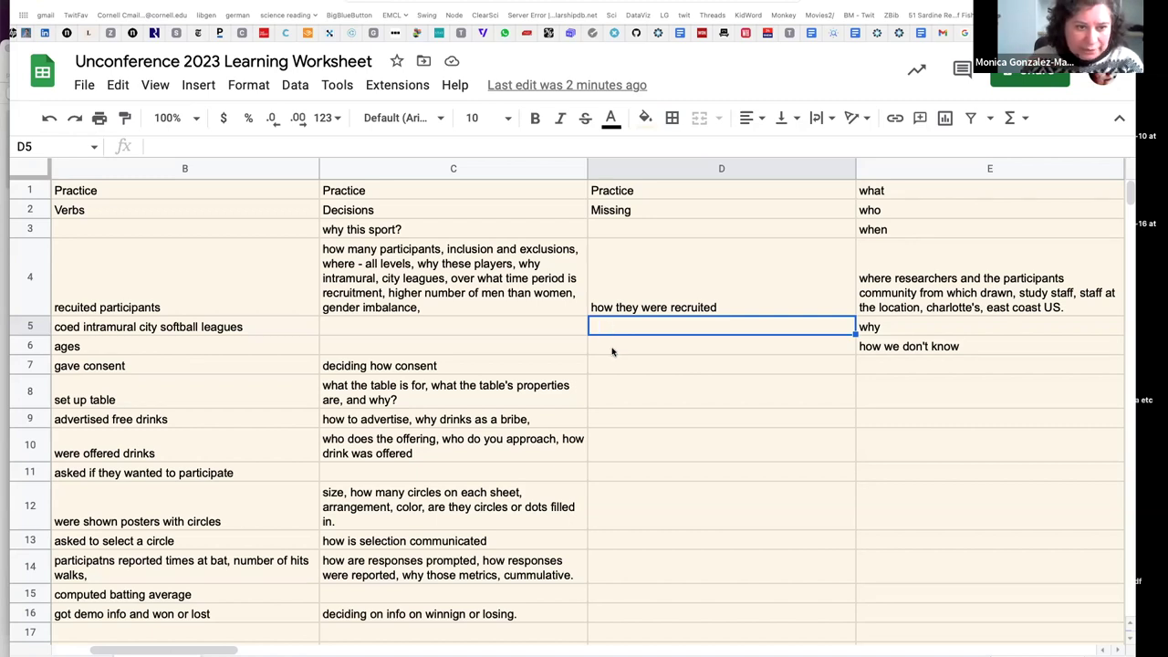
pyautogui.click(616, 366)
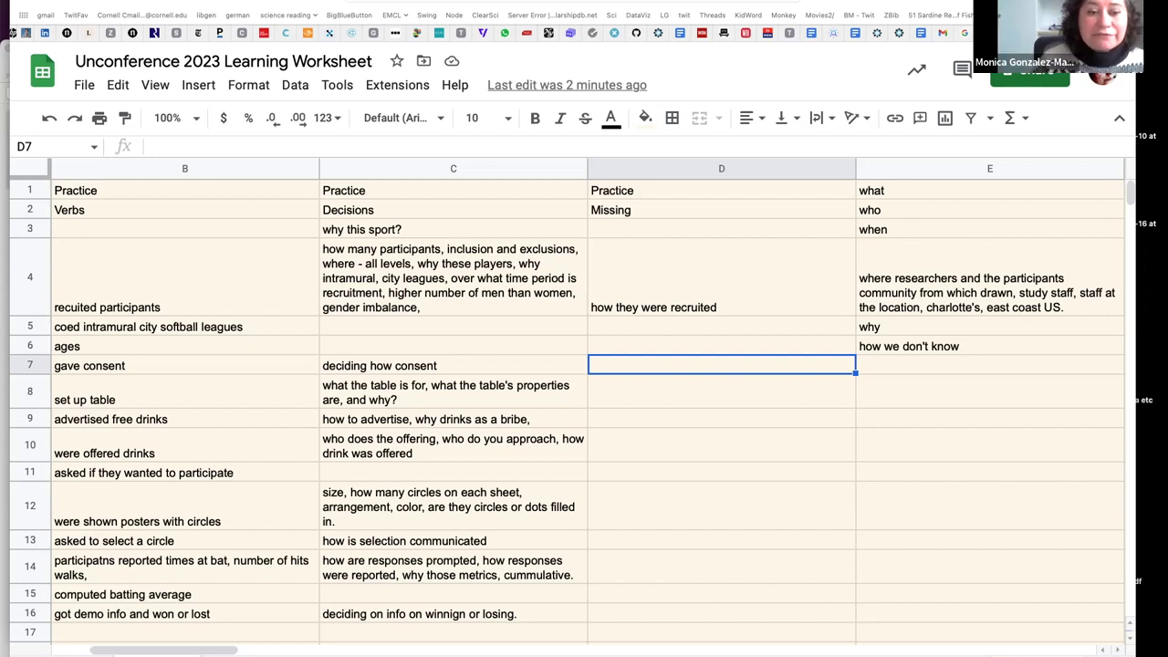
# Begin D7's note: all information on consent, what language, oral or written, IRB
pyautogui.write('all information on ')
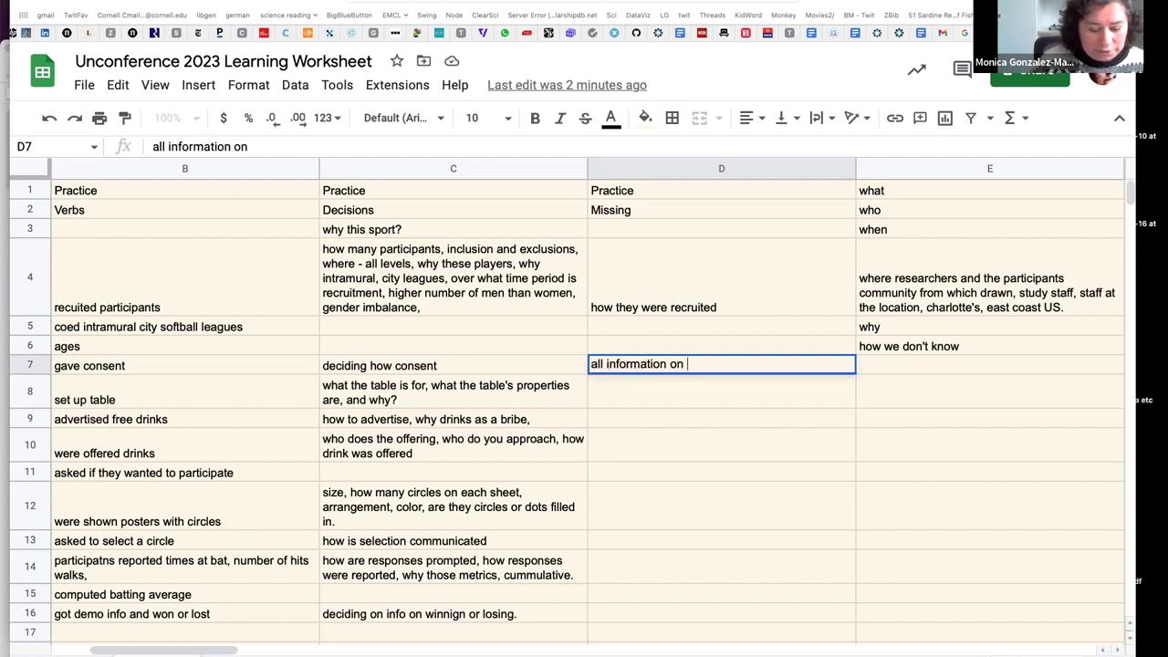
pyautogui.write('consent')
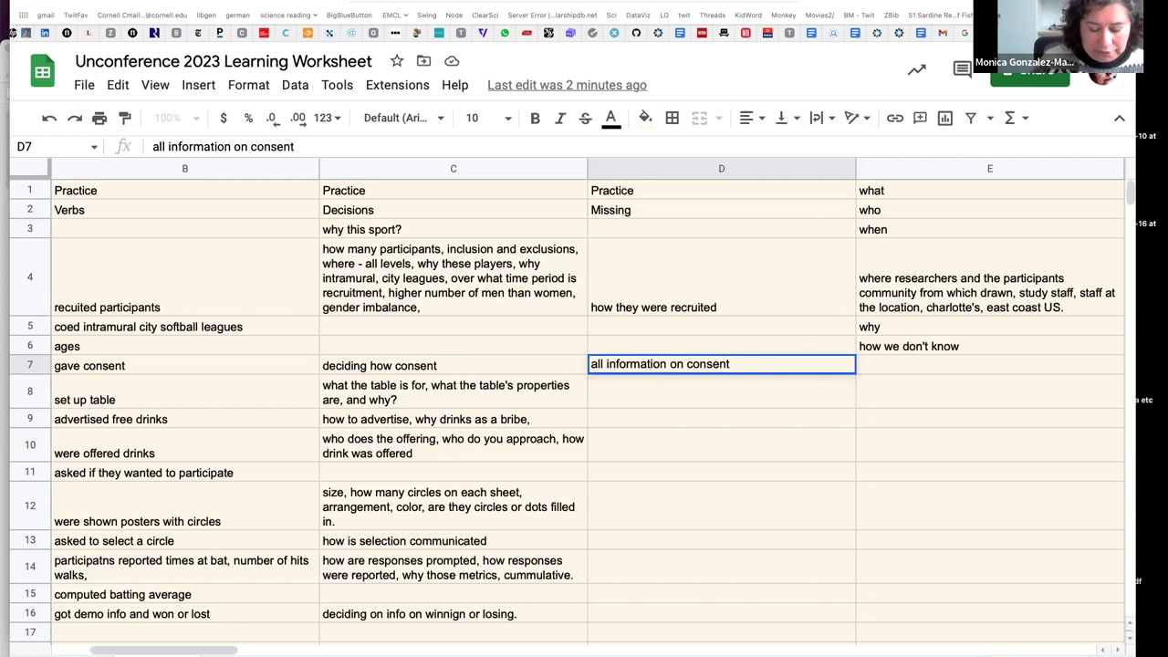
pyautogui.write(', ')
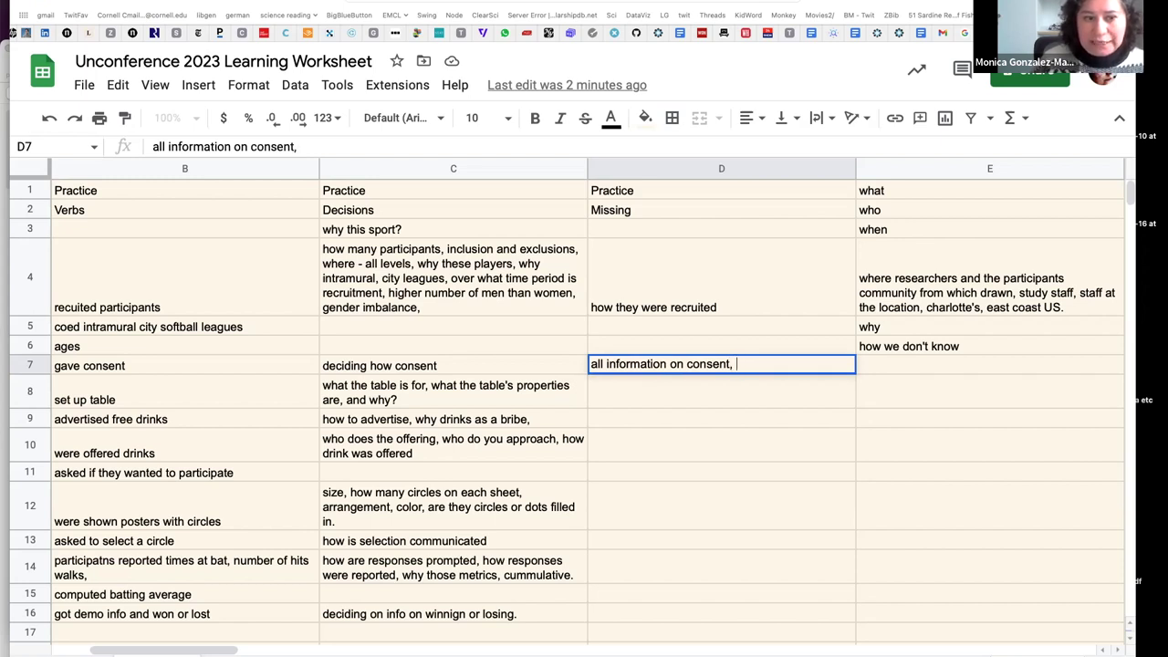
pyautogui.write('what language, ')
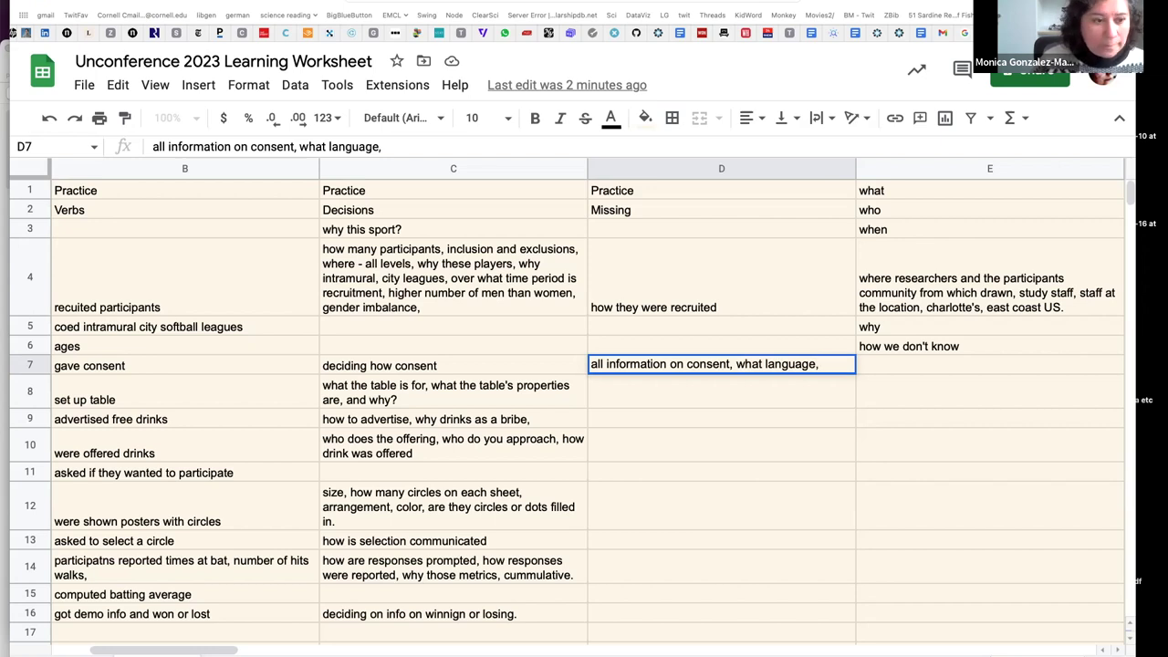
pyautogui.write('was this ')
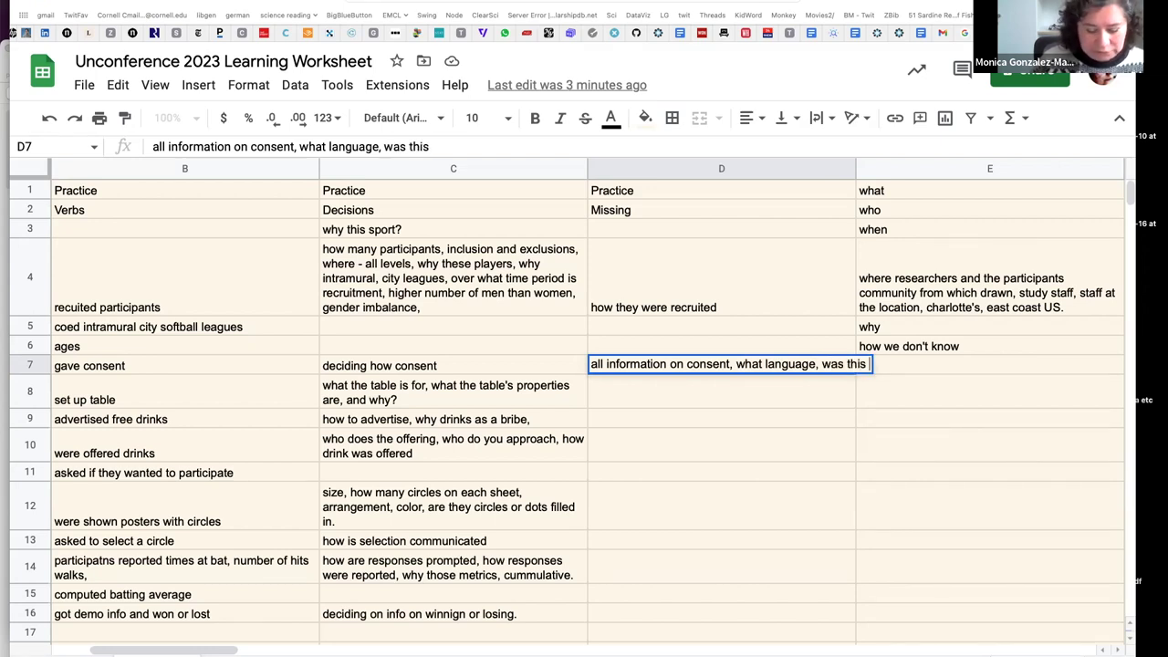
pyautogui.write('oral or wri')
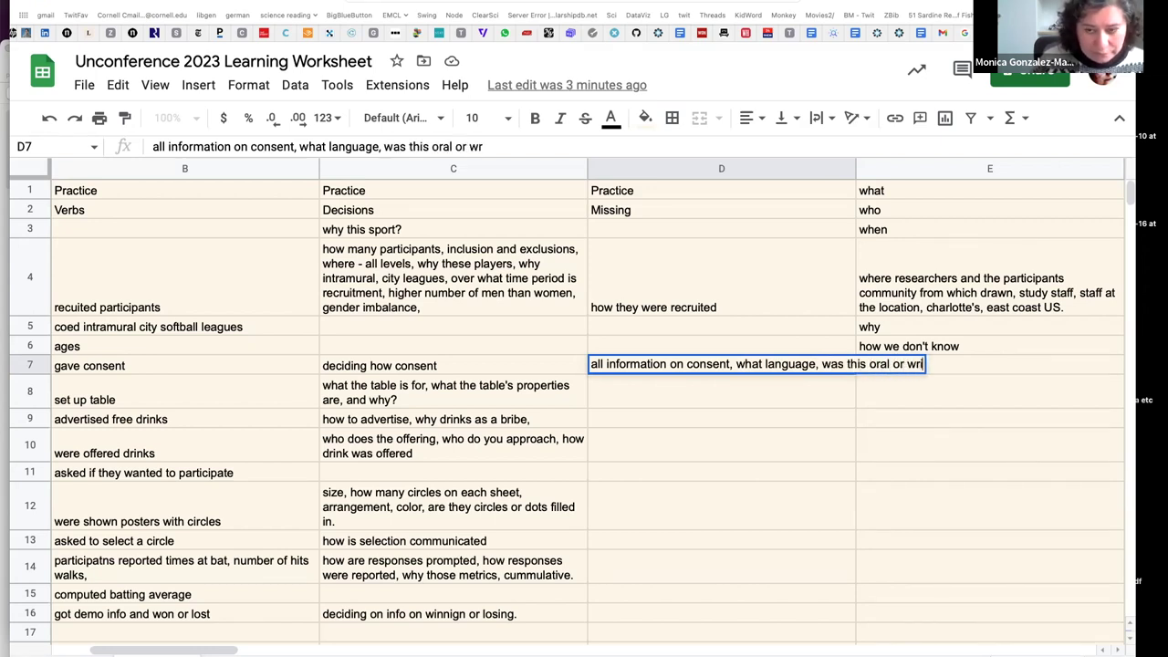
pyautogui.write('tten, was th')
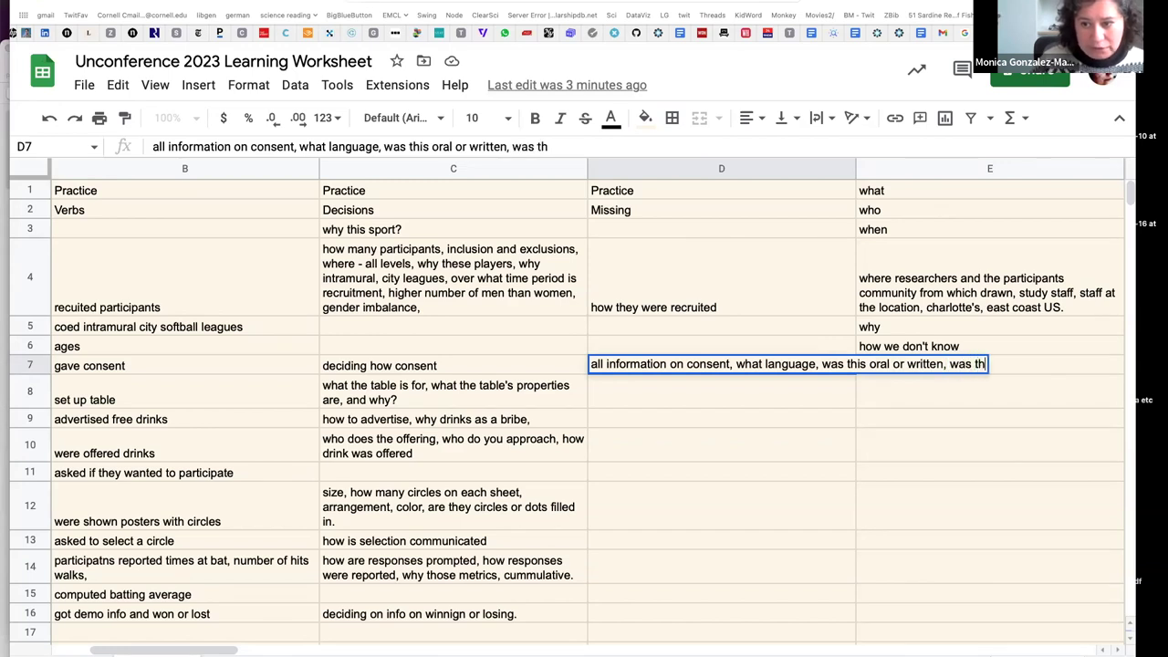
pyautogui.write('ere an')
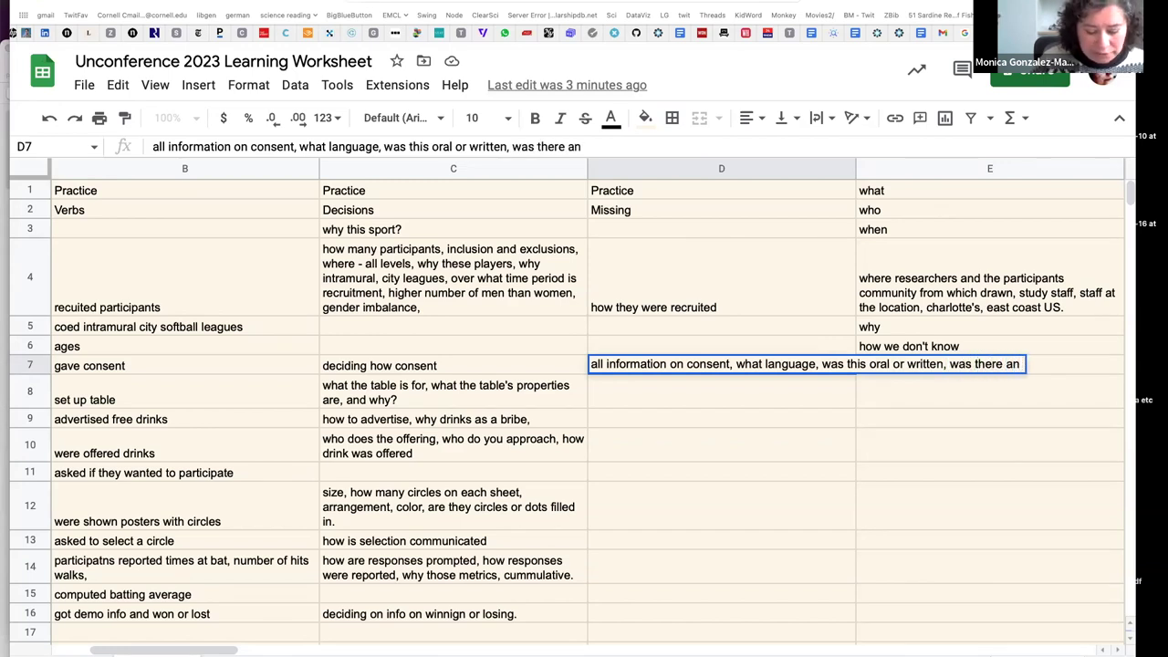
pyautogui.write(' ora')
pyautogui.press('BackSpace')
pyautogui.press('BackSpace')
pyautogui.press('BackSpace')
pyautogui.write('in')
pyautogui.write('b')
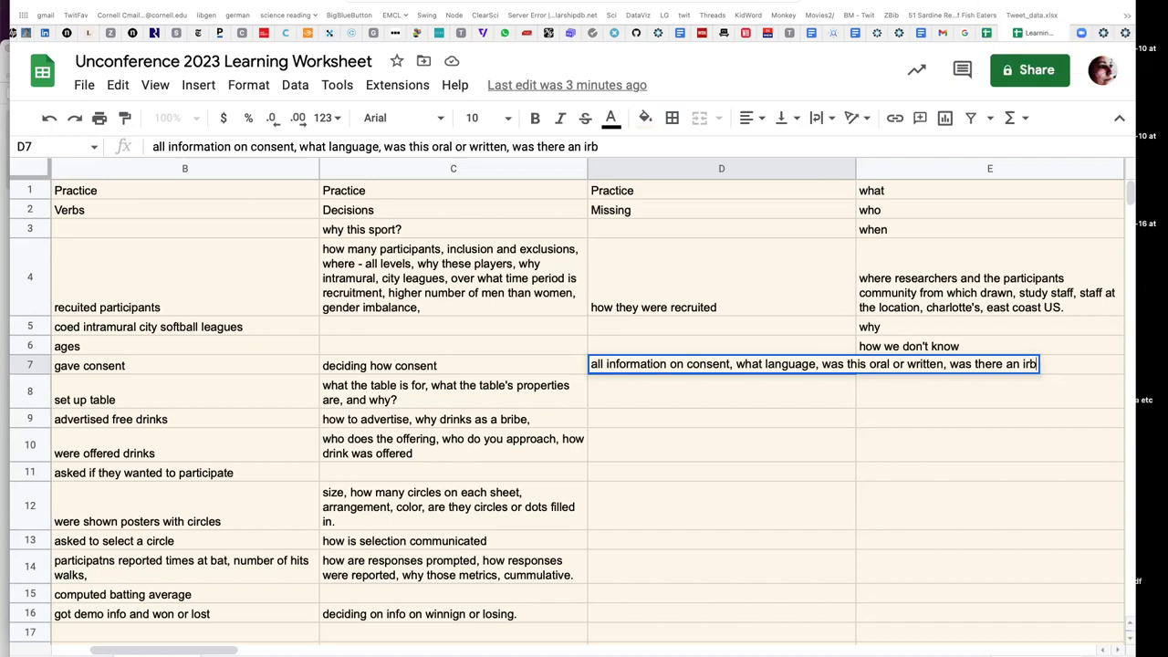
pyautogui.write(',')
# Add recruitment script, IRB people, PI and staff labor to D7, then commit it
pyautogui.write('what was the recruitment ')
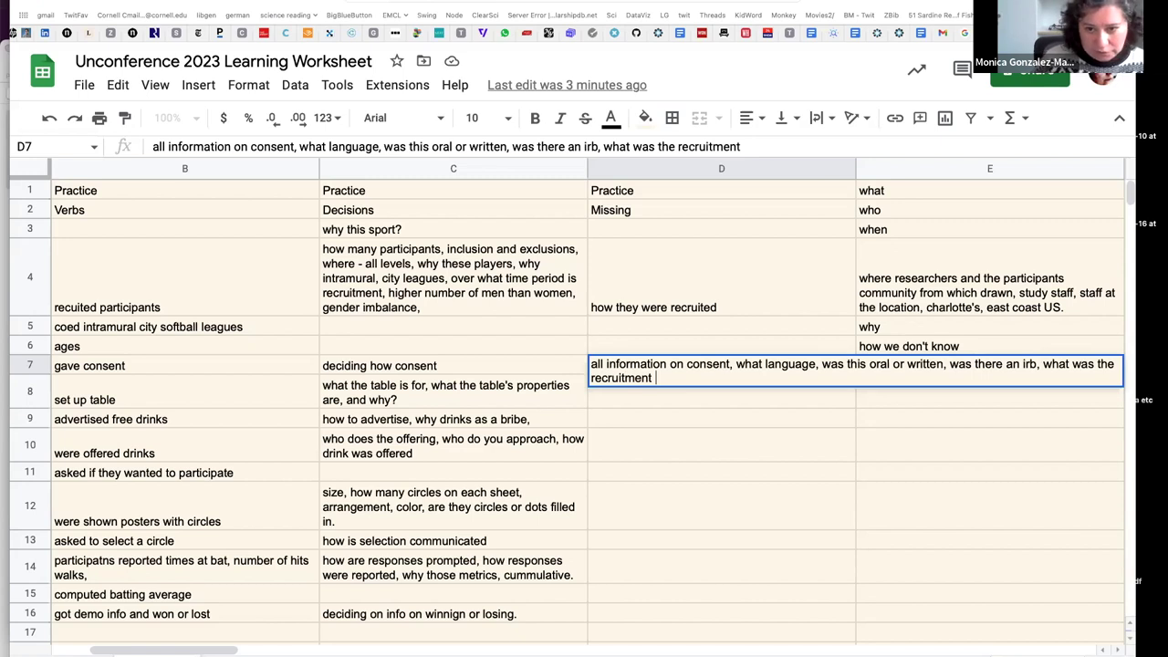
pyautogui.write('script')
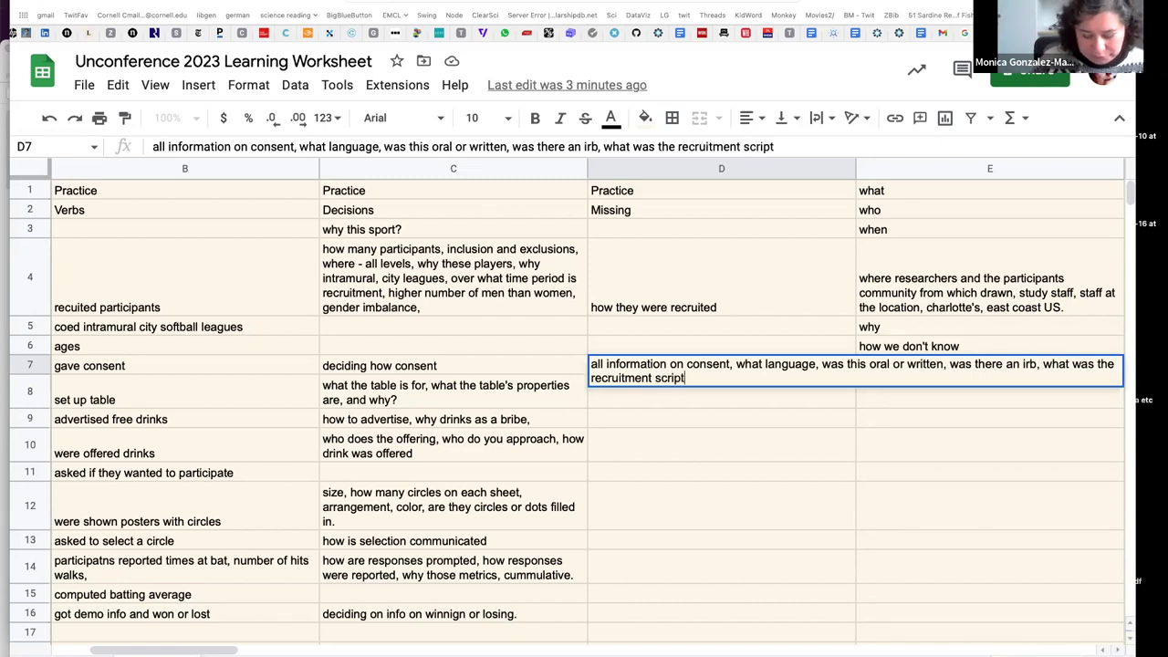
pyautogui.write(',')
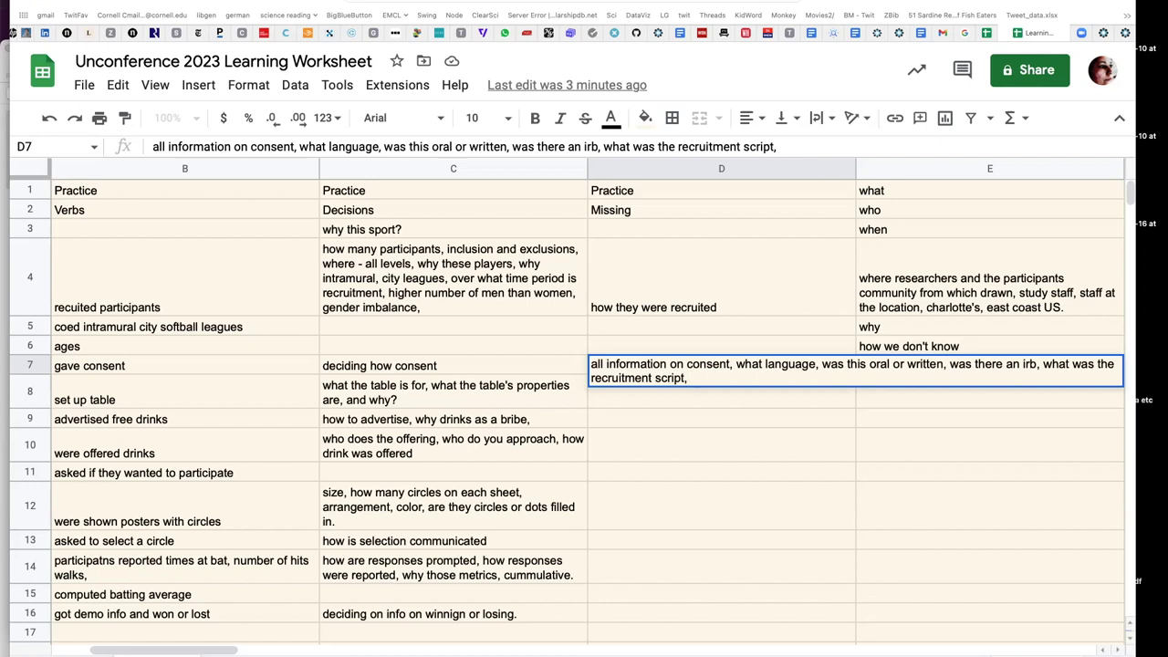
pyautogui.write('irb people')
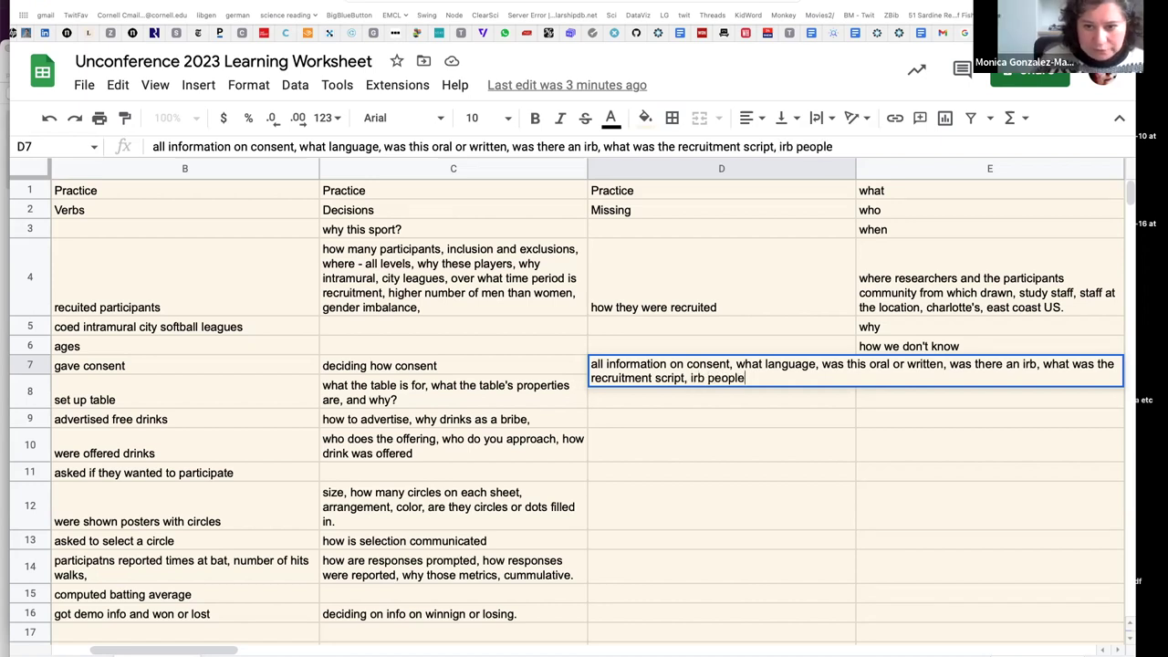
pyautogui.write(',')
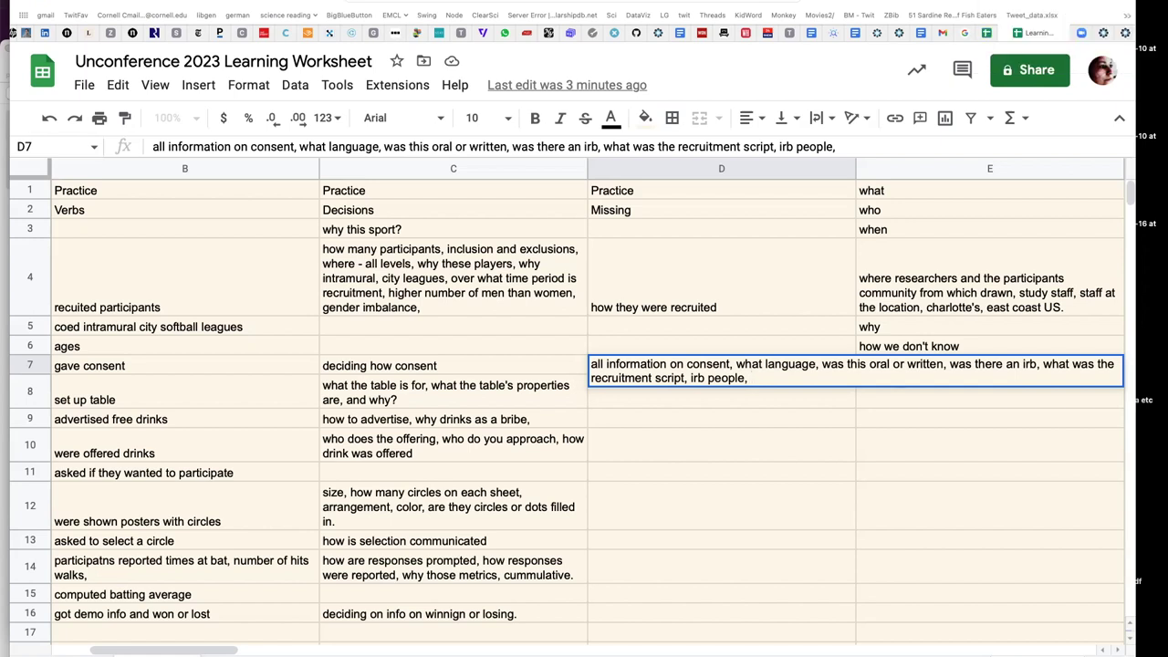
pyautogui.write('pi,')
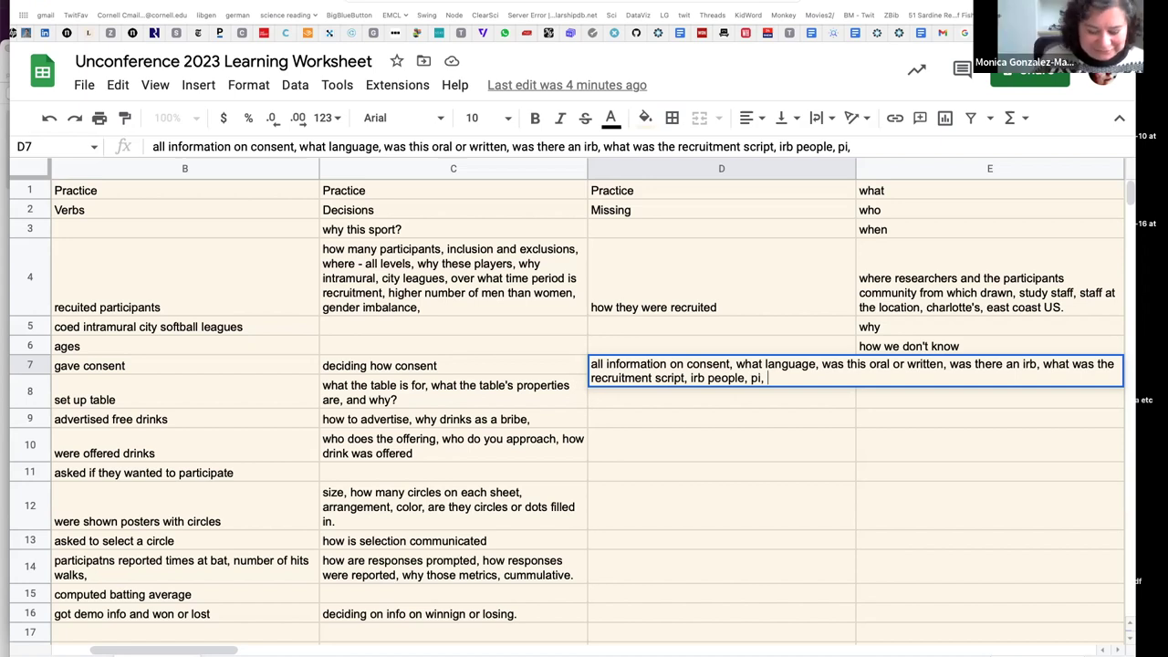
pyautogui.write('staflab')
pyautogui.press('BackSpace')
pyautogui.press('BackSpace')
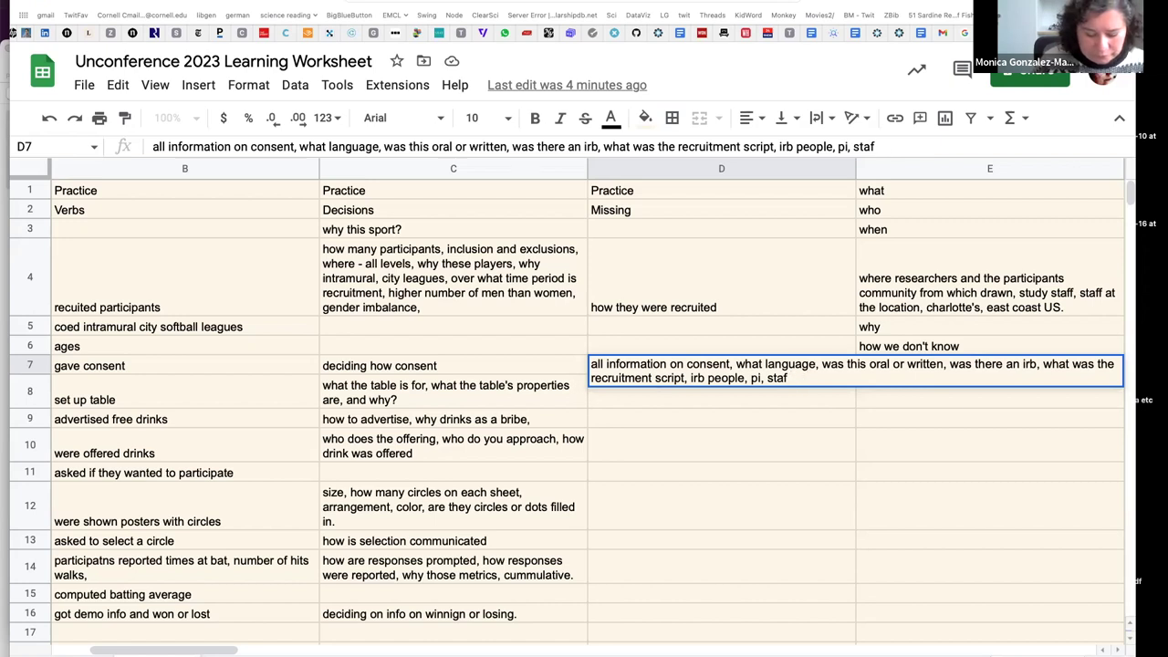
pyautogui.write('f labor')
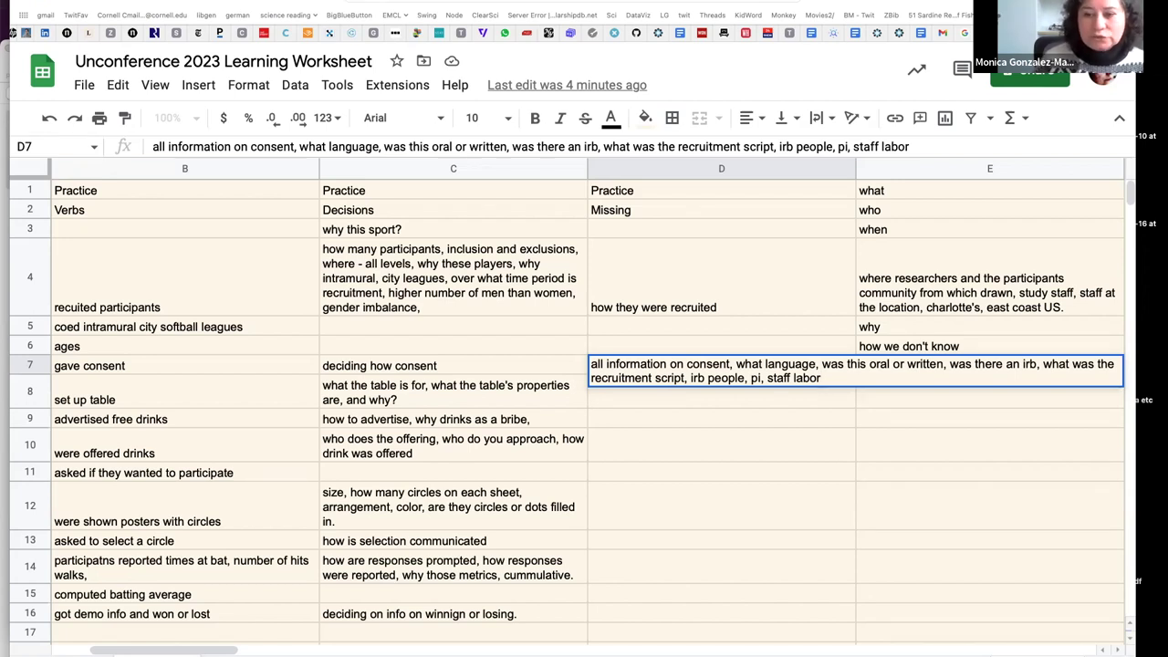
pyautogui.write(',')
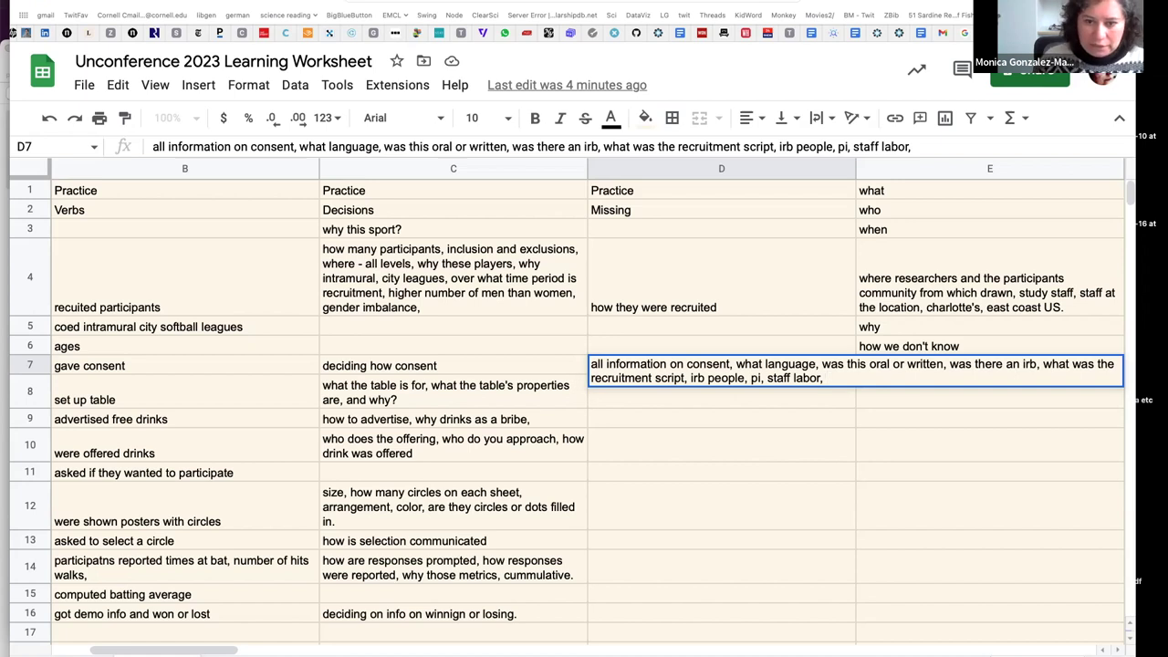
pyautogui.moveTo(665, 428); pyautogui.dragTo(660, 430)
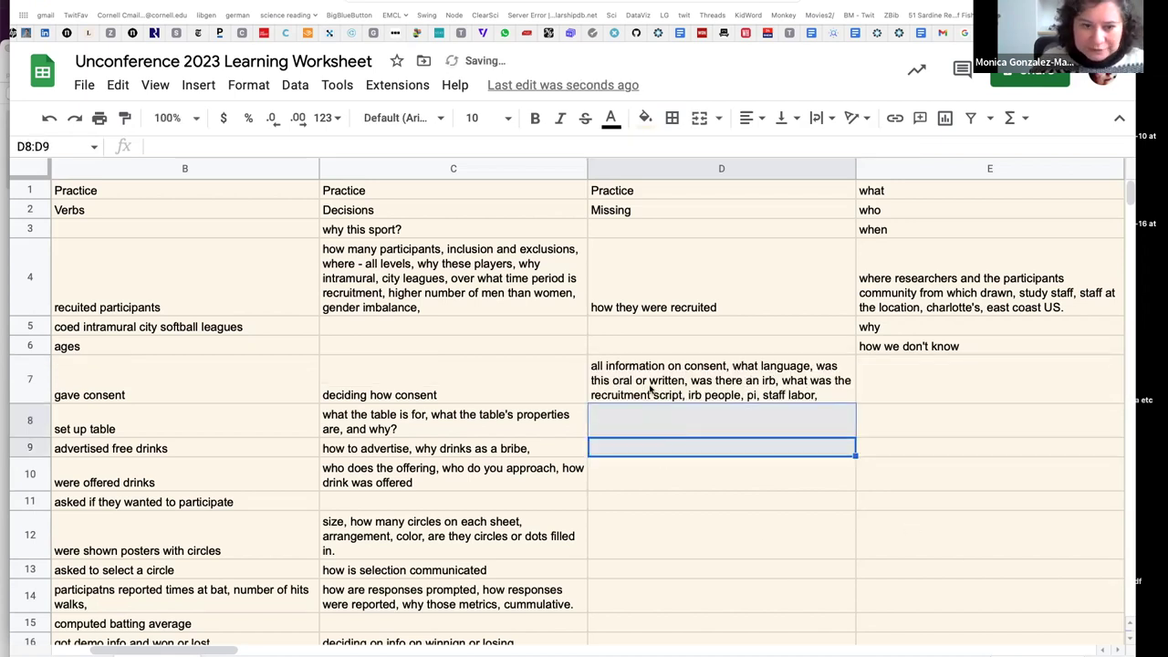
# Type 'logistics or the research set-up because they matter.' into D8
pyautogui.click(618, 424)
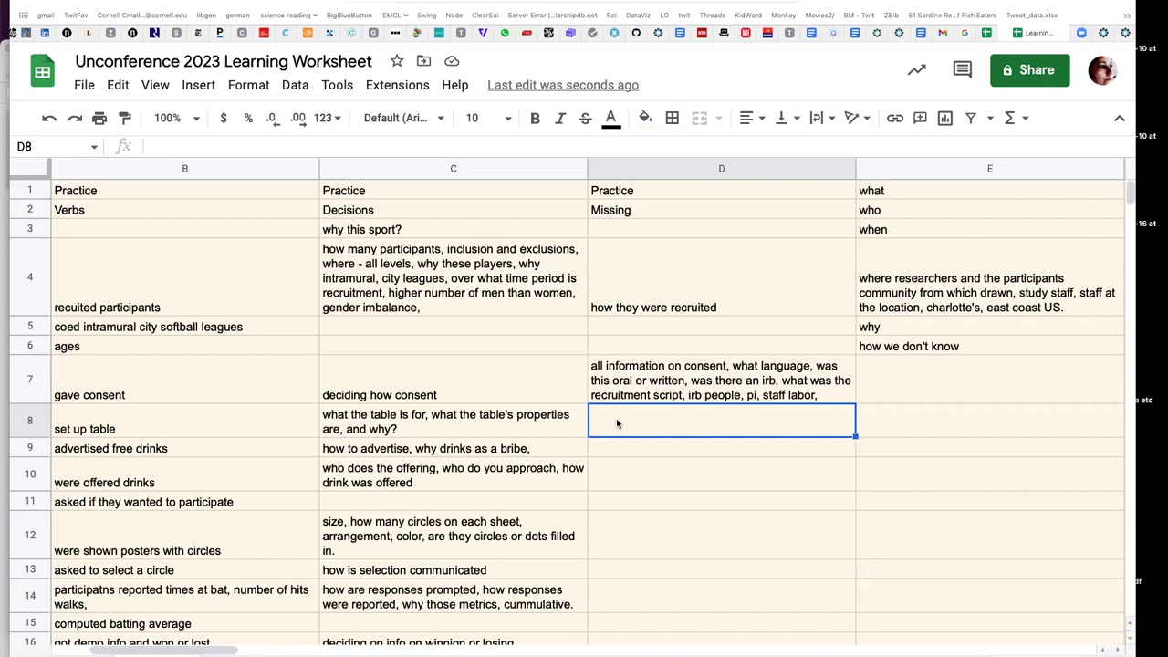
pyautogui.write('logistics,')
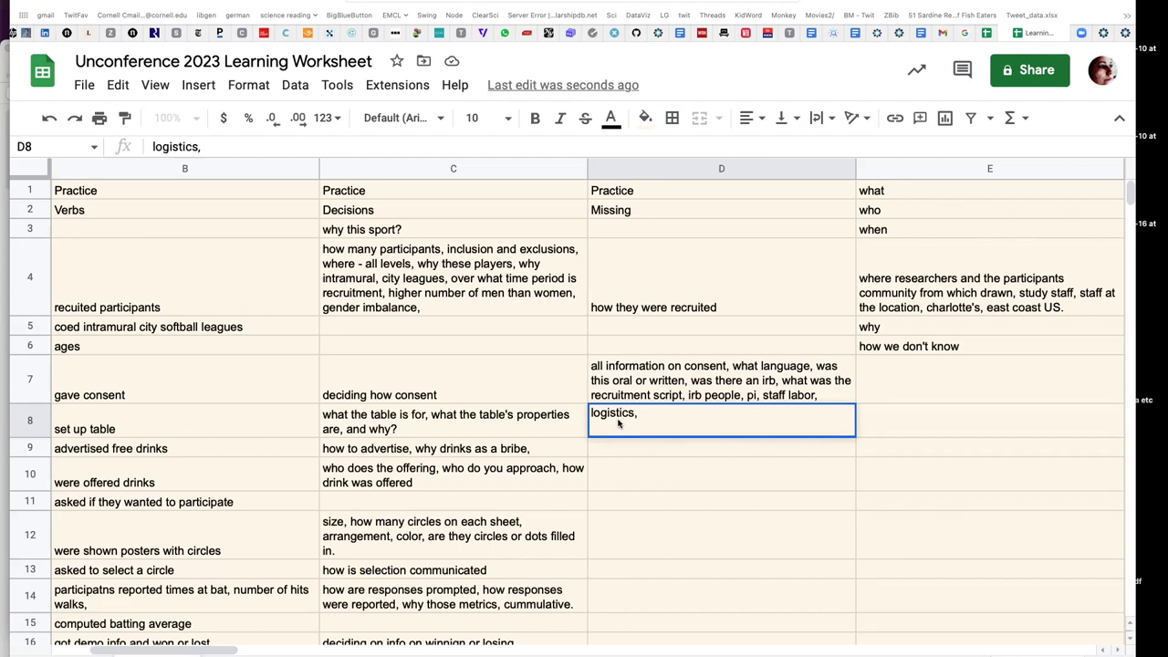
pyautogui.press('BackSpace')
pyautogui.press('BackSpace')
pyautogui.write('or the research set-up')
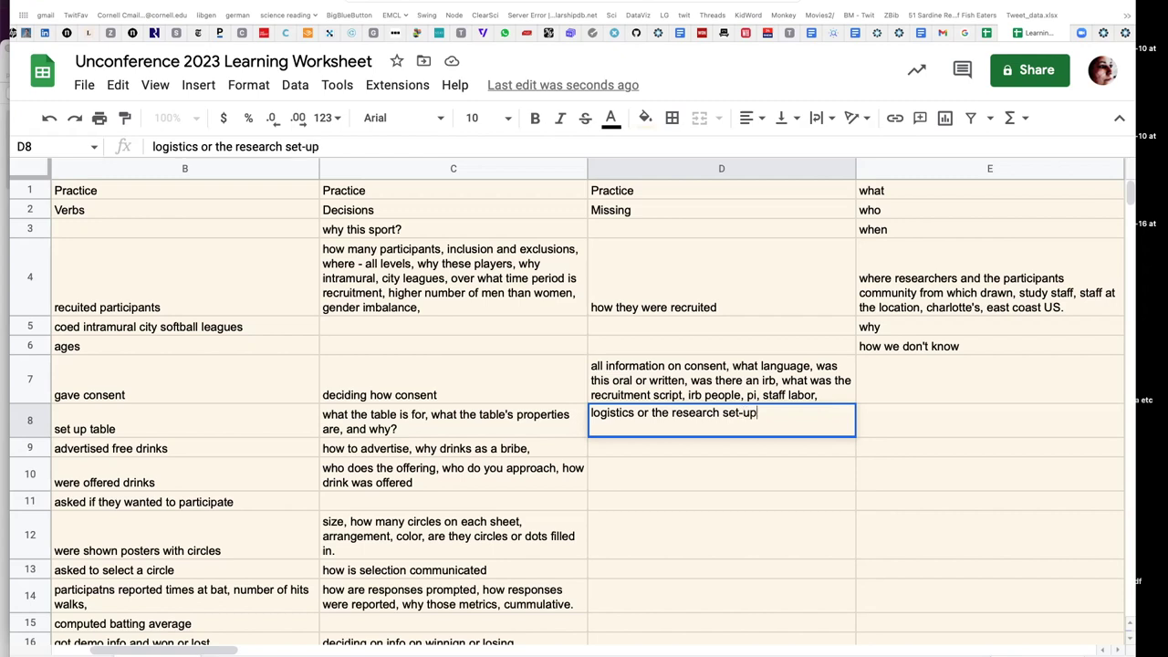
pyautogui.write('.')
pyautogui.press('BackSpace')
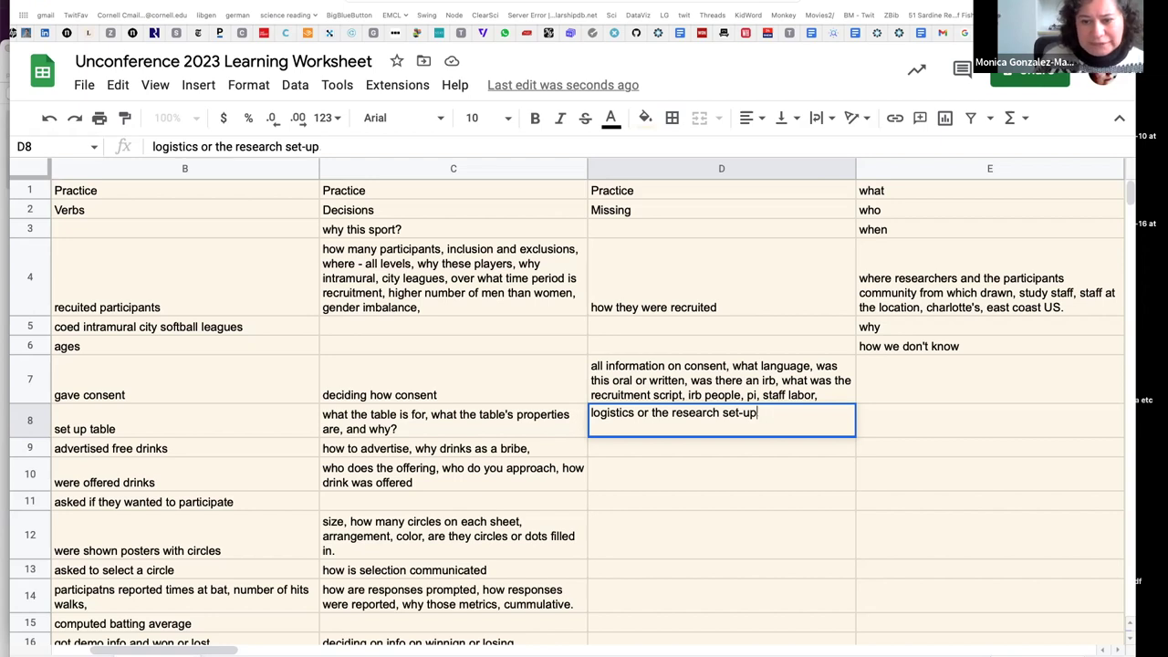
pyautogui.write('because they')
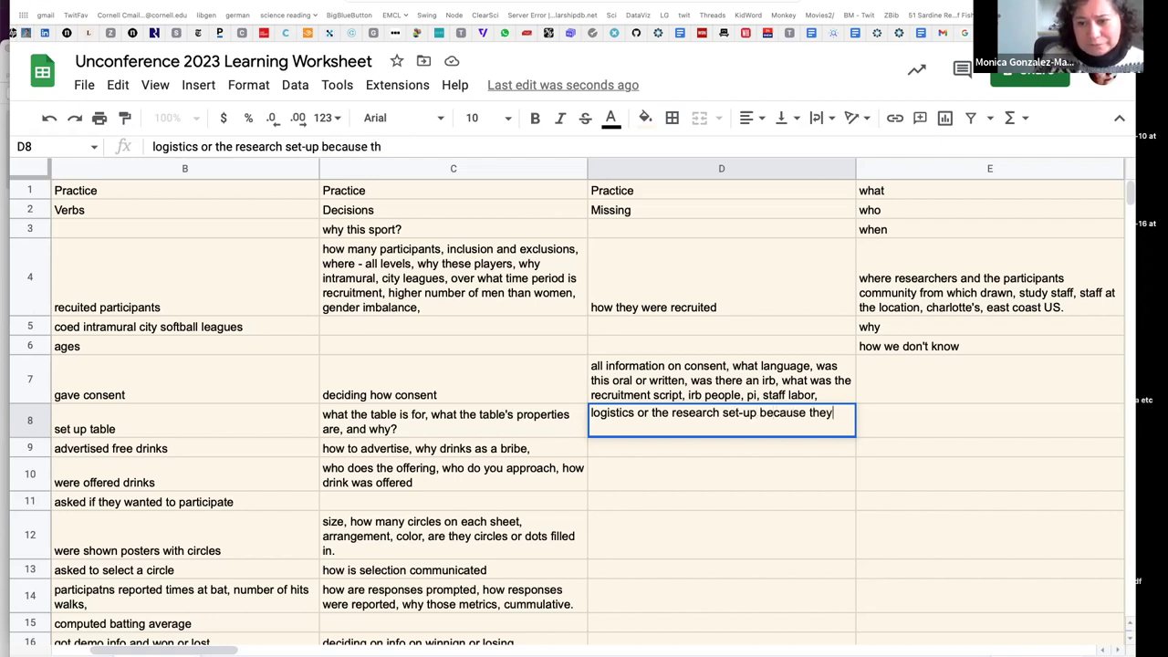
pyautogui.write(' matter.')
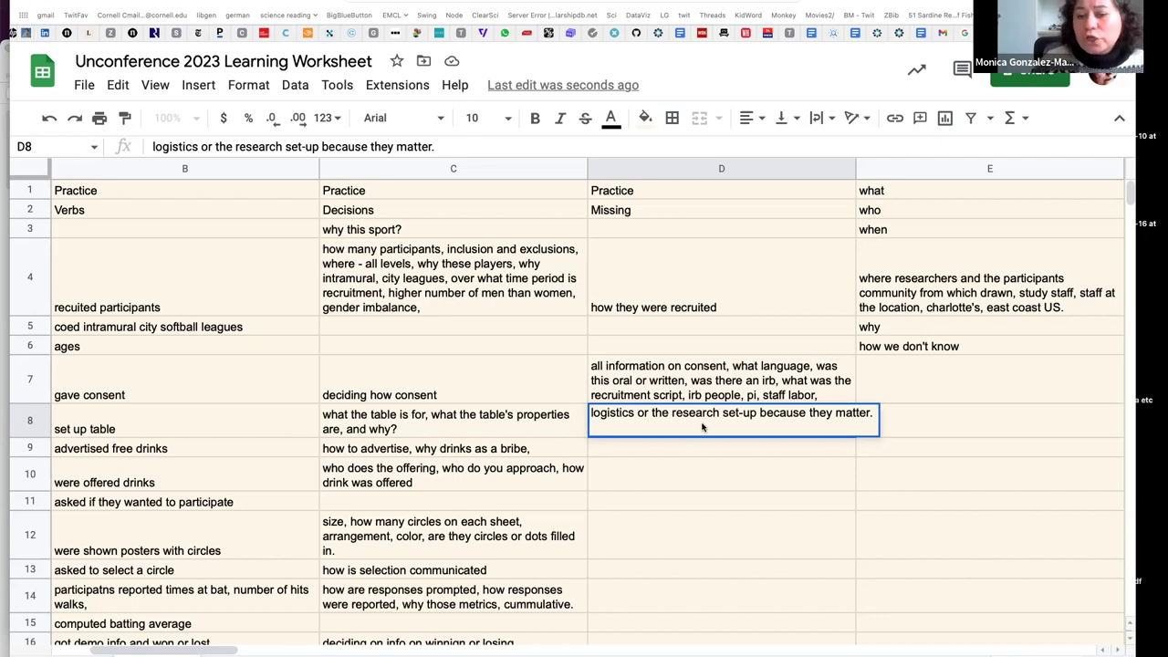
# Add 'tablecloth, transportation of equipoment,' to D8's note
pyautogui.click(626, 421)
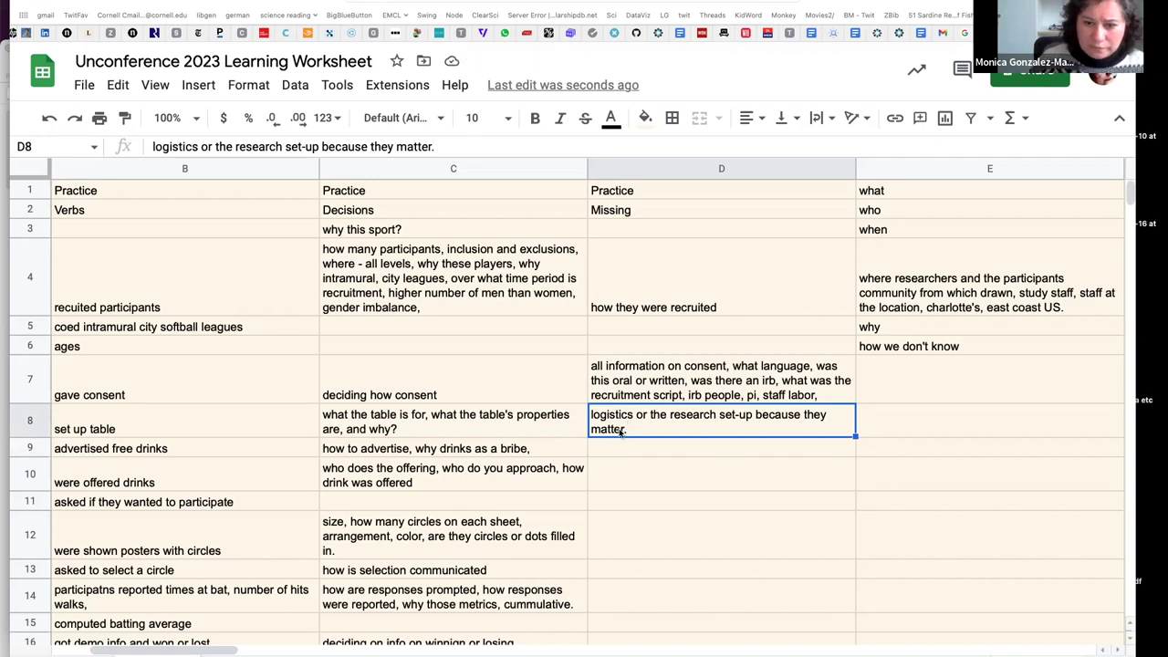
pyautogui.doubleClick(621, 432)
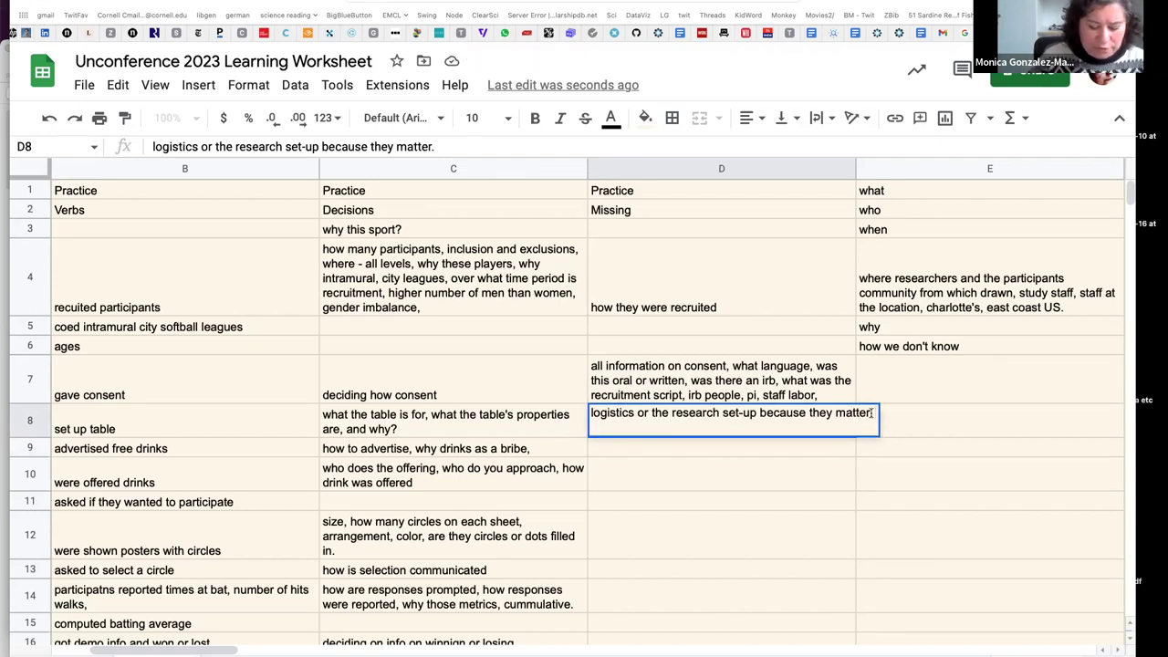
pyautogui.write('tablecloth, transp')
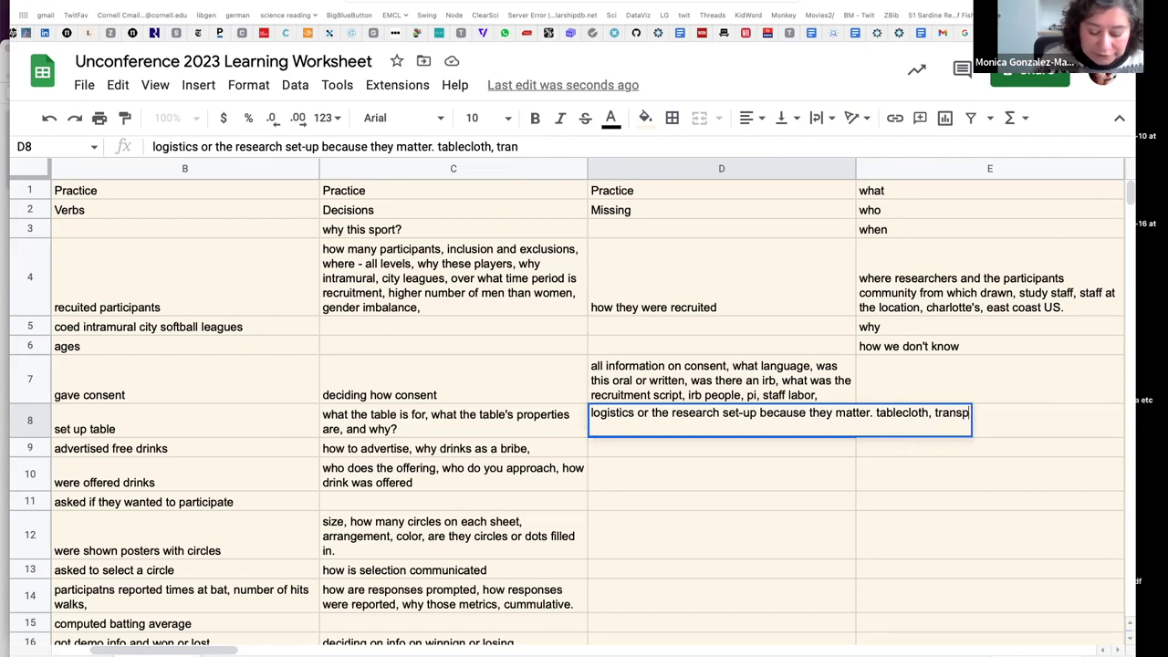
pyautogui.write('ortation or')
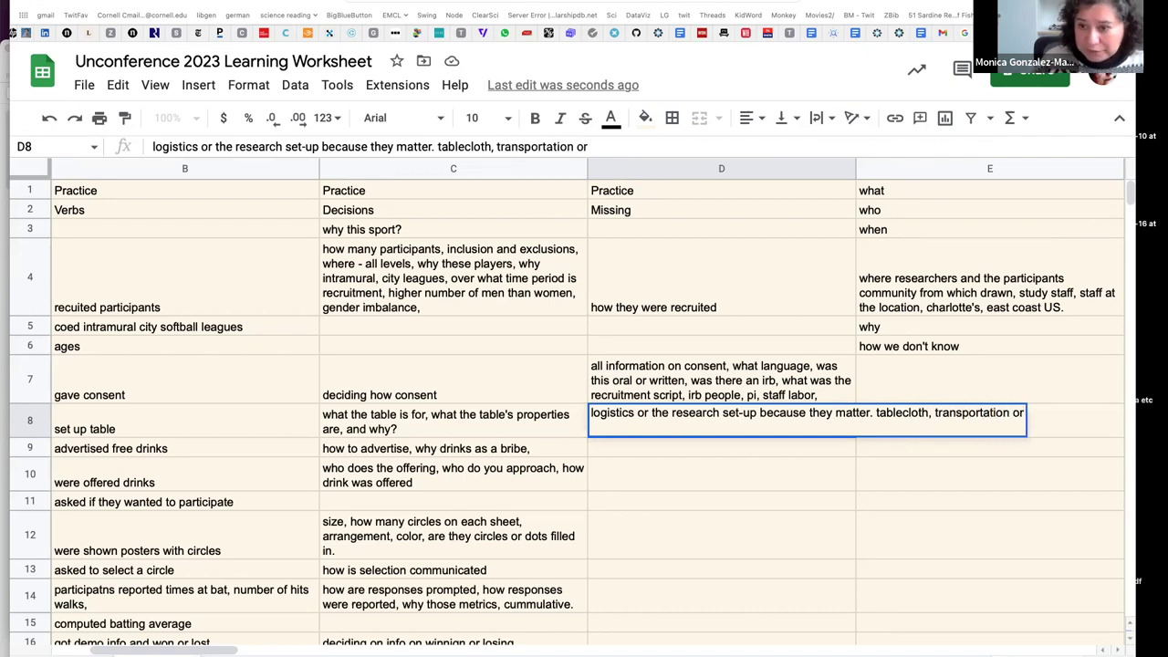
pyautogui.press('BackSpace')
pyautogui.write('f')
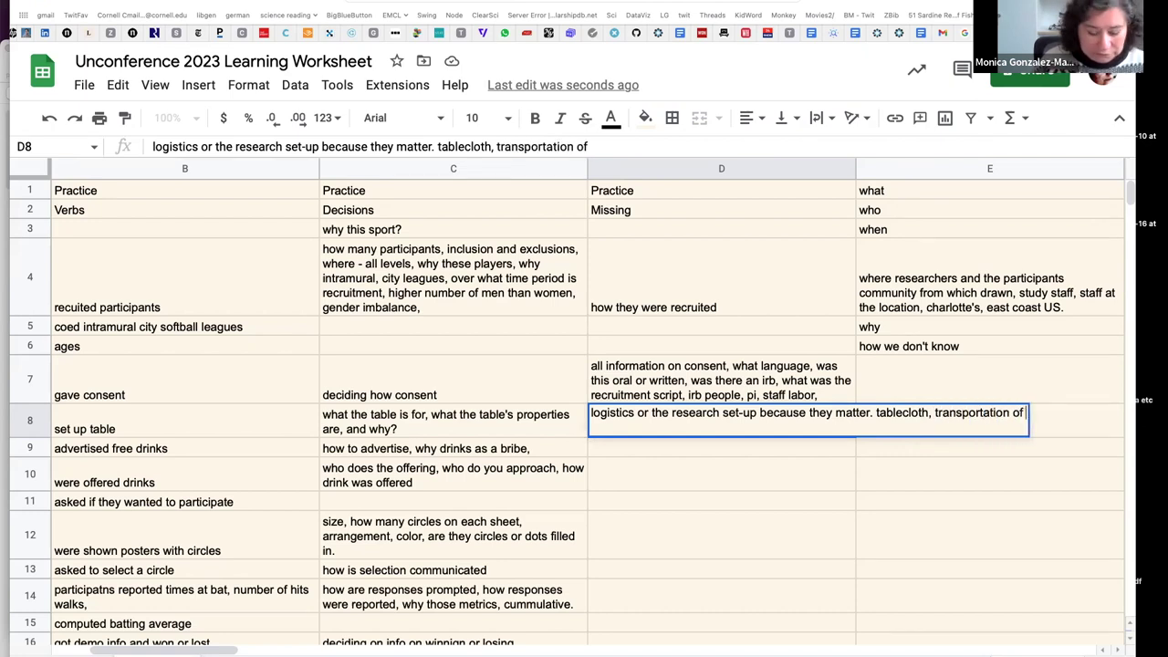
pyautogui.write(' equipoment')
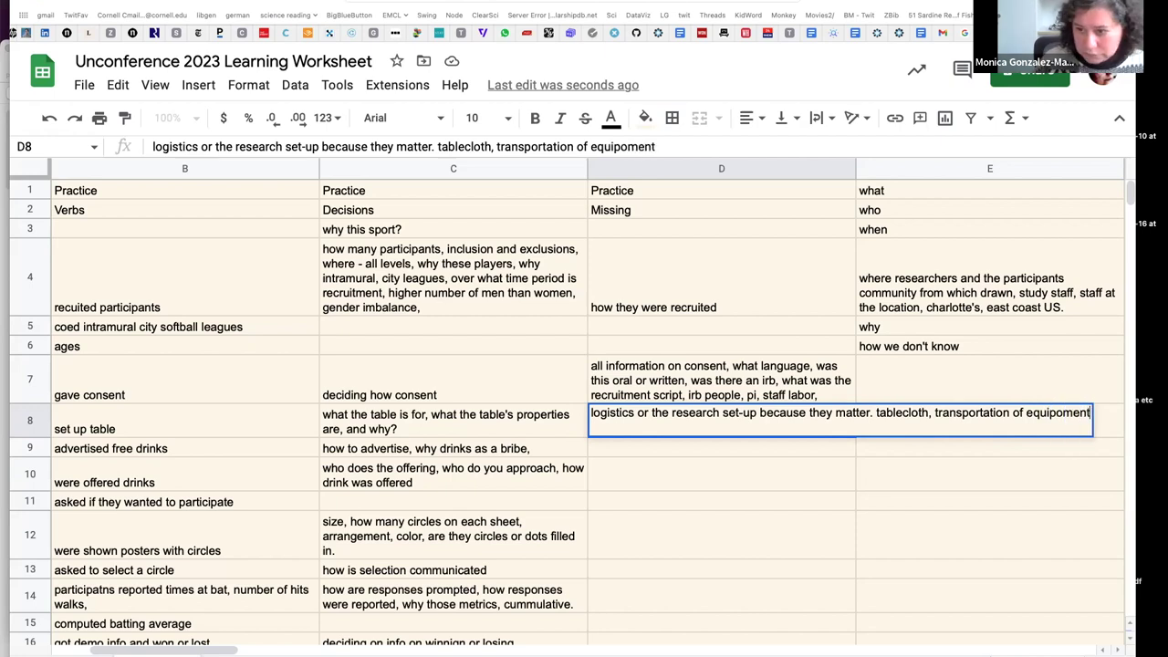
pyautogui.write(',')
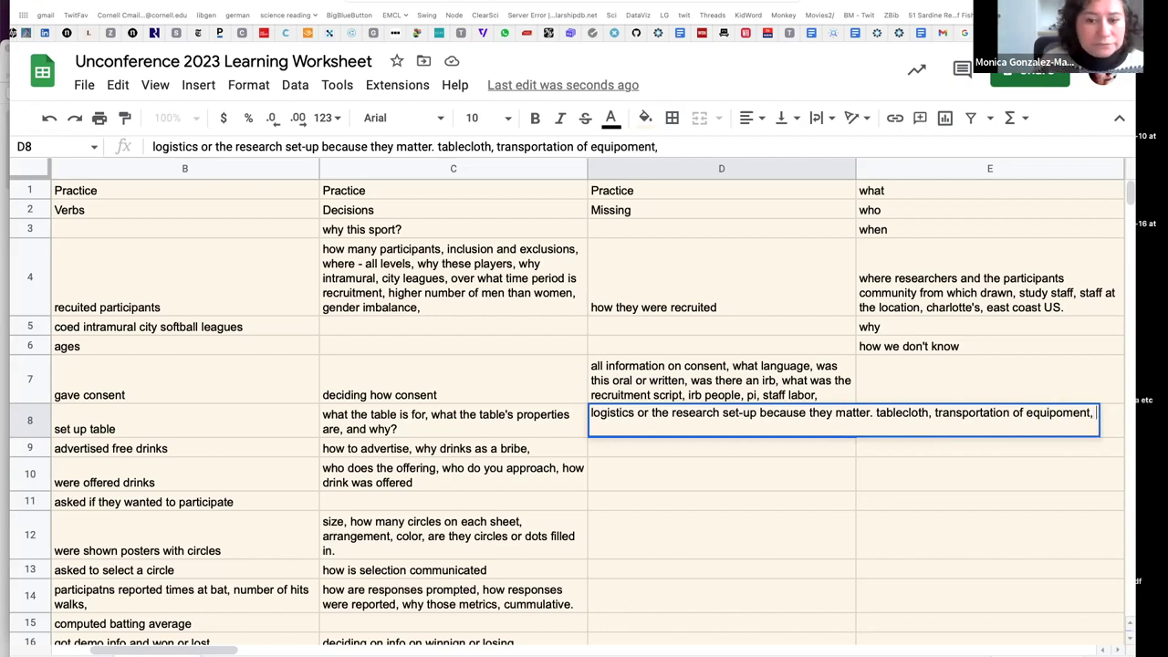
pyautogui.click(630, 450)
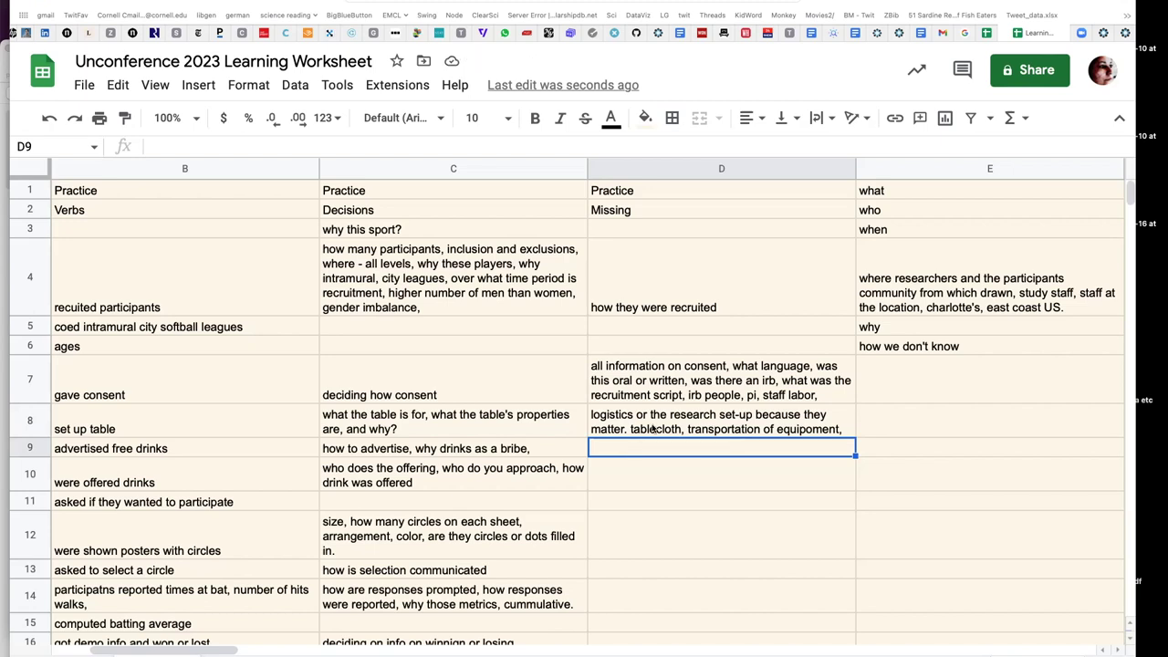
# Append 'who did the set. getting needed permits. or did they get permits.' to D8
pyautogui.click(655, 427)
pyautogui.doubleClick(656, 427)
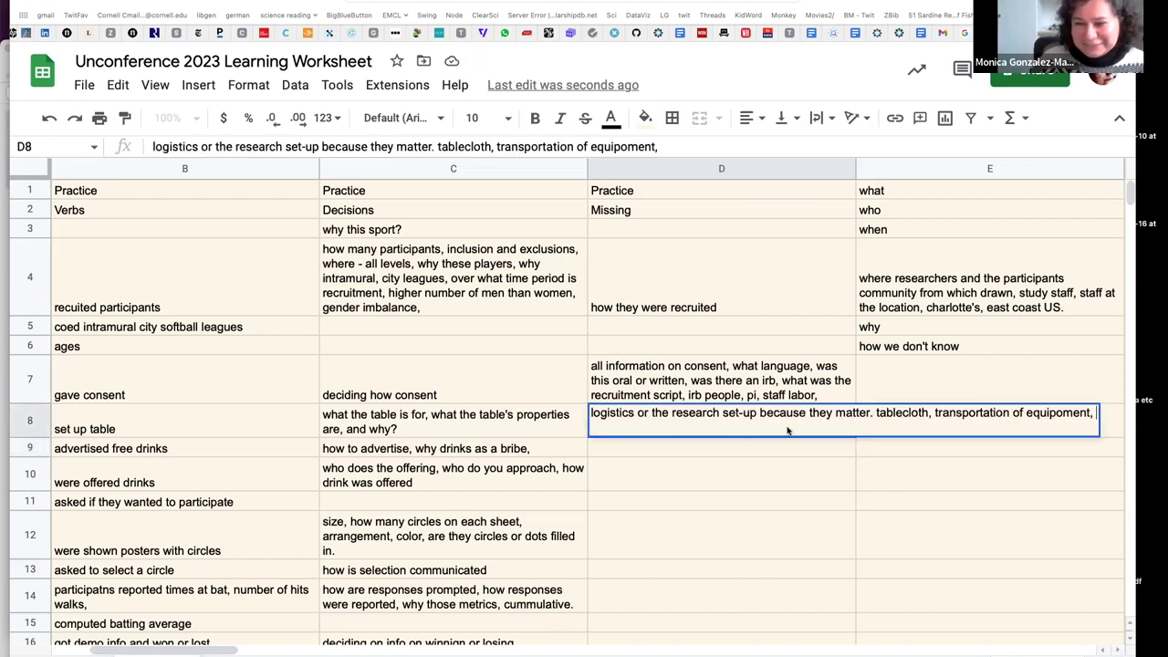
pyautogui.write('who did')
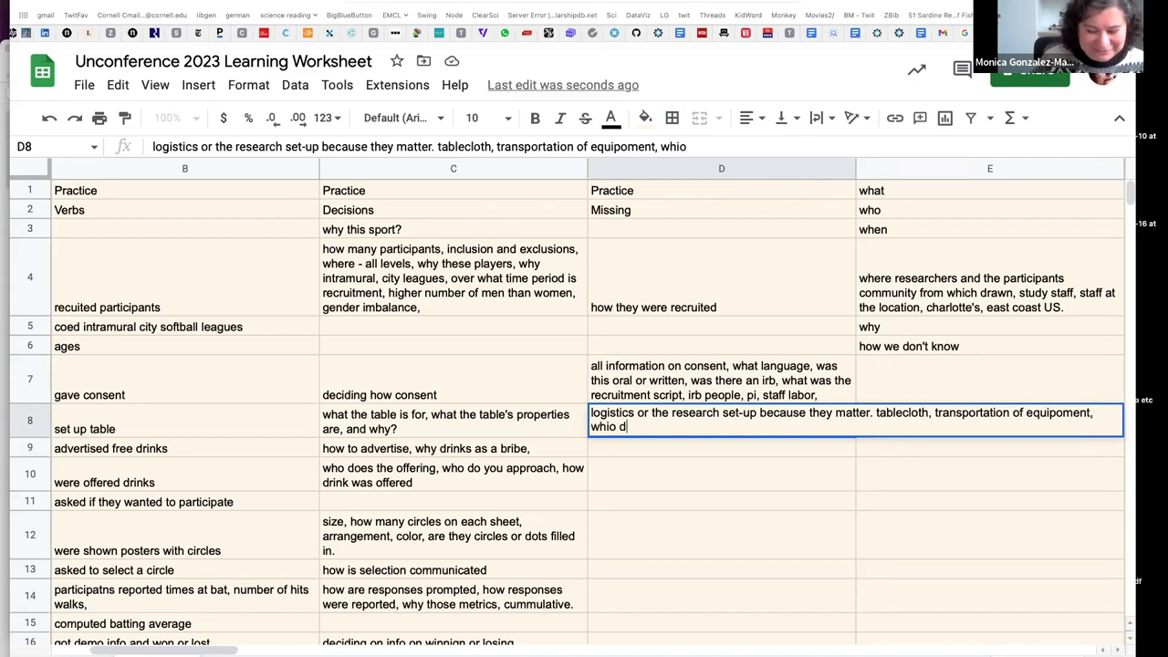
pyautogui.press('BackSpace')
pyautogui.press('BackSpace')
pyautogui.press('BackSpace')
pyautogui.press('BackSpace')
pyautogui.press('BackSpace')
pyautogui.write('io')
pyautogui.press('BackSpace')
pyautogui.press('BackSpace')
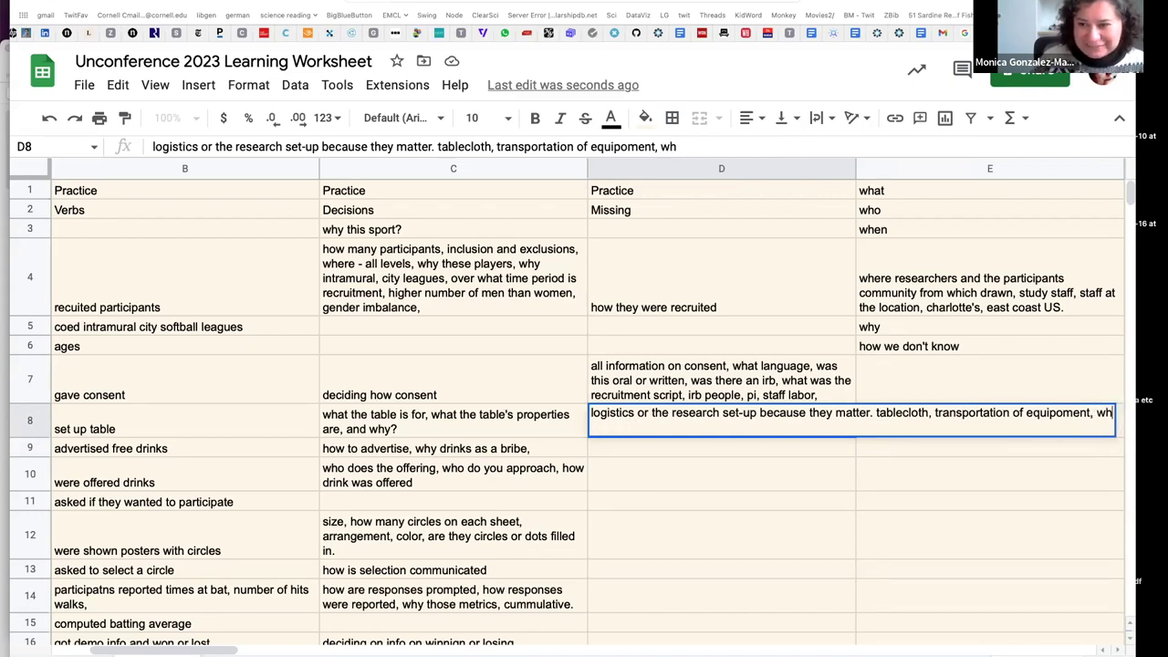
pyautogui.write('o did the set')
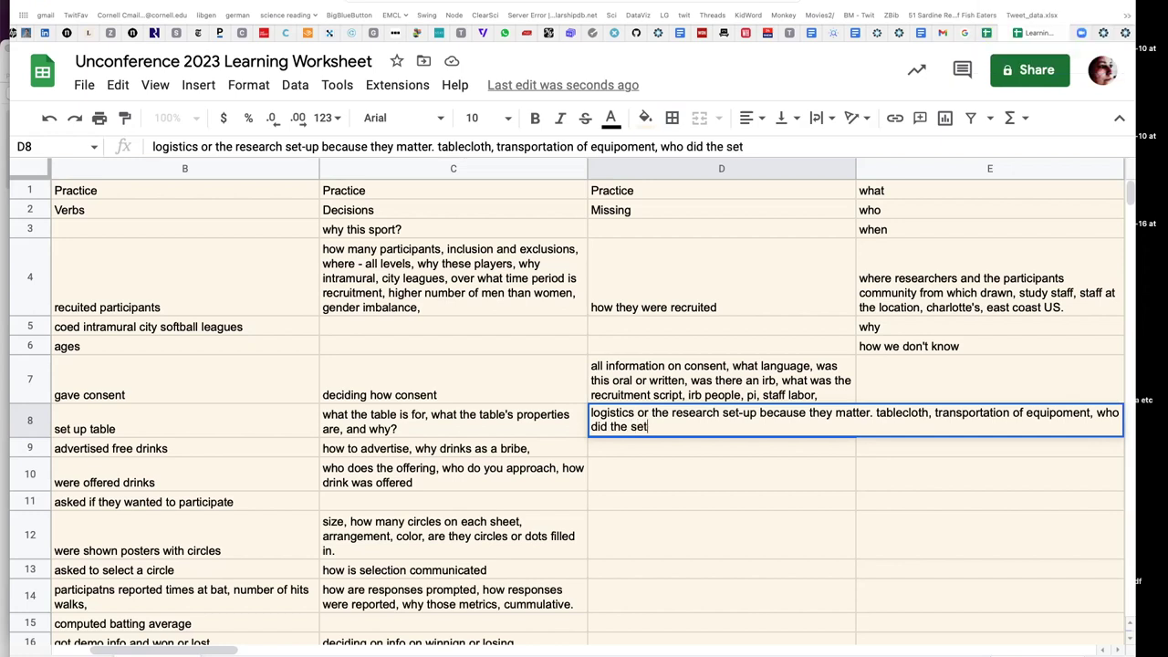
pyautogui.write('. getting')
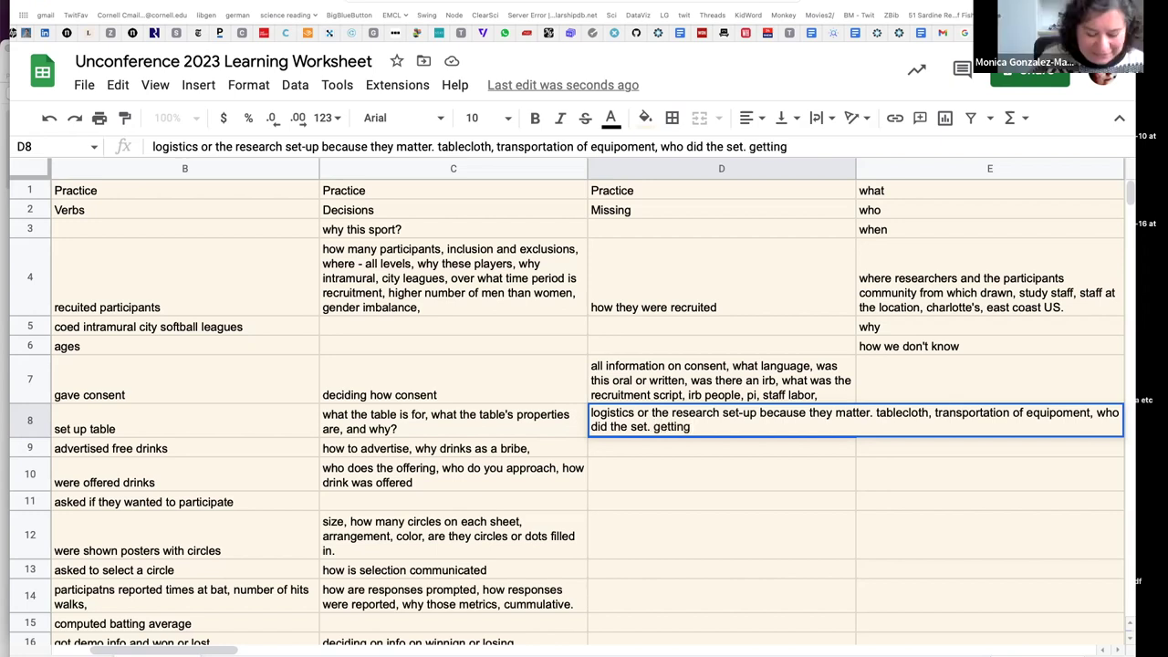
pyautogui.write(' needed per')
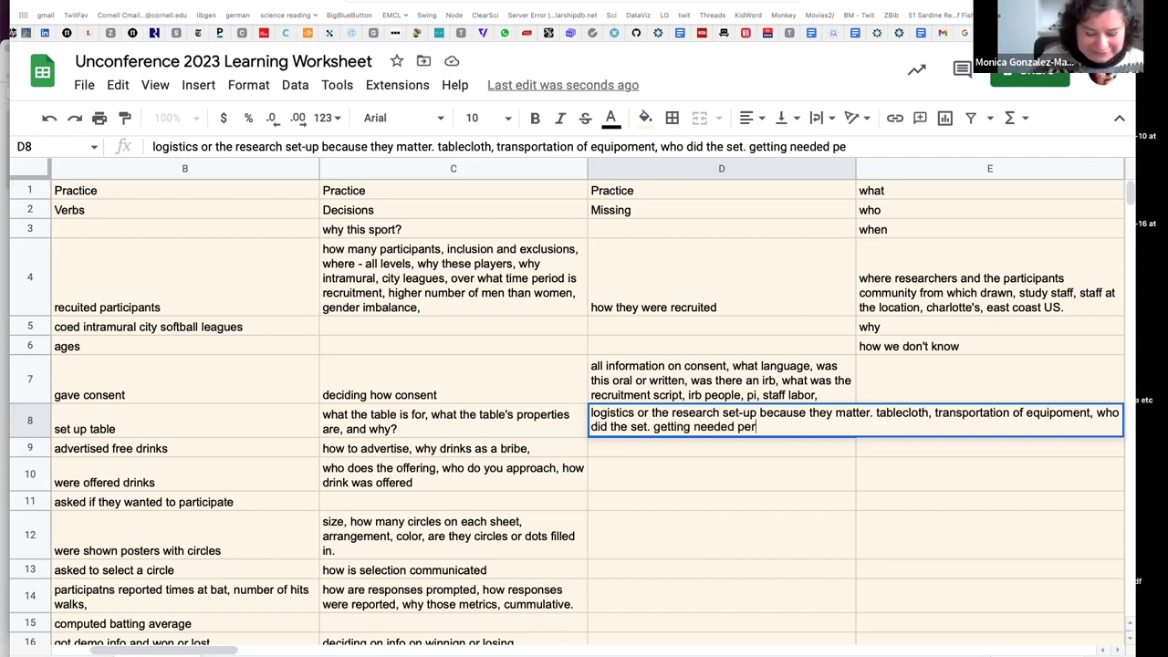
pyautogui.write('mits')
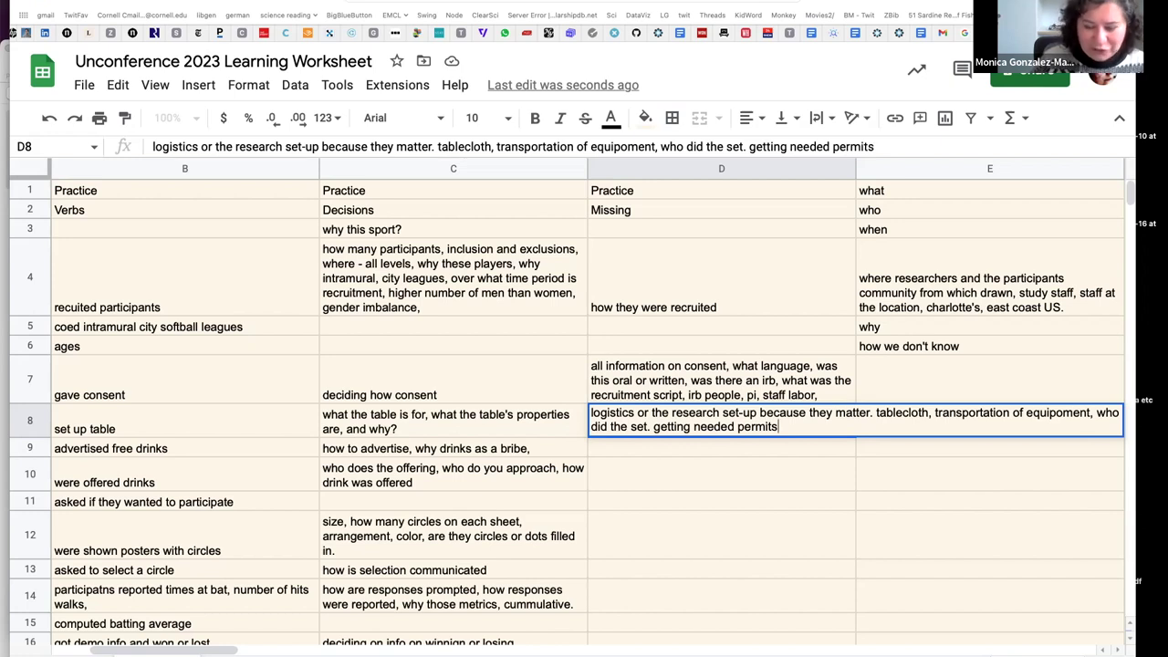
pyautogui.write('.')
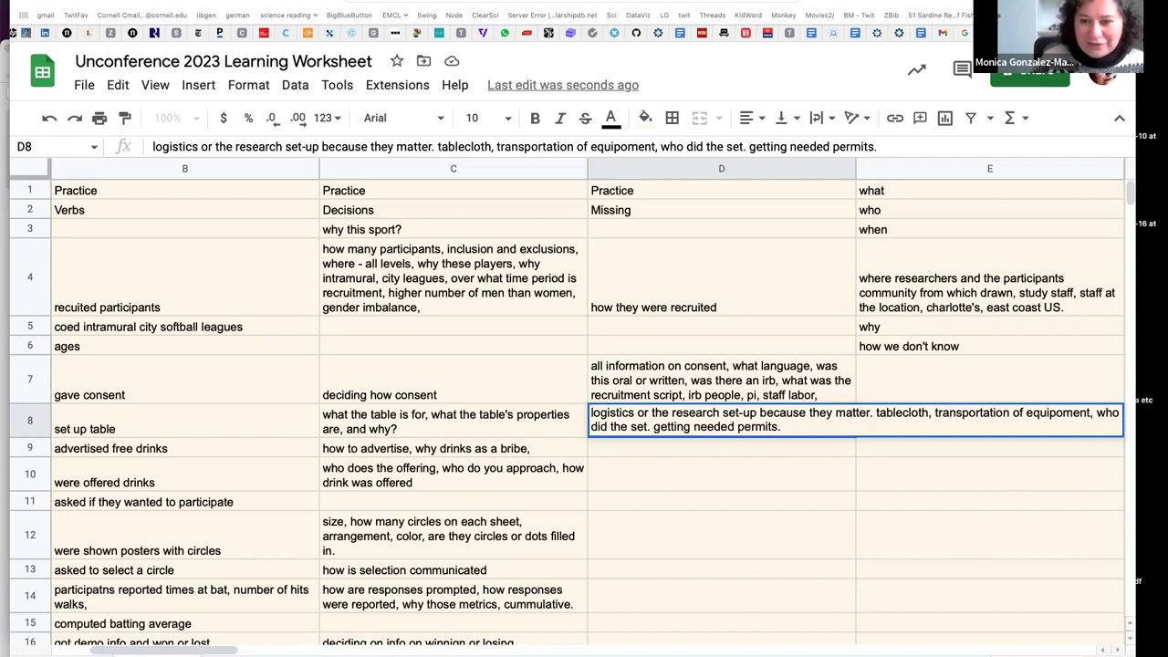
pyautogui.press('BackSpace')
pyautogui.press('BackSpace')
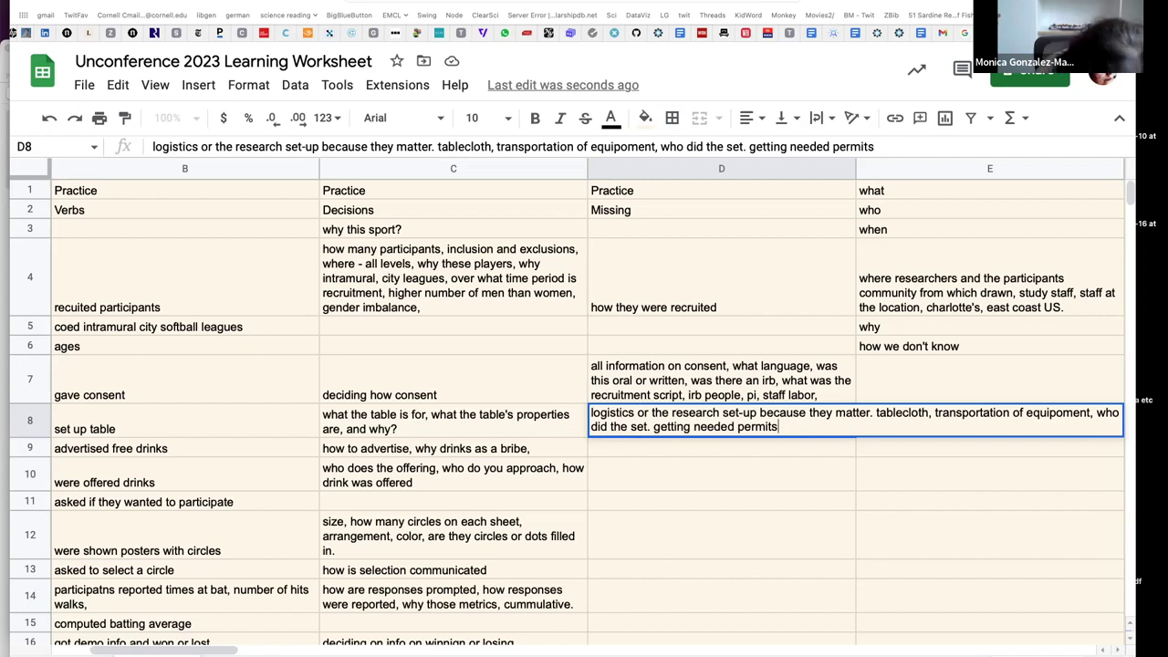
pyautogui.write('.')
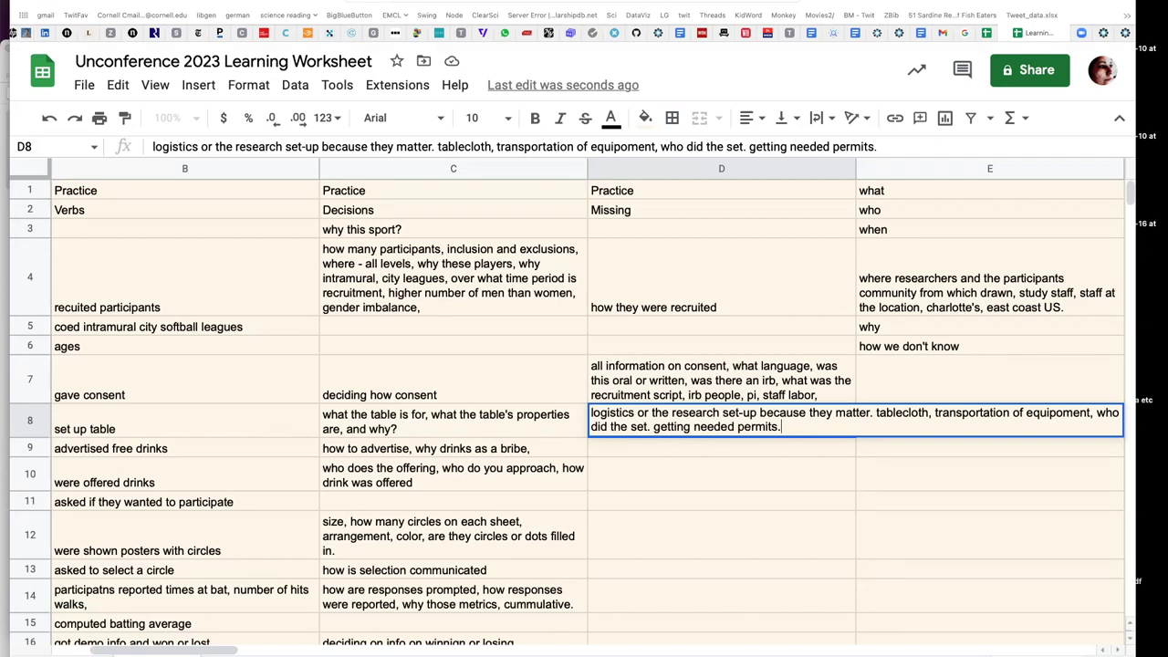
pyautogui.write('op')
pyautogui.press('BackSpace')
pyautogui.write('r did they ')
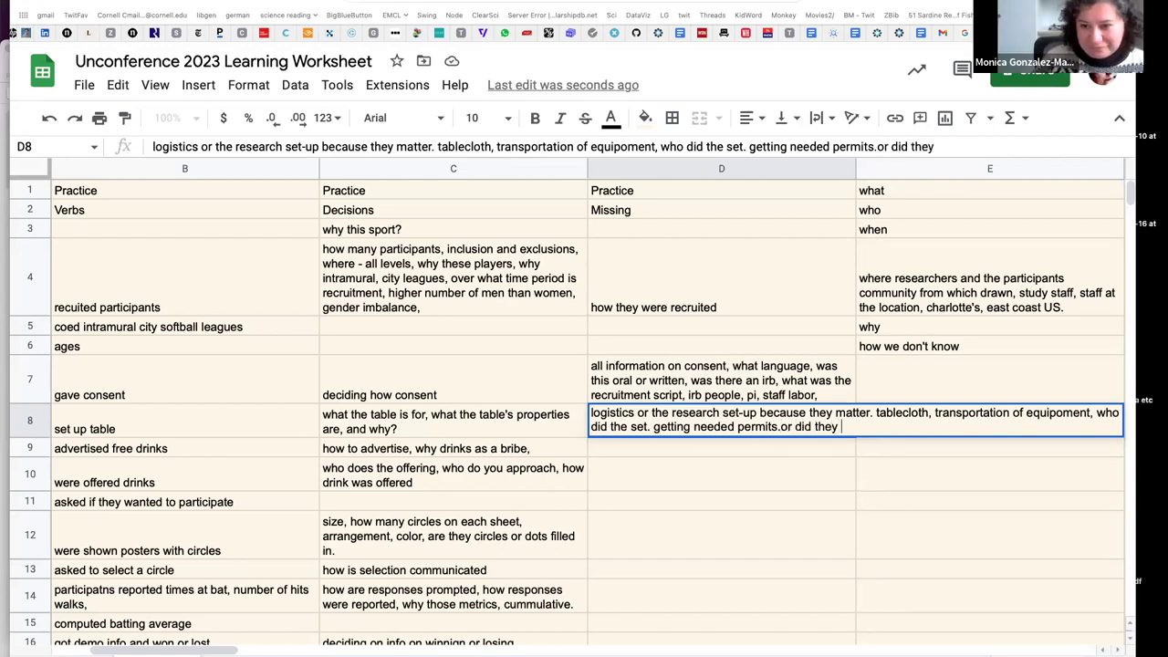
pyautogui.write('get permits')
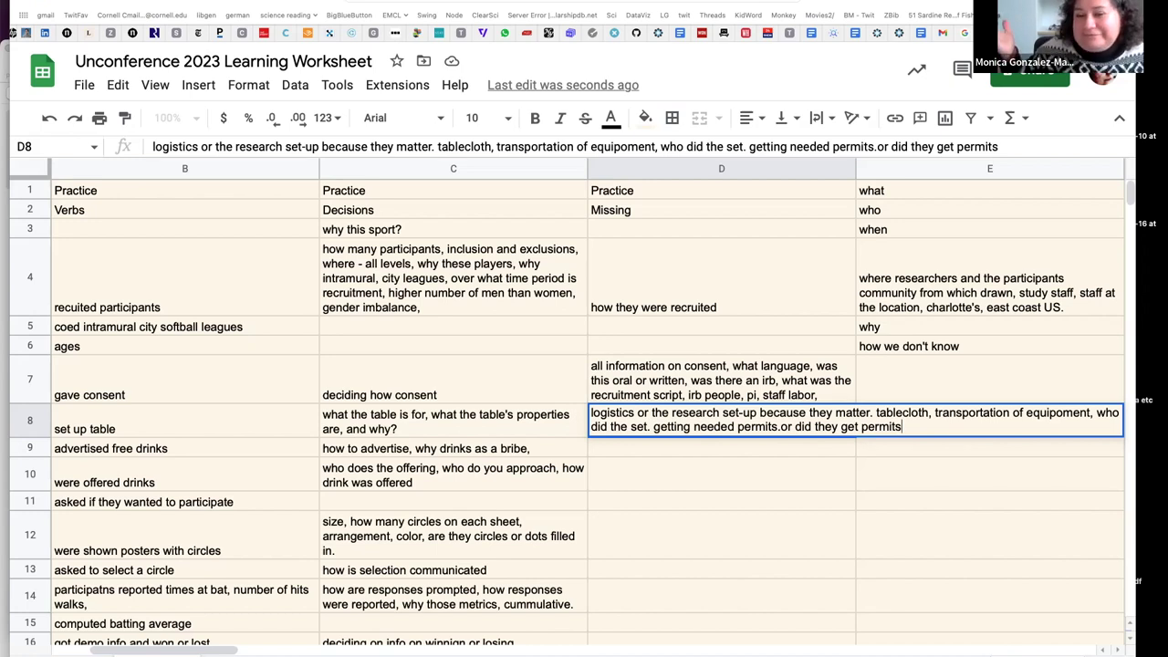
pyautogui.write('.')
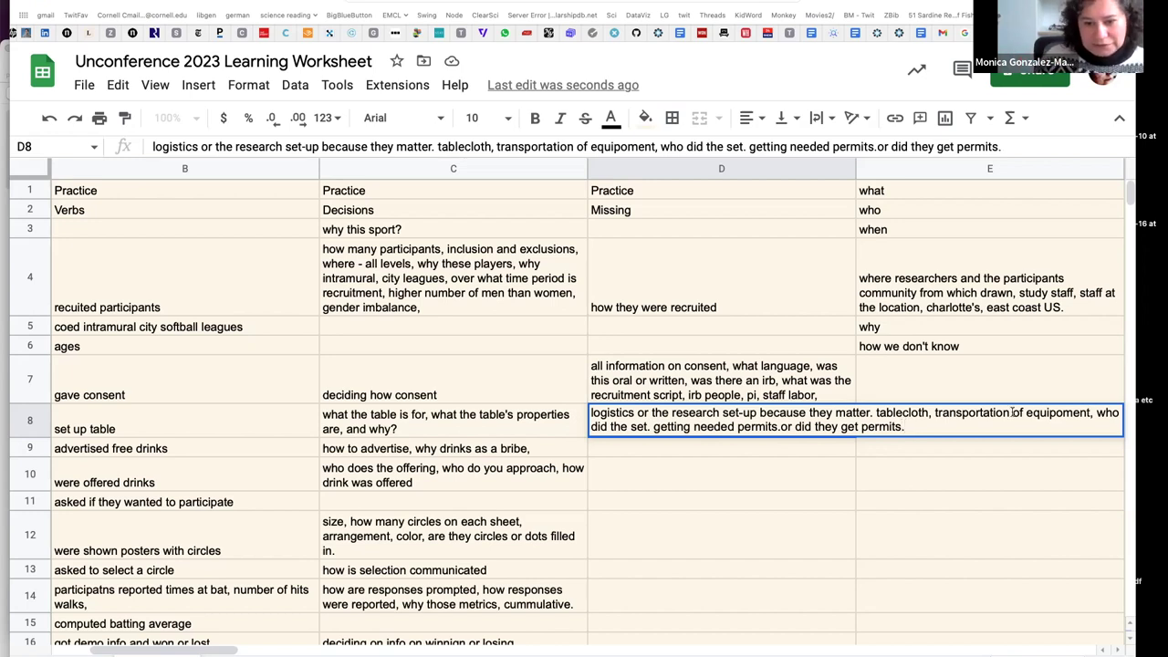
# Commit D8's note so row 8 wraps, then select D9 beside 'advertised free drinks'
pyautogui.click(627, 454)
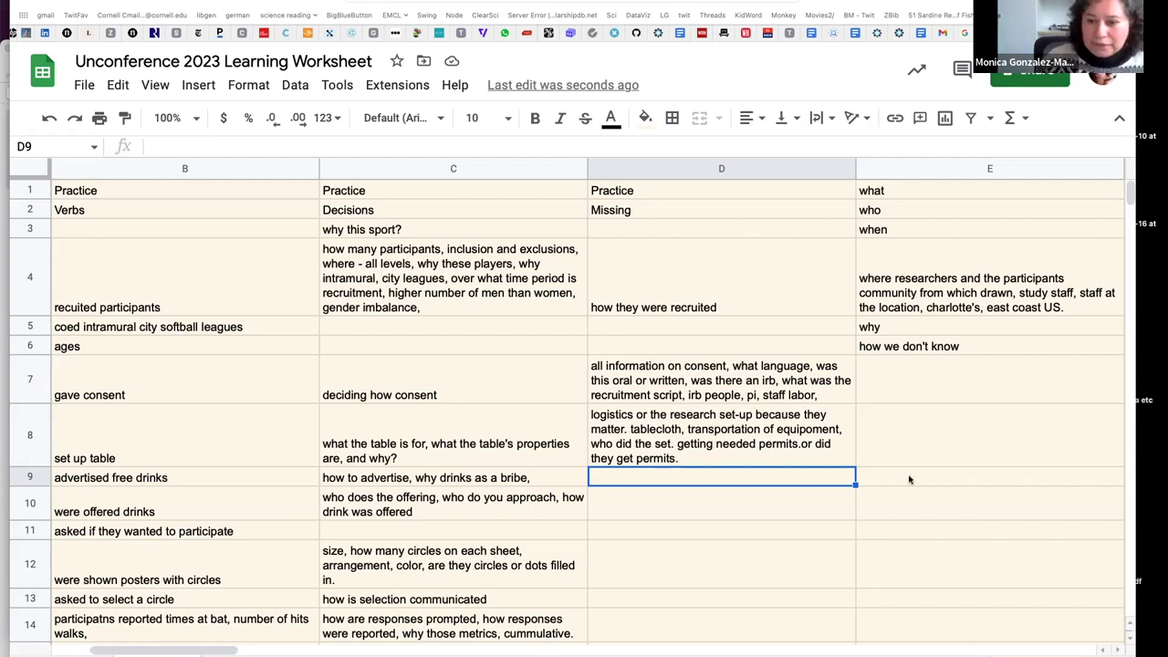
pyautogui.click(878, 479)
pyautogui.click(783, 482)
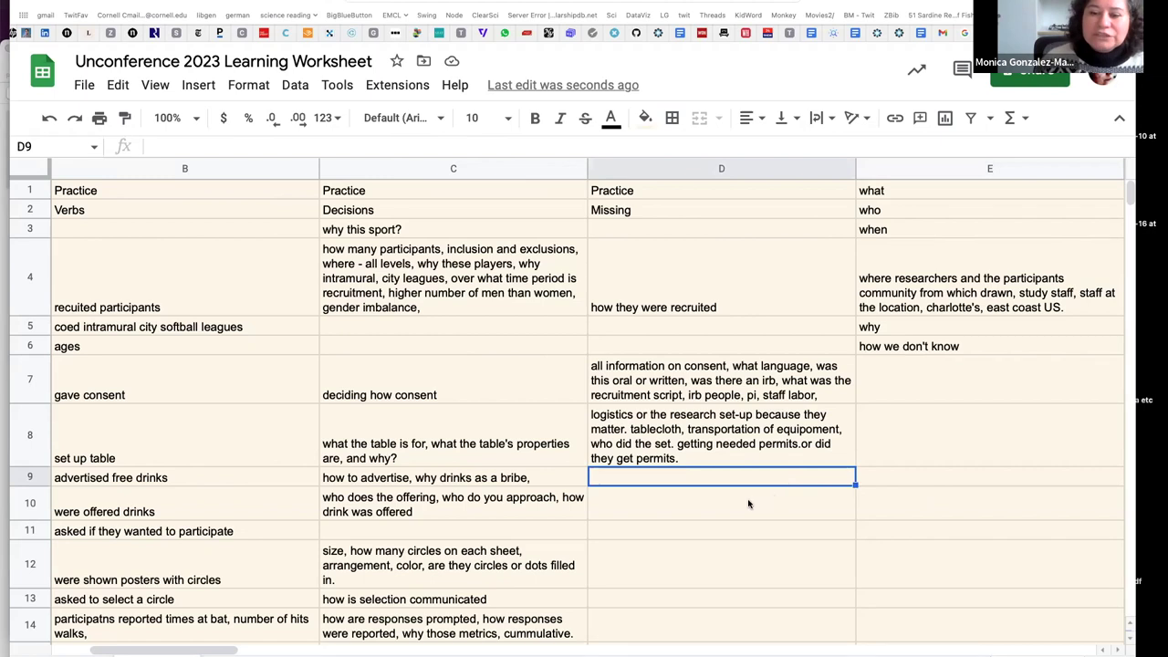
pyautogui.click(744, 505)
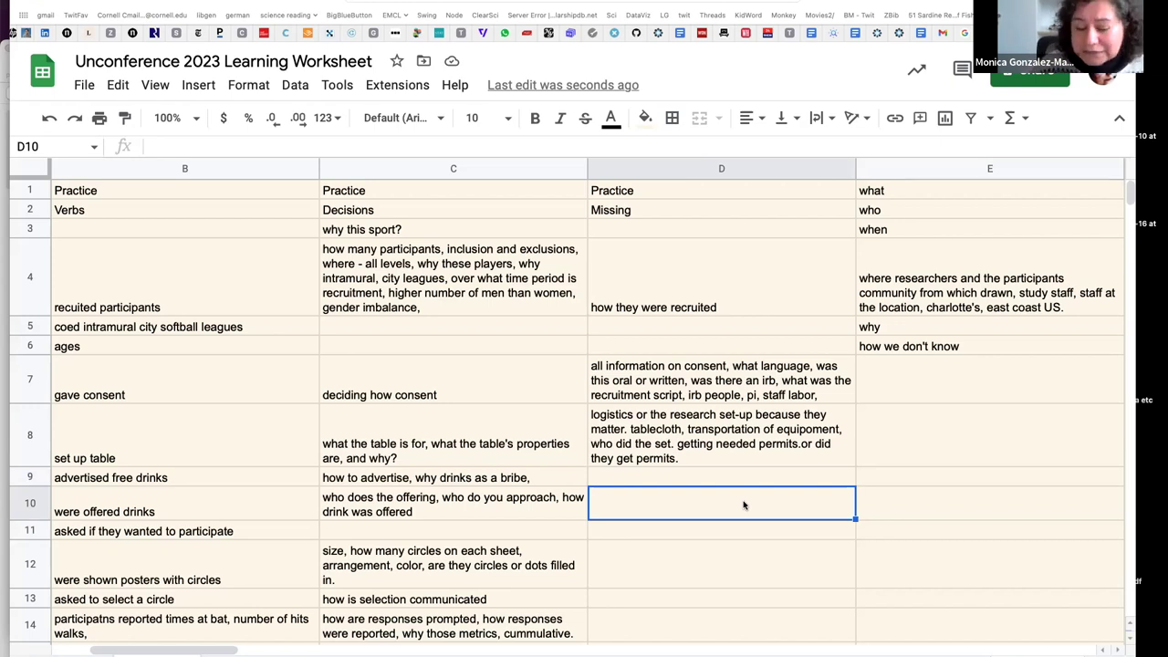
pyautogui.click(598, 481)
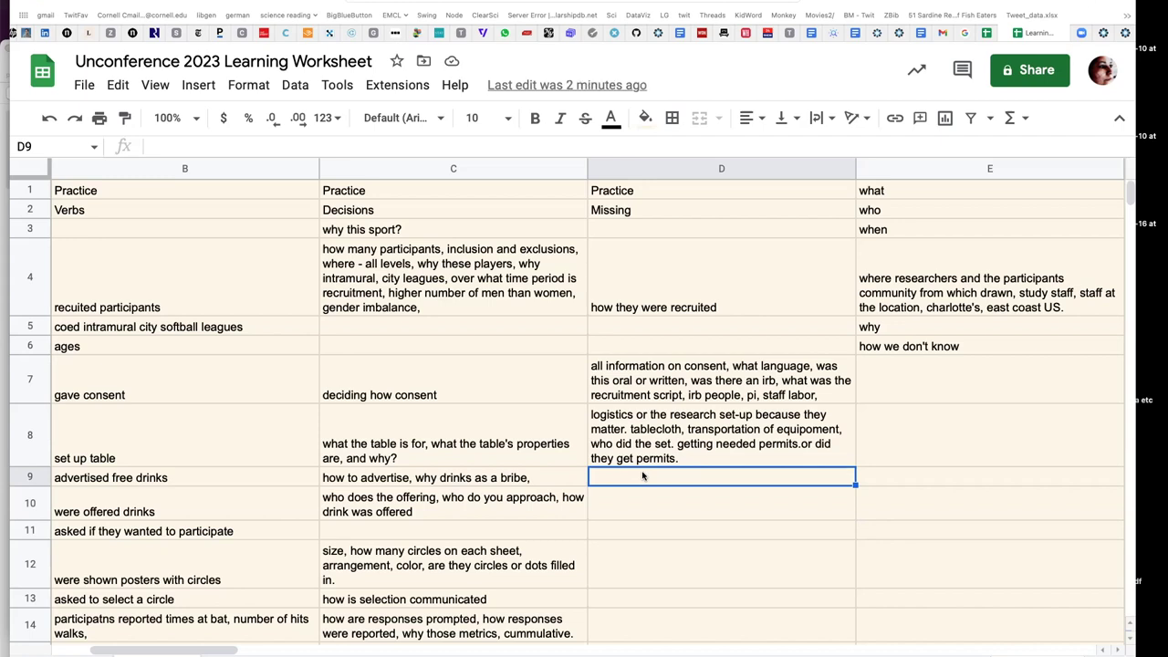
# Type the D9 note 'what kind of drink, variety, size, more than one, why this drink, what other drinks were considered'
pyautogui.write('whta k')
pyautogui.press('BackSpace')
pyautogui.press('BackSpace')
pyautogui.press('BackSpace')
pyautogui.press('BackSpace')
pyautogui.write('at kind of ')
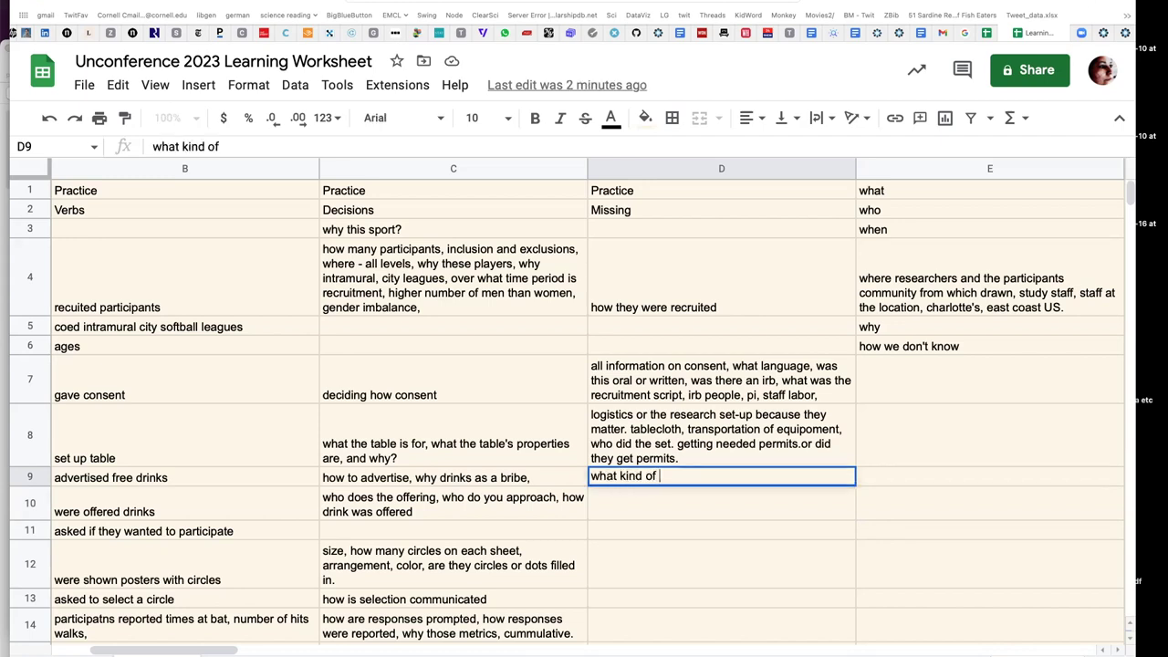
pyautogui.write('drink,')
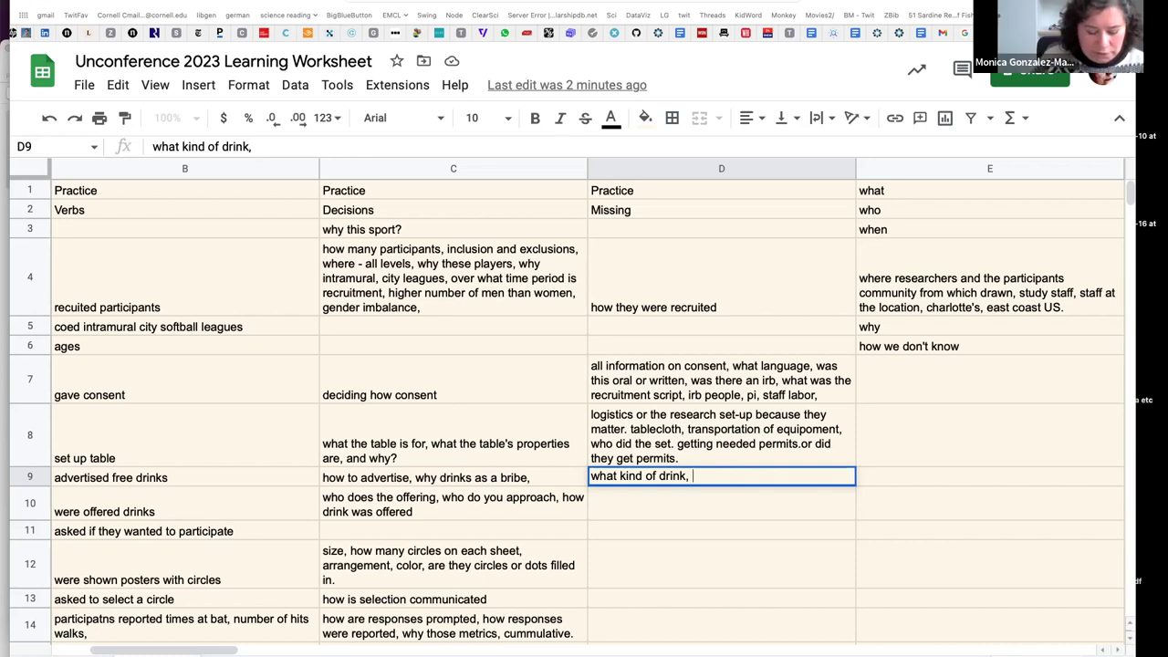
pyautogui.write('variety,')
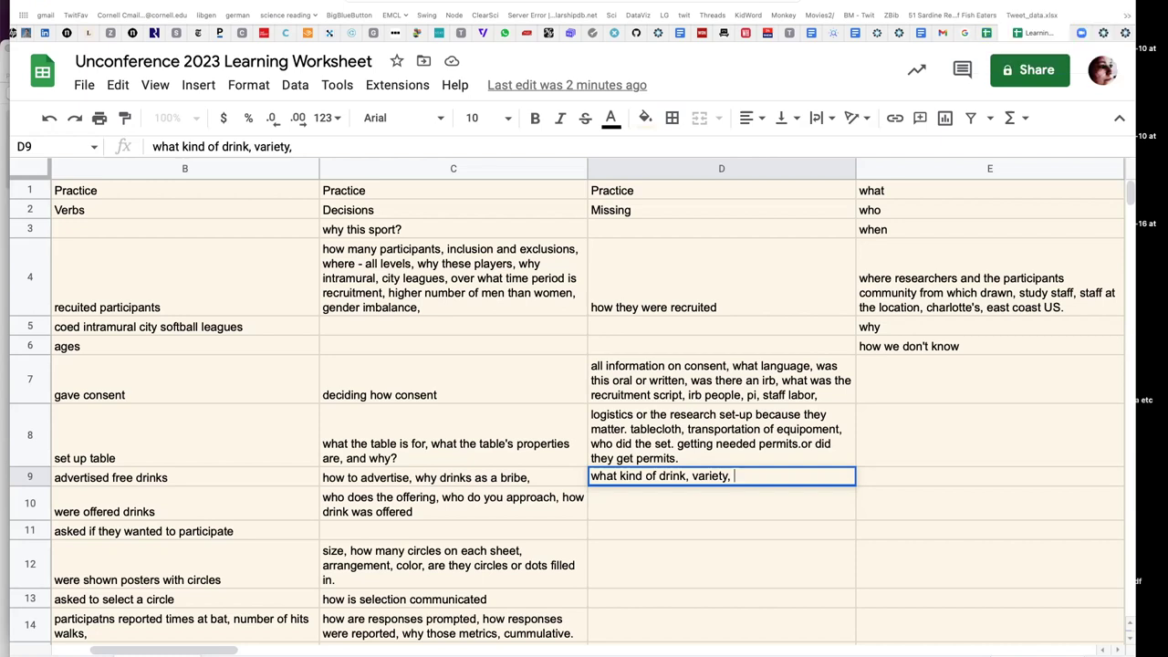
pyautogui.write('size, ')
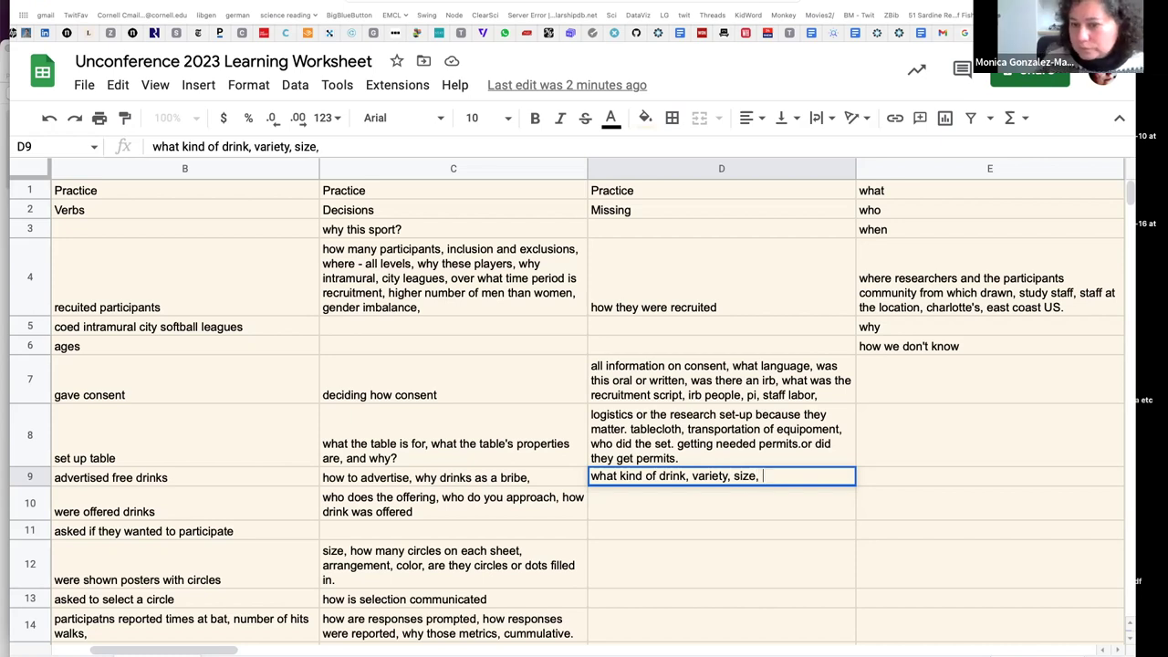
pyautogui.write('more than one, ')
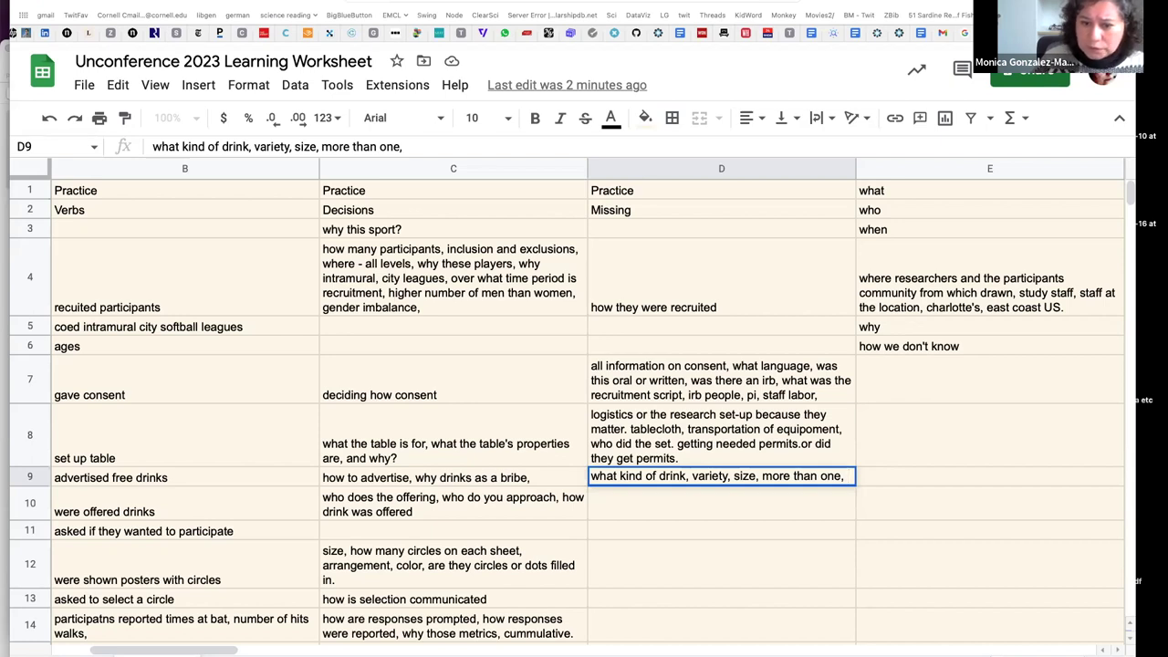
pyautogui.write('why t')
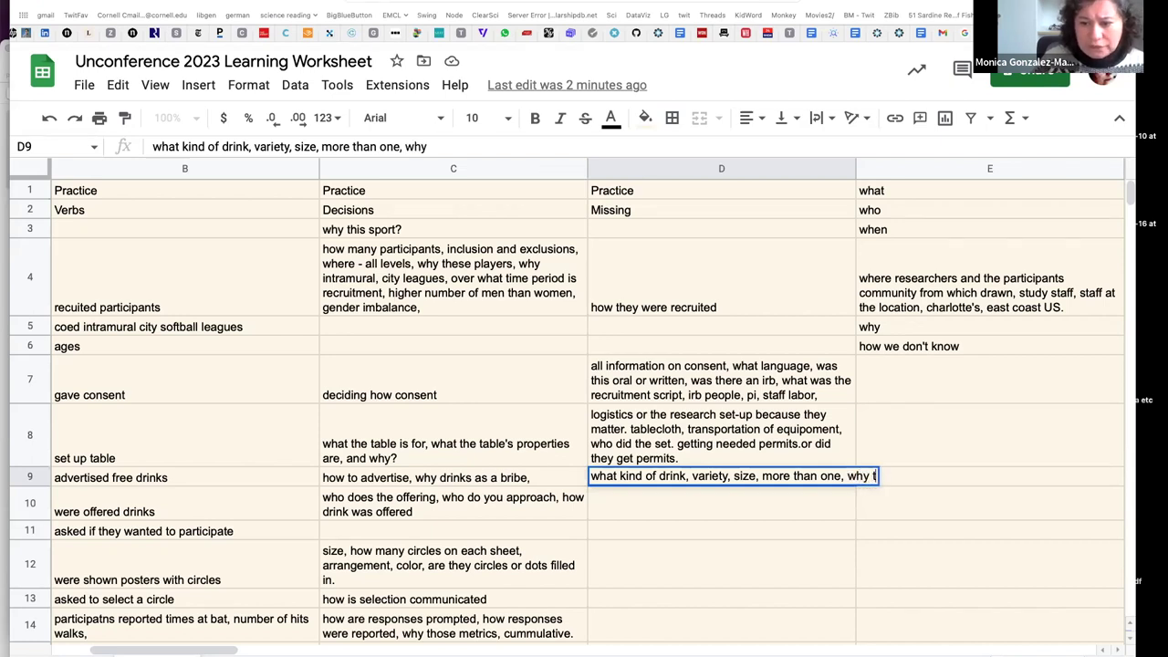
pyautogui.write('his drink, ')
pyautogui.write('what')
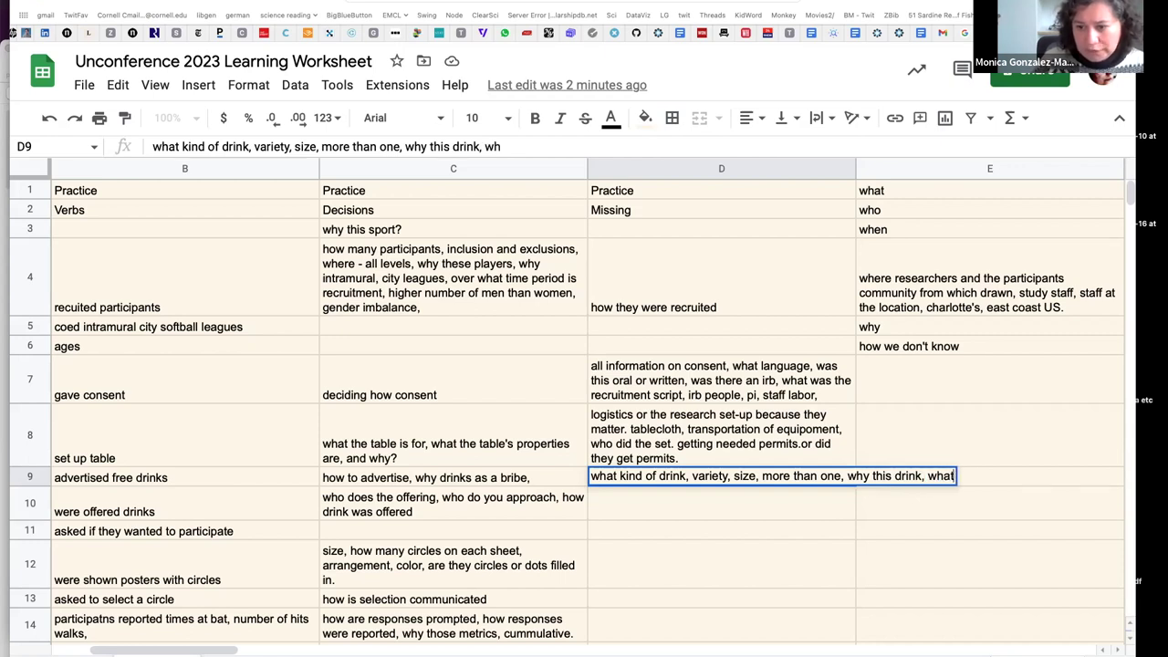
pyautogui.write(' other ')
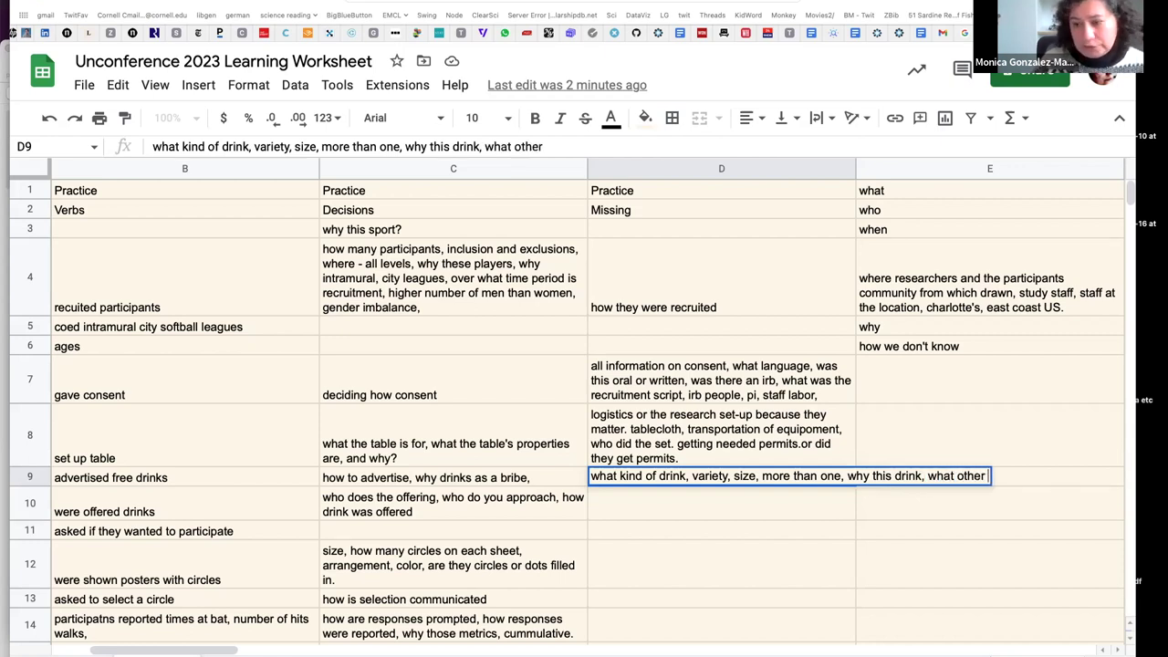
pyautogui.write('drinks were ')
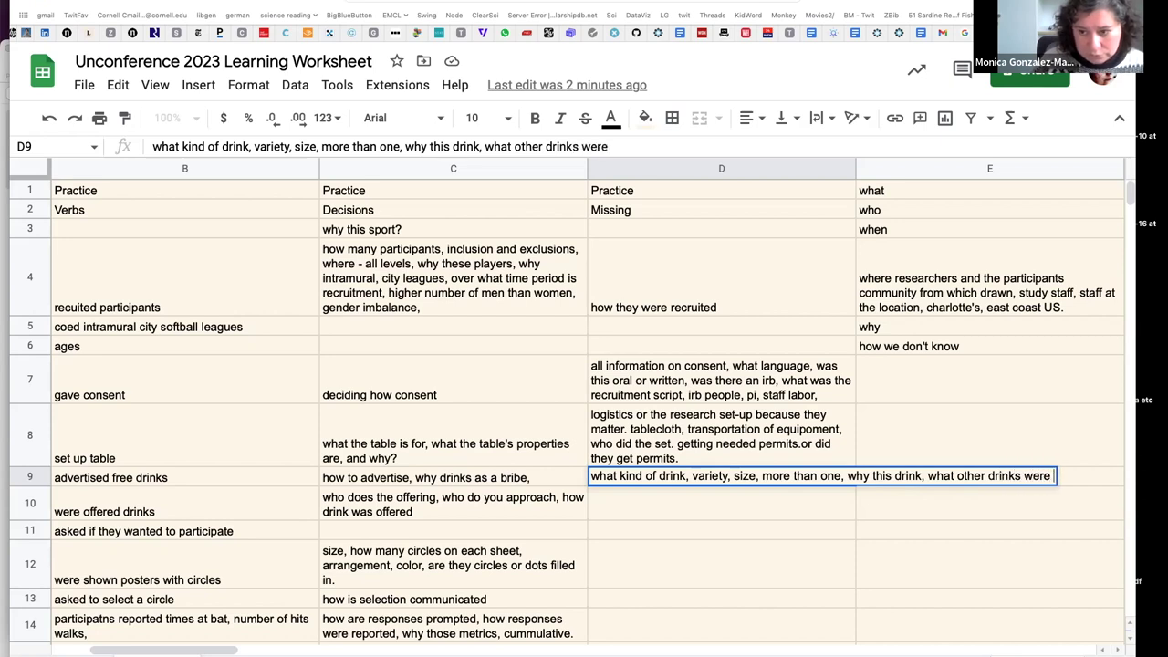
pyautogui.write('considered')
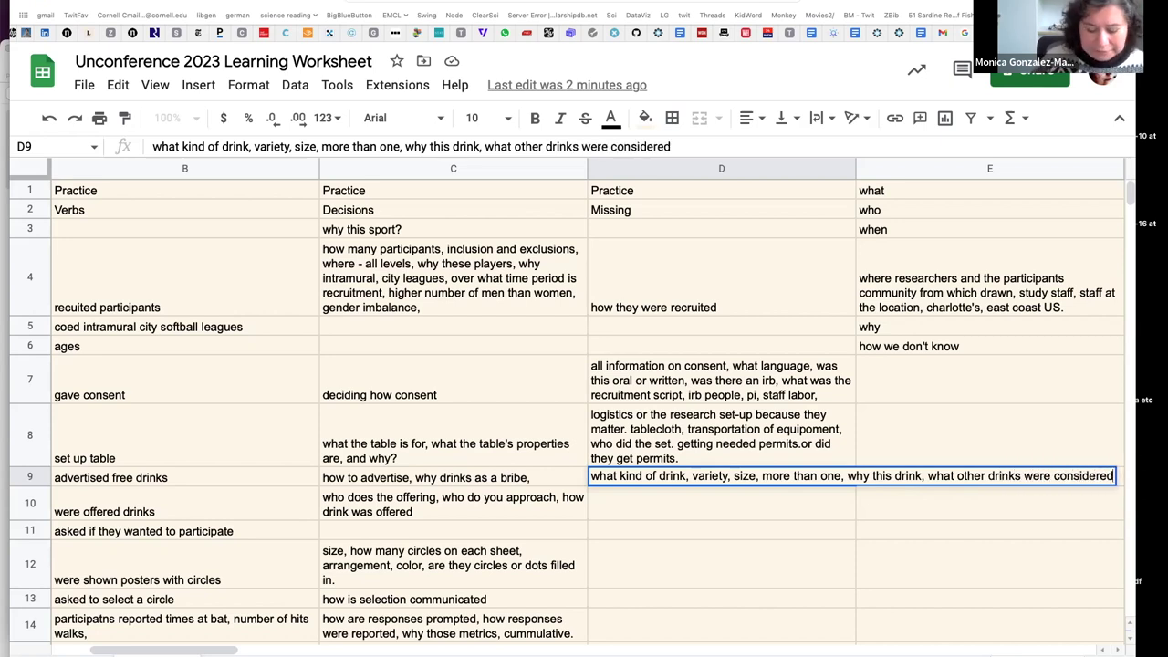
# Commit D9, then enter 'was it posibel to participate without drink' in D10
pyautogui.press('Return')
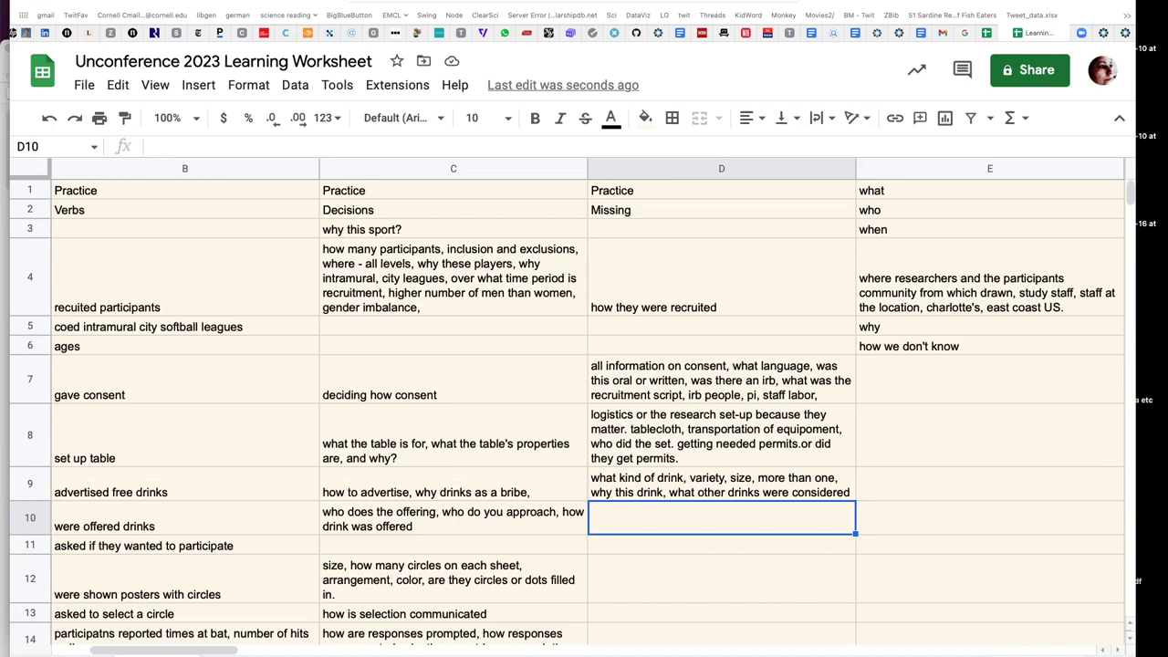
pyautogui.write('was ')
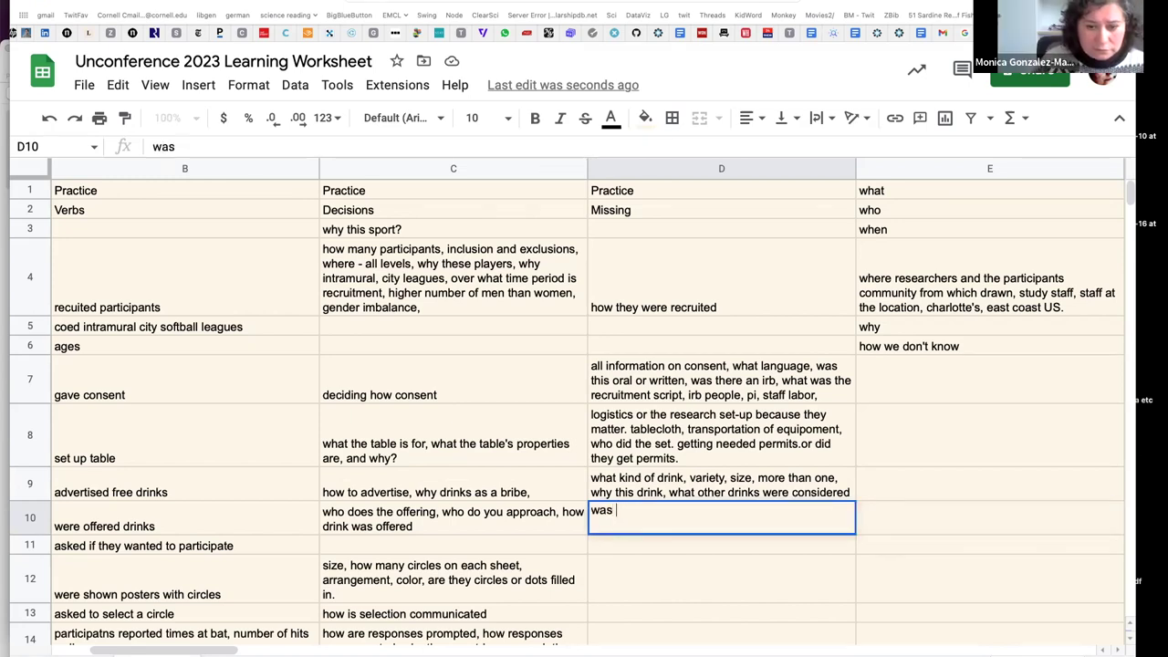
pyautogui.write('it posibelt o')
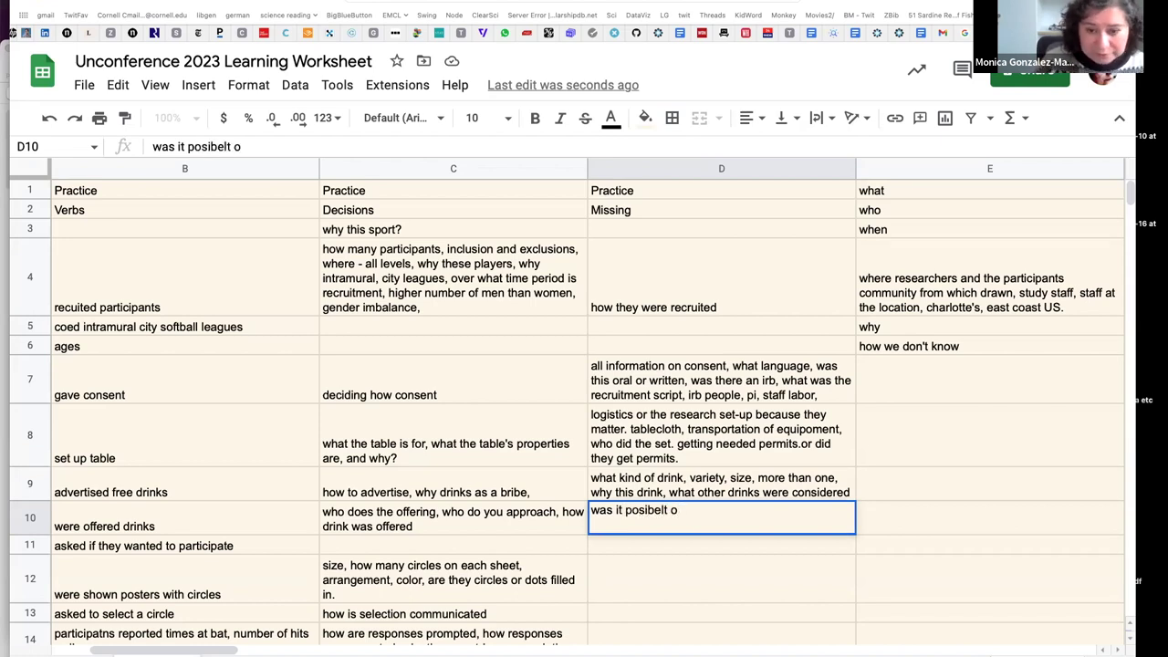
pyautogui.press('BackSpace')
pyautogui.press('BackSpace')
pyautogui.press('BackSpace')
pyautogui.press('BackSpace')
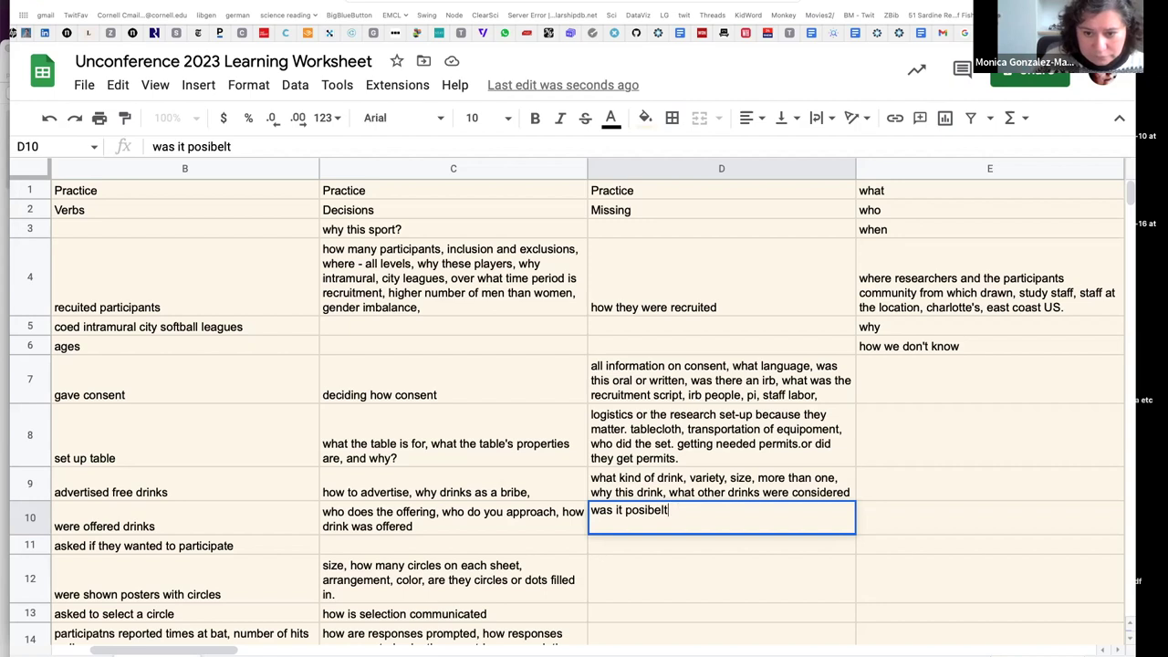
pyautogui.write('to parti')
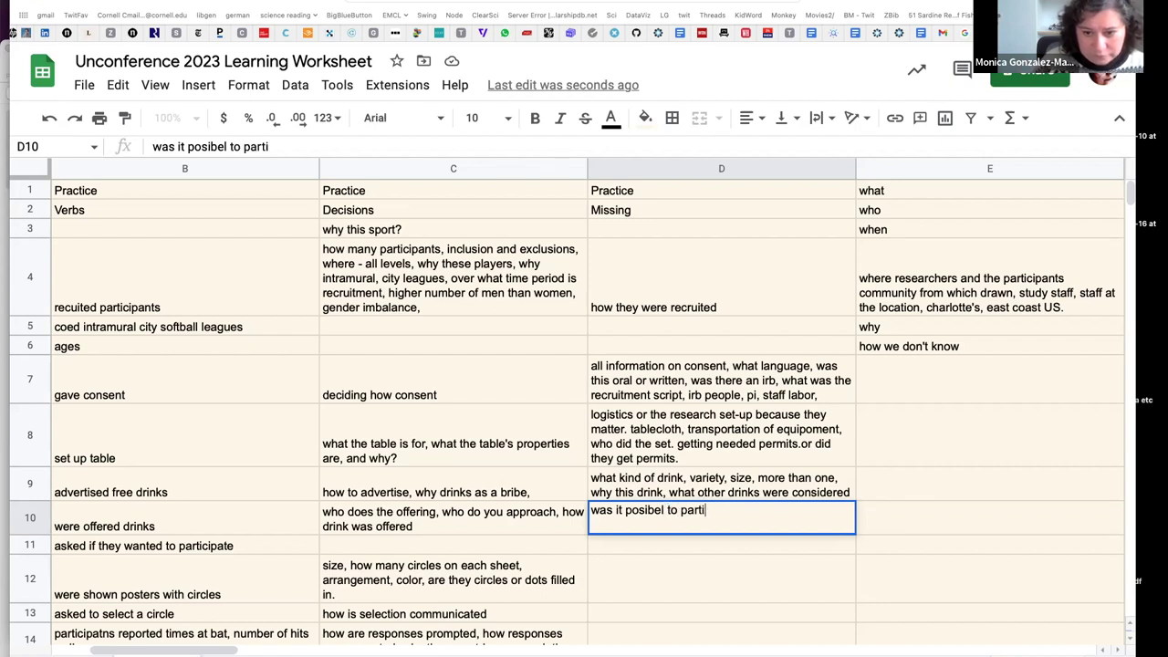
pyautogui.write('cipate withou')
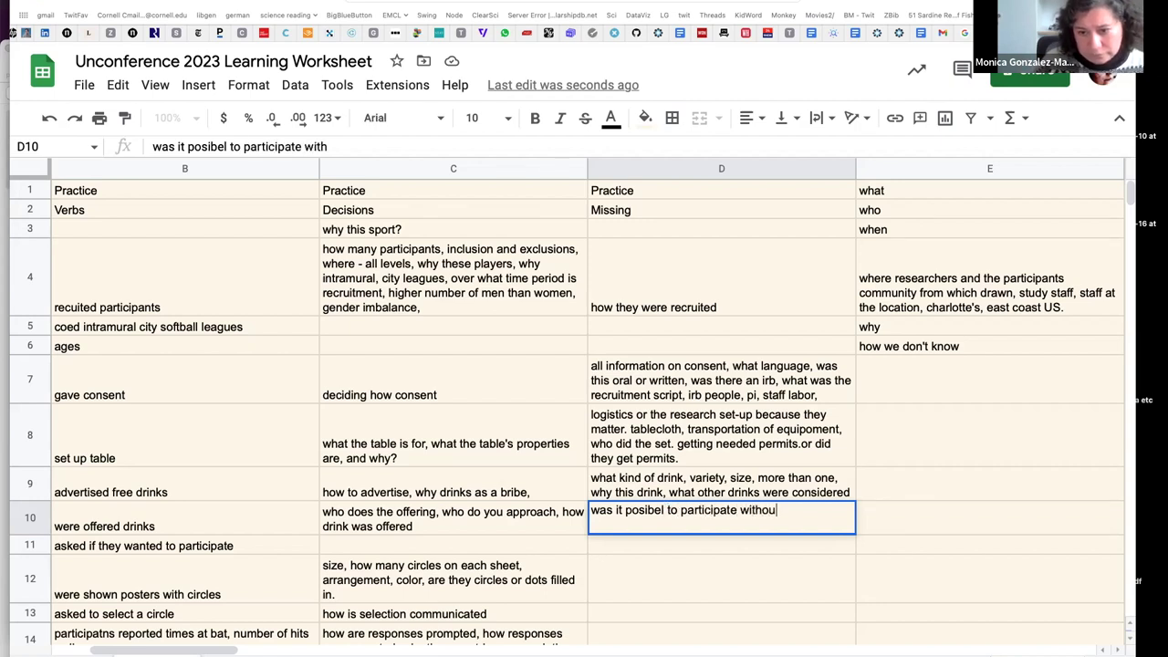
pyautogui.write('t drink')
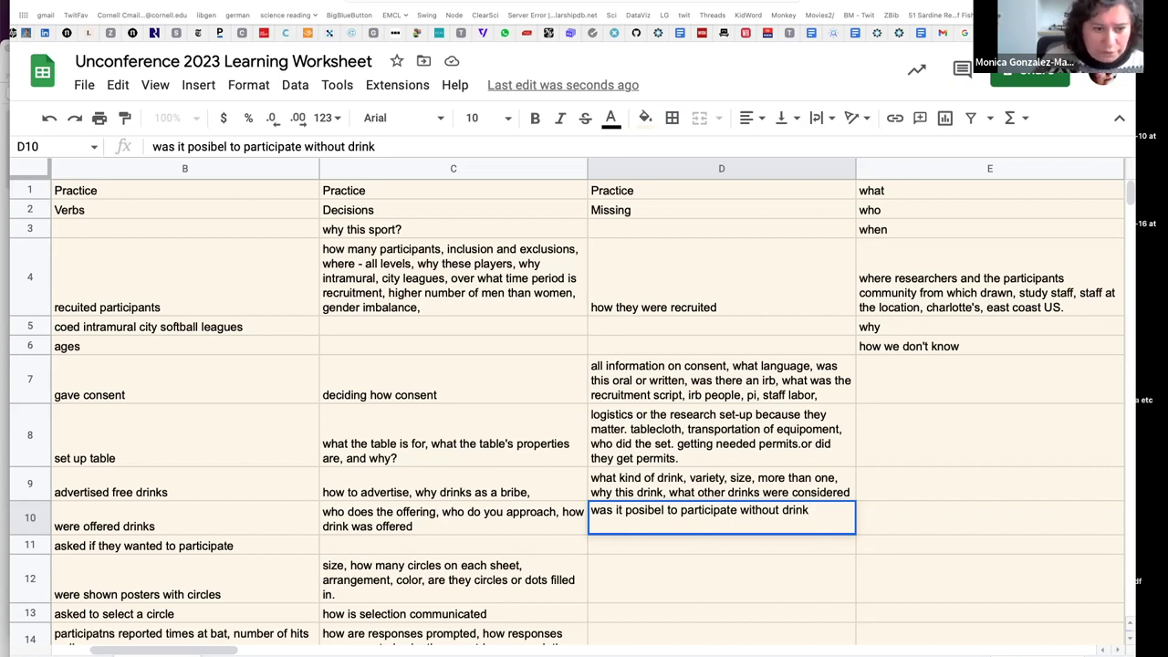
pyautogui.press('Return')
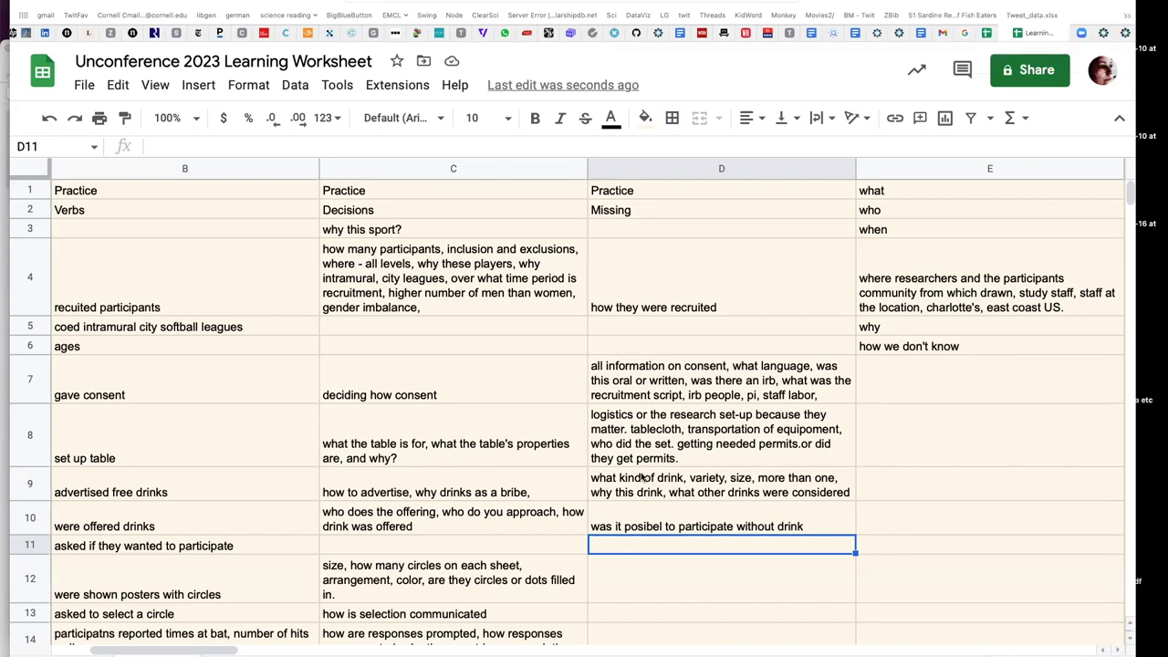
# Start the D11 note with 'who did the asking, what was the script, how was it developed'
pyautogui.write('who d')
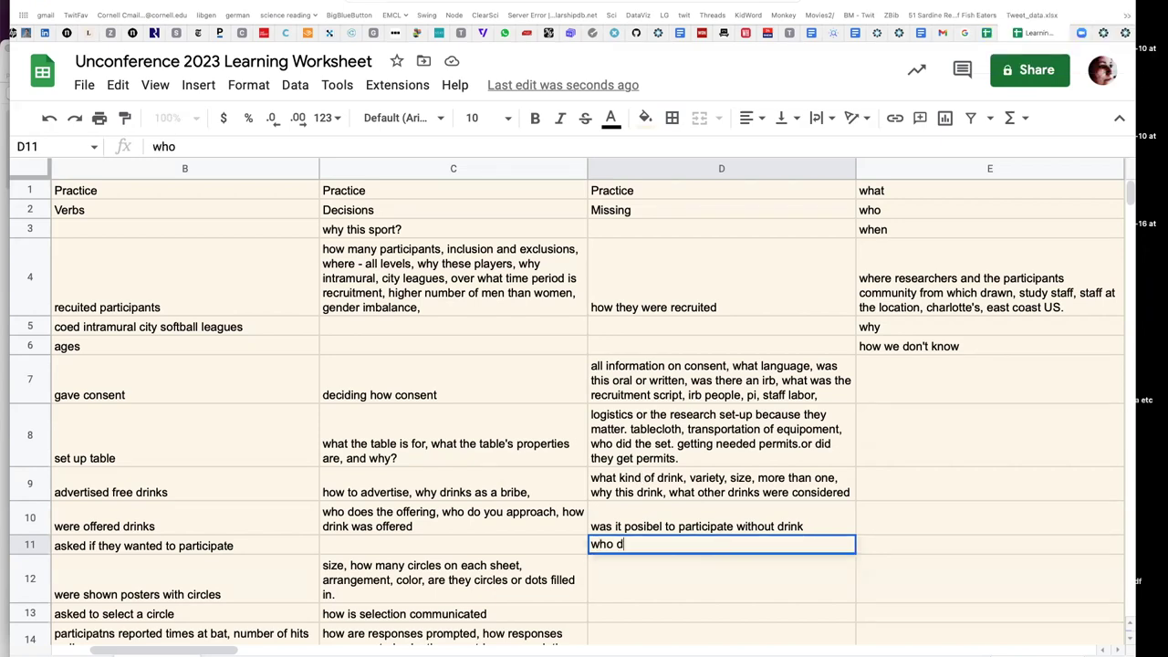
pyautogui.write('id the asking,')
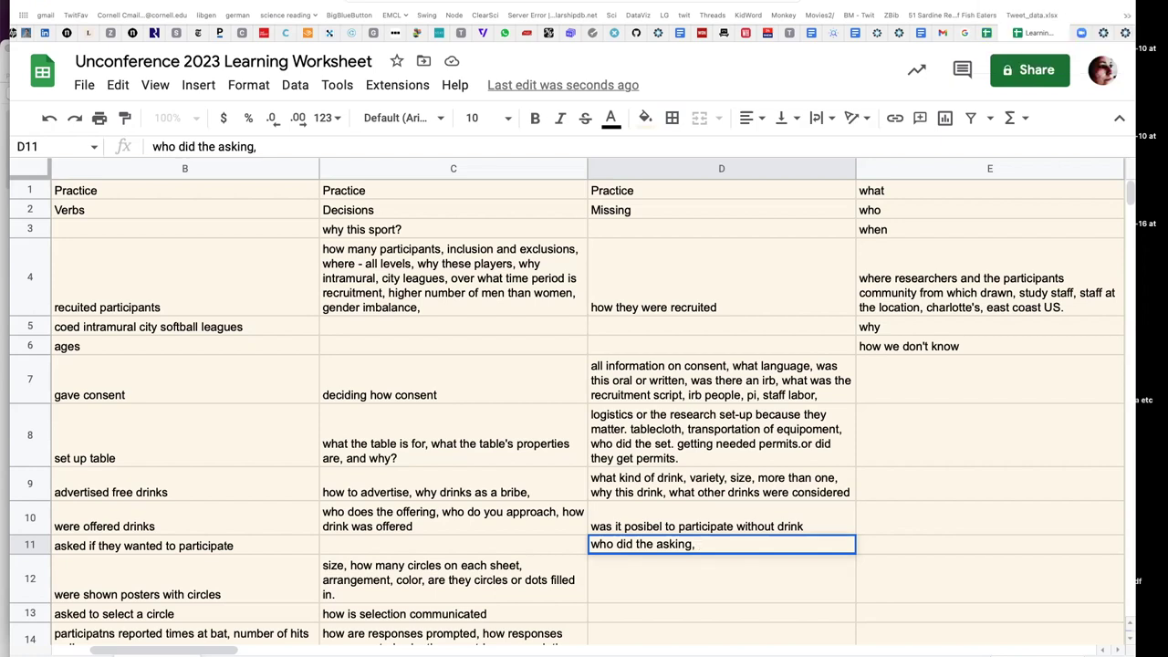
pyautogui.write('s')
pyautogui.press('BackSpace')
pyautogui.write('what was the script, ')
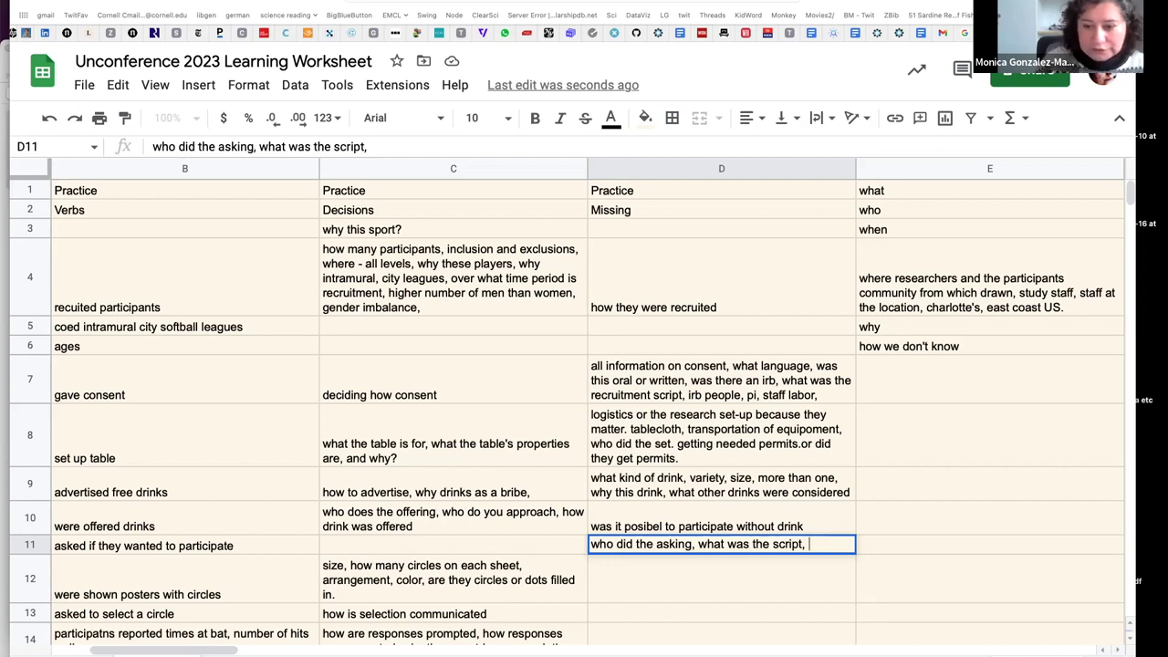
pyautogui.write('how was it d')
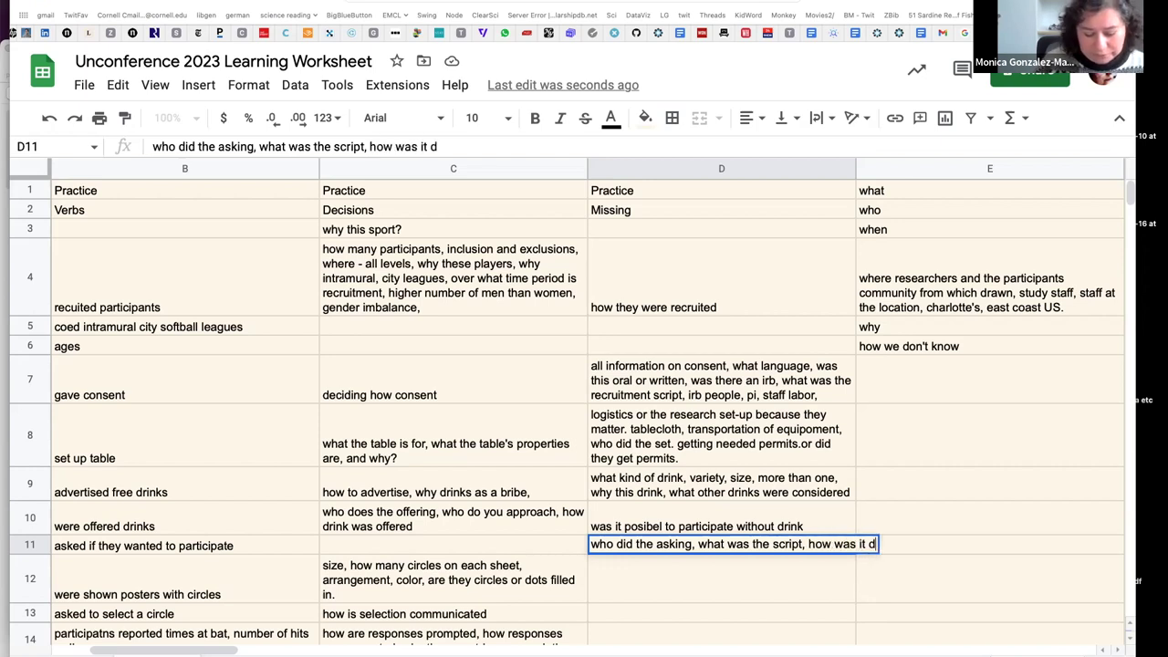
pyautogui.write('evleop')
pyautogui.press('BackSpace')
pyautogui.press('BackSpace')
pyautogui.press('BackSpace')
pyautogui.press('BackSpace')
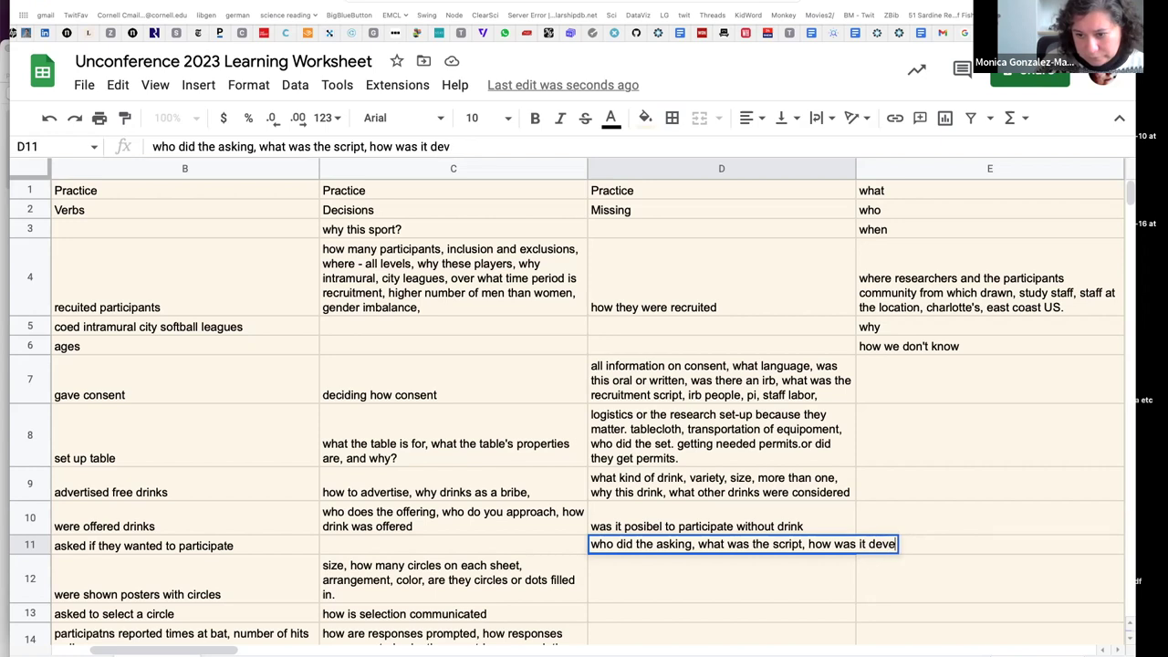
pyautogui.write('eloped amnd')
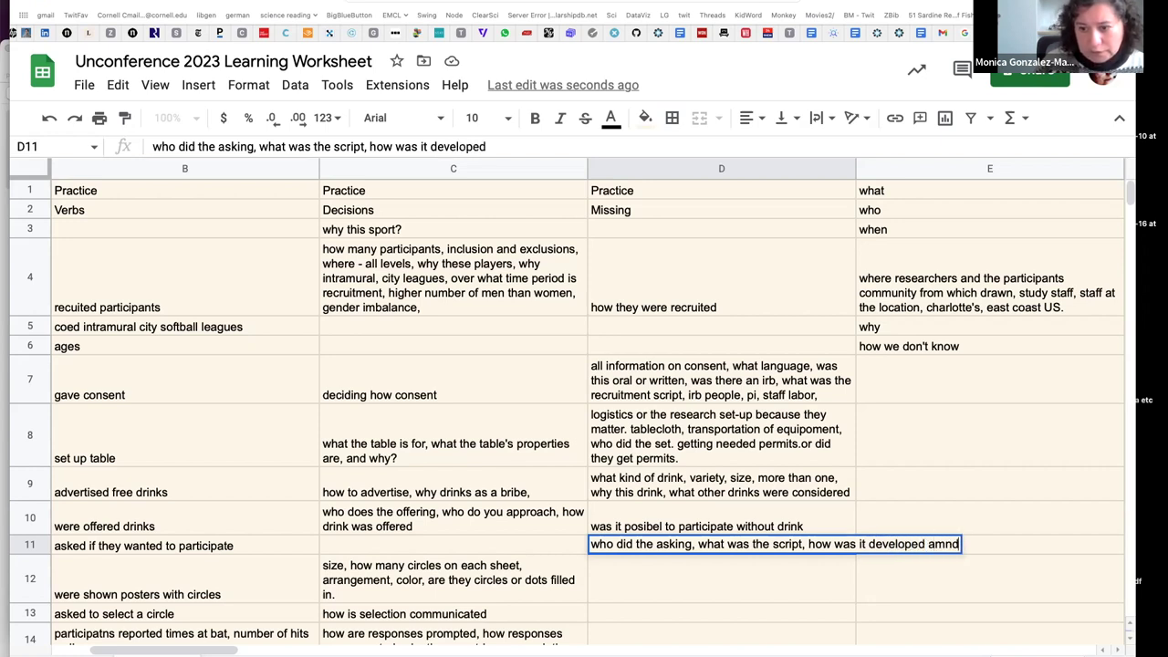
# Finish D11 with 'and by whom, how was it decided who would be doing the asking' and commit
pyautogui.press('BackSpace')
pyautogui.press('BackSpace')
pyautogui.press('BackSpace')
pyautogui.write('nd buy')
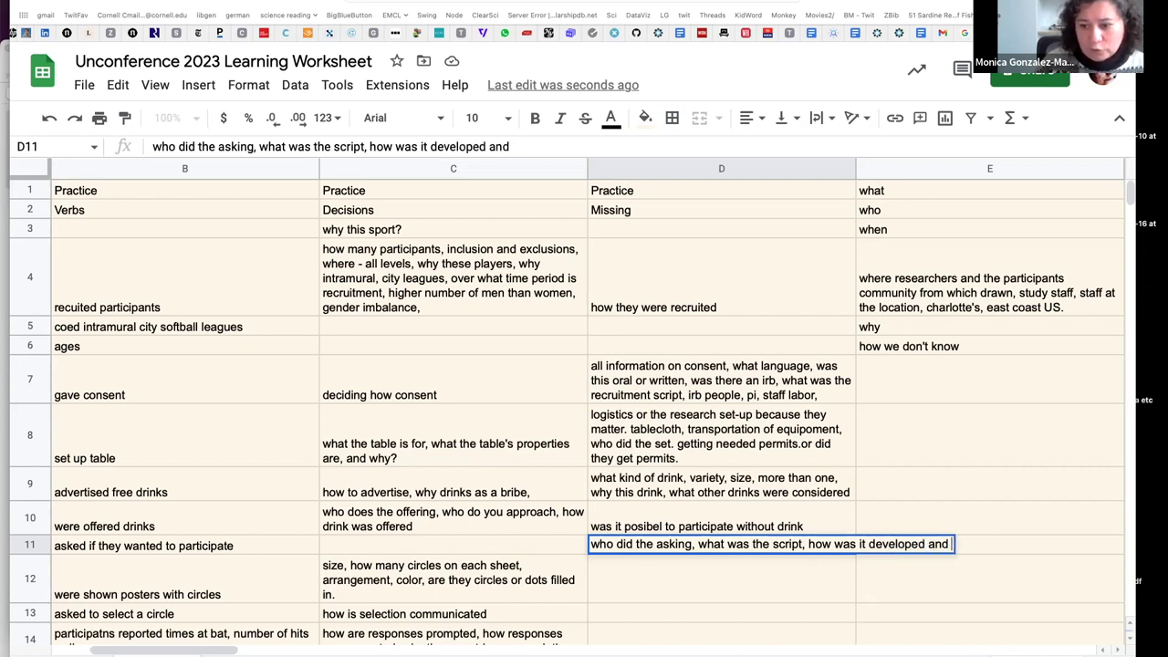
pyautogui.press('BackSpace')
pyautogui.press('BackSpace')
pyautogui.write('y')
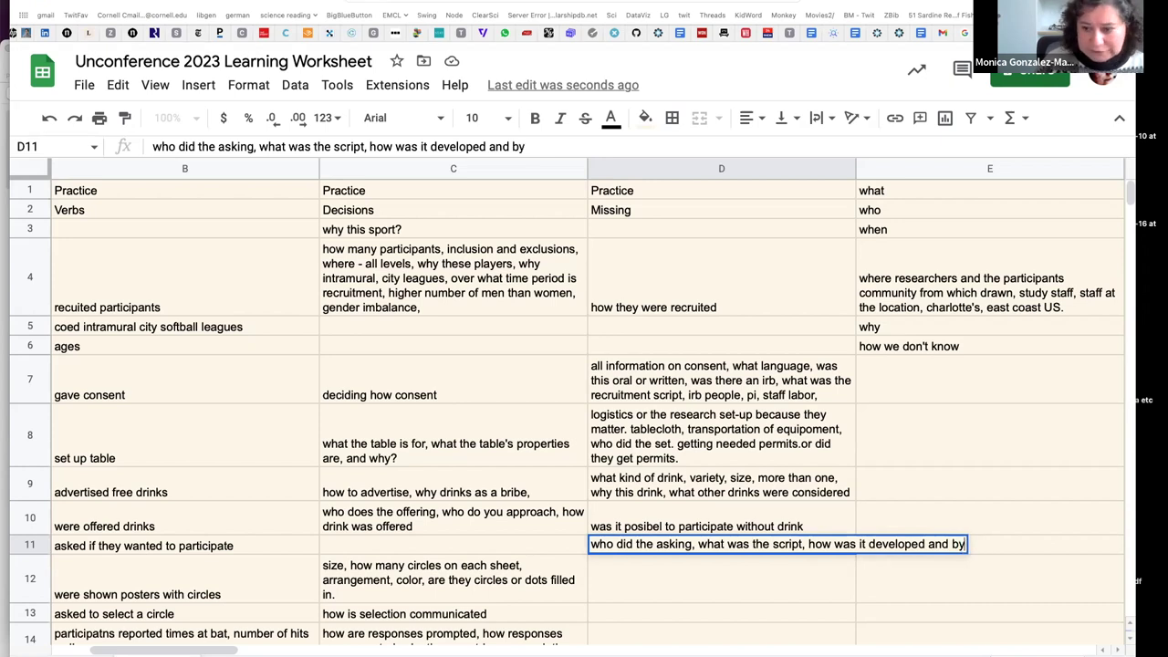
pyautogui.write('whome')
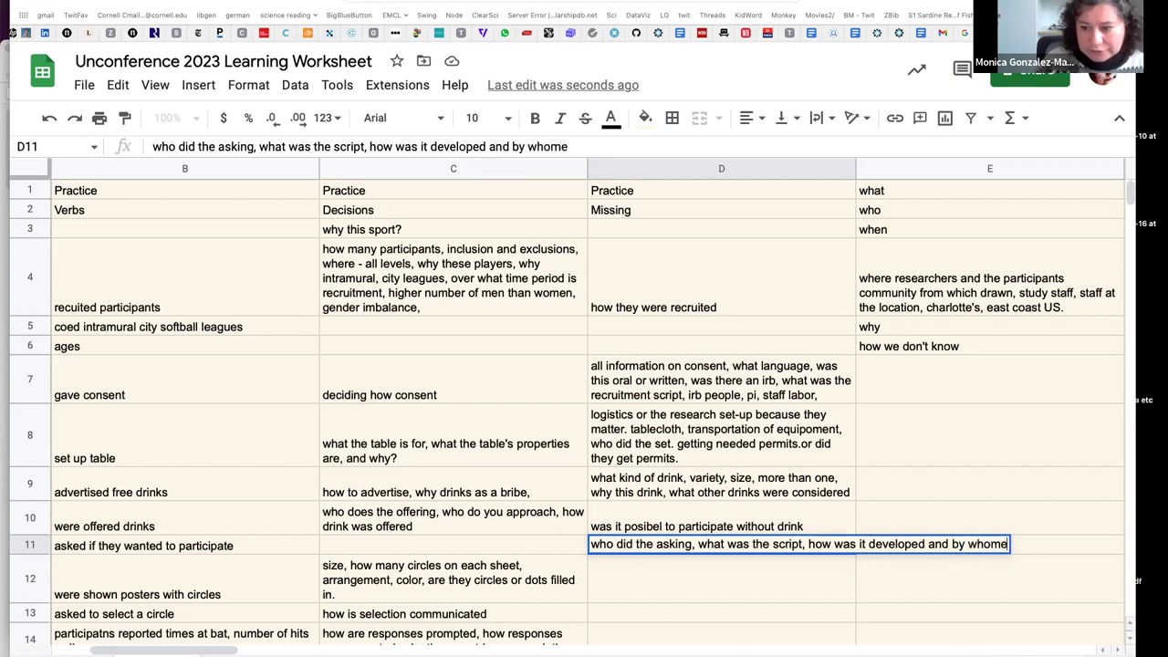
pyautogui.press('BackSpace')
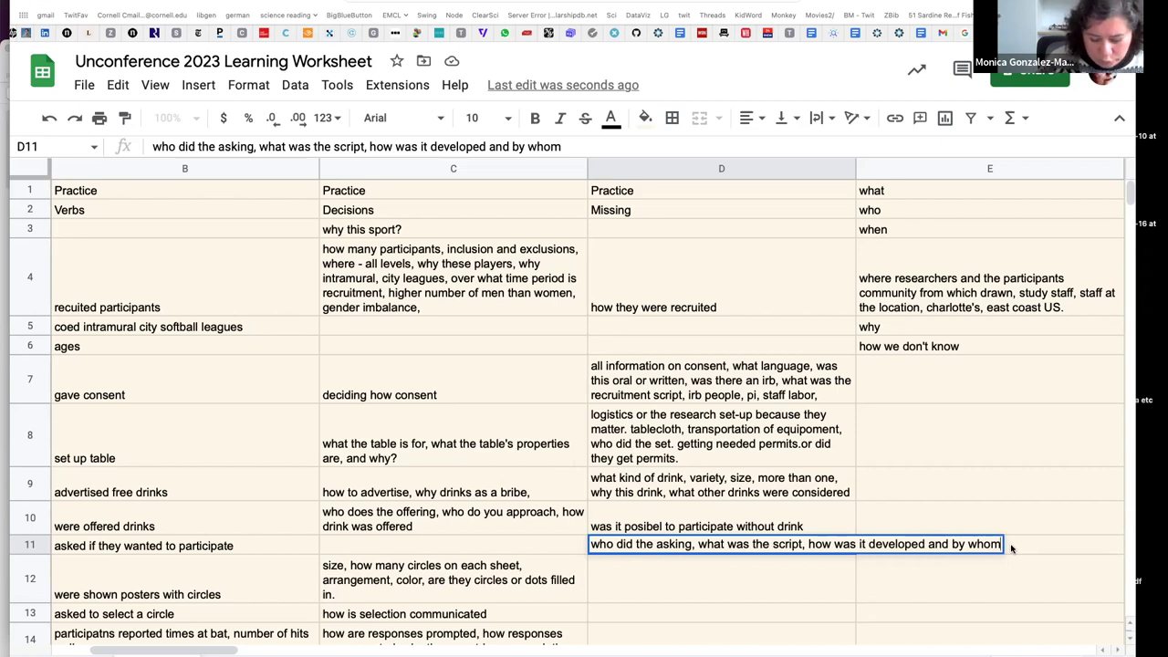
pyautogui.write(',')
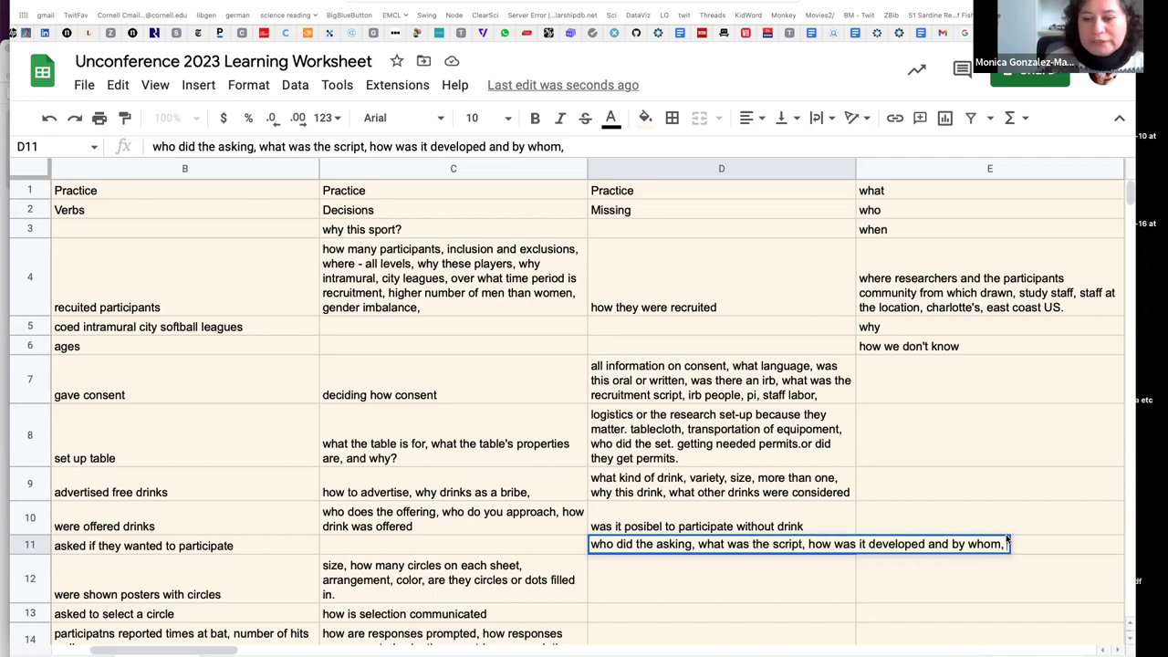
pyautogui.write('how was it d')
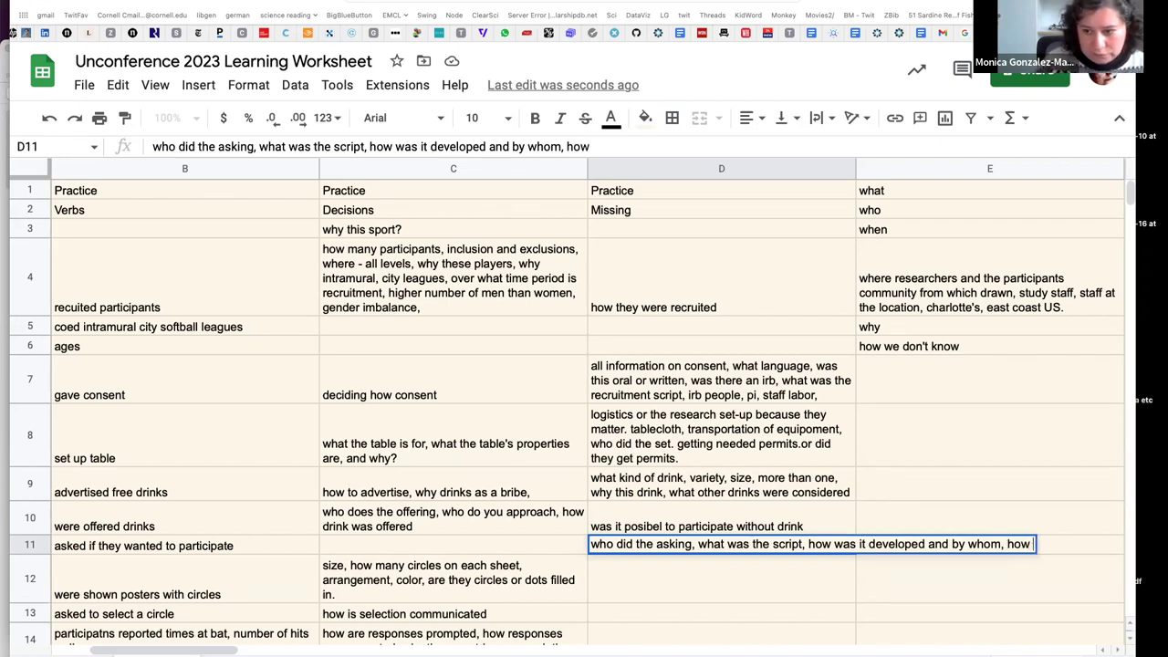
pyautogui.write('ecided ')
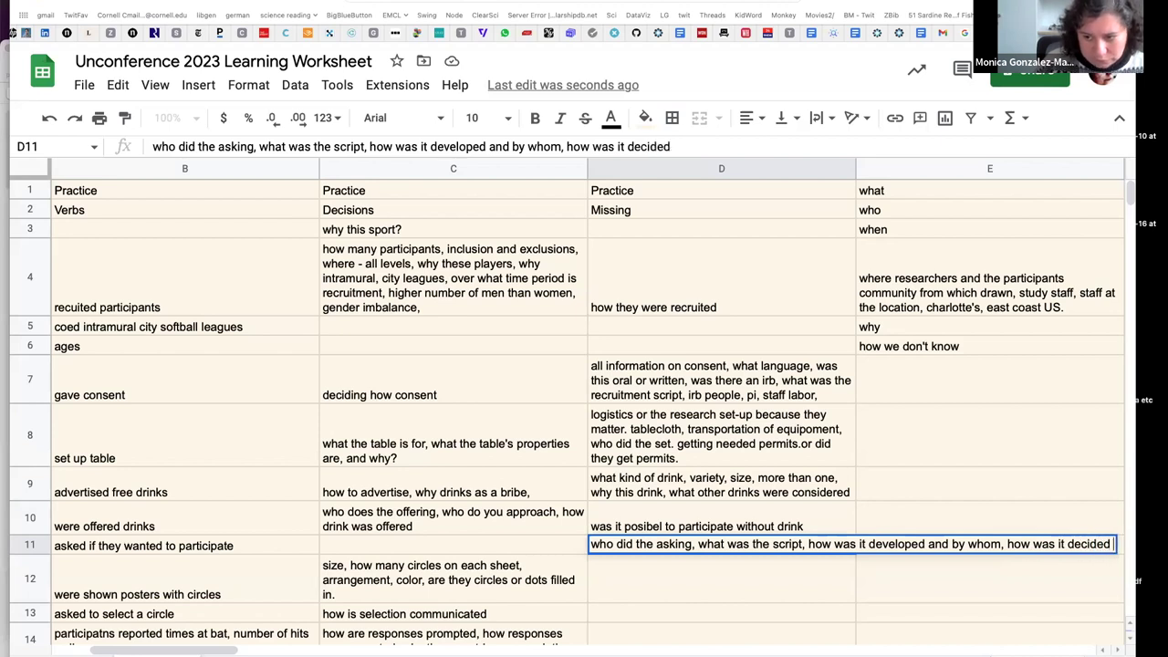
pyautogui.write('who would be')
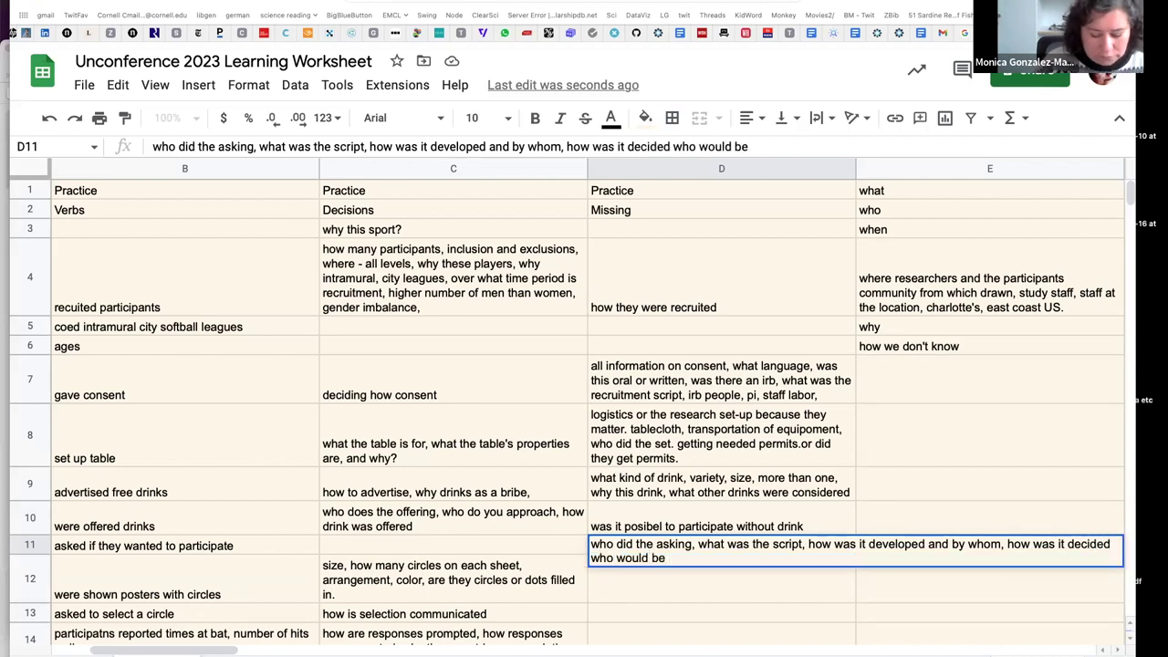
pyautogui.write(' doign the aksing')
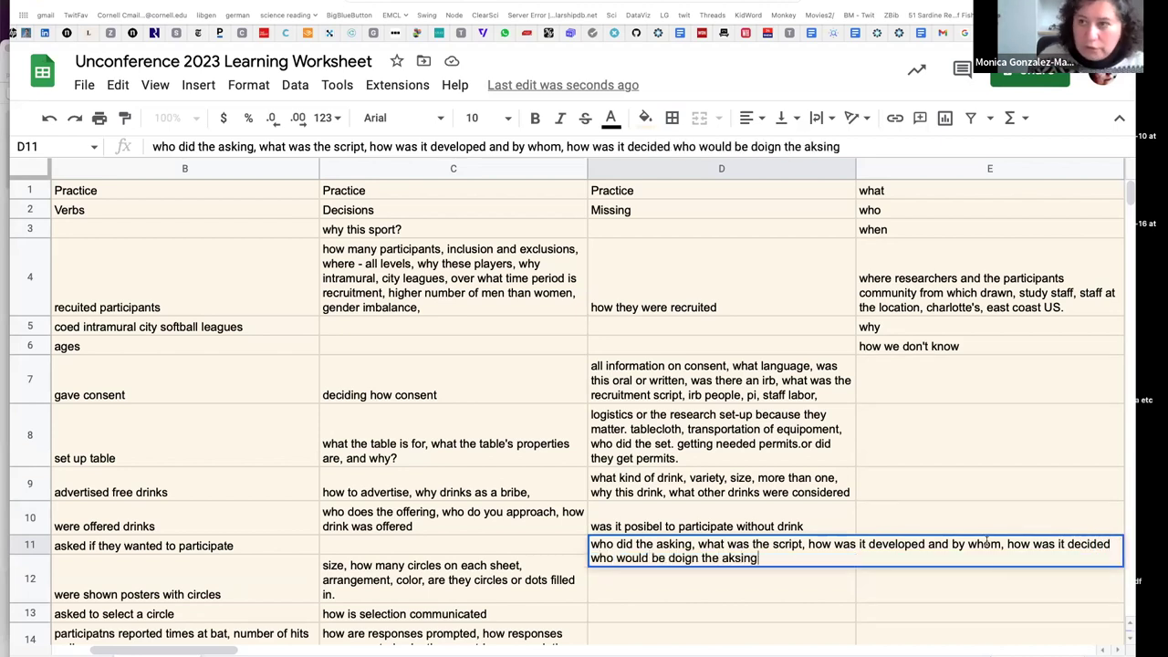
pyautogui.keyDown('shift'); pyautogui.click(685, 603); pyautogui.keyUp('shift')
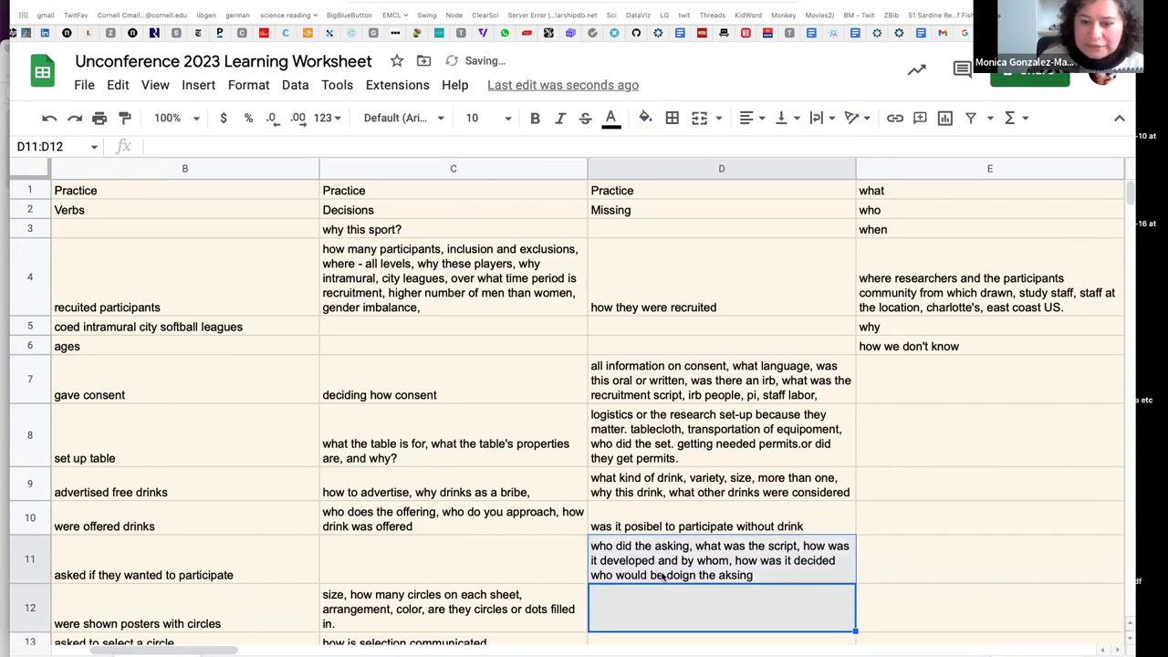
pyautogui.scroll(-10, 662, 574)
pyautogui.scroll(6, 663, 577)
pyautogui.scroll(1, 663, 577)
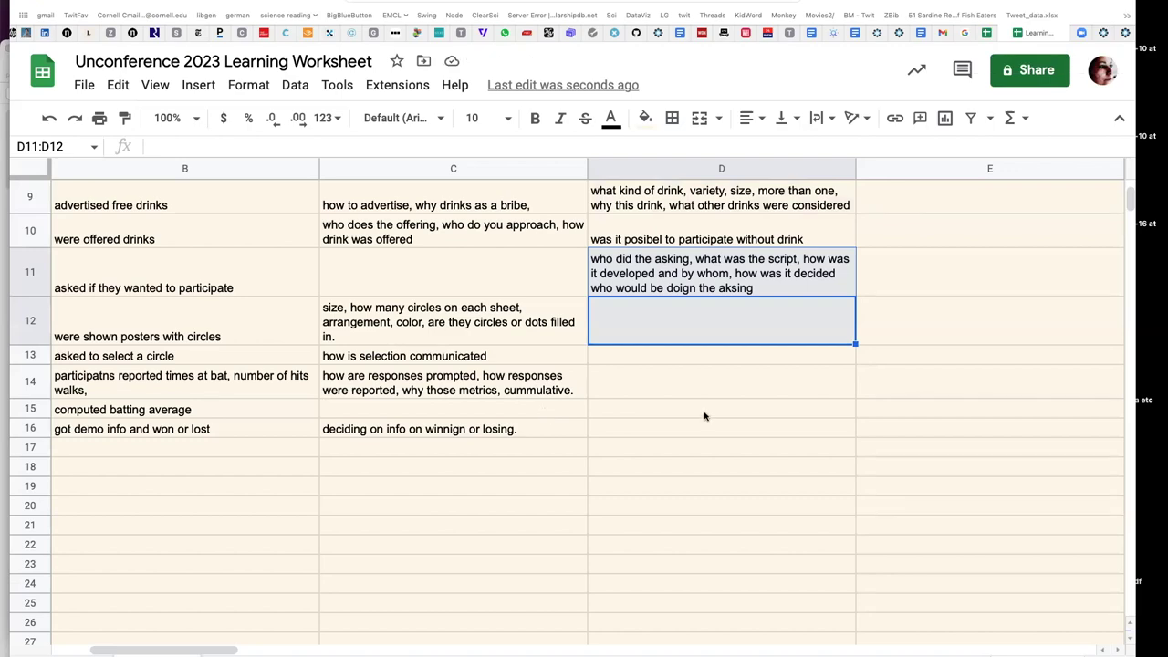
pyautogui.scroll(3, 706, 419)
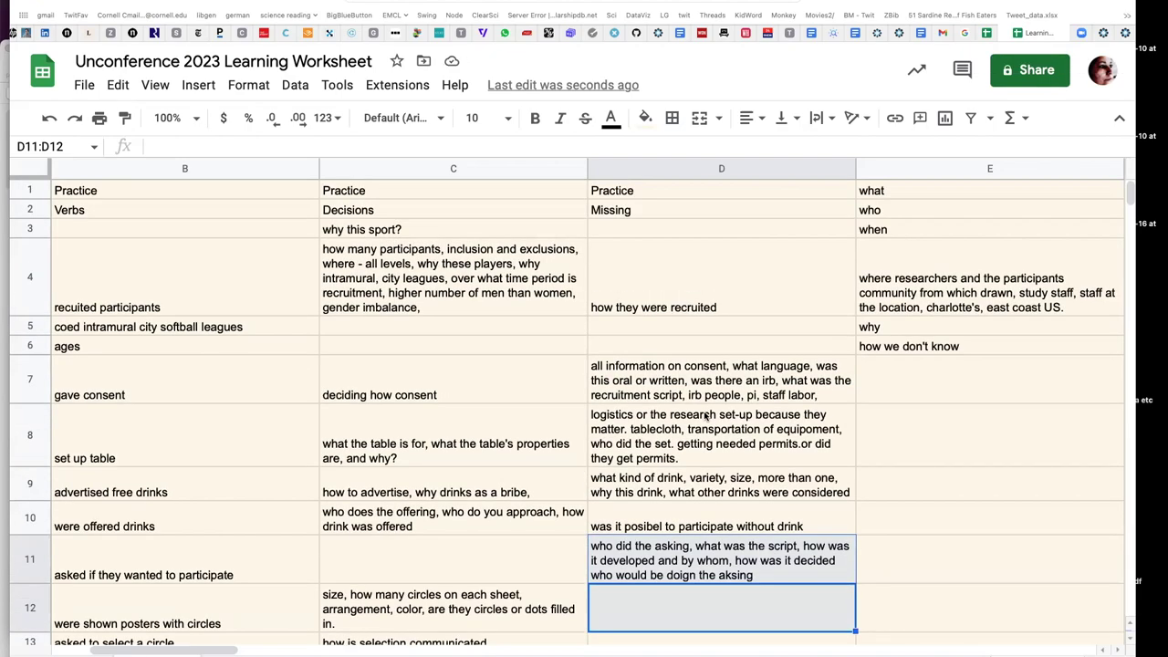
pyautogui.scroll(-3, 706, 417)
pyautogui.scroll(3, 704, 412)
pyautogui.scroll(-3, 700, 403)
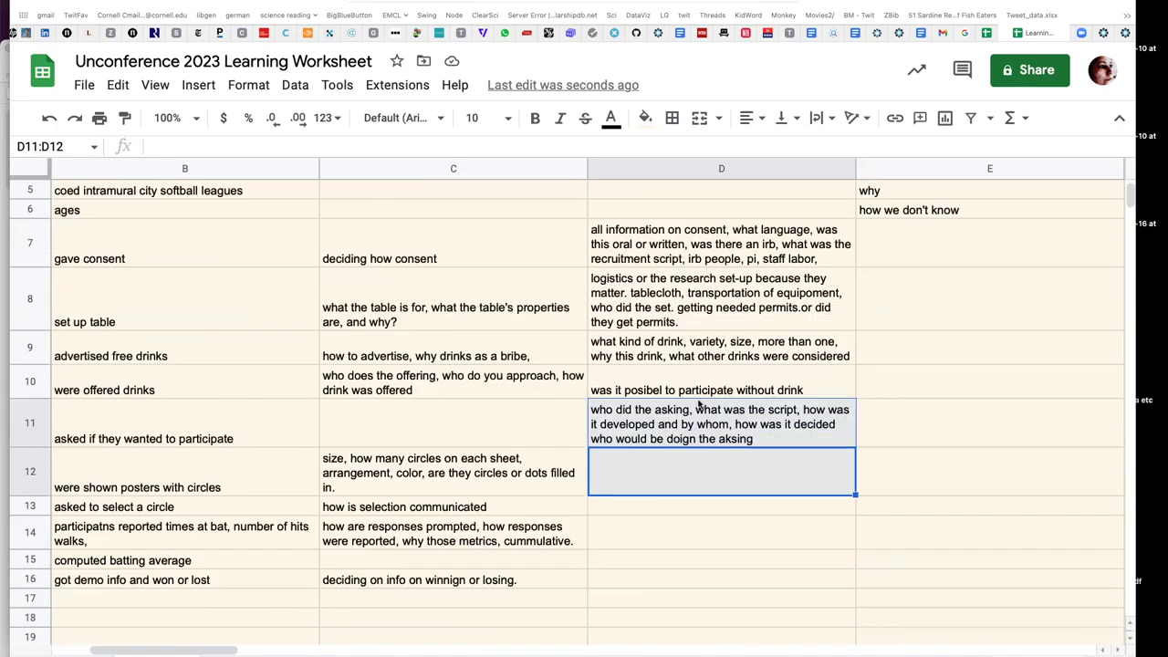
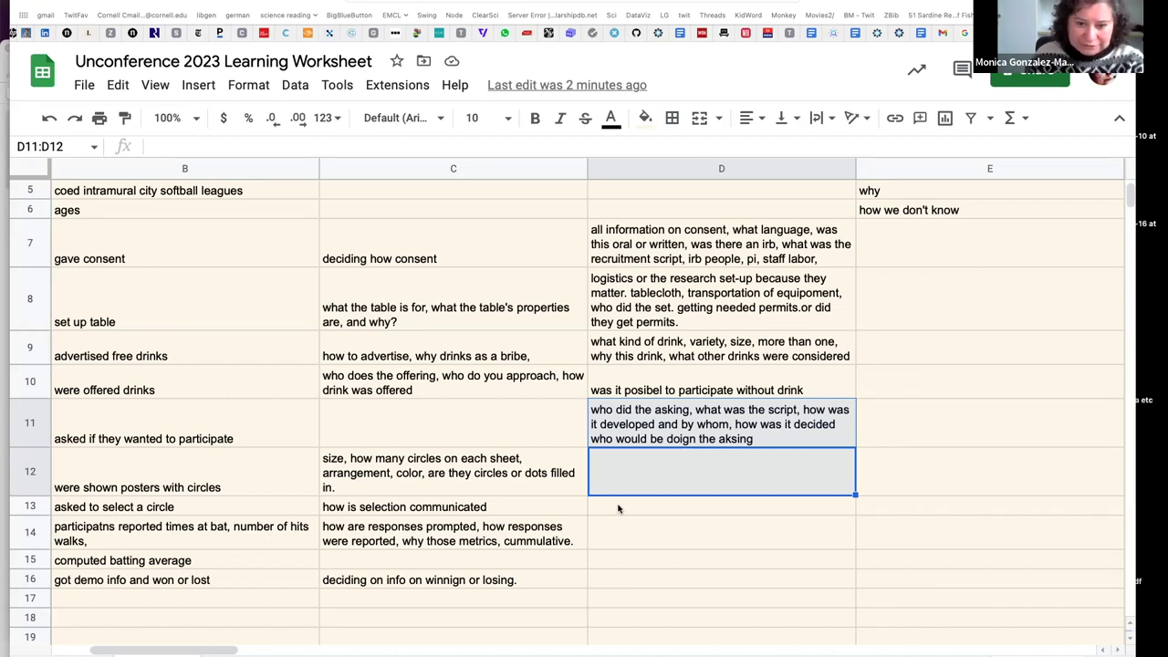
# Enter the note 'what other methids were considered and why discarded' in cell D14
pyautogui.click(618, 508)
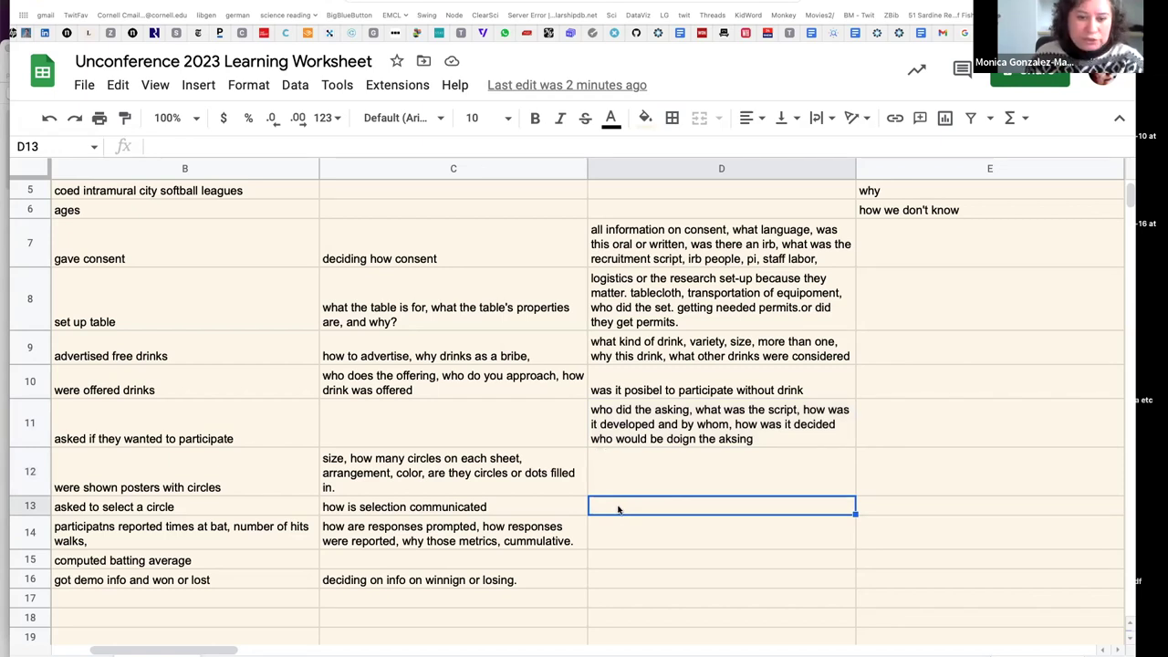
pyautogui.click(608, 539)
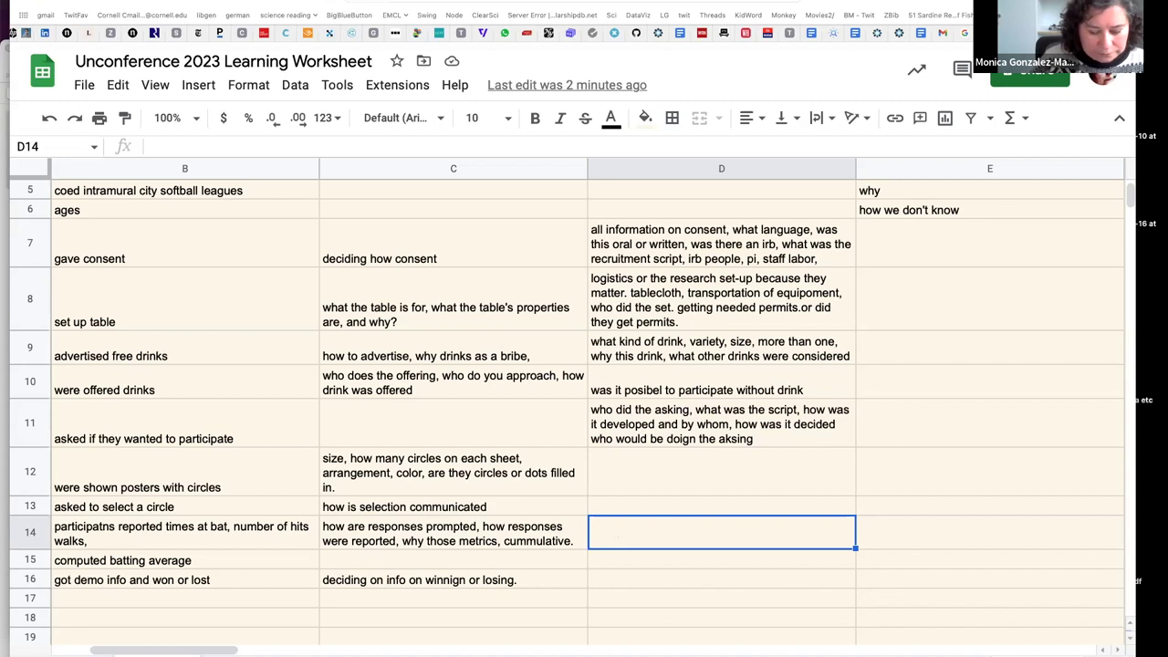
pyautogui.write('whta')
pyautogui.press('BackSpace')
pyautogui.press('BackSpace')
pyautogui.write('at oth')
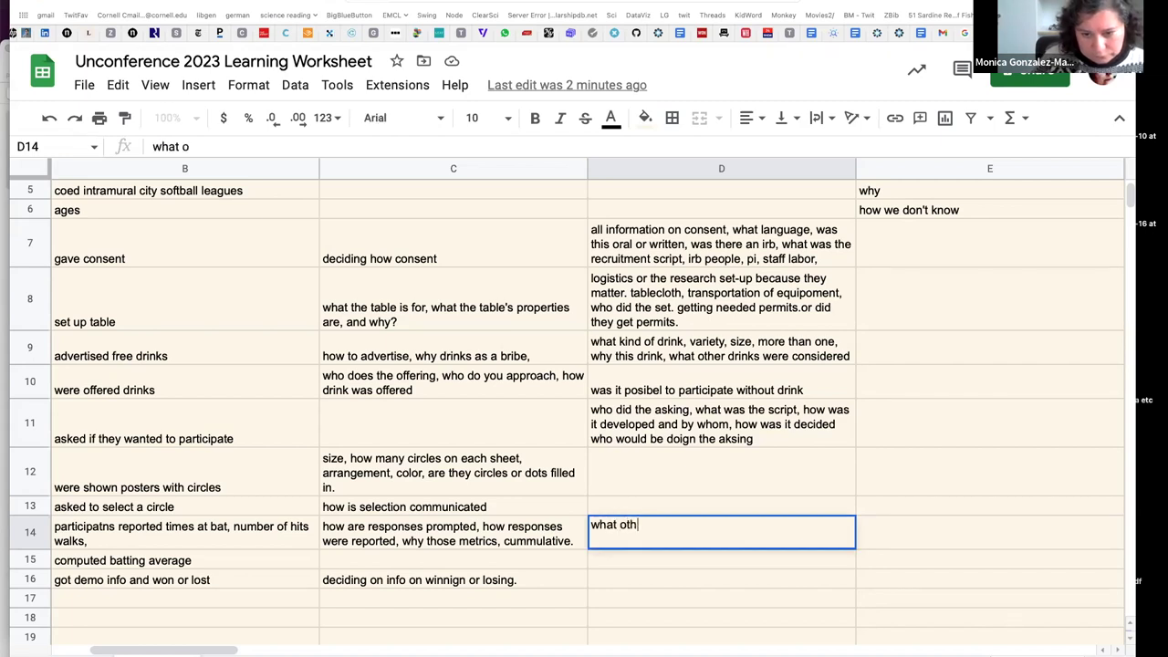
pyautogui.write('er methids were ')
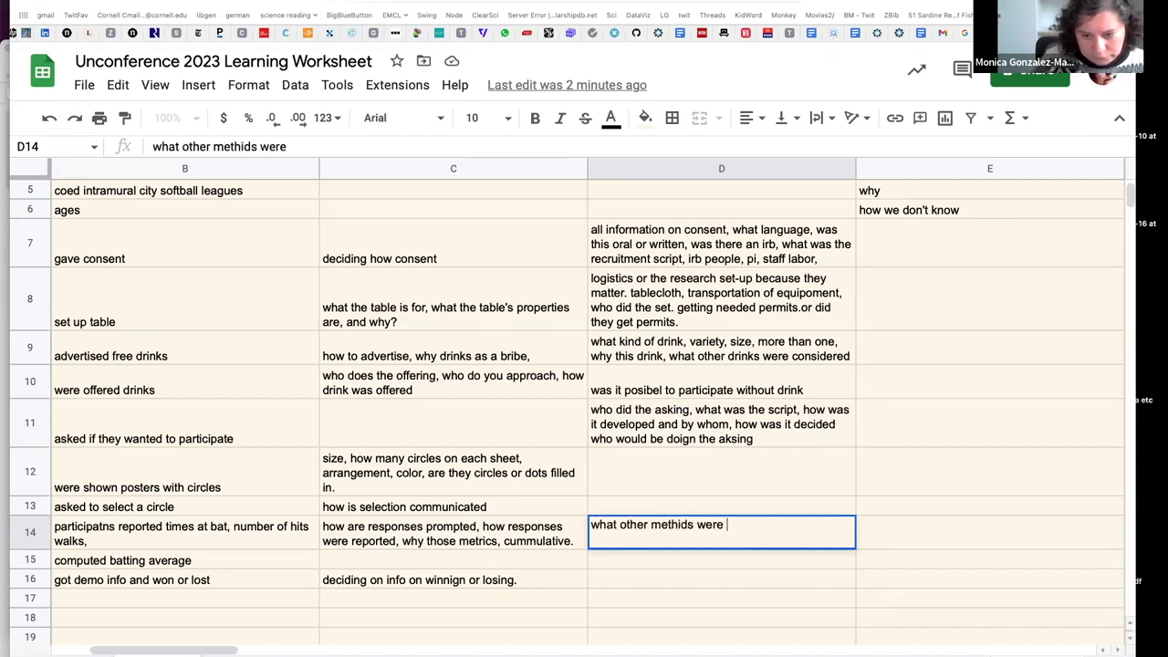
pyautogui.write('considered and why di')
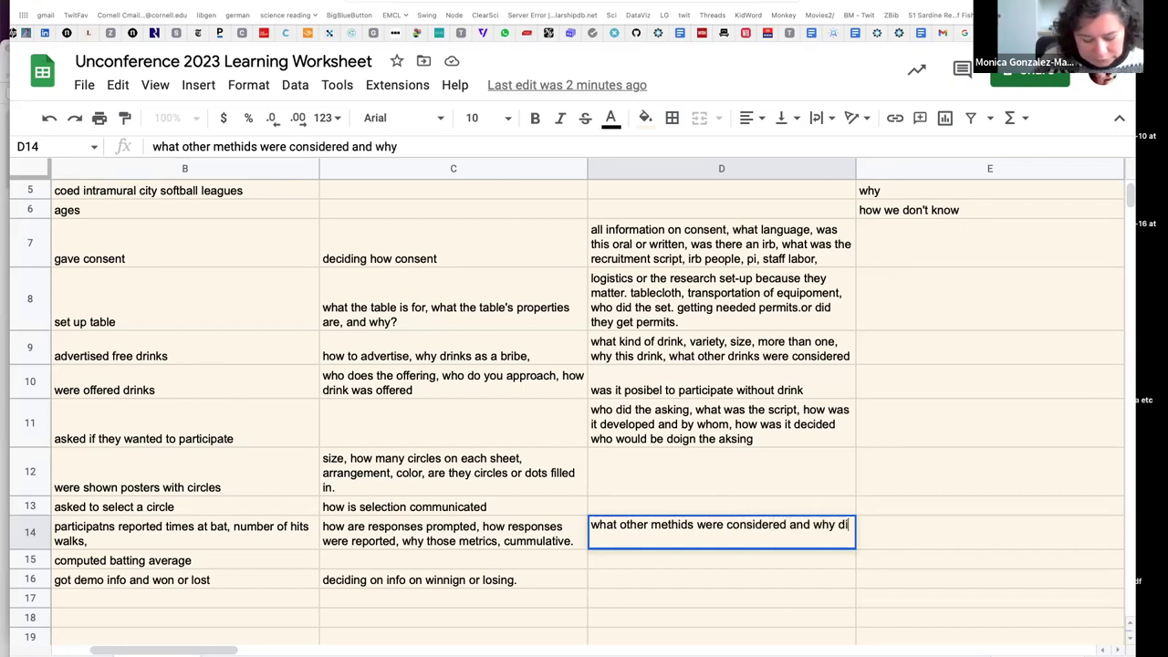
pyautogui.write('scarded')
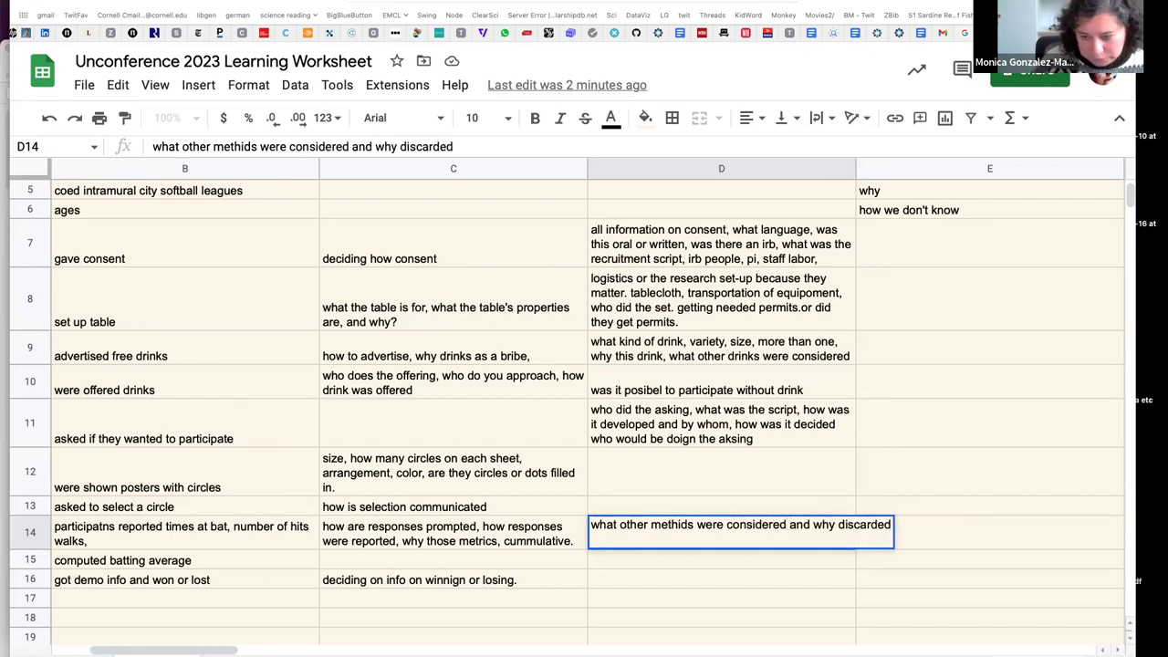
pyautogui.press('Return')
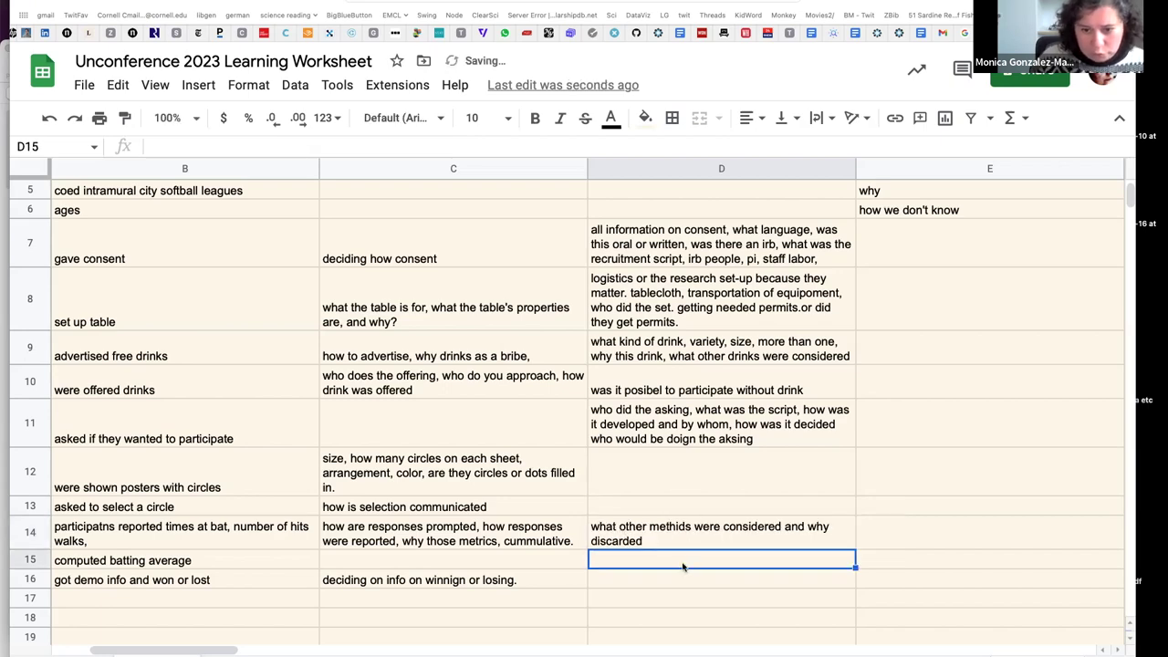
# Scroll back to the top of the Learning Worksheet, then switch to the Unconference 2023 Participant Worksheet tab
pyautogui.scroll(3, 689, 560)
pyautogui.scroll(-1, 689, 559)
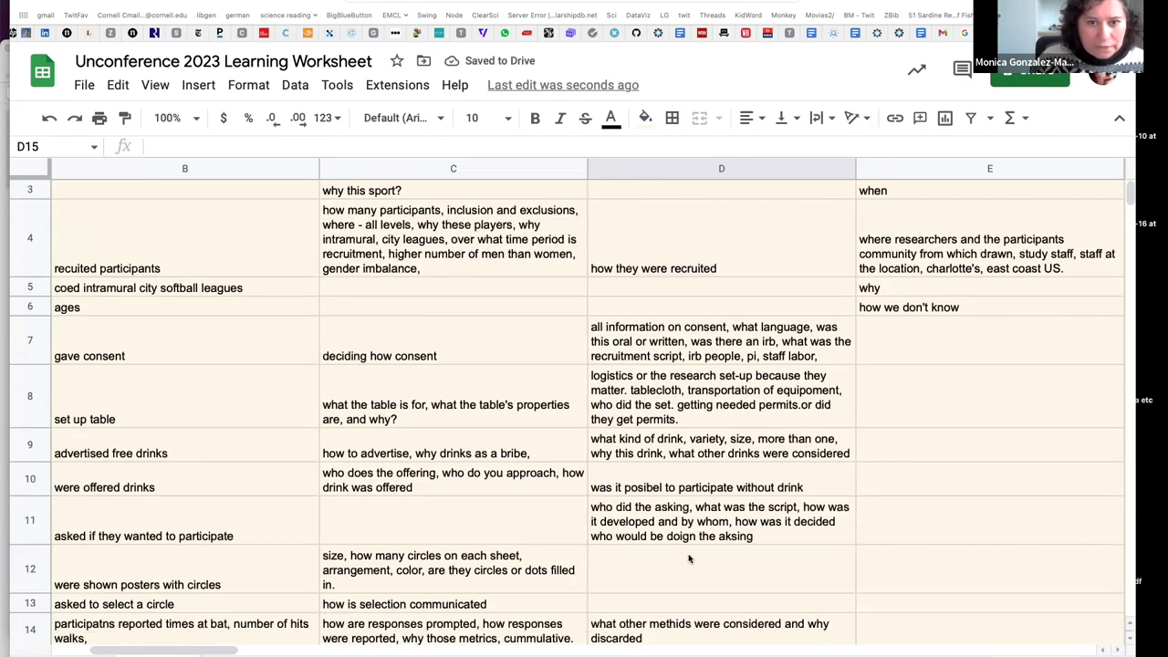
pyautogui.scroll(-3, 690, 559)
pyautogui.scroll(4, 689, 557)
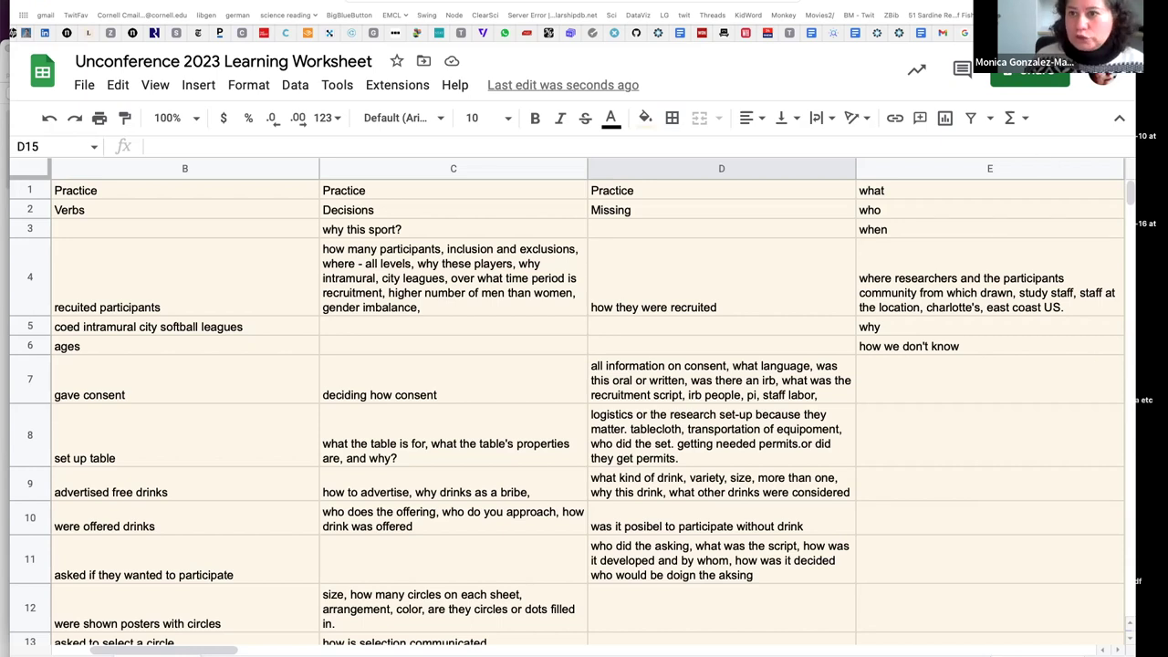
pyautogui.hotkey('ctrl', 'Tab')
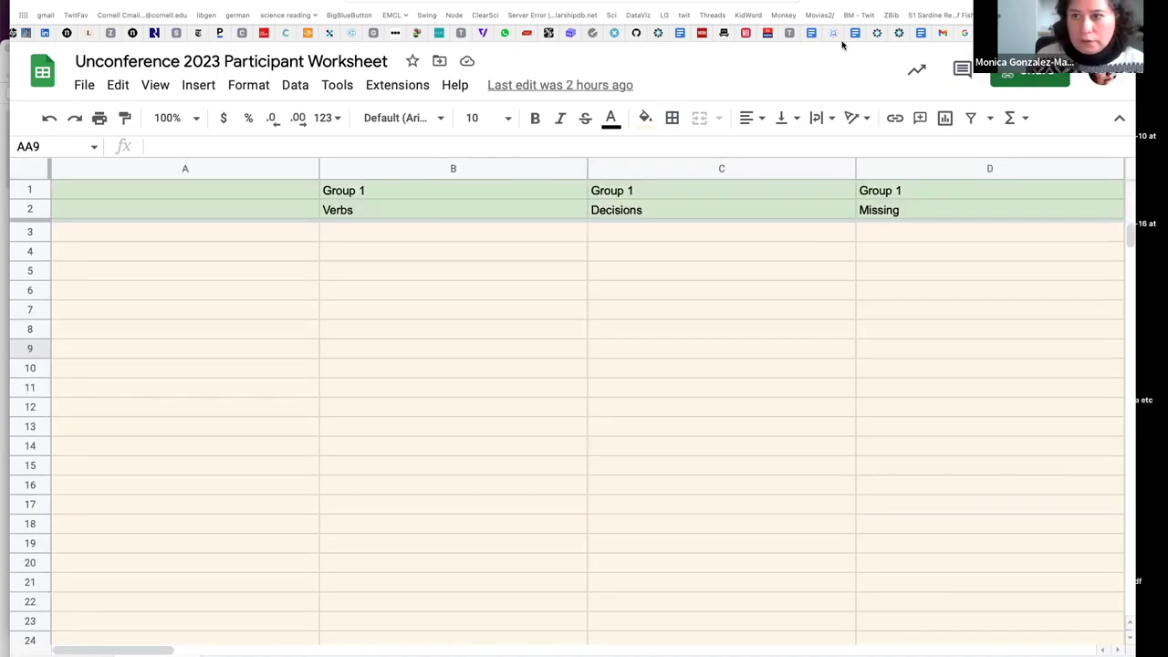
# Copy the Participant Worksheet's anyone-can-edit share link from the Share dialog, then close it
pyautogui.click(1035, 81)
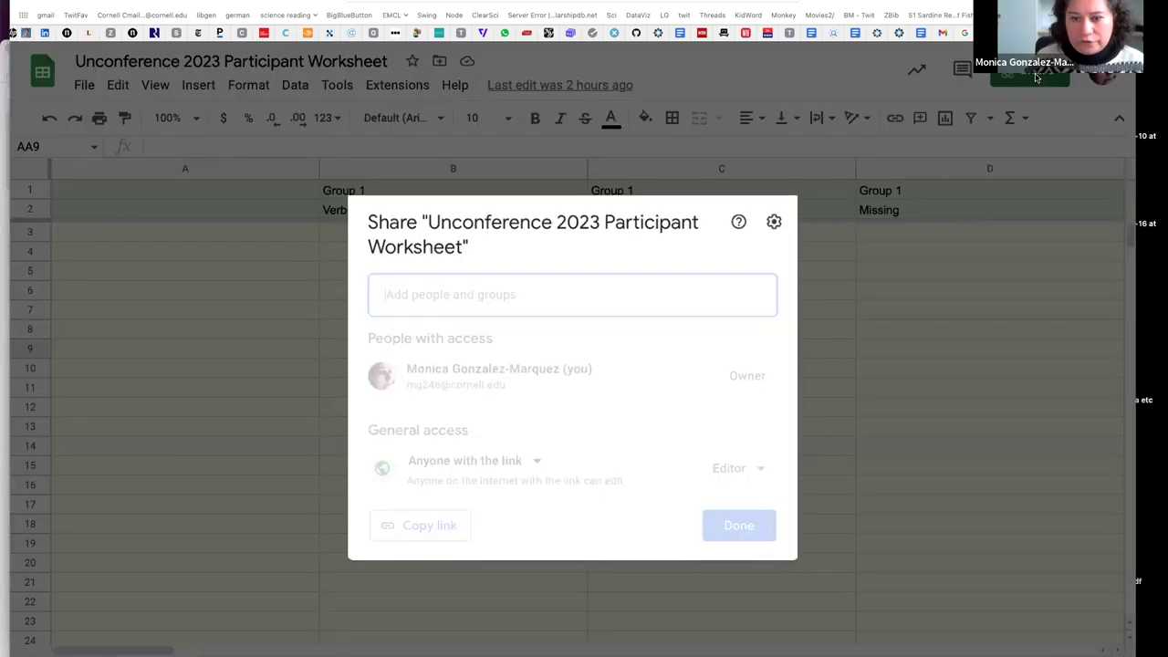
pyautogui.click(409, 523)
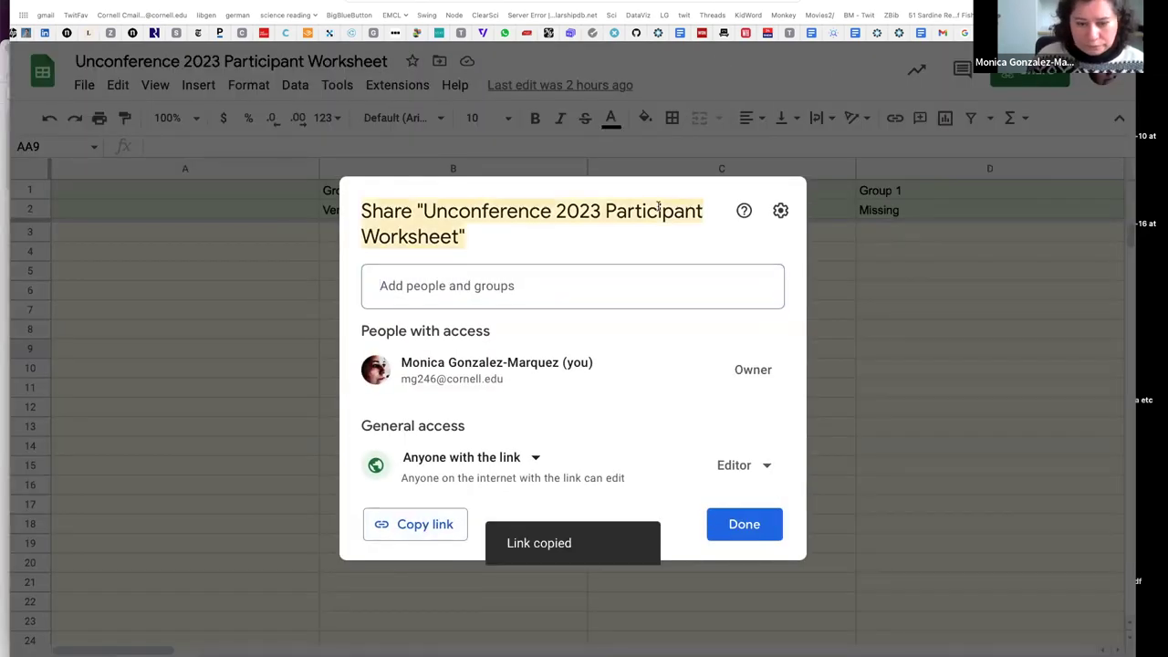
pyautogui.press('Escape')
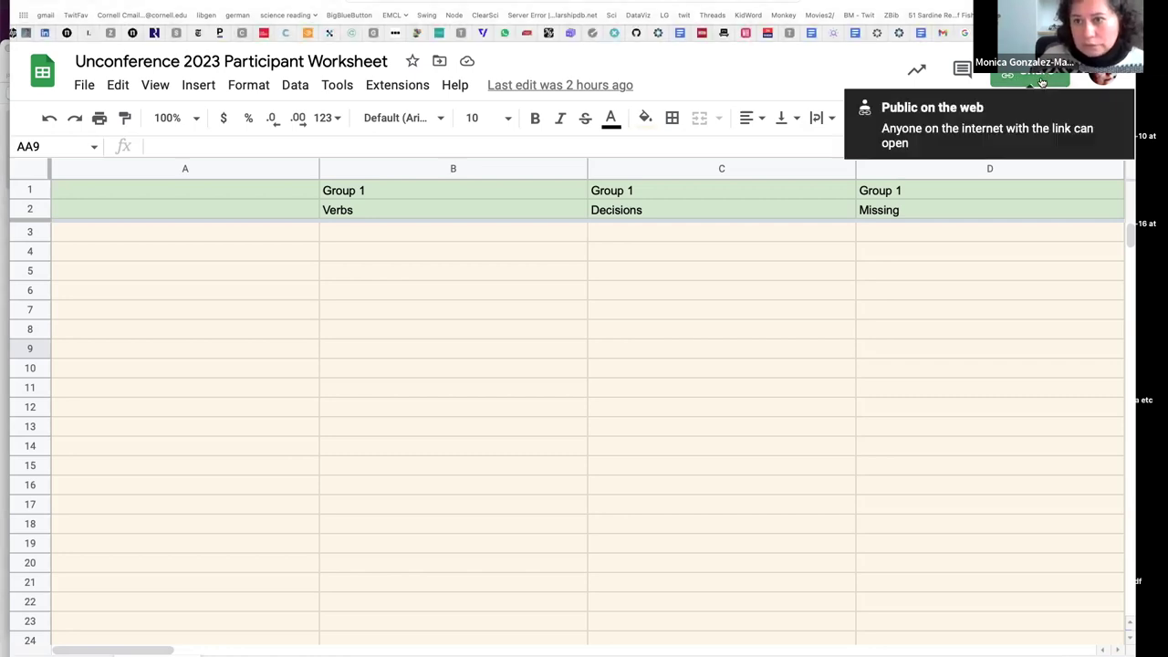
# Copy the worksheet's share link again and return to the sheet as collaborators add Group 1 verbs
pyautogui.click(1042, 82)
pyautogui.click(433, 532)
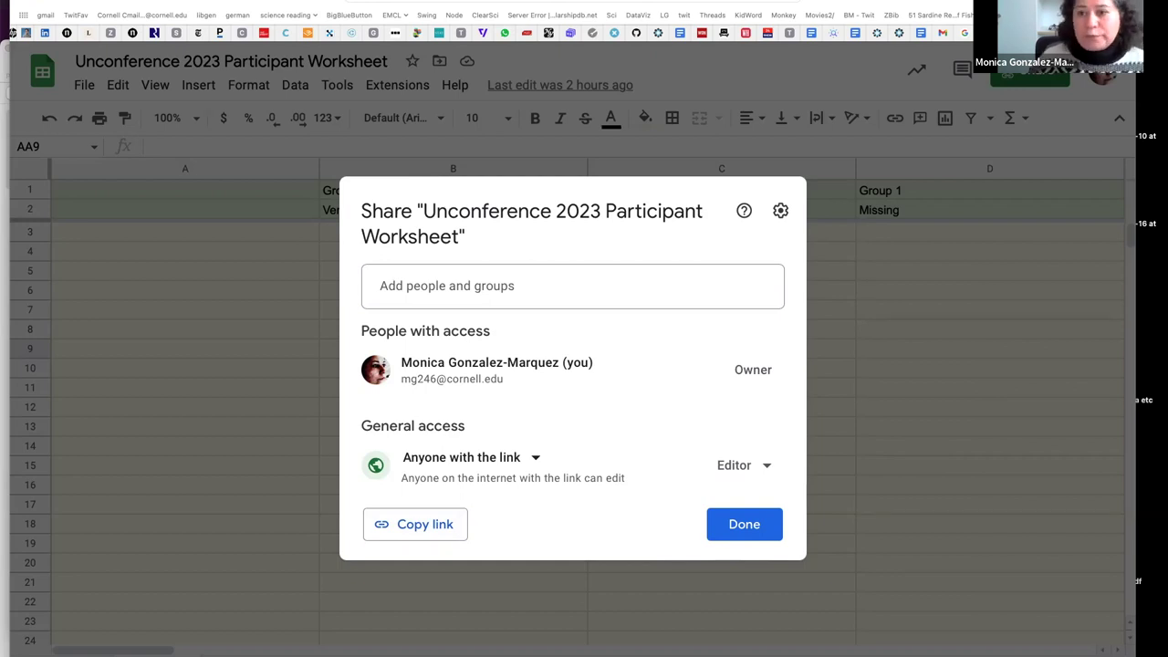
pyautogui.click(765, 74)
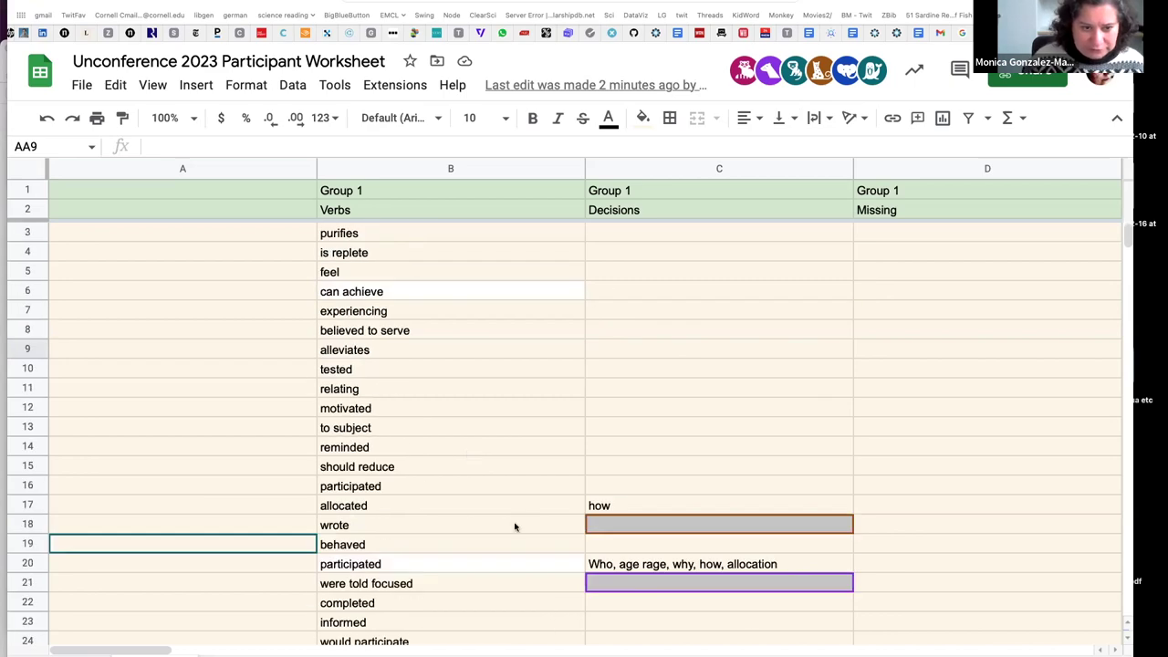
pyautogui.click(1118, 651)
pyautogui.click(1118, 651)
pyautogui.click(1118, 652)
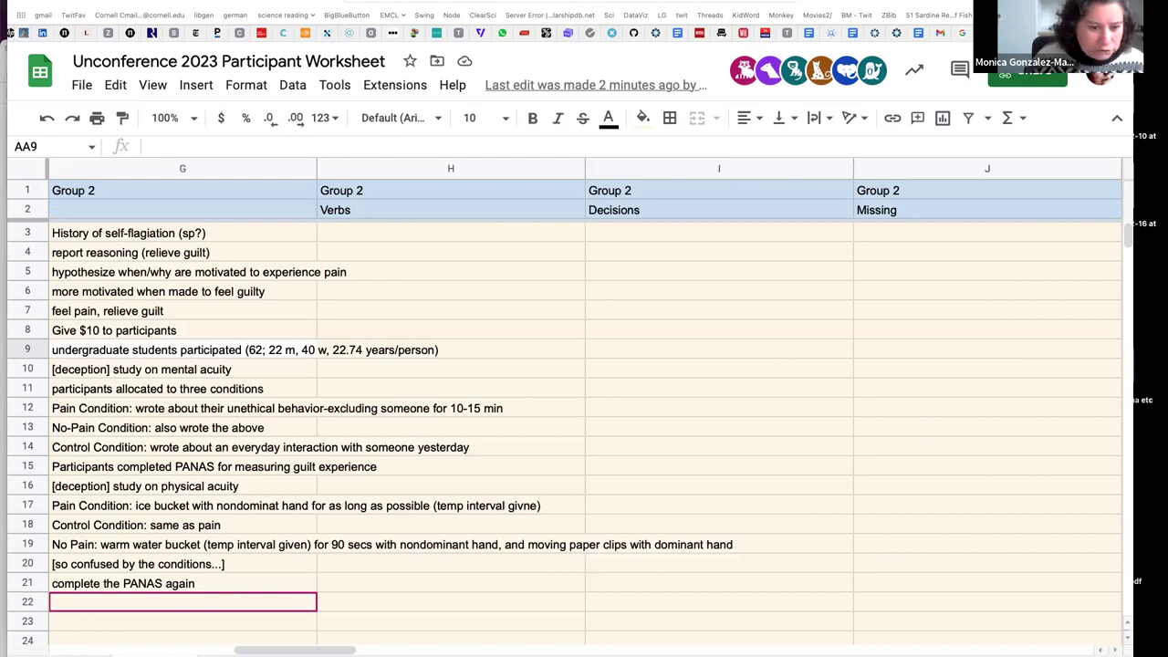
pyautogui.click(1102, 651)
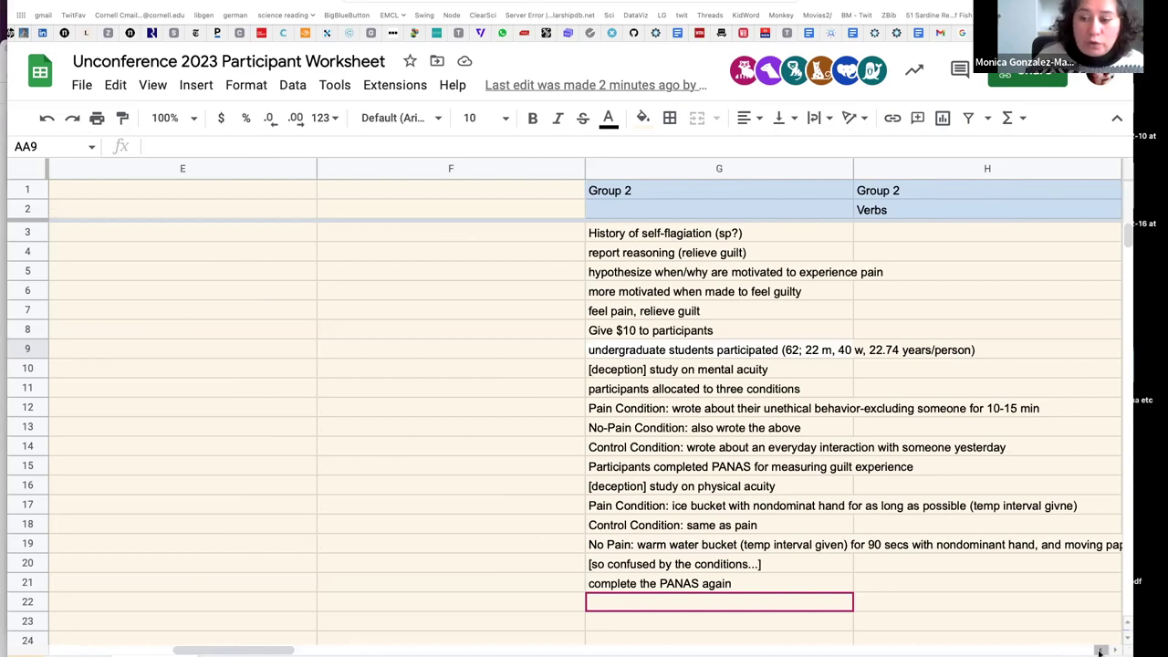
pyautogui.click(1102, 652)
pyautogui.click(1102, 652)
pyautogui.click(1101, 652)
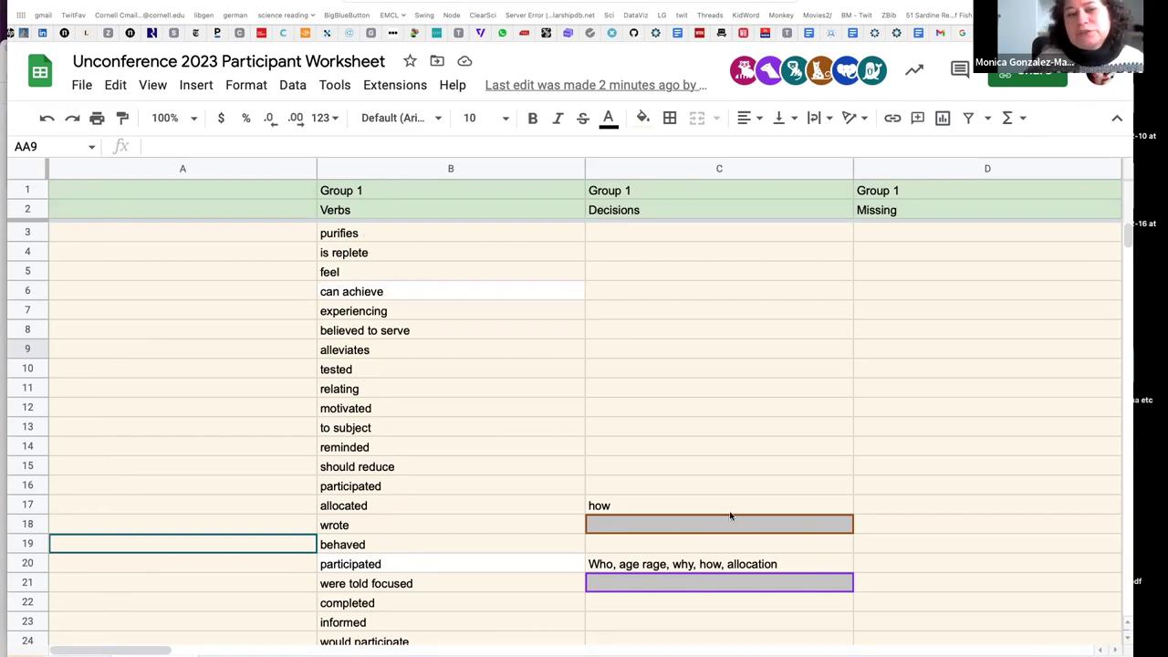
pyautogui.click(1115, 652)
pyautogui.click(1116, 652)
pyautogui.click(1115, 652)
pyautogui.click(1116, 652)
pyautogui.click(1115, 652)
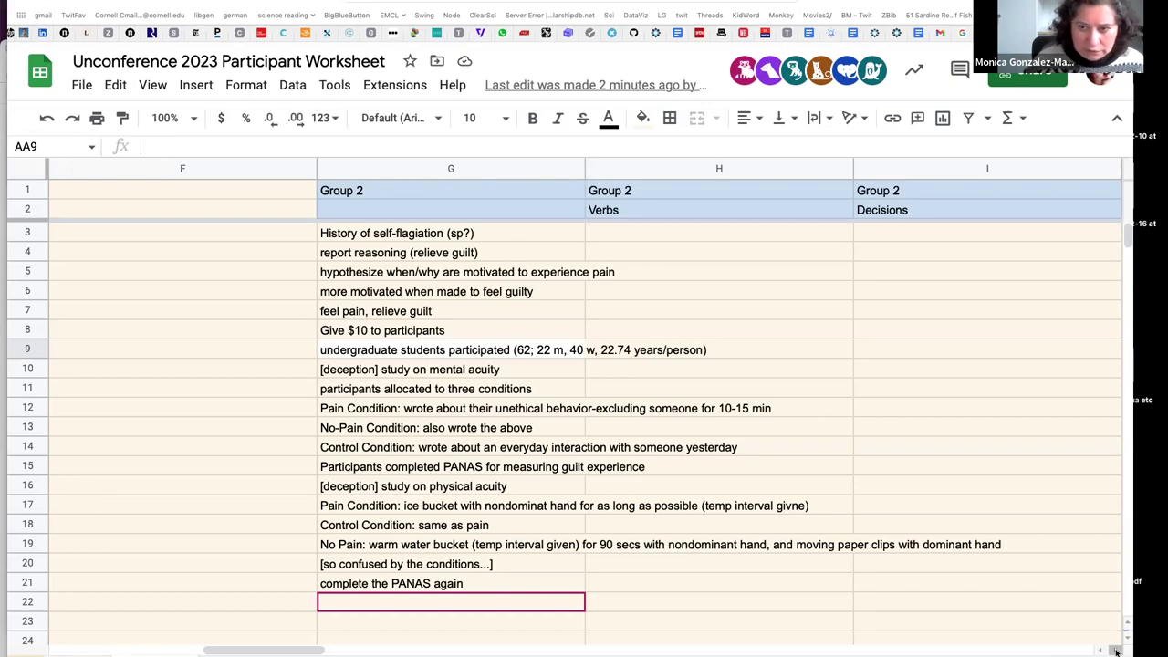
pyautogui.hscroll(5, 1115, 651)
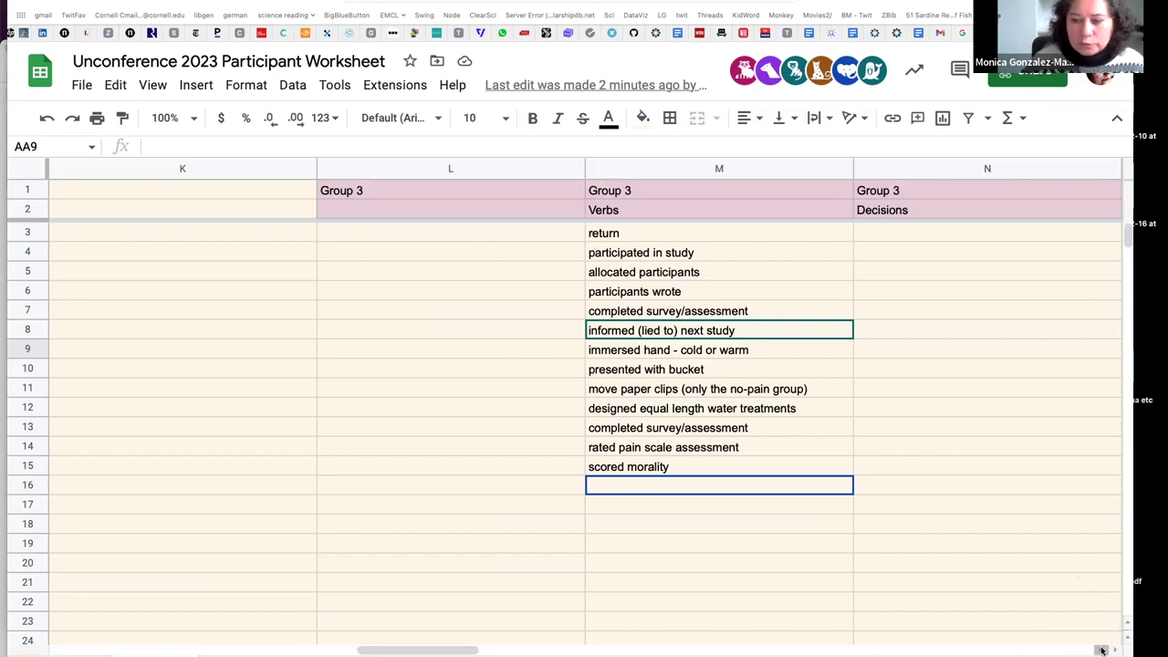
pyautogui.click(1102, 650)
pyautogui.click(1101, 650)
pyautogui.click(1101, 650)
pyautogui.click(1101, 650)
pyautogui.click(1102, 650)
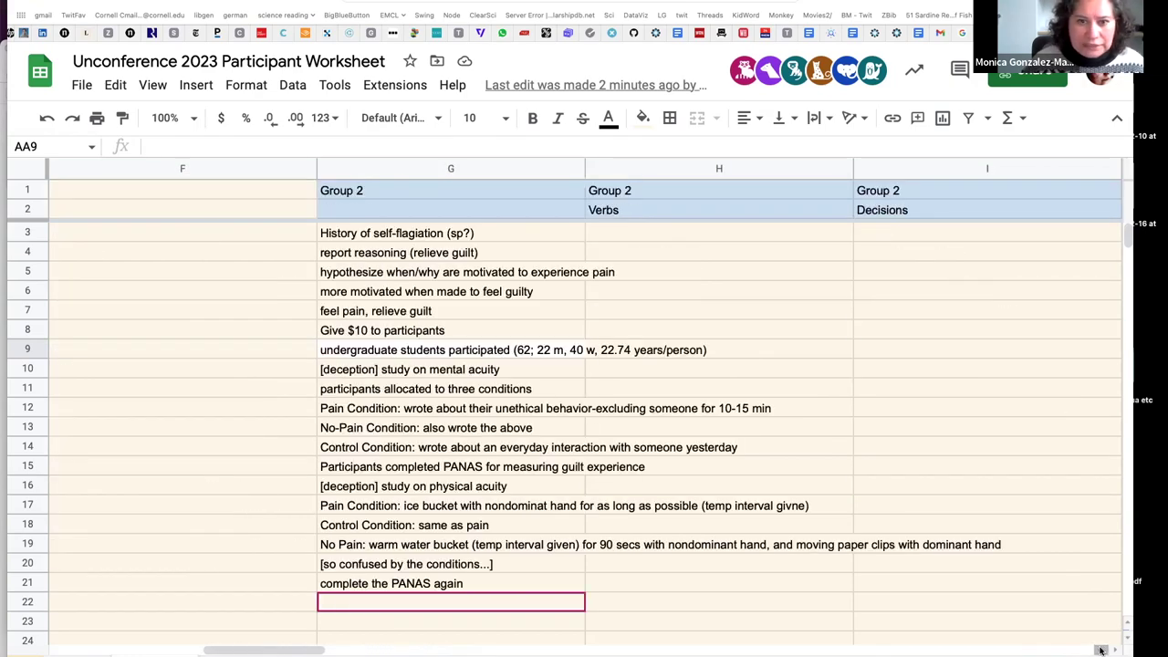
pyautogui.click(1101, 650)
pyautogui.click(1102, 650)
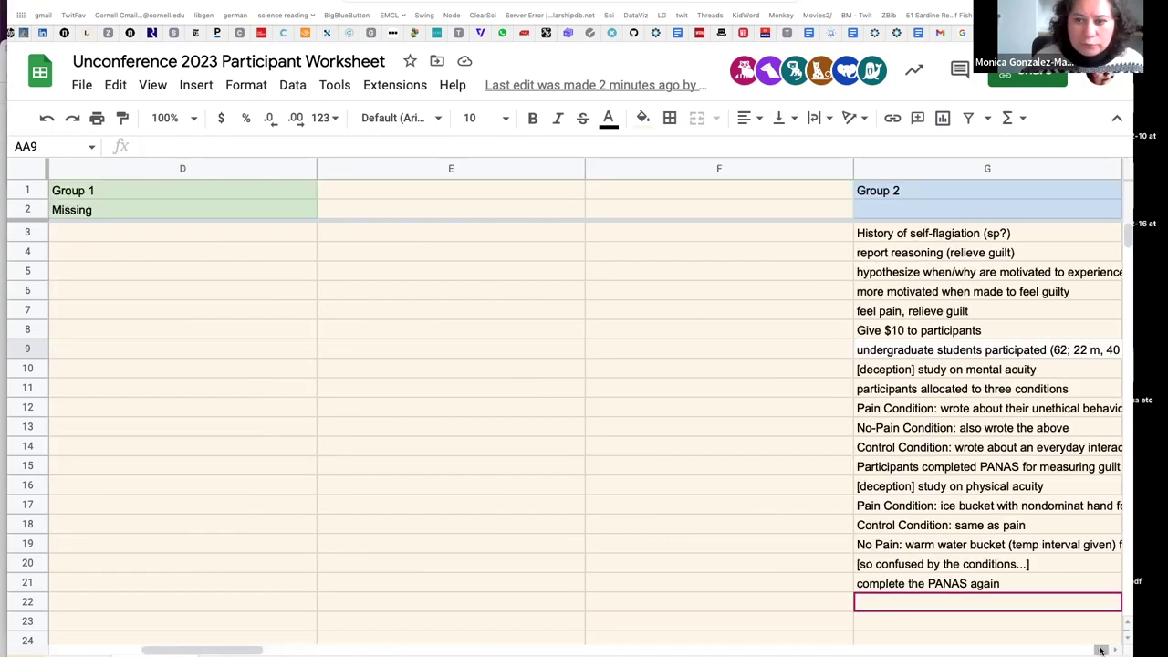
pyautogui.click(1102, 650)
pyautogui.click(1102, 650)
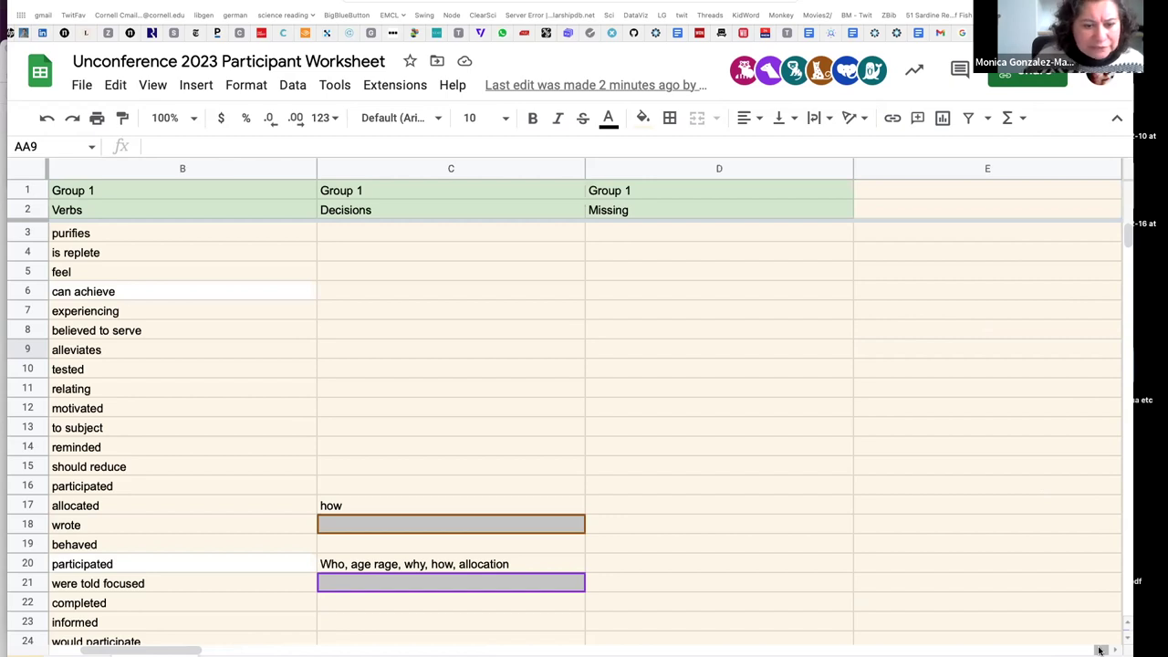
pyautogui.click(1101, 650)
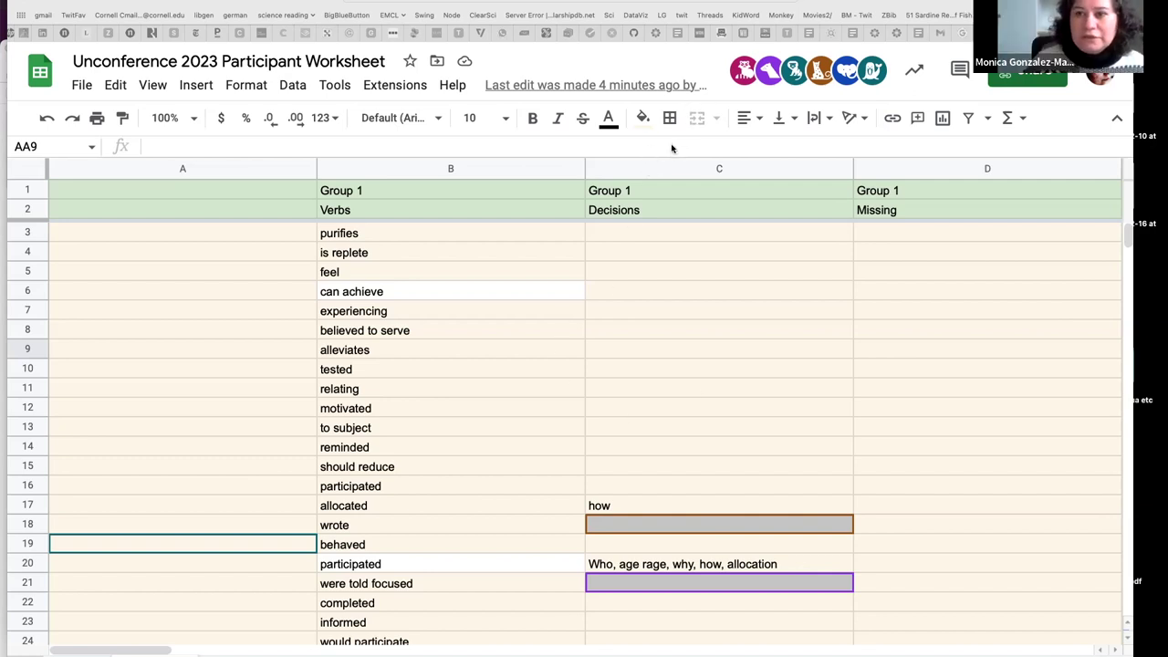
# Go to the Google Sheets home page and enter 'exact' in Safari's address bar
pyautogui.click(968, 35)
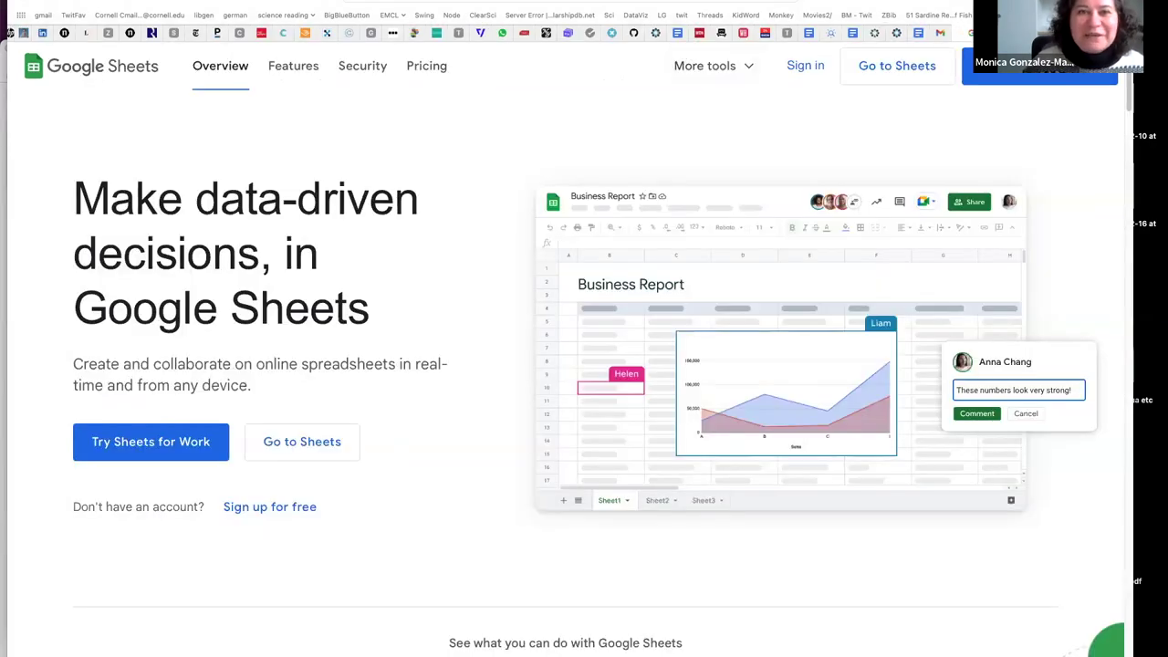
pyautogui.click(369, 2)
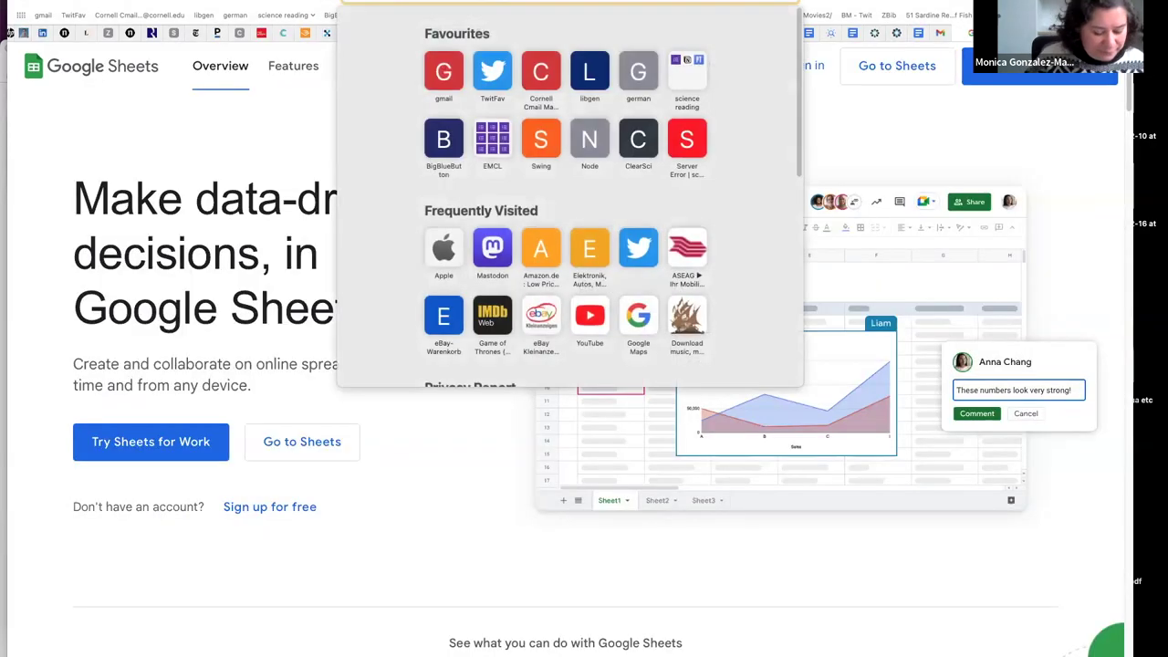
pyautogui.write('exact')
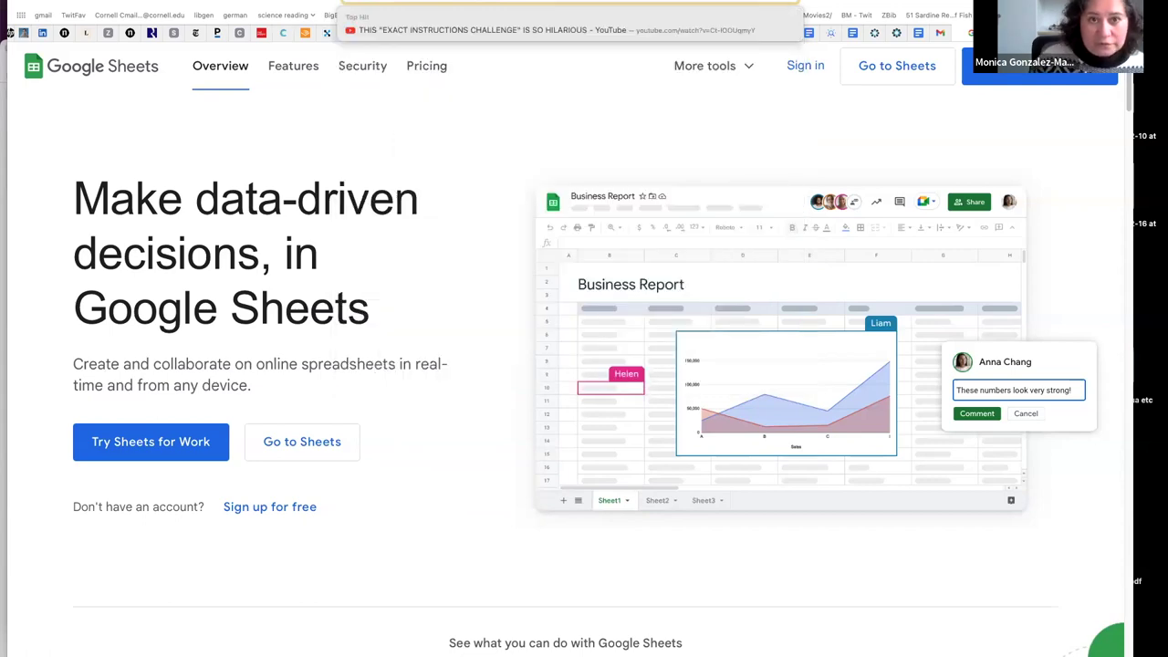
# Open the 'Exact Instructions Challenge' YouTube Top Hit and skip the ad
pyautogui.press('Return')
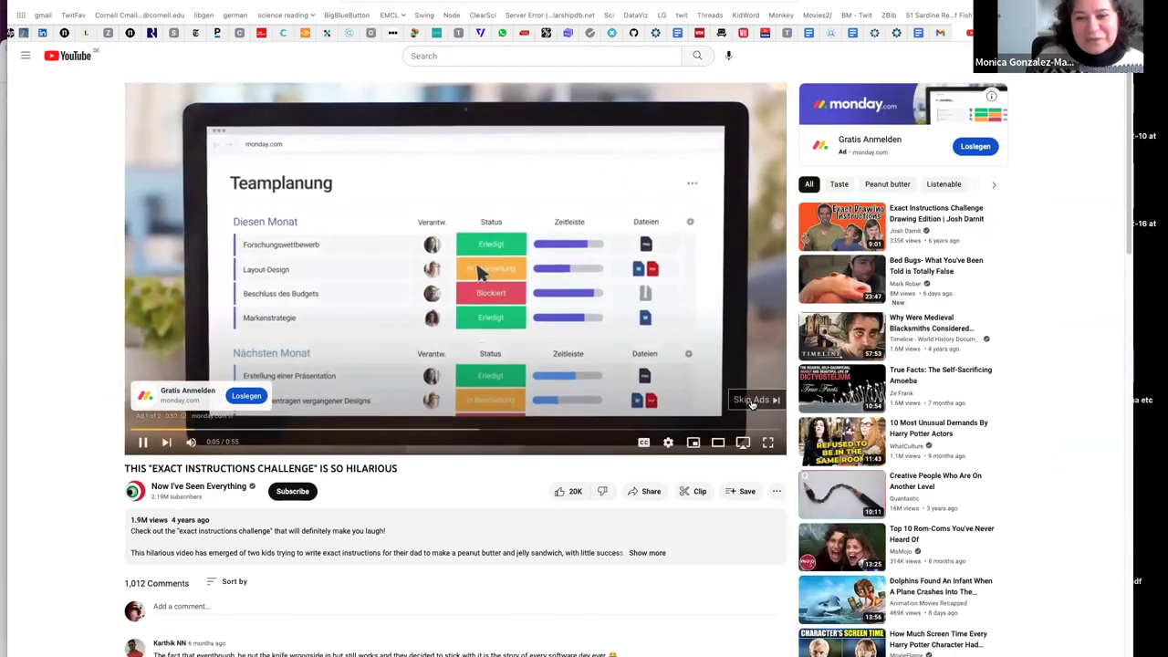
pyautogui.click(752, 401)
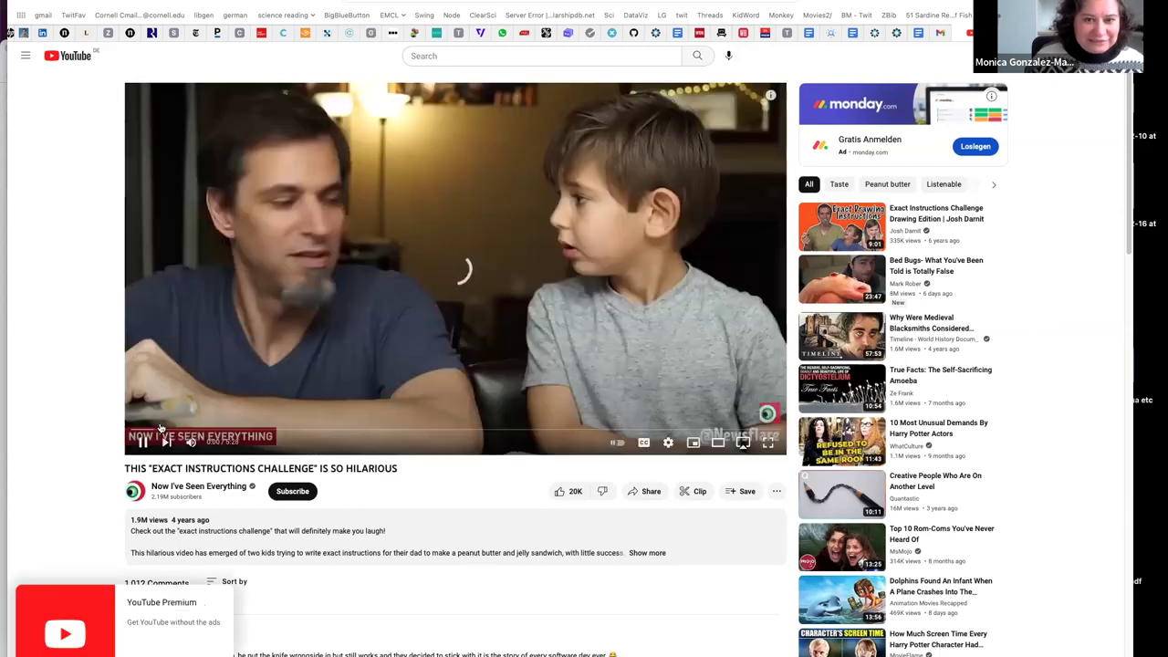